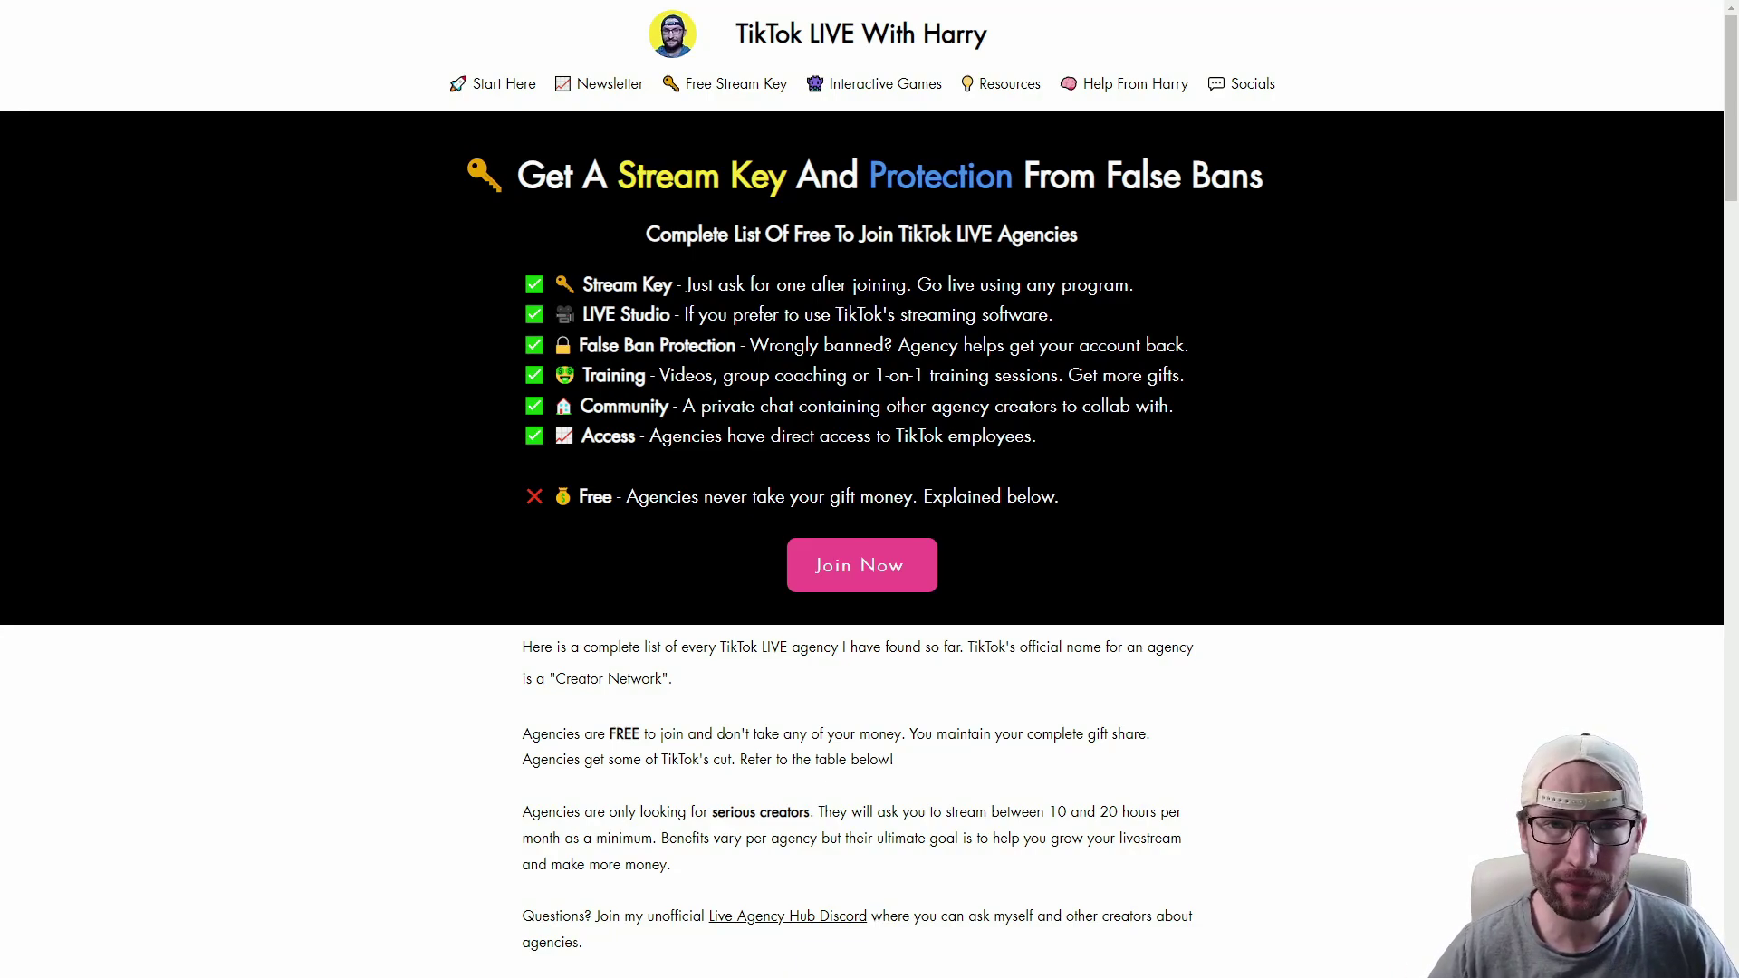
- Scroll the TikTok LIVE With Harry page down to the list of free TikTok LIVE agencies
{"action": "scroll", "coordinate": [1001, 548], "scroll_direction": "down", "scroll_amount": 15}
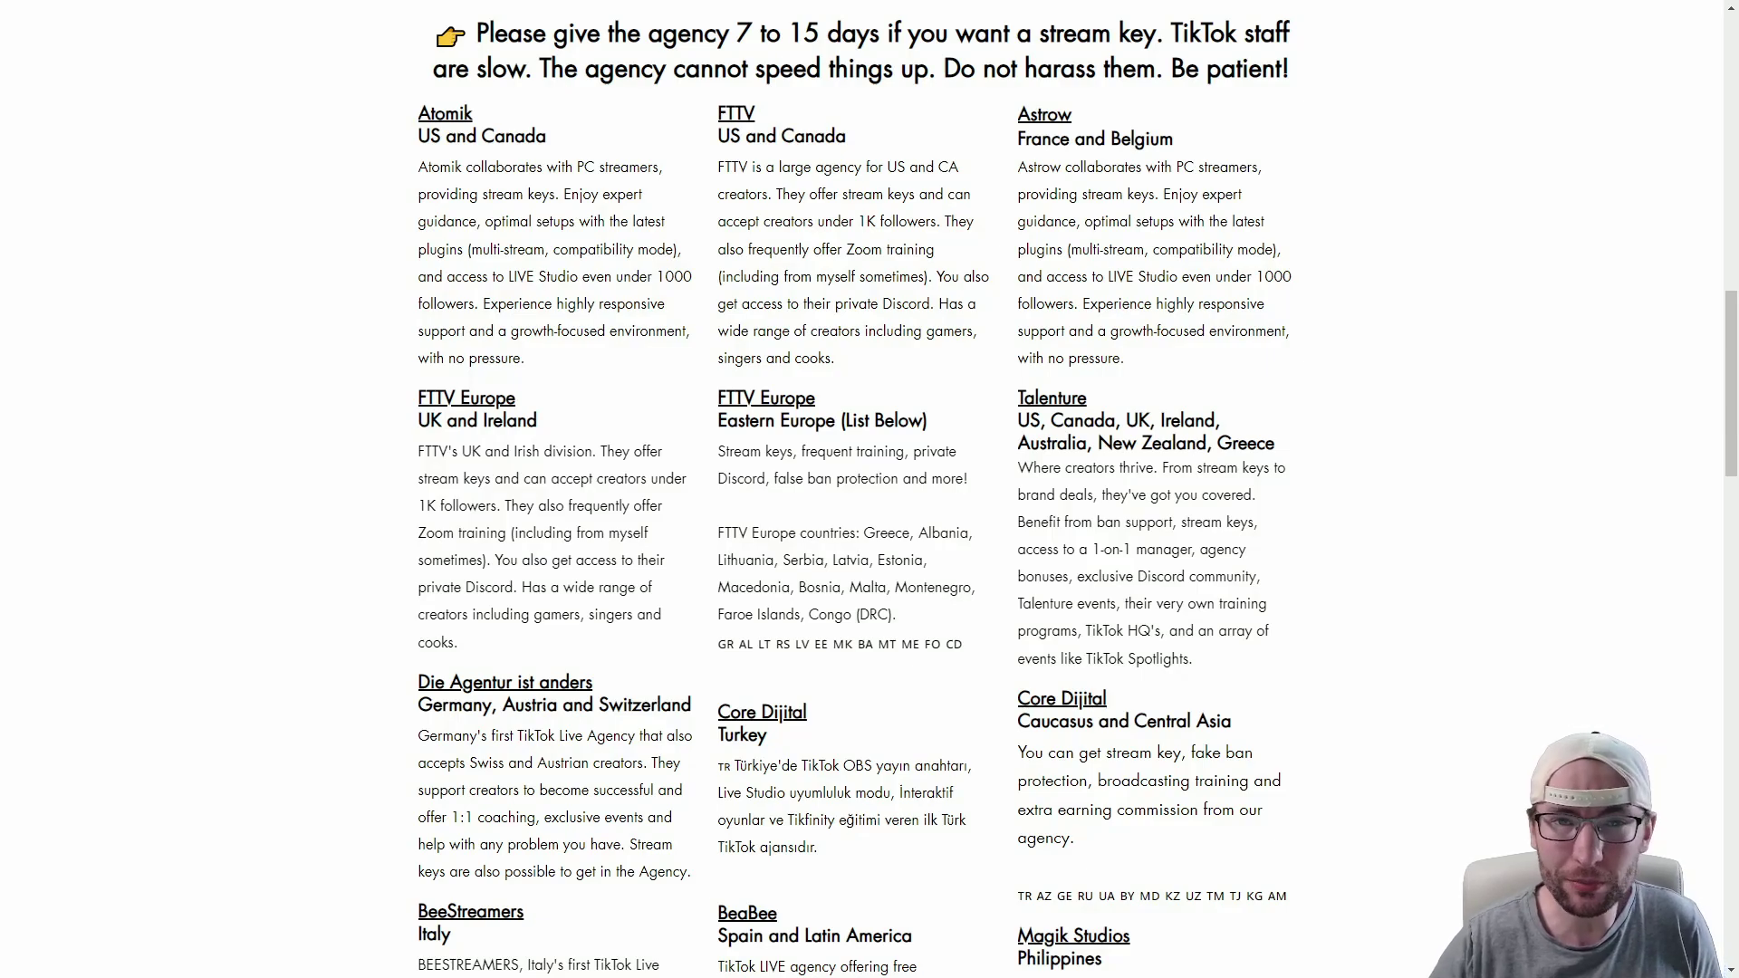
{"action": "scroll", "coordinate": [870, 489], "scroll_direction": "down", "scroll_amount": 15}
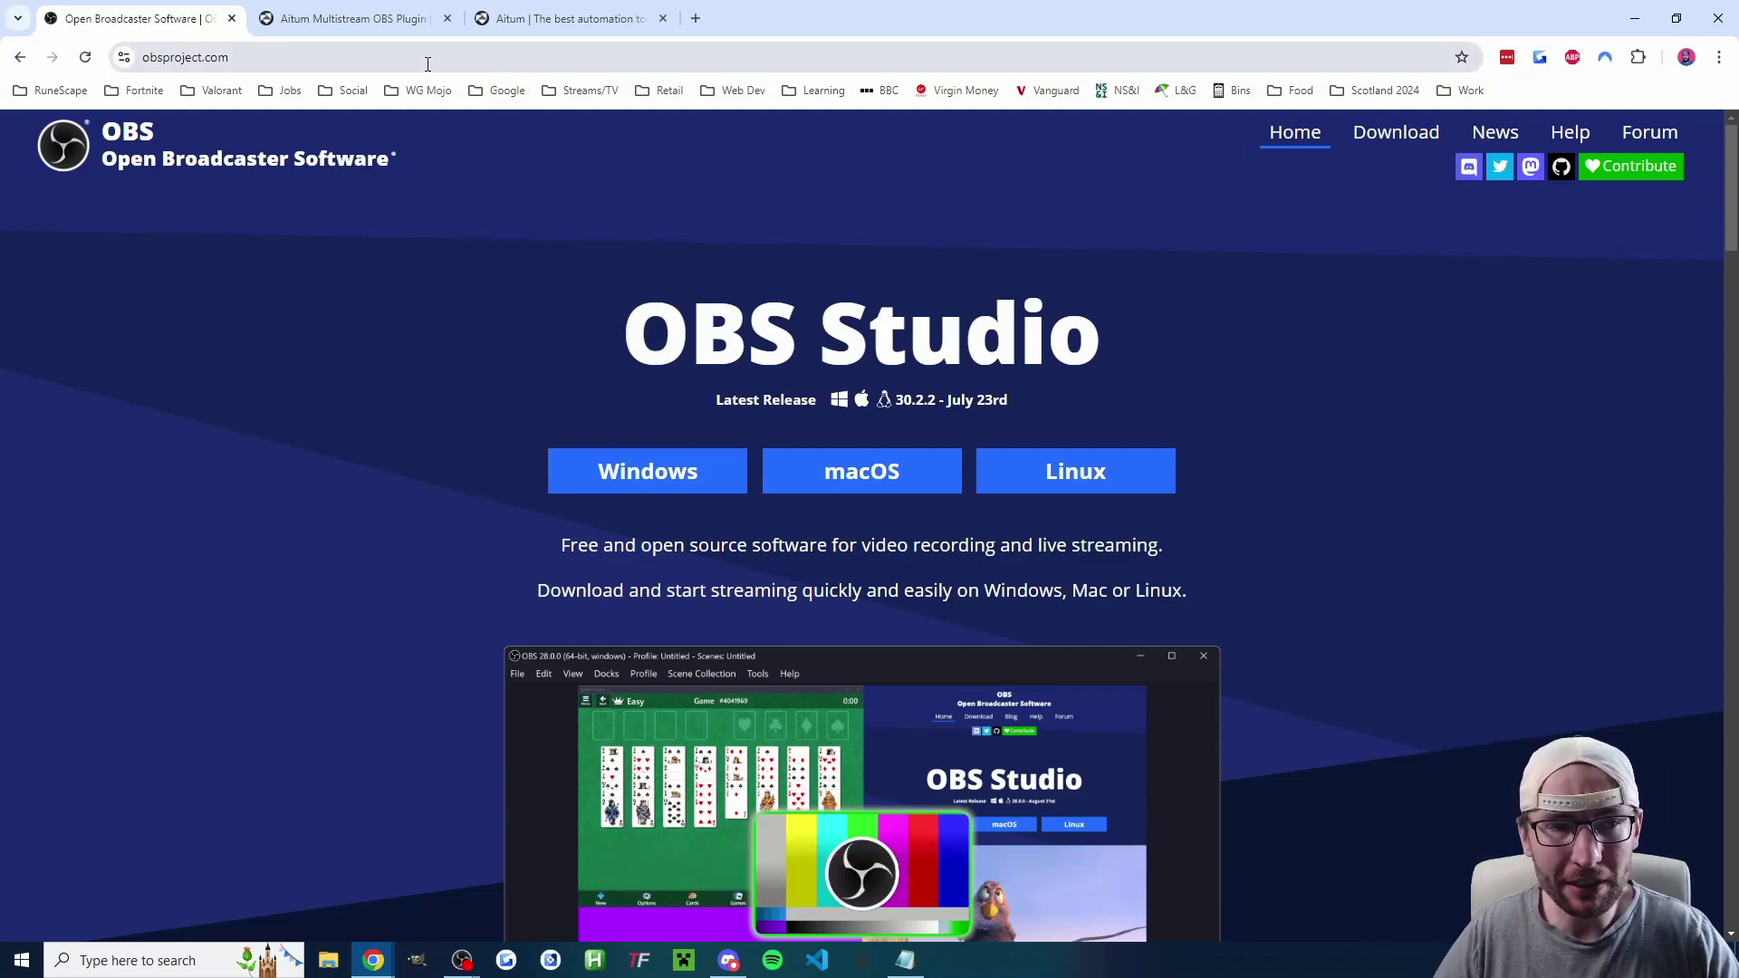
- View the Aitum Multistream plugin page, then the Aitum Vertical plugin page in Chrome
{"action": "left_click", "coordinate": [354, 18]}
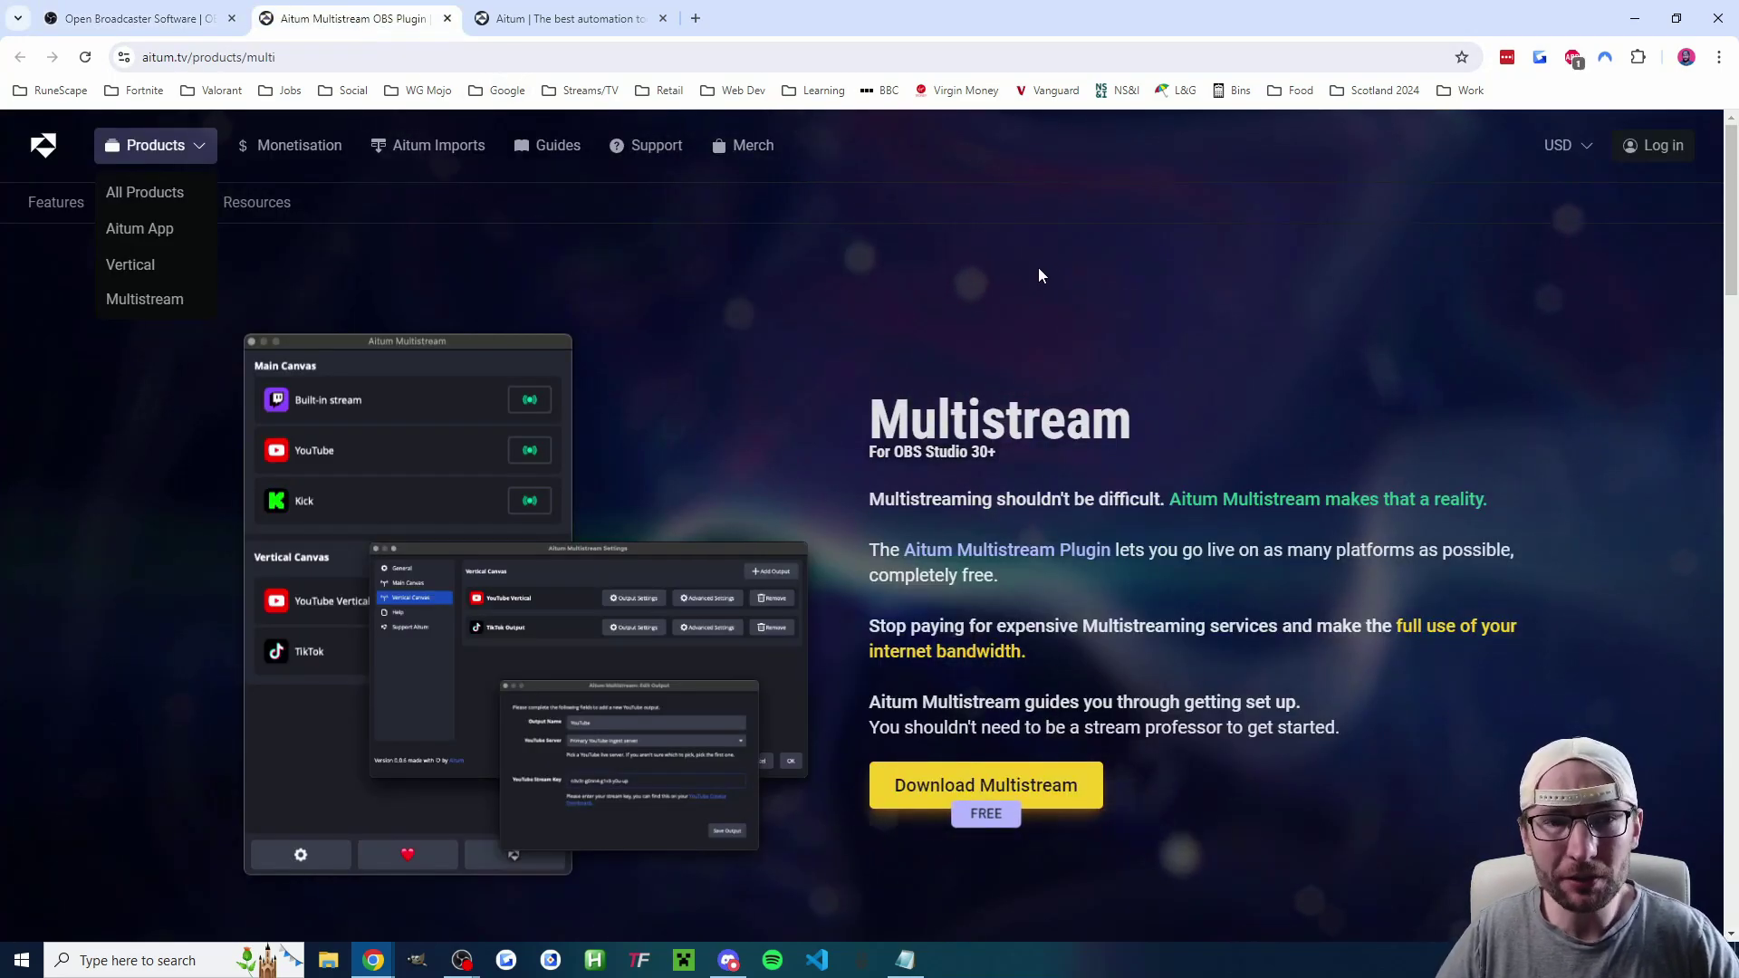
{"action": "left_click", "coordinate": [581, 22]}
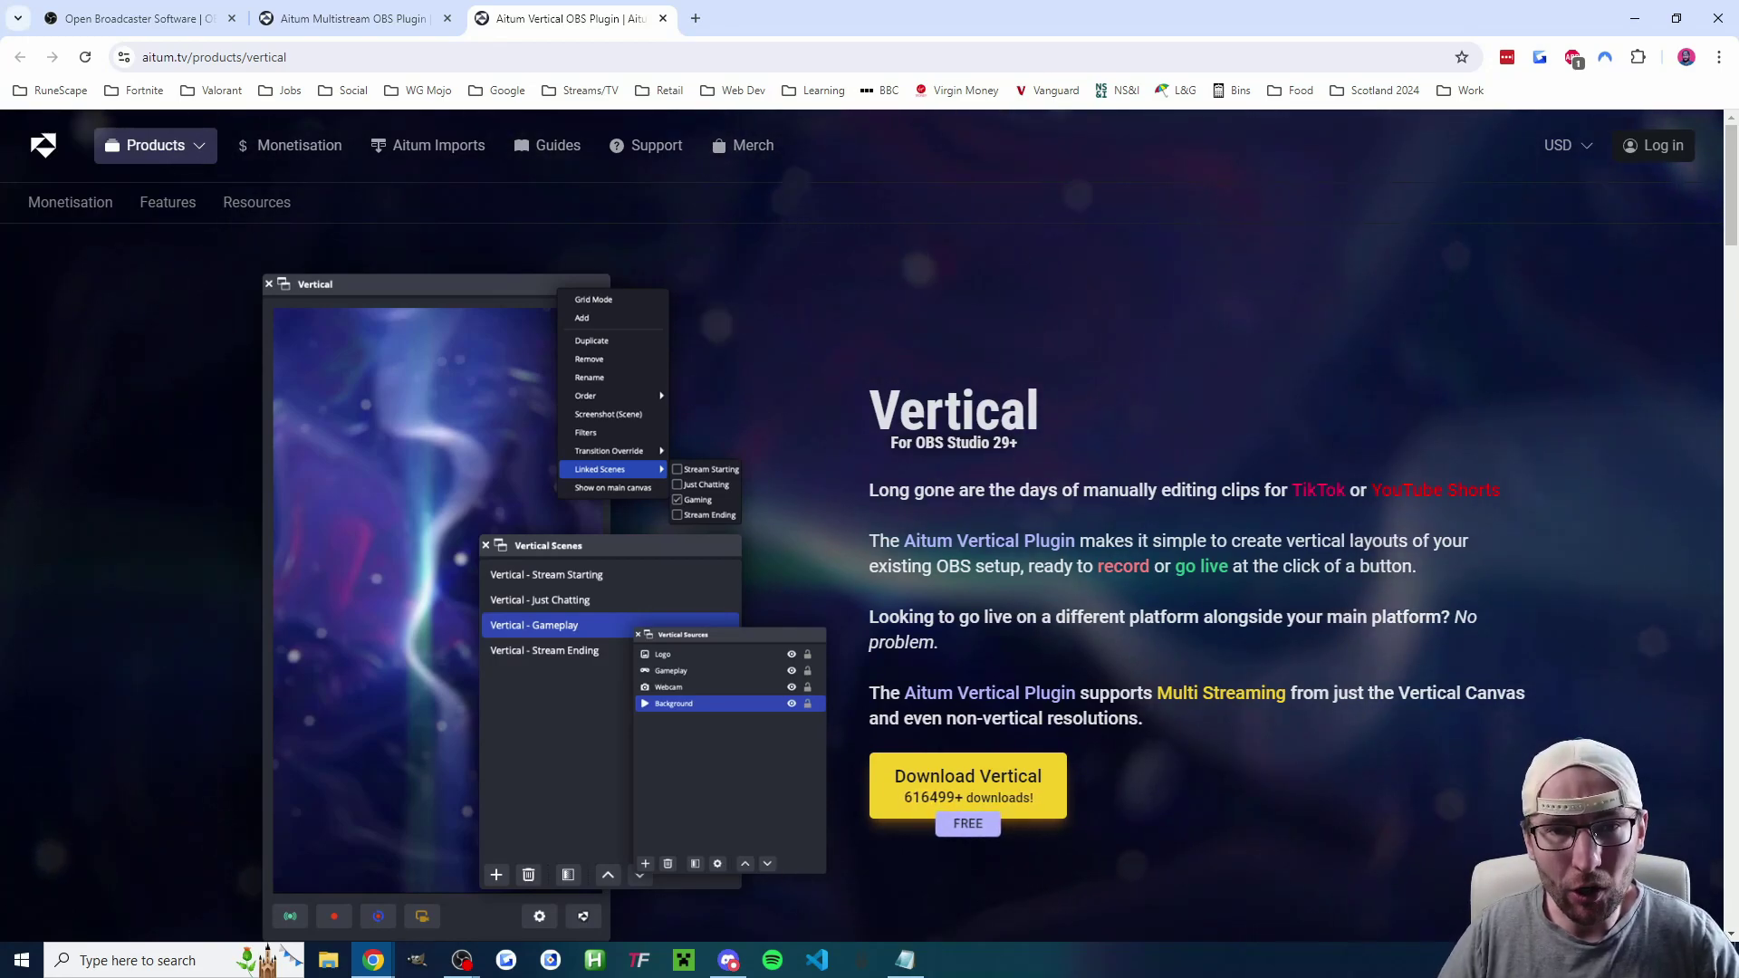
- Dock the Aitum Multistream panel on OBS's left edge and make it slightly wider
{"action": "key", "text": "alt+Tab"}
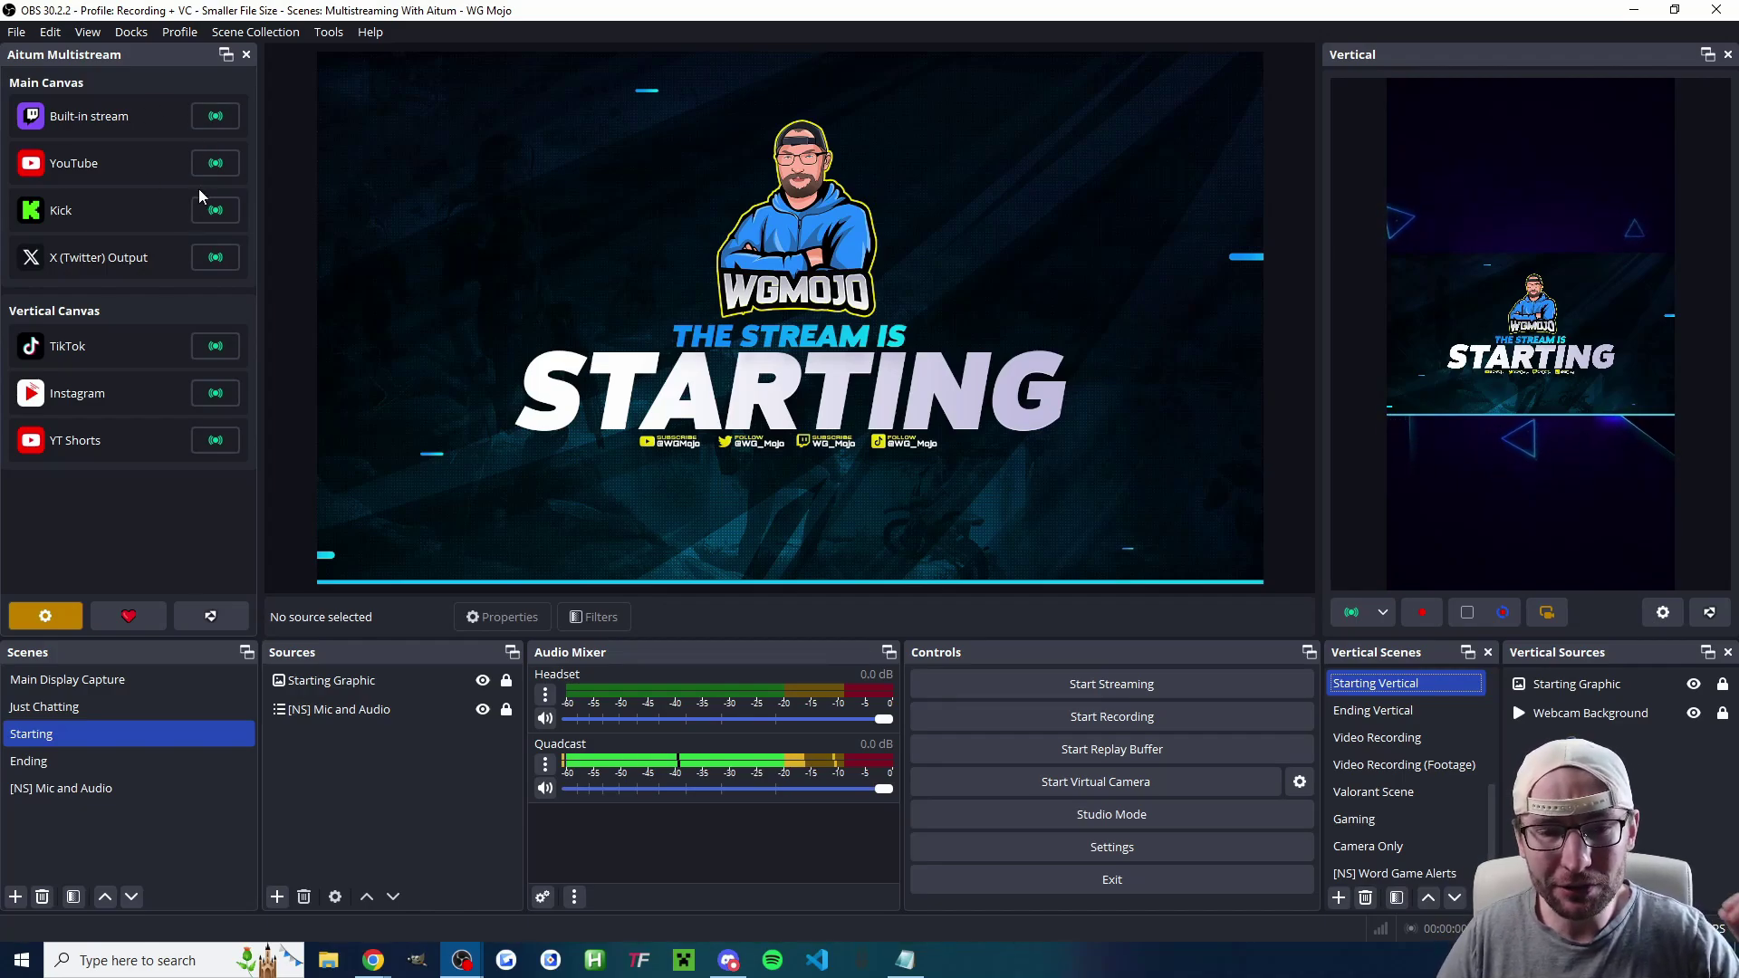
{"action": "left_click", "coordinate": [127, 33]}
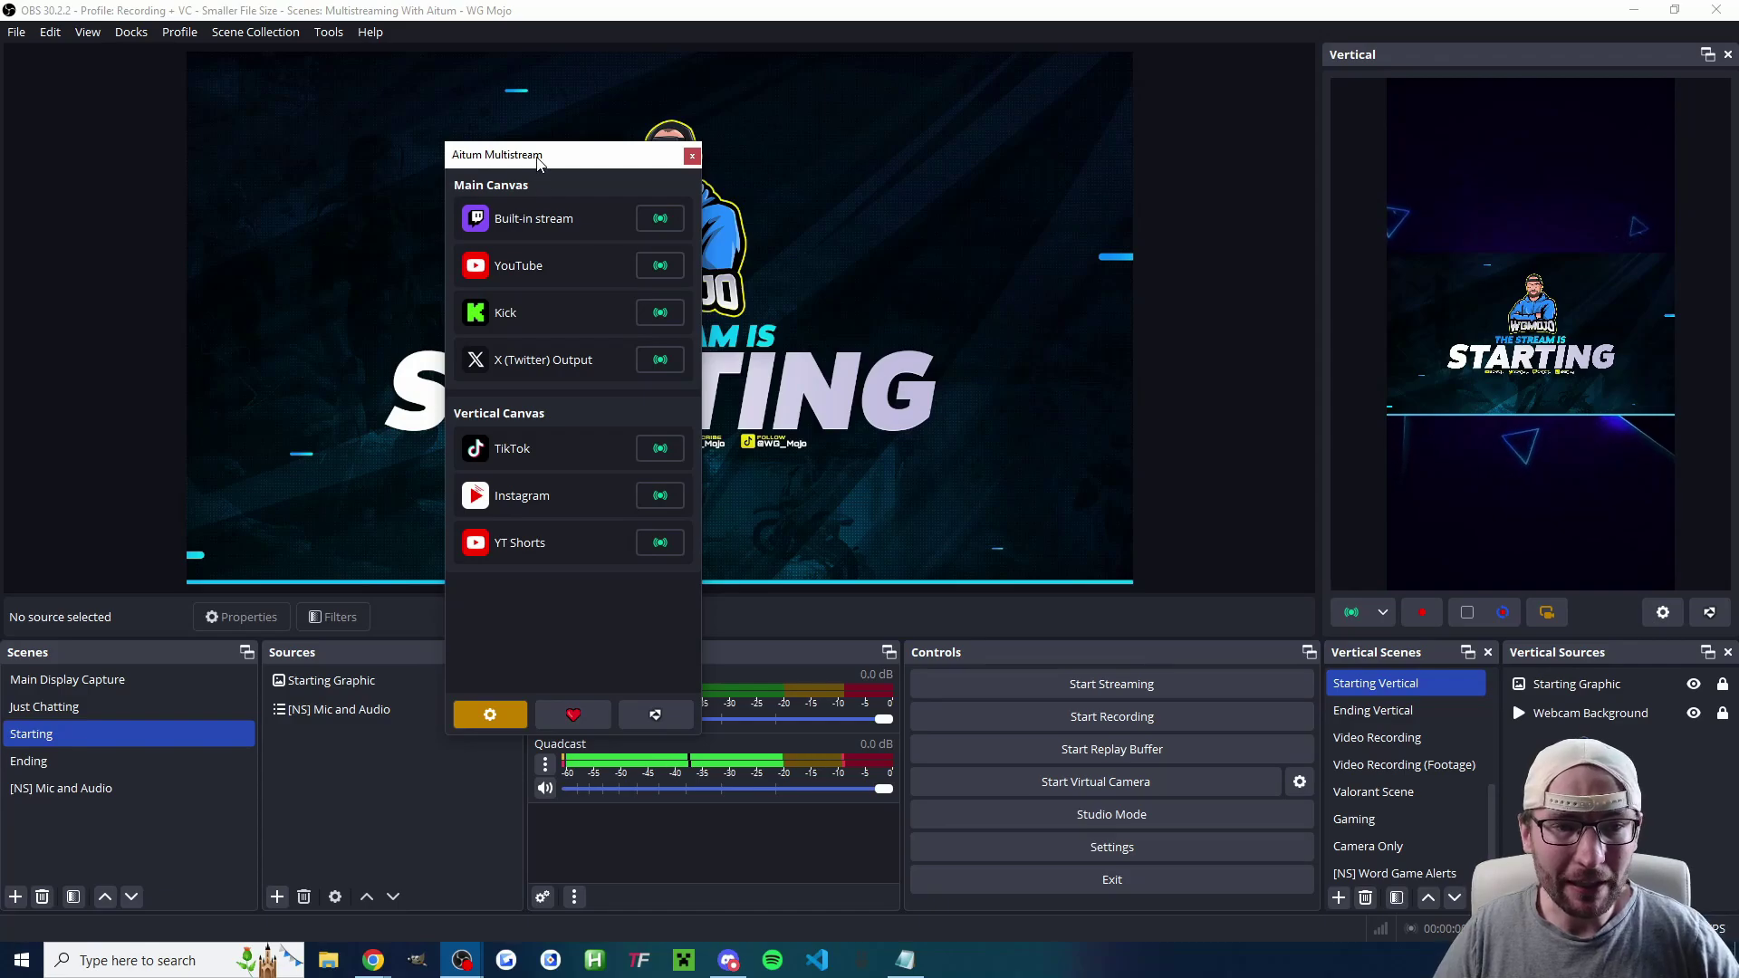
{"action": "left_click_drag", "start_coordinate": [551, 160], "coordinate": [100, 178]}
{"action": "mouse_move", "coordinate": [259, 246]}
{"action": "left_mouse_down"}
{"action": "mouse_move", "coordinate": [241, 245]}
{"action": "mouse_move", "coordinate": [260, 249]}
{"action": "left_mouse_up"}
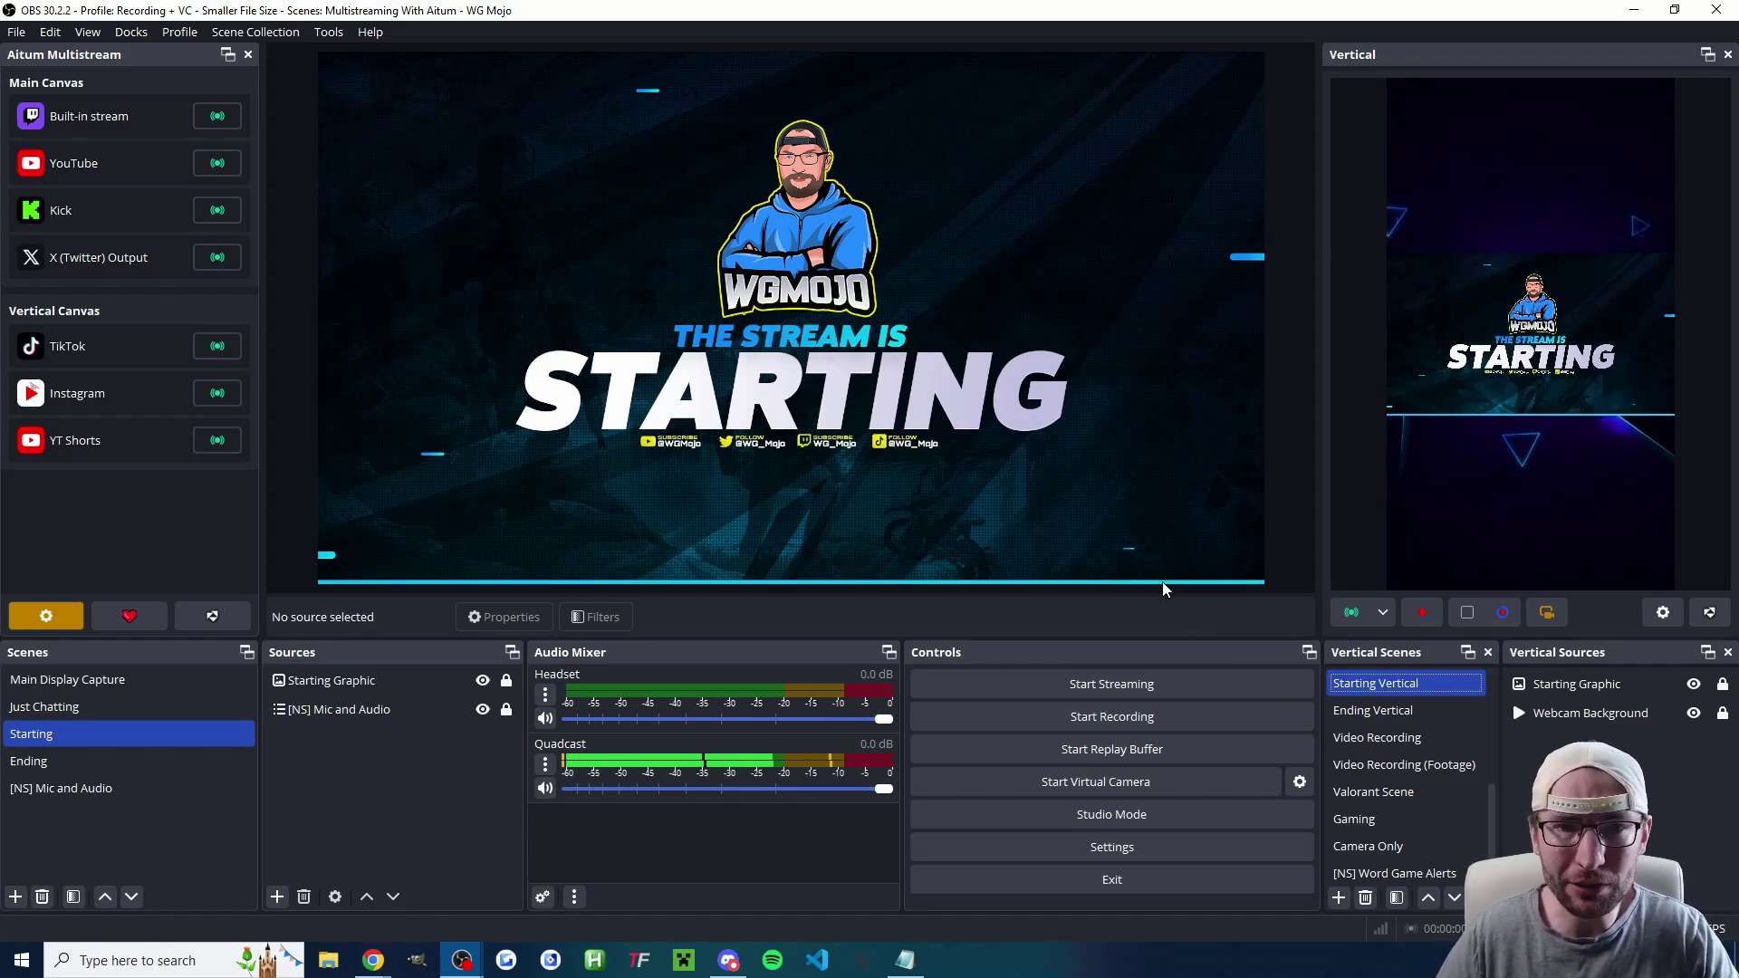
- Check that the Video settings keep 1920x1080 base and output resolution at 60 FPS
{"action": "left_click", "coordinate": [1096, 838]}
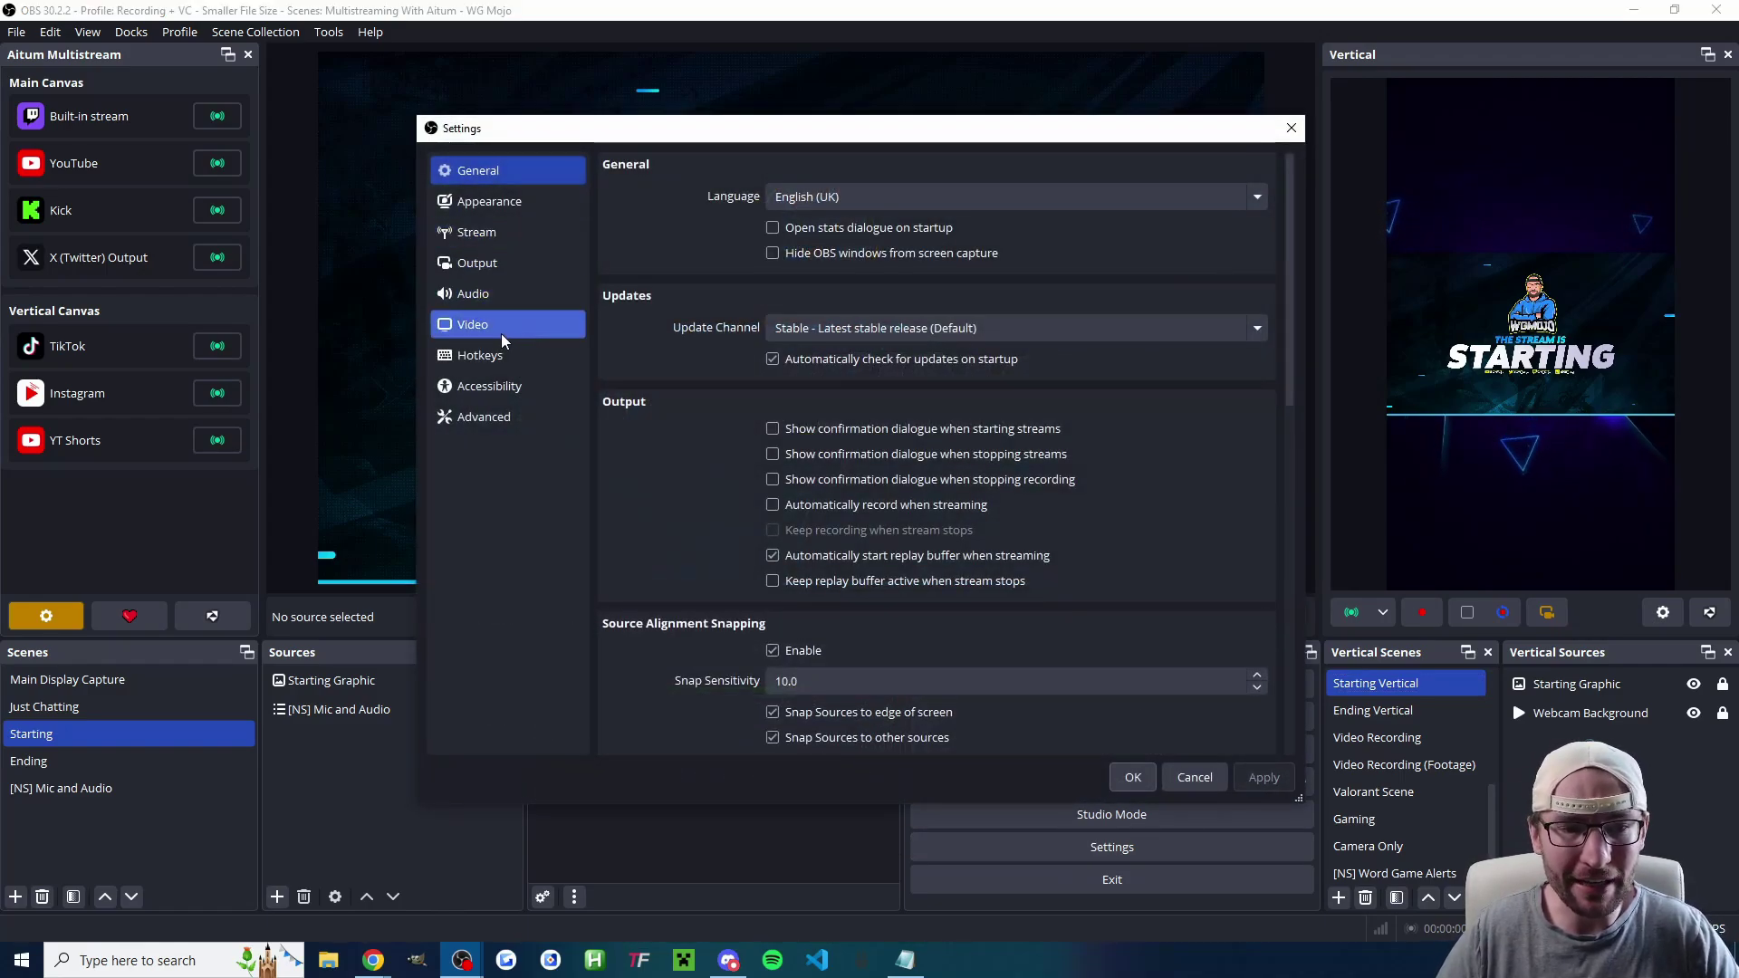
{"action": "left_click", "coordinate": [499, 328]}
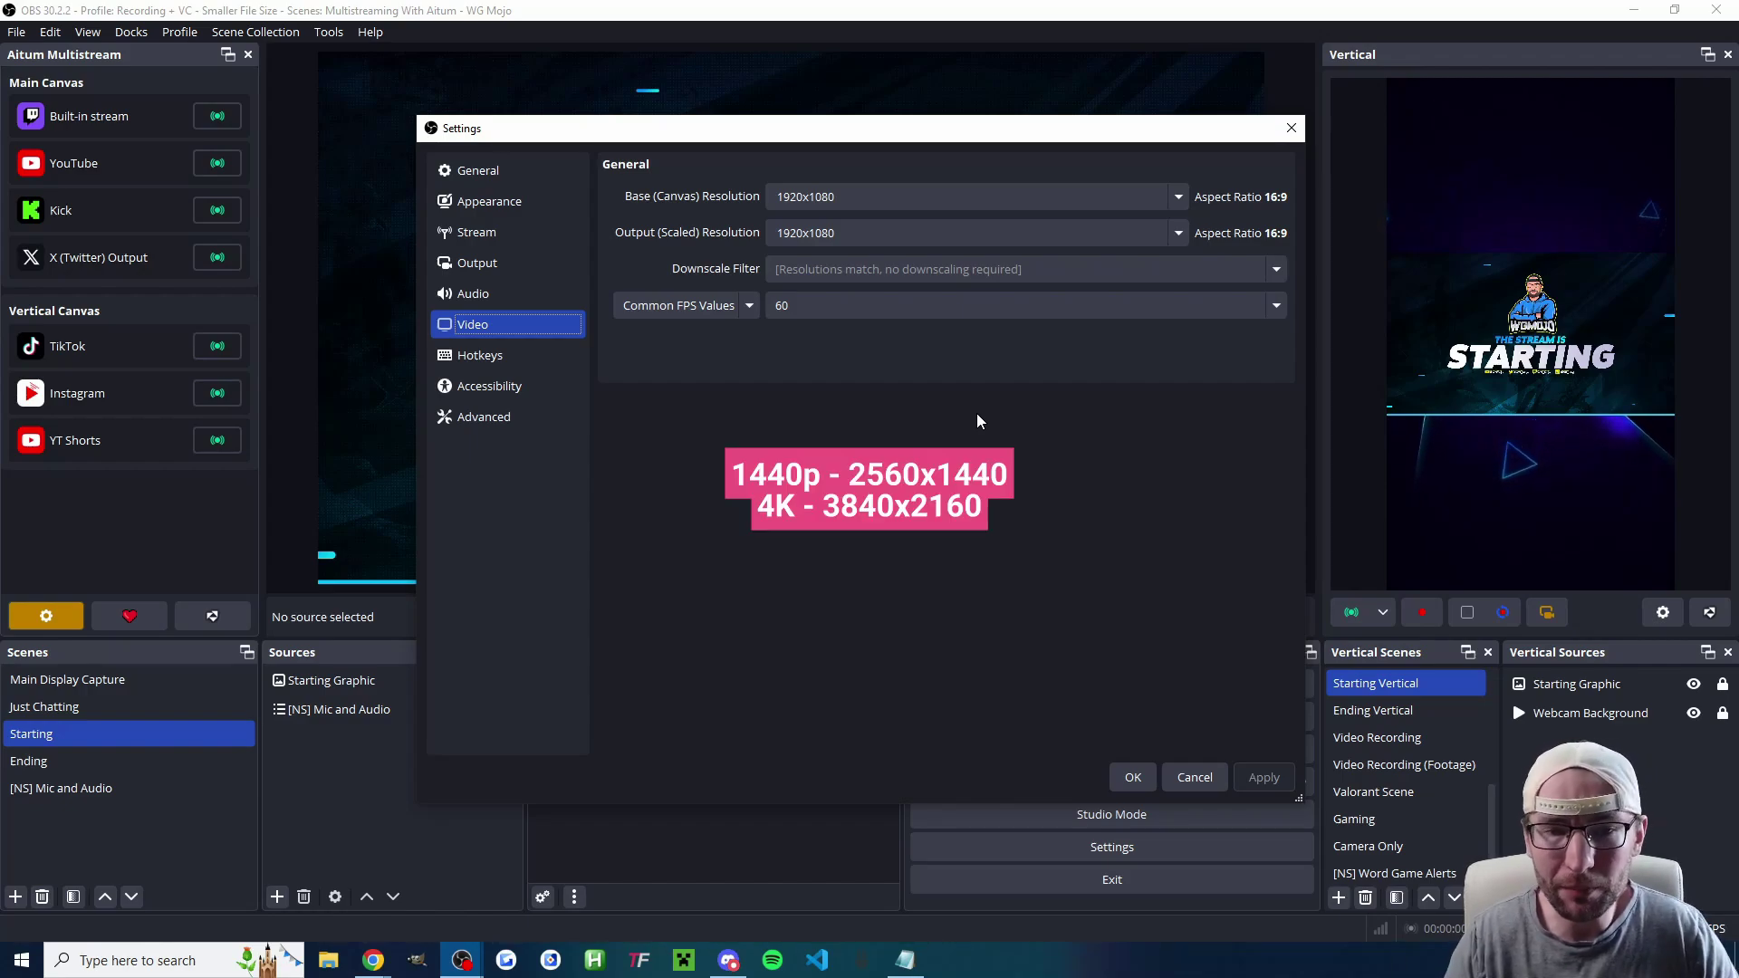
{"action": "double_click", "coordinate": [829, 199]}
{"action": "double_click", "coordinate": [835, 232]}
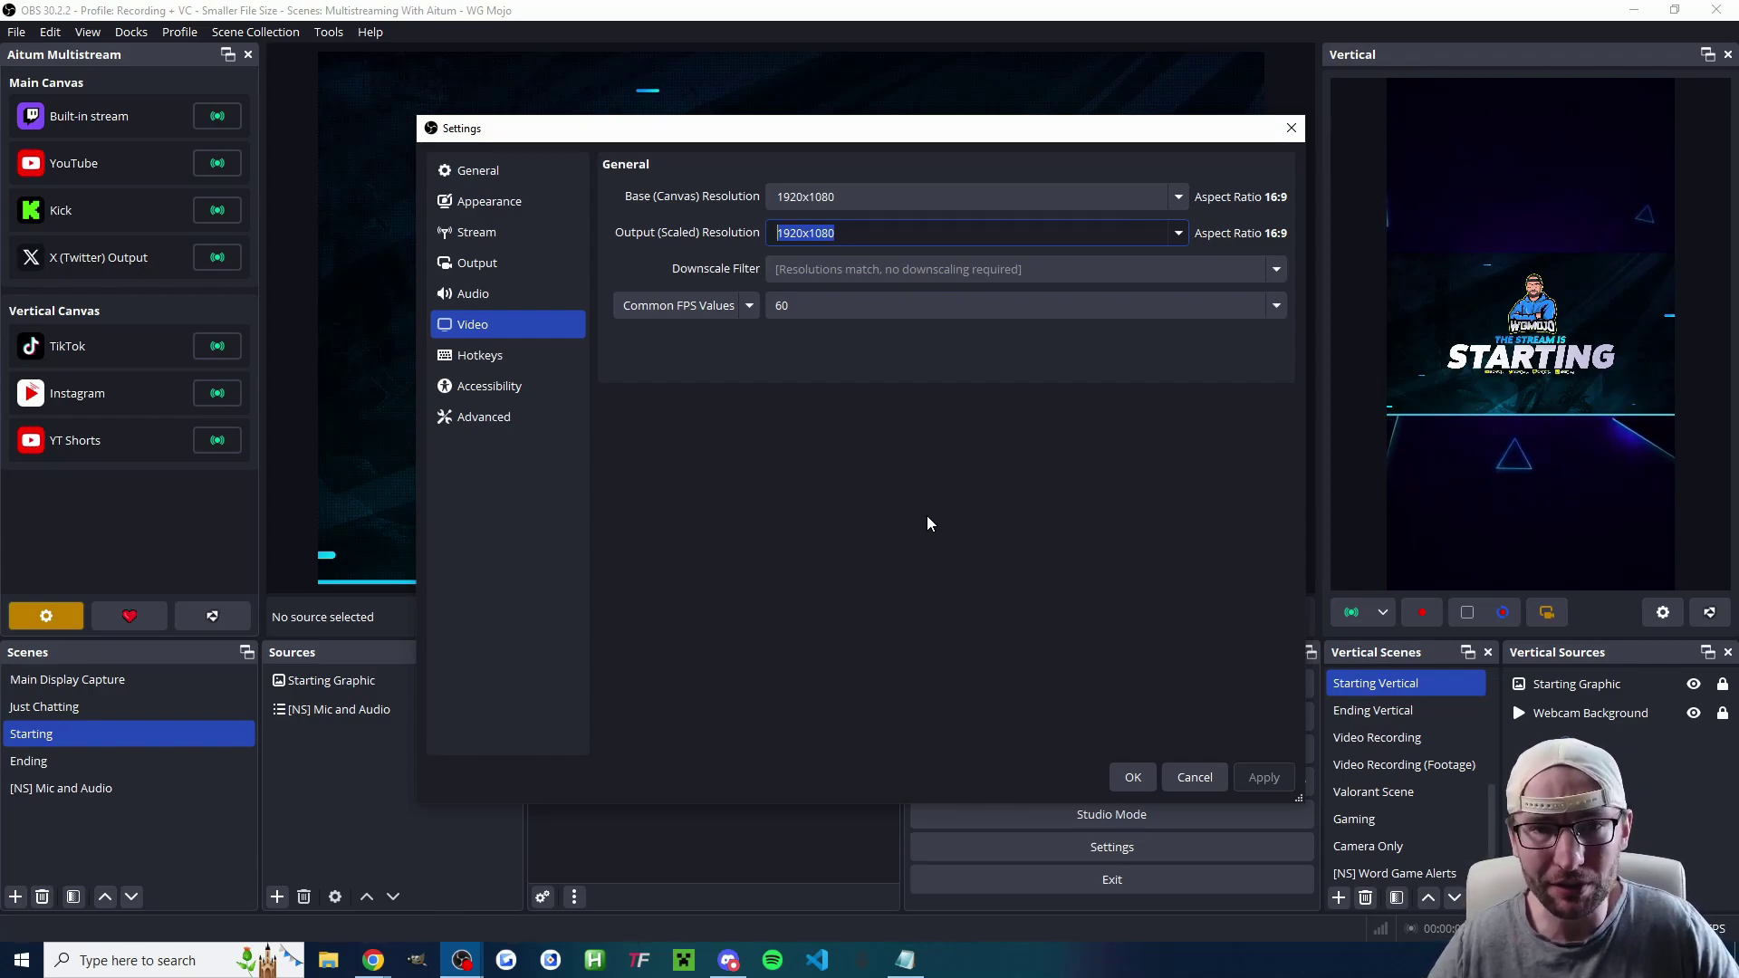
{"action": "key", "text": "shift+Tab"}
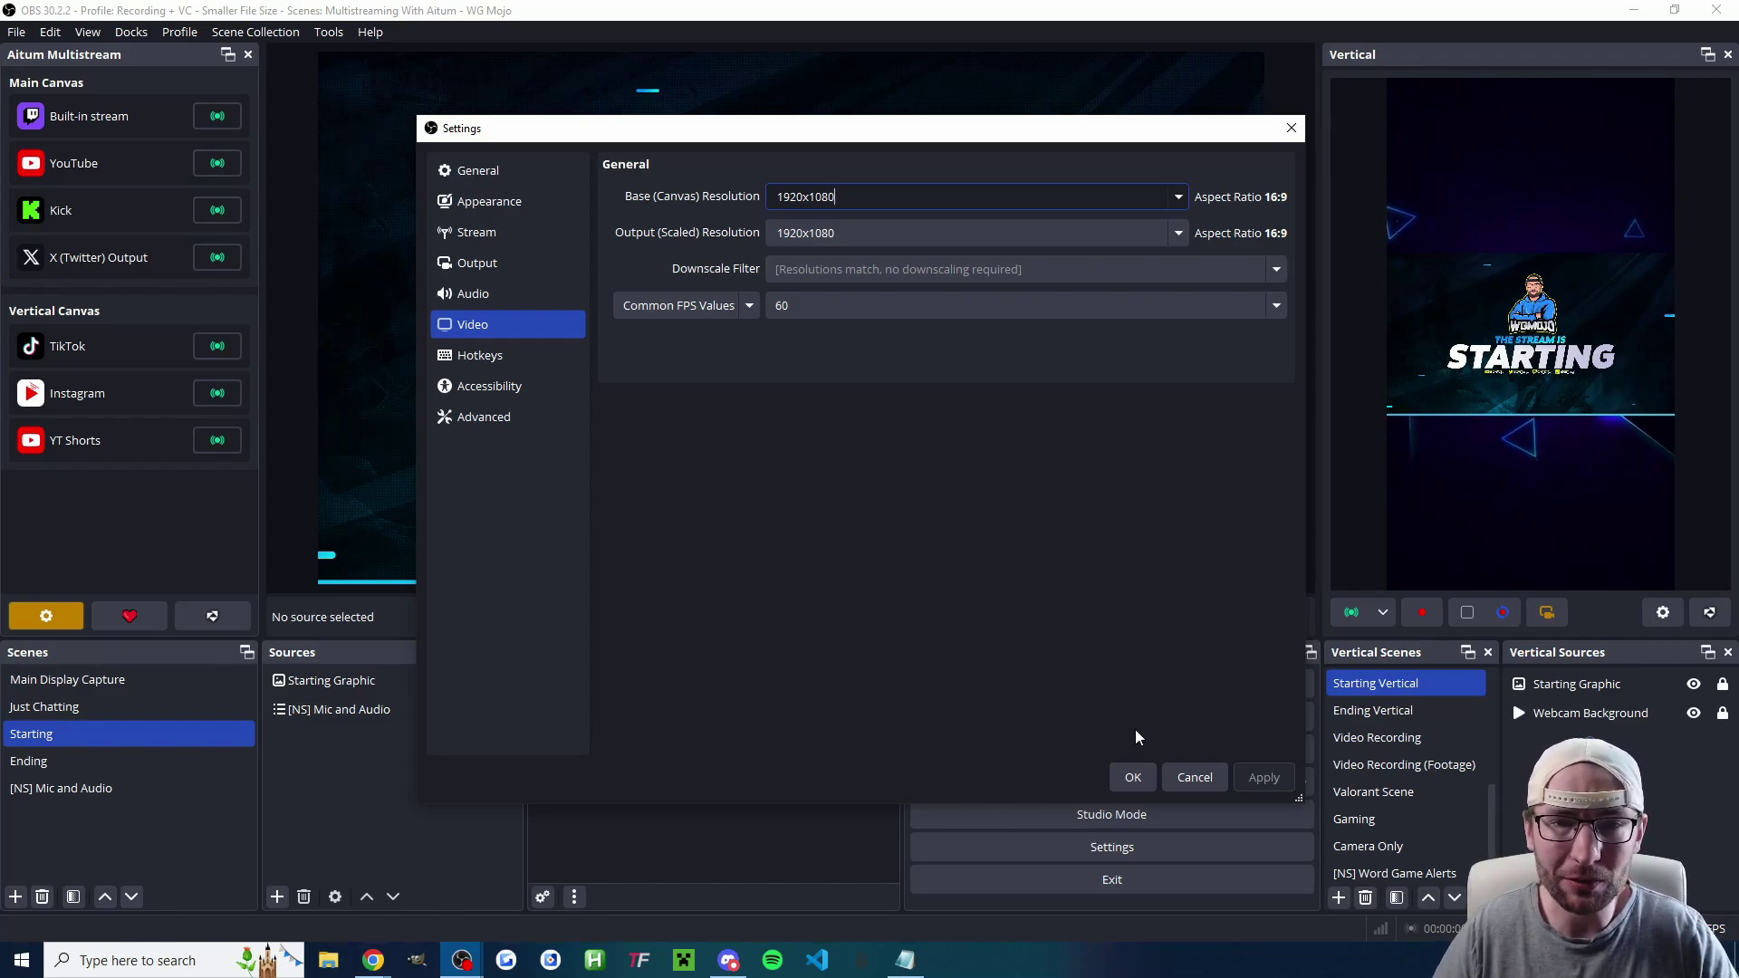
- Accept the video settings and confirm Twitch as the streaming service
{"action": "left_click", "coordinate": [1130, 789]}
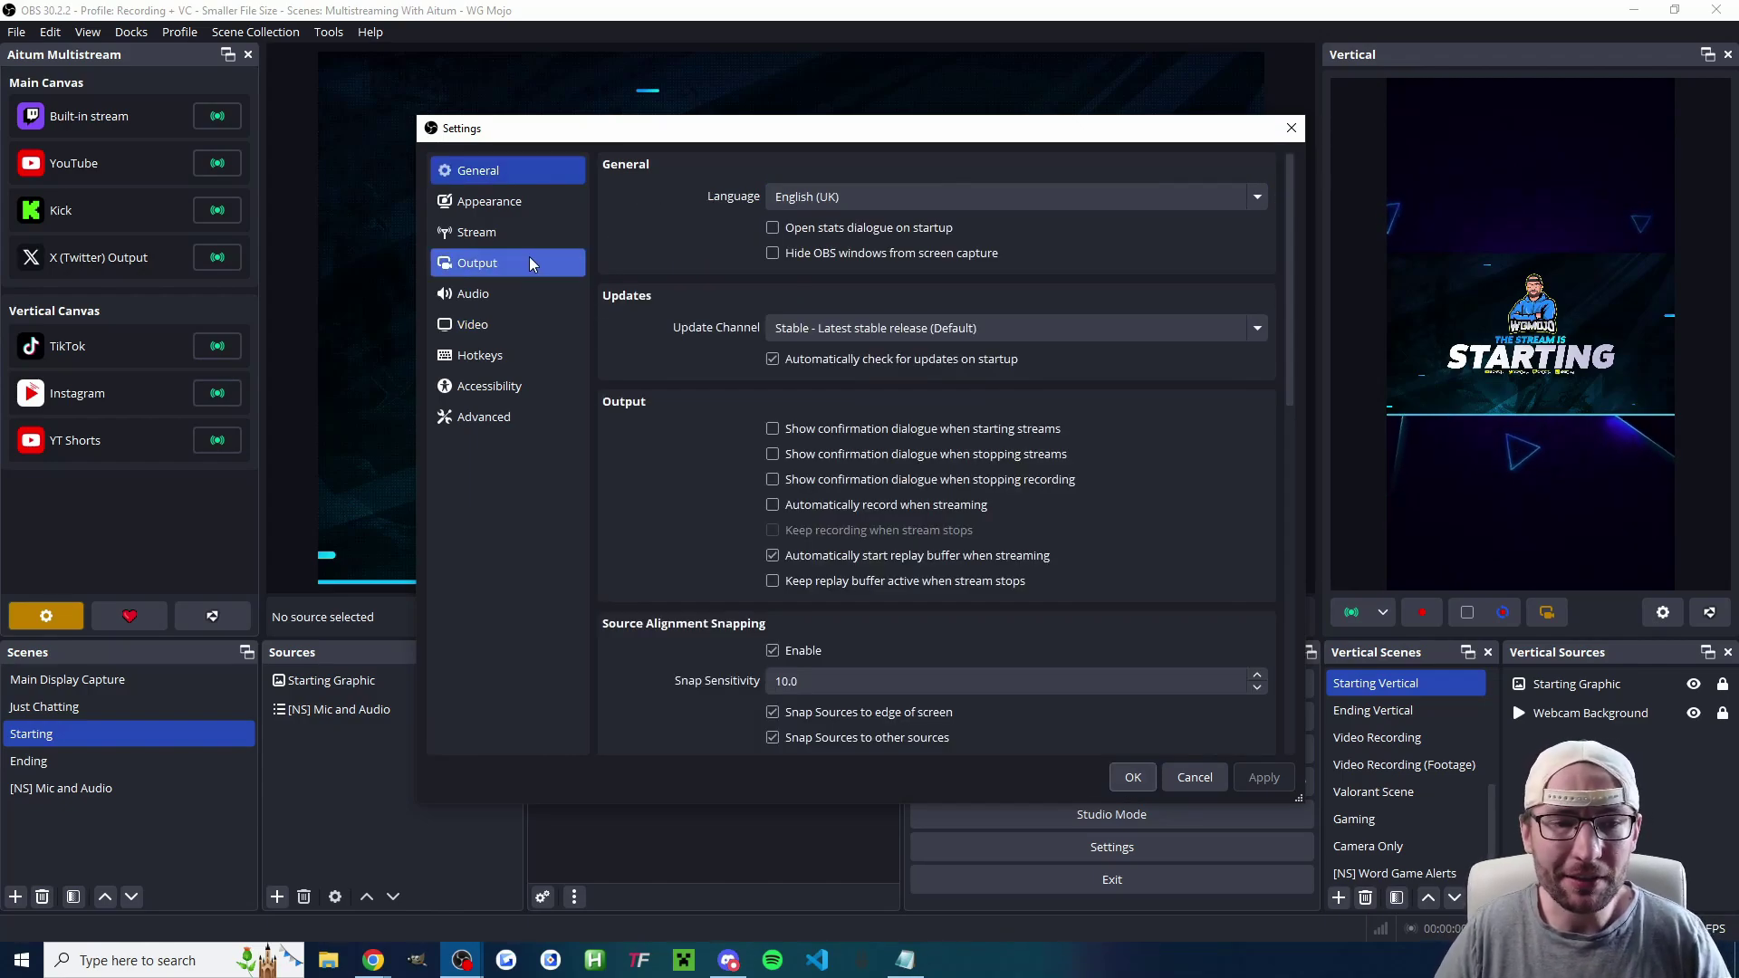
{"action": "left_click", "coordinate": [518, 232]}
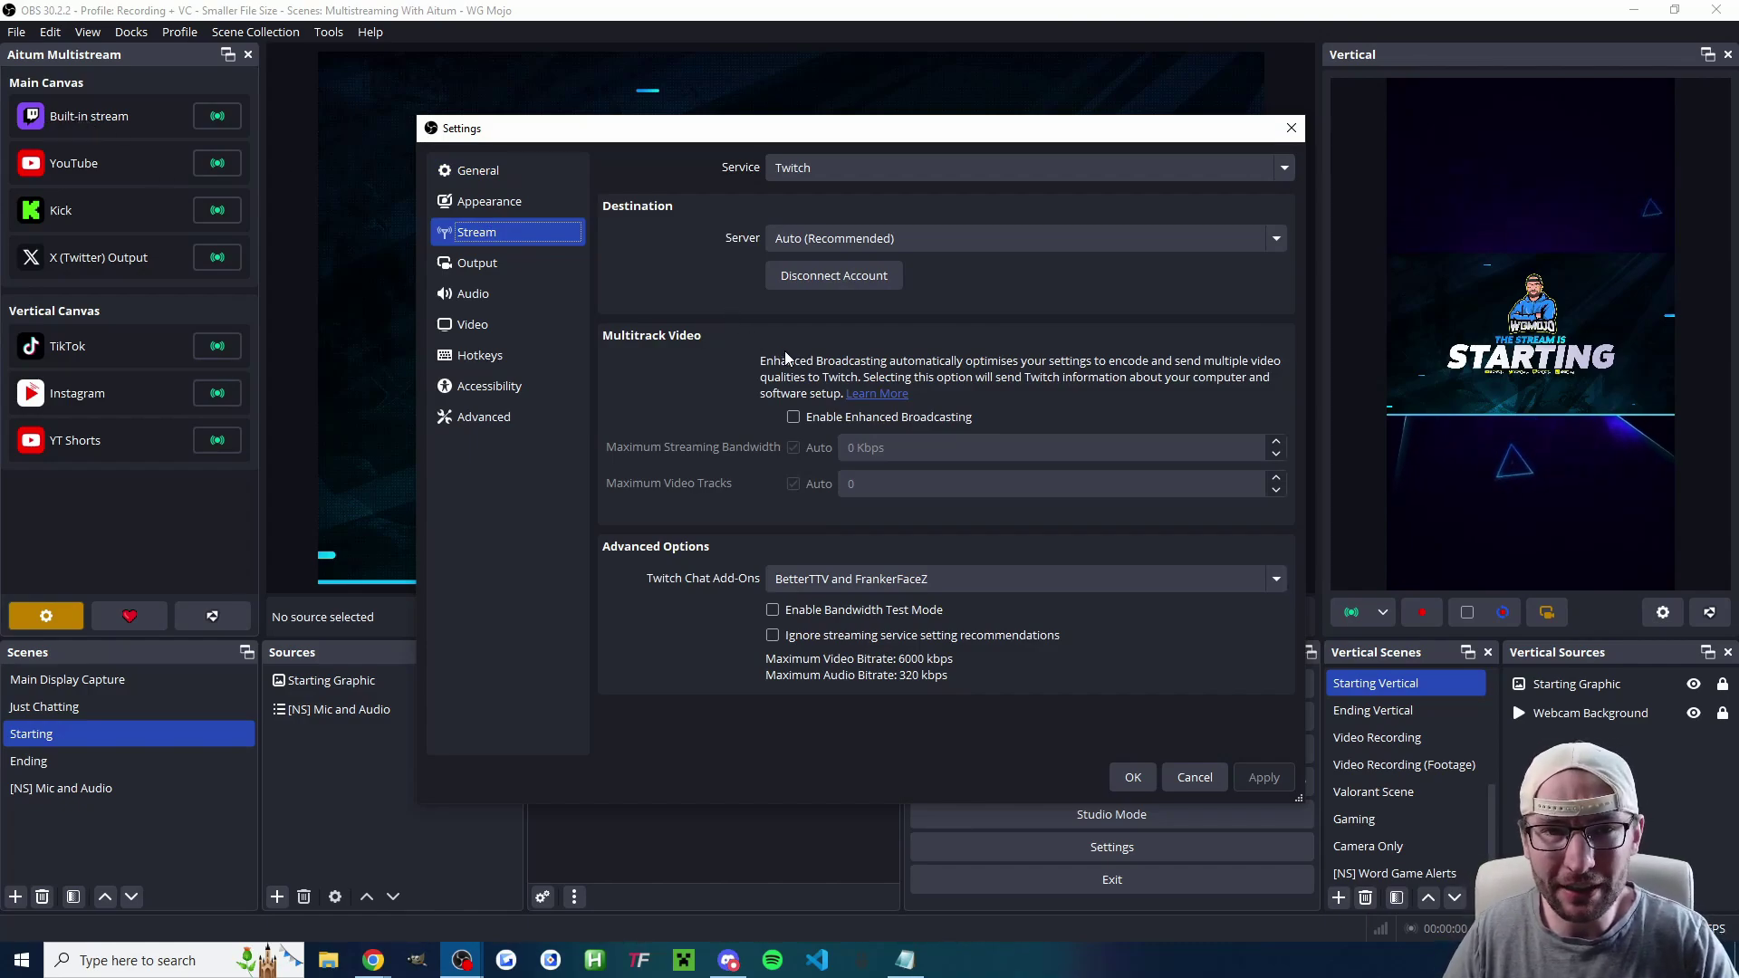
{"action": "left_click", "coordinate": [947, 167]}
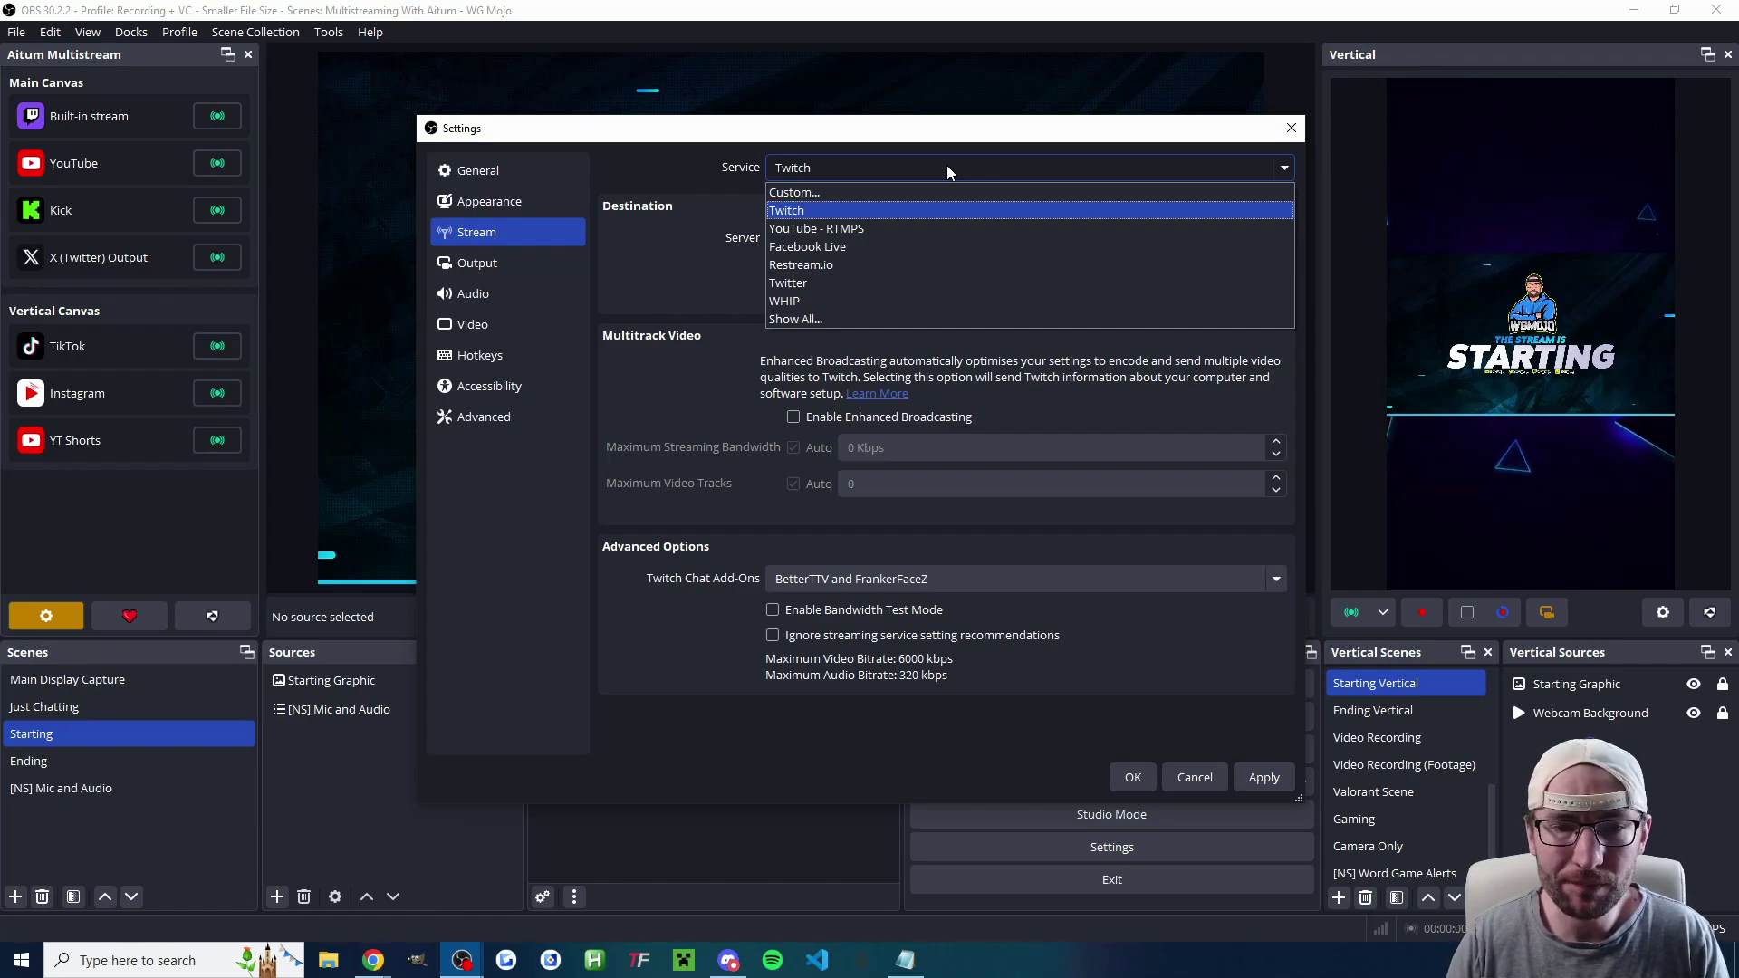
{"action": "left_click", "coordinate": [947, 165]}
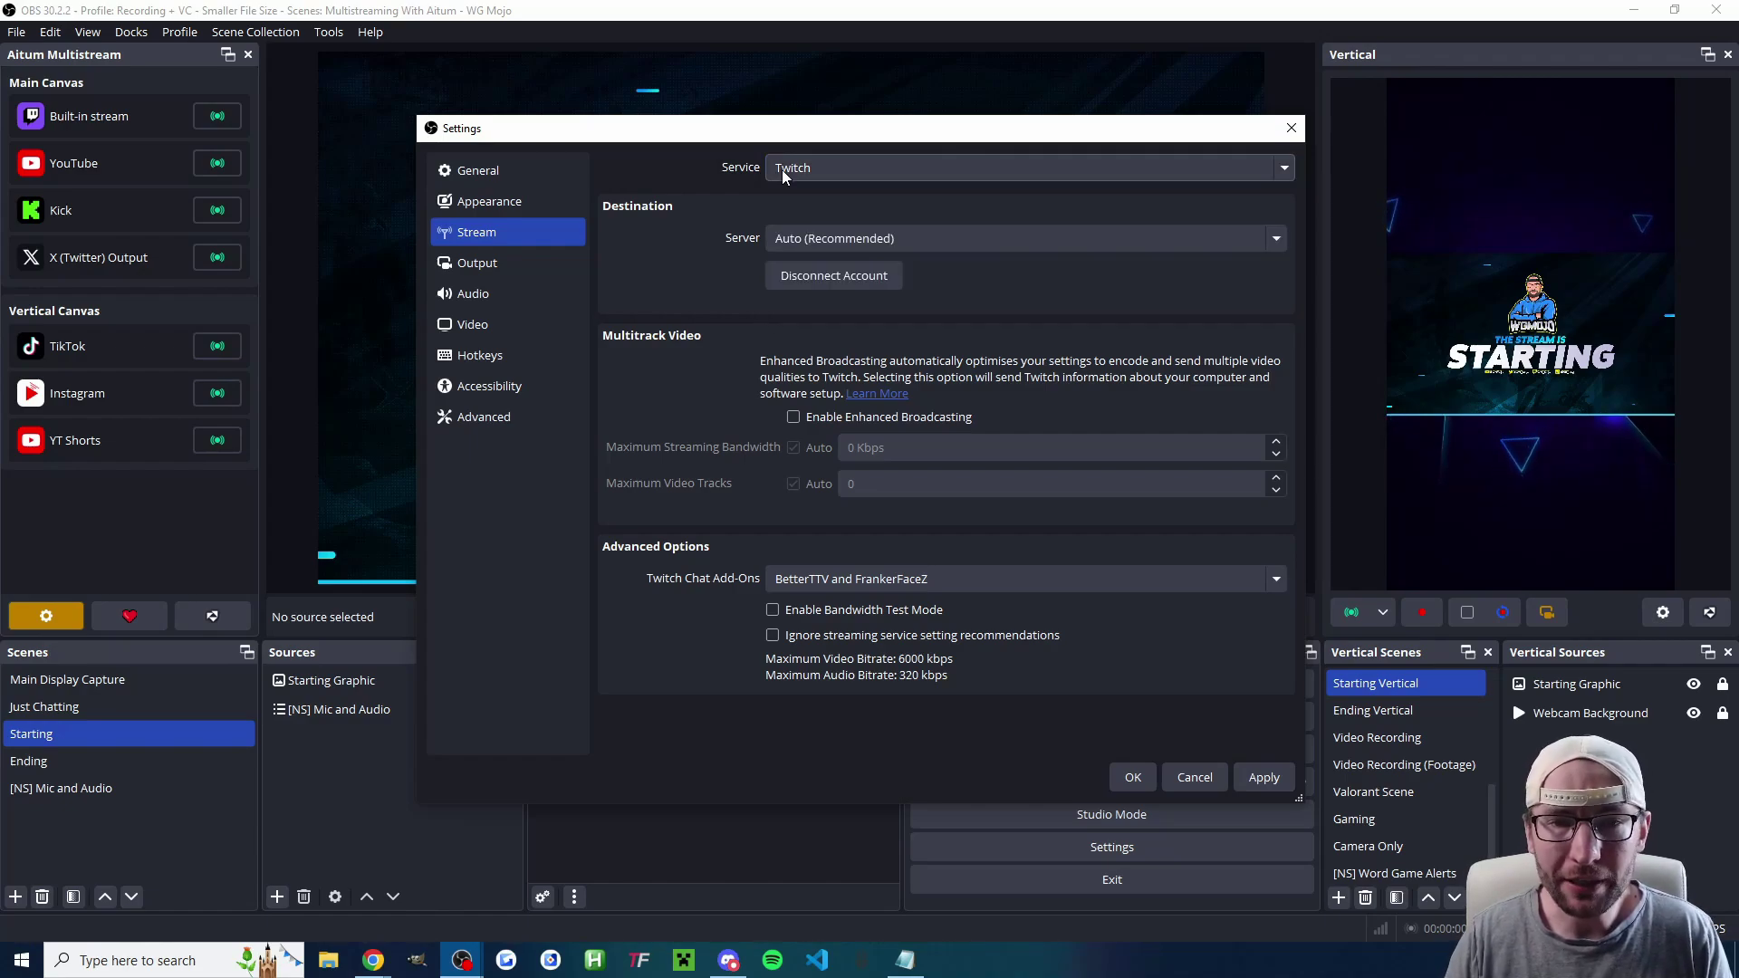
- Toggle Enhanced Broadcasting on and back off, keep Twitch, and show the Output settings
{"action": "left_click", "coordinate": [797, 420]}
{"action": "left_click", "coordinate": [497, 265]}
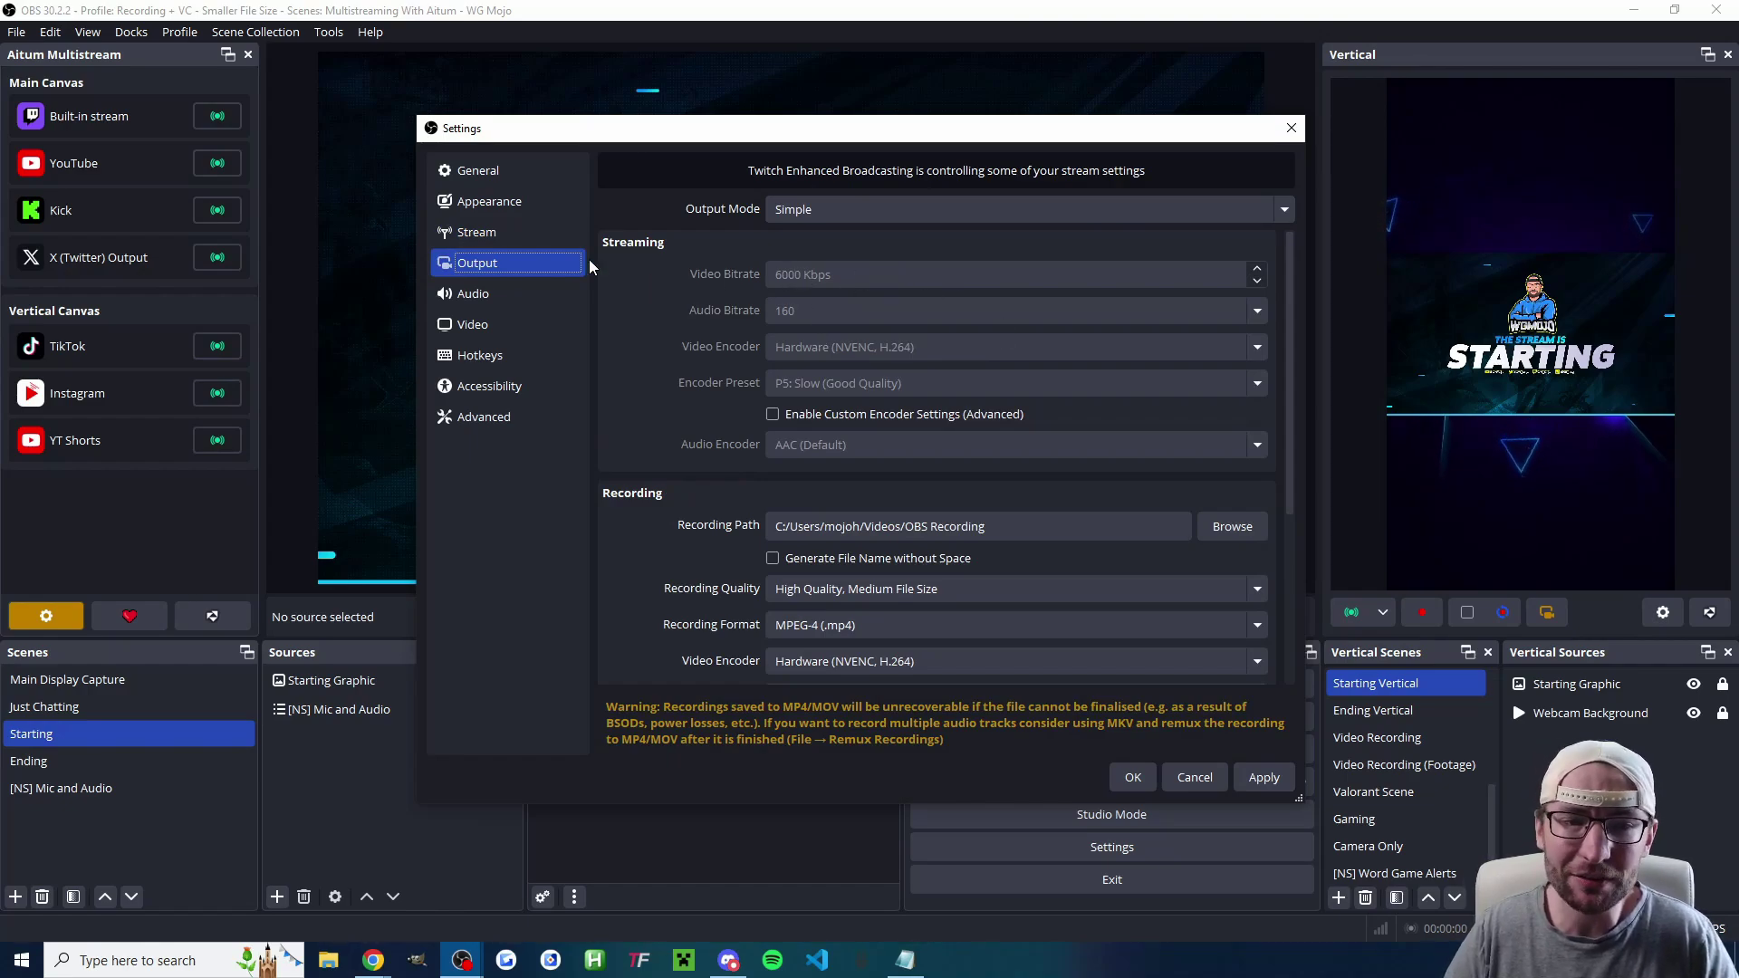
{"action": "left_click", "coordinate": [507, 233]}
{"action": "left_click", "coordinate": [793, 417]}
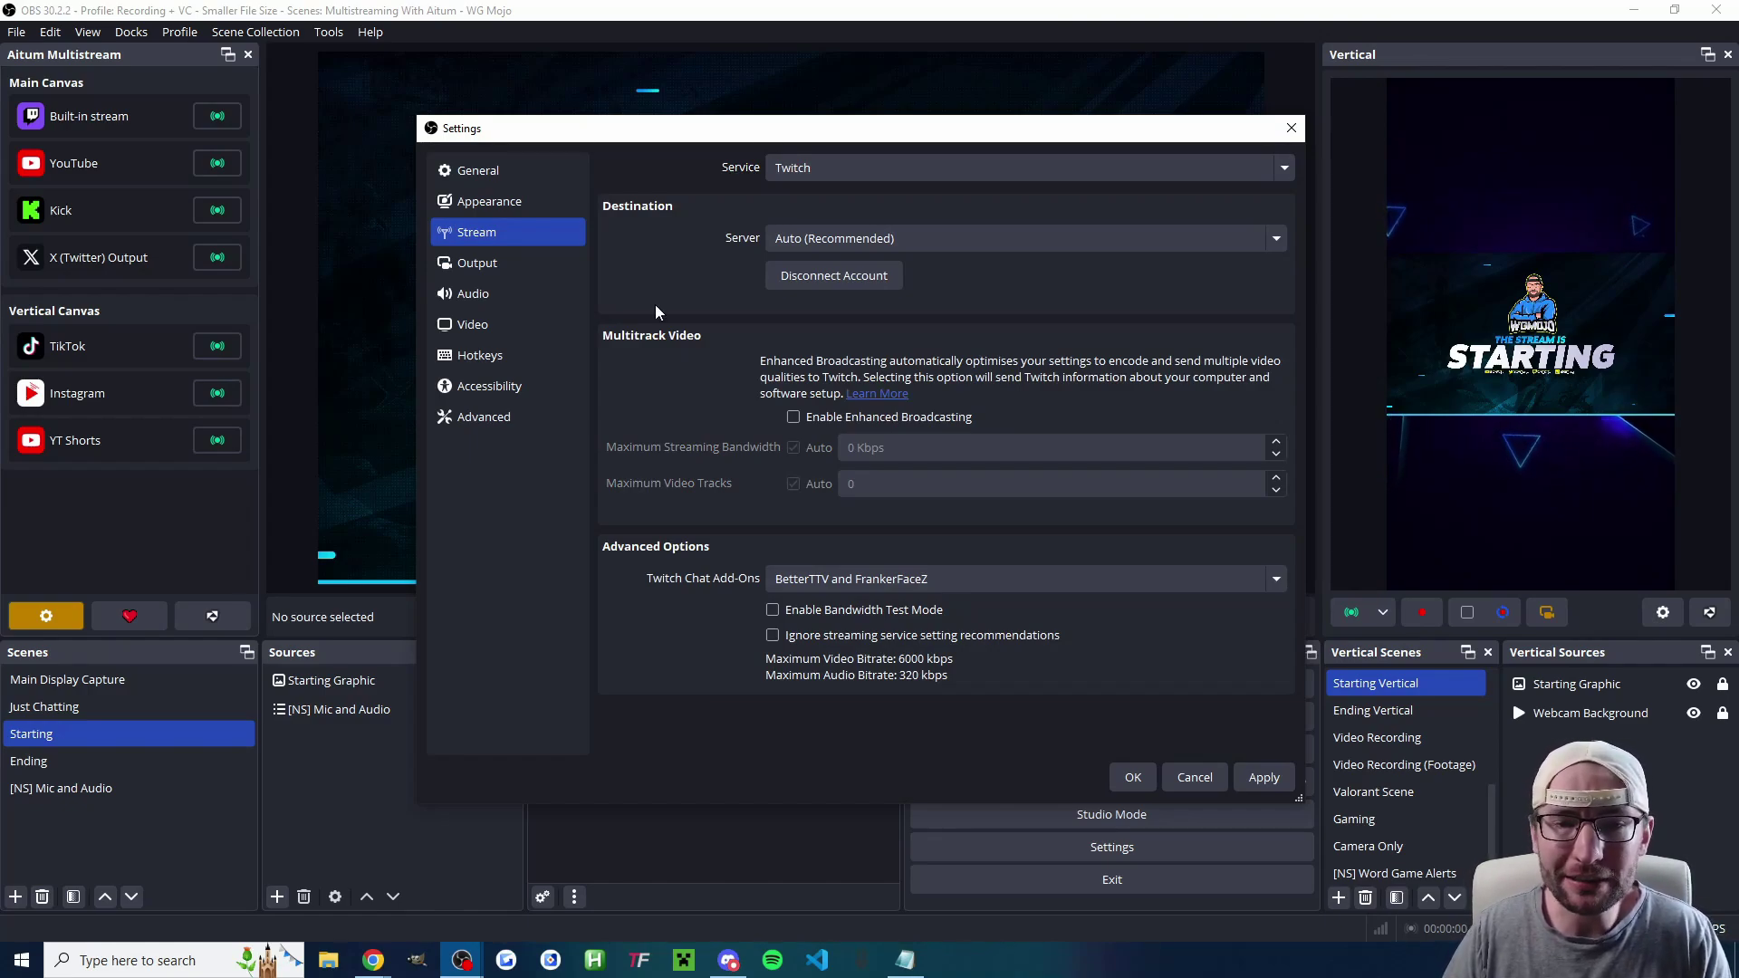
{"action": "left_click", "coordinate": [781, 168]}
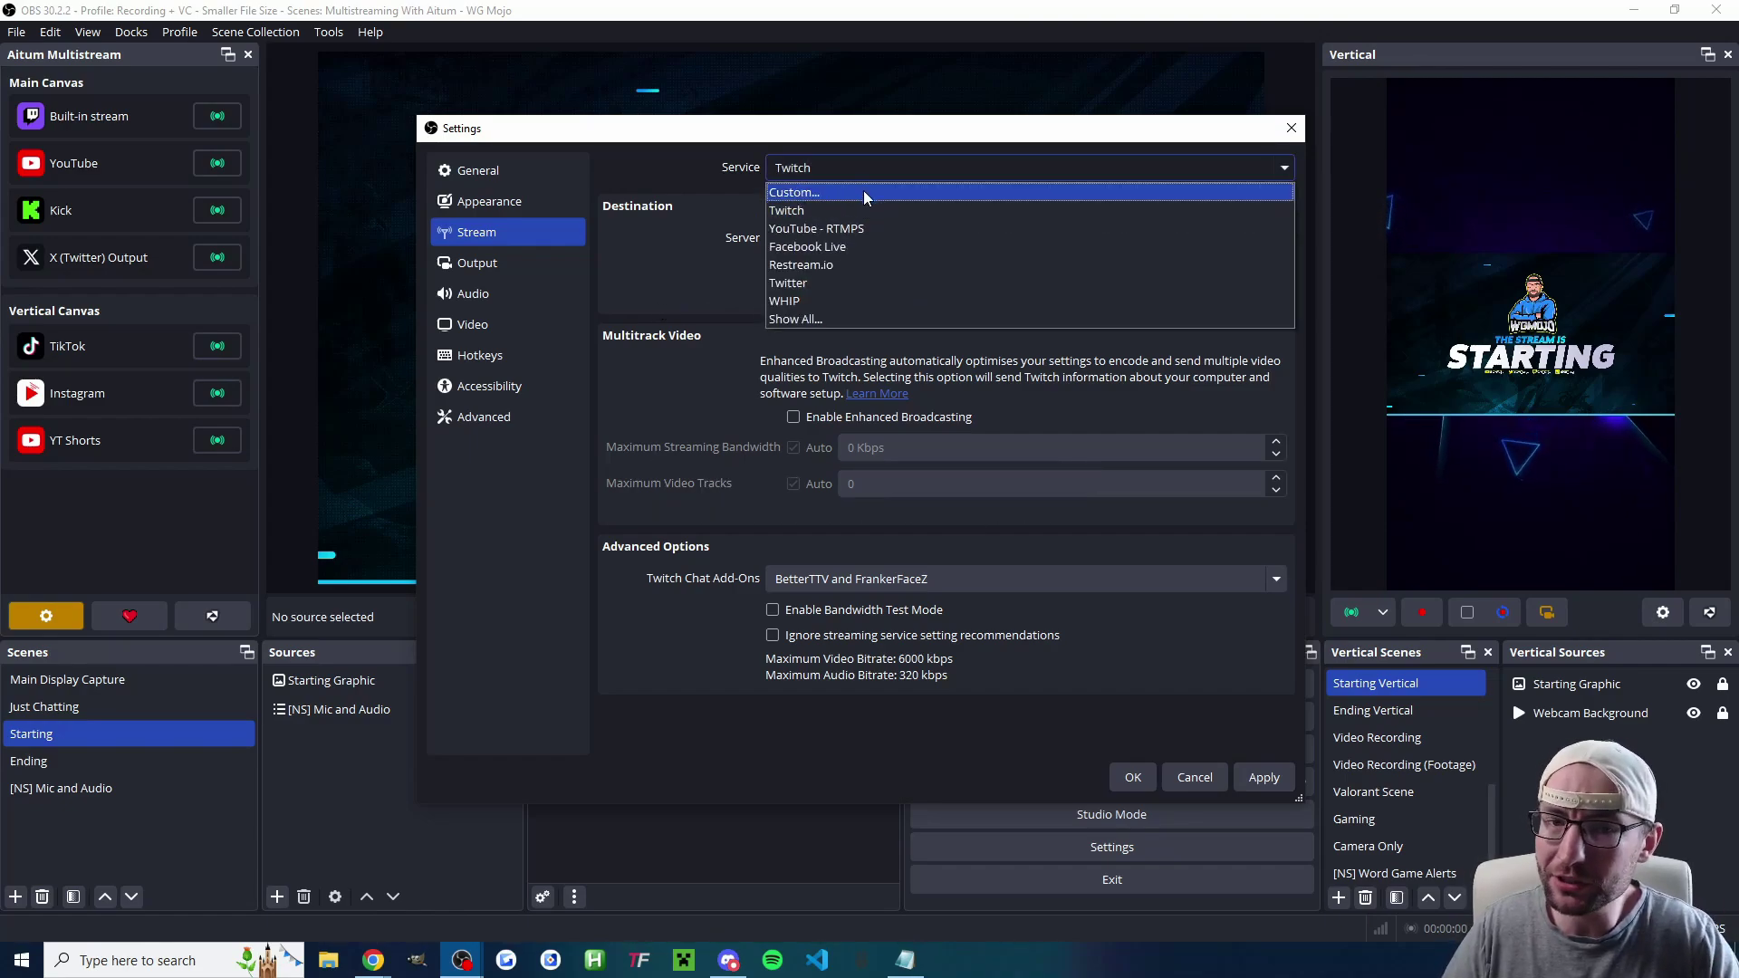
{"action": "left_click", "coordinate": [669, 220]}
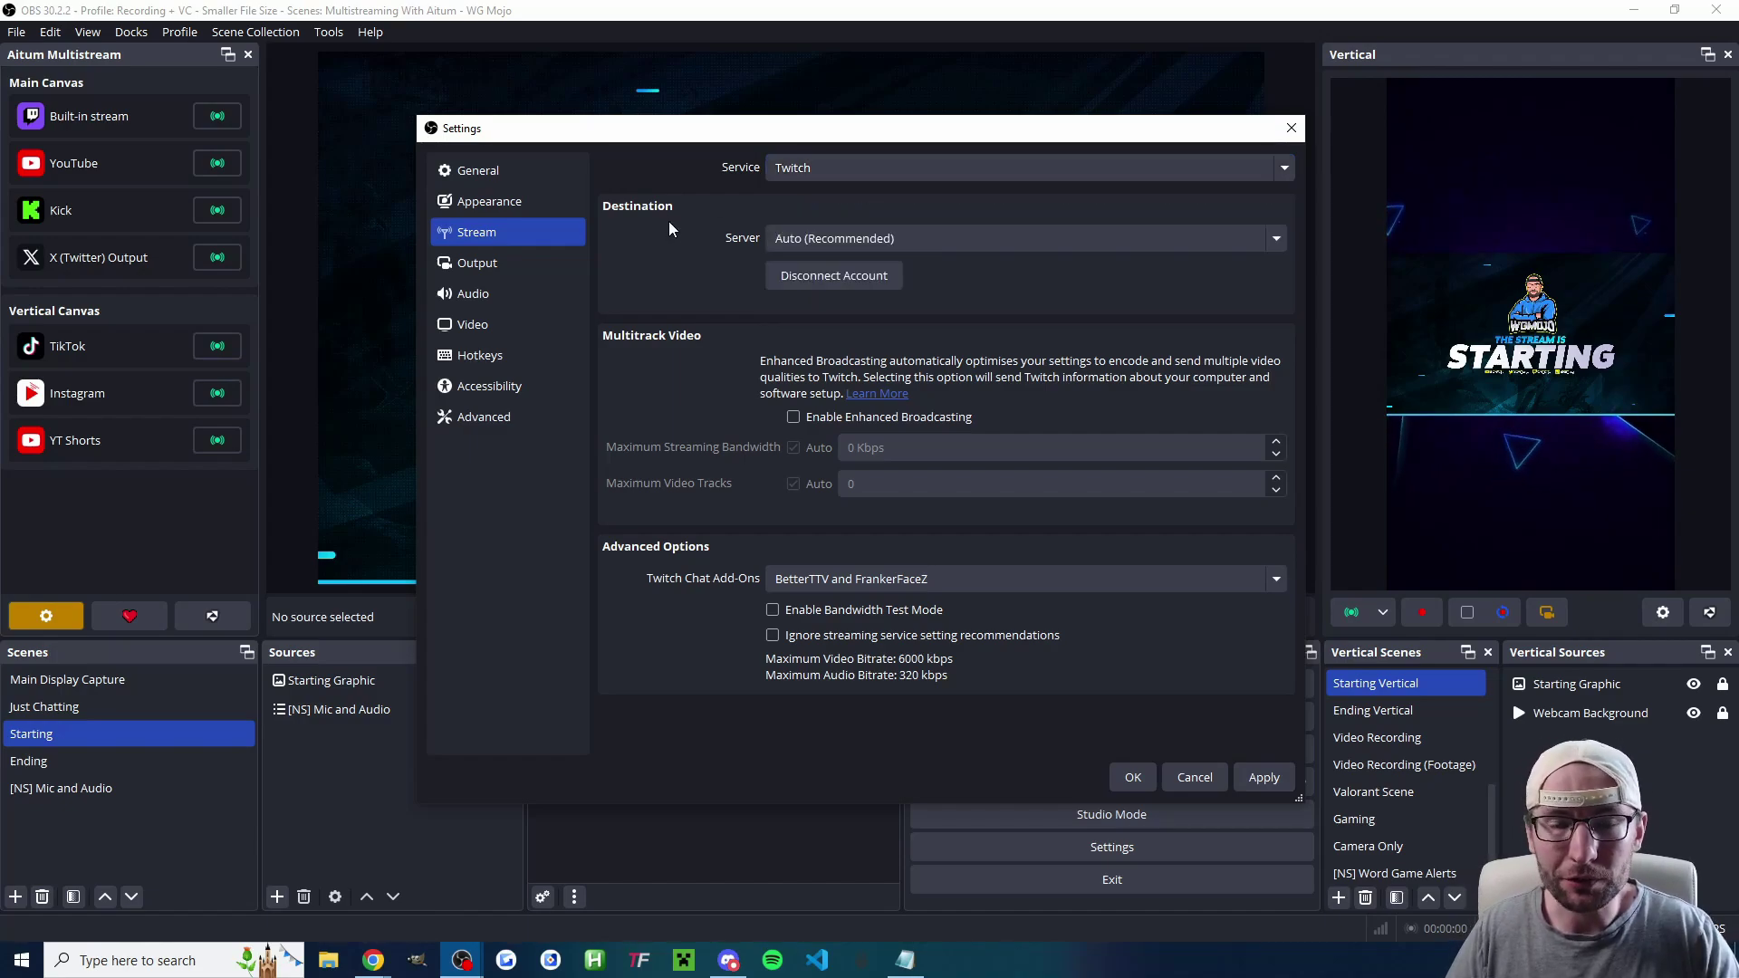
{"action": "left_click", "coordinate": [534, 263]}
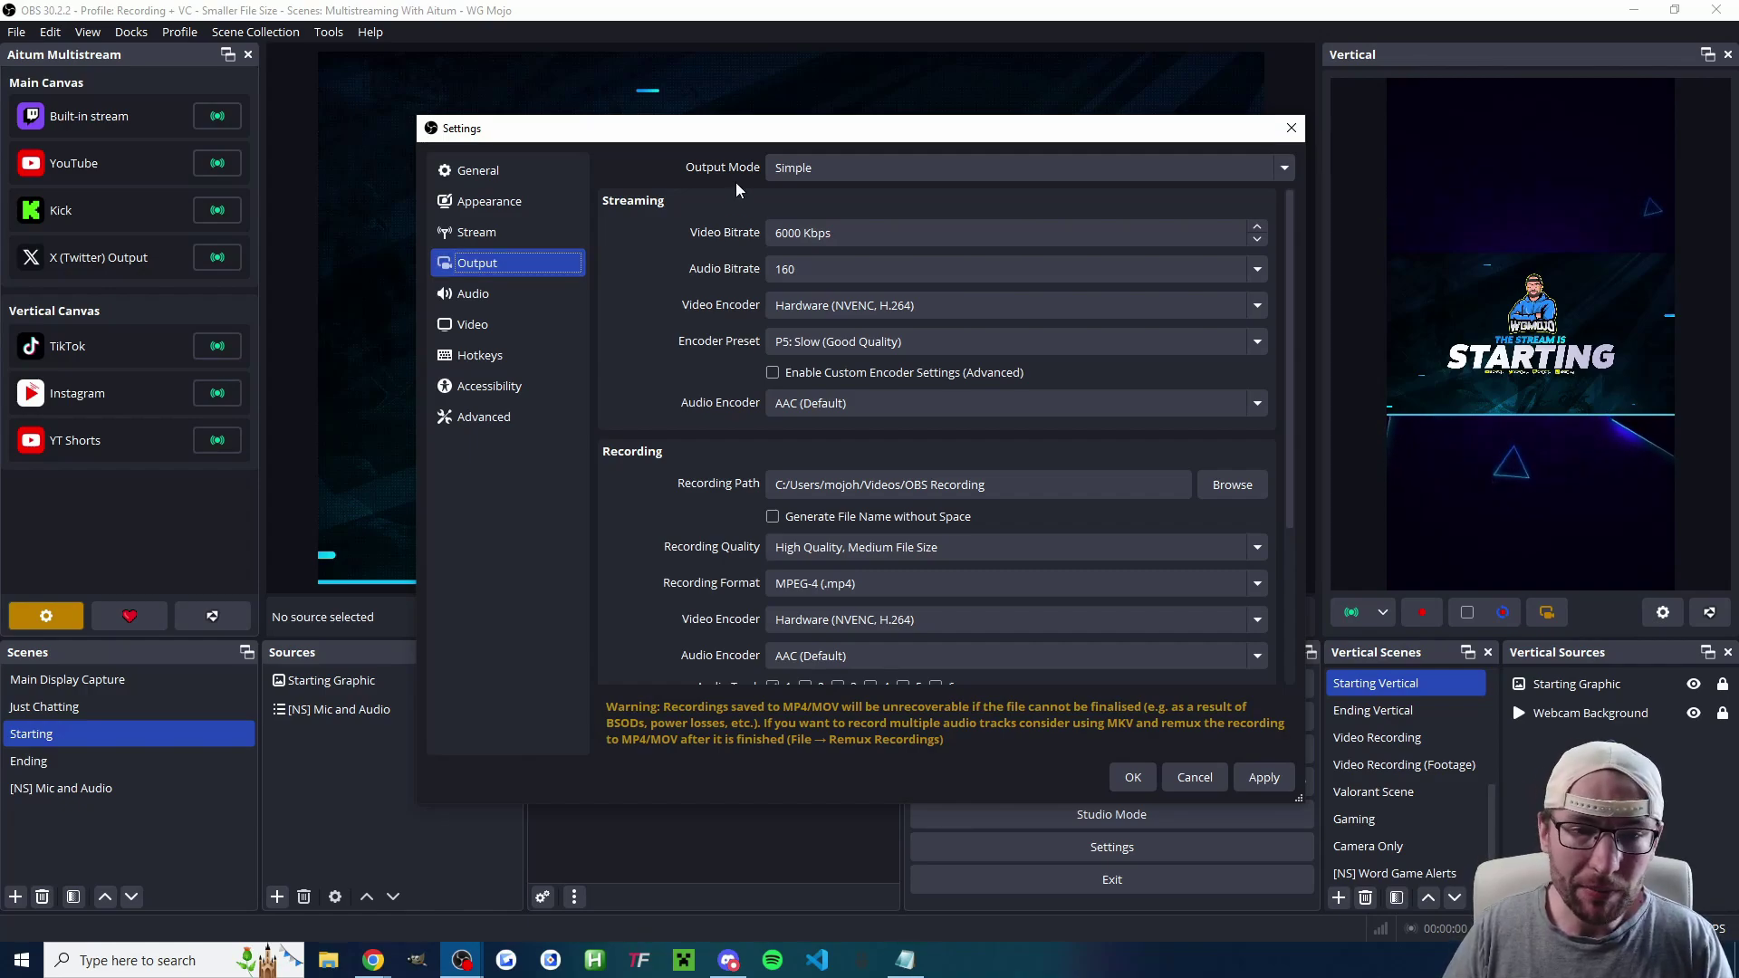
- Keep the Output Mode on Simple
{"action": "left_click", "coordinate": [768, 172]}
{"action": "left_click", "coordinate": [719, 199]}
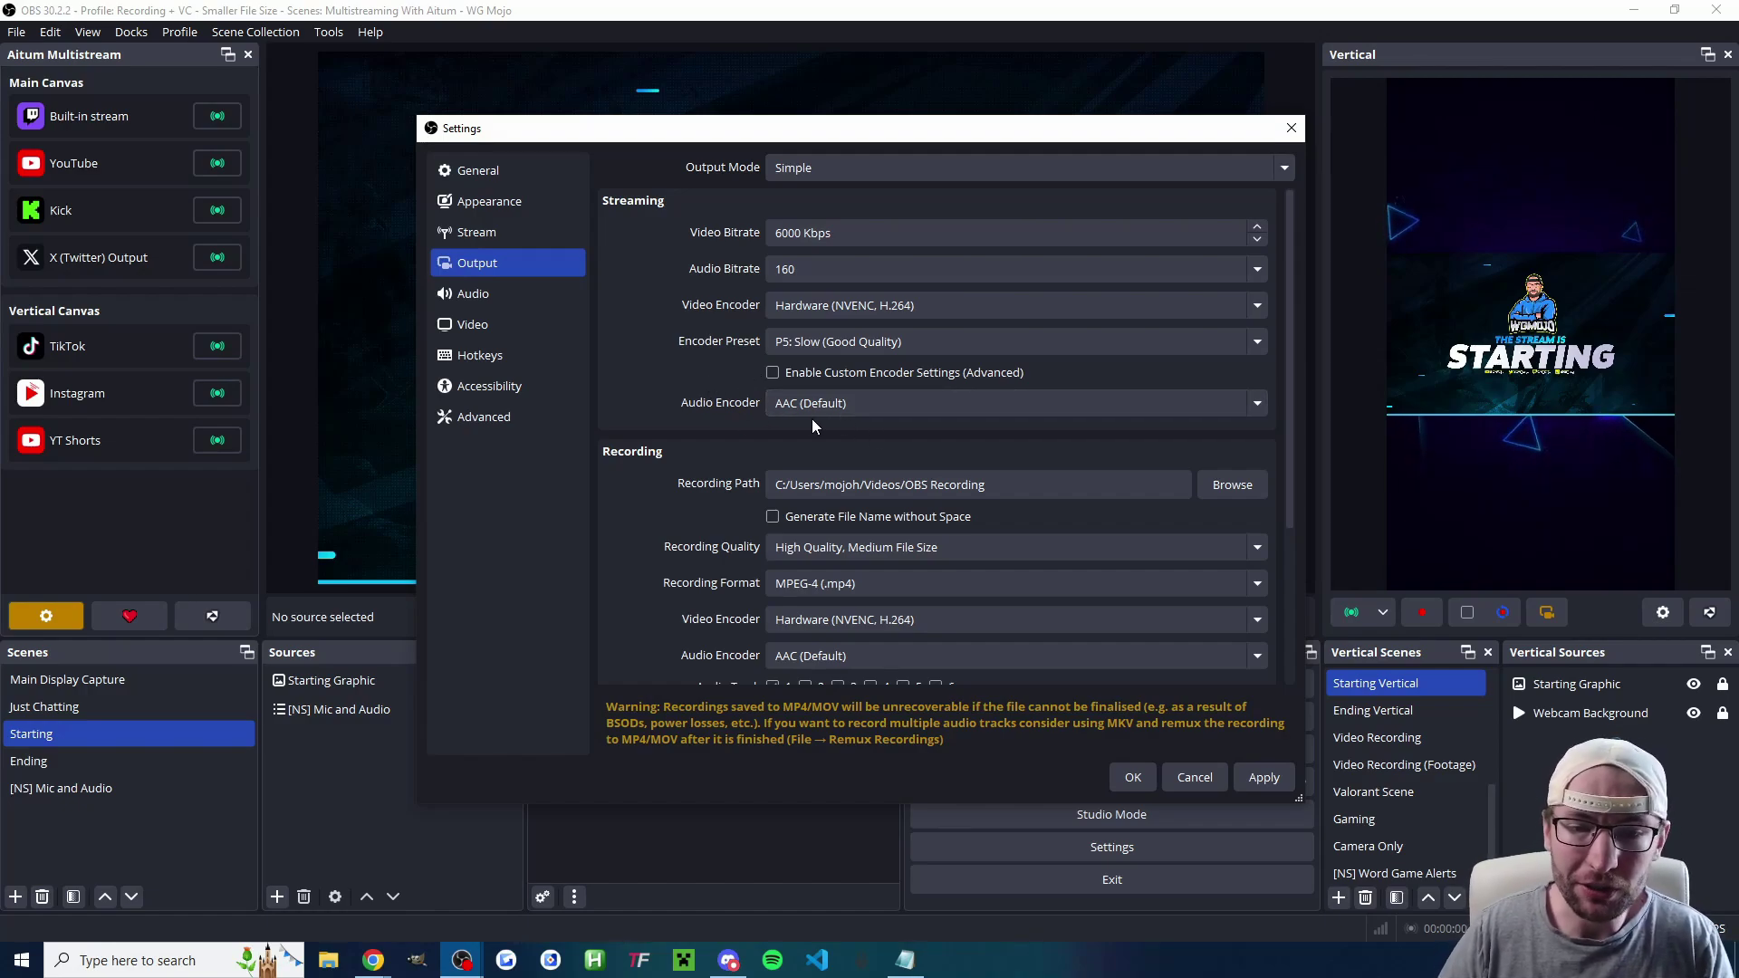
{"action": "scroll", "coordinate": [674, 399], "scroll_direction": "down", "scroll_amount": 4}
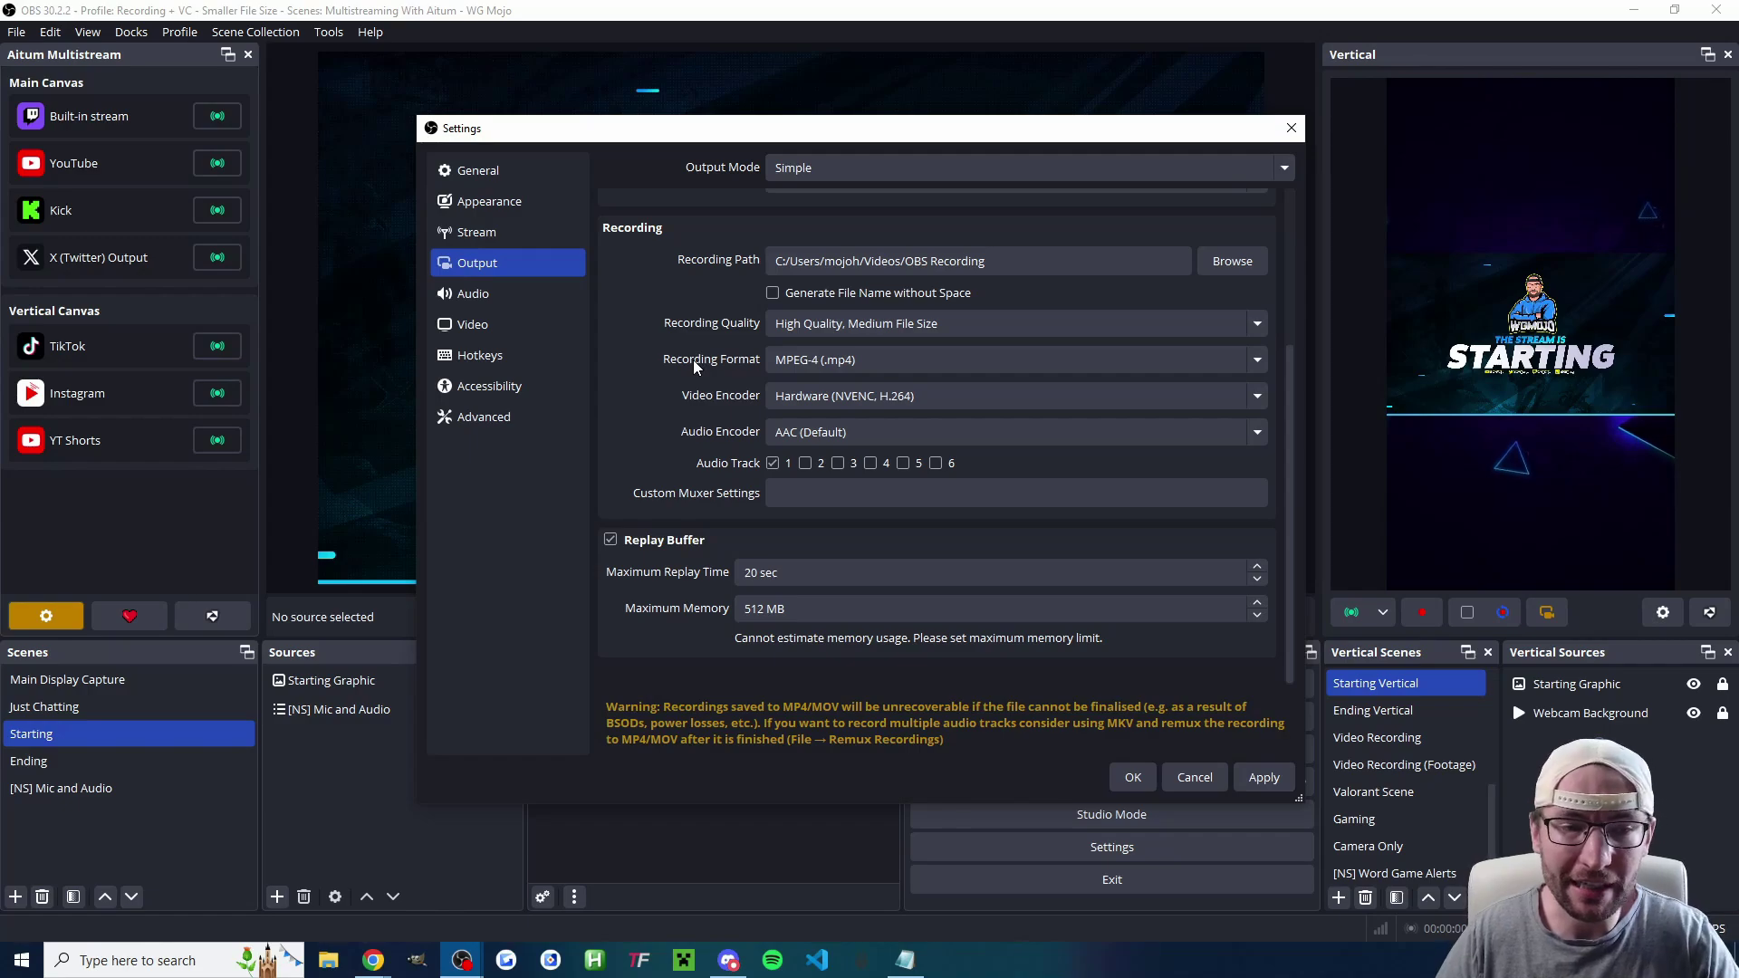
- Leave Desktop Audio and Mic/Auxiliary Audio disabled and save the settings
{"action": "left_click", "coordinate": [515, 296]}
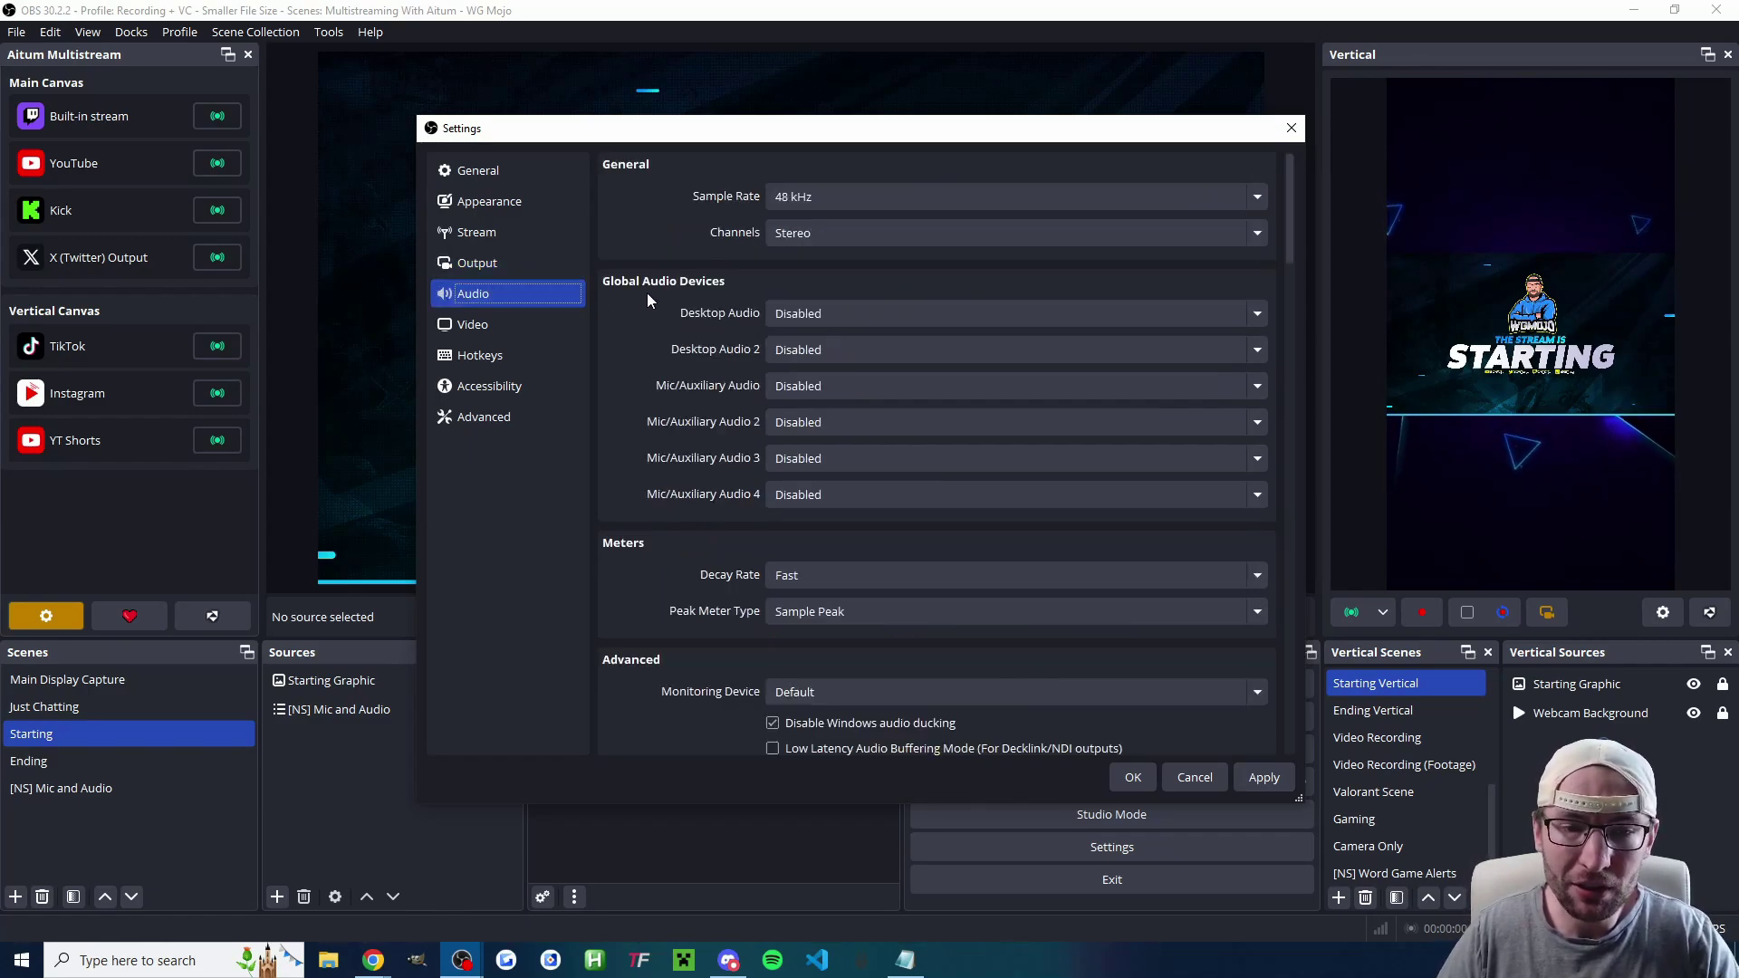
{"action": "scroll", "coordinate": [661, 331], "scroll_direction": "down", "scroll_amount": 1}
{"action": "scroll", "coordinate": [661, 337], "scroll_direction": "up", "scroll_amount": 1}
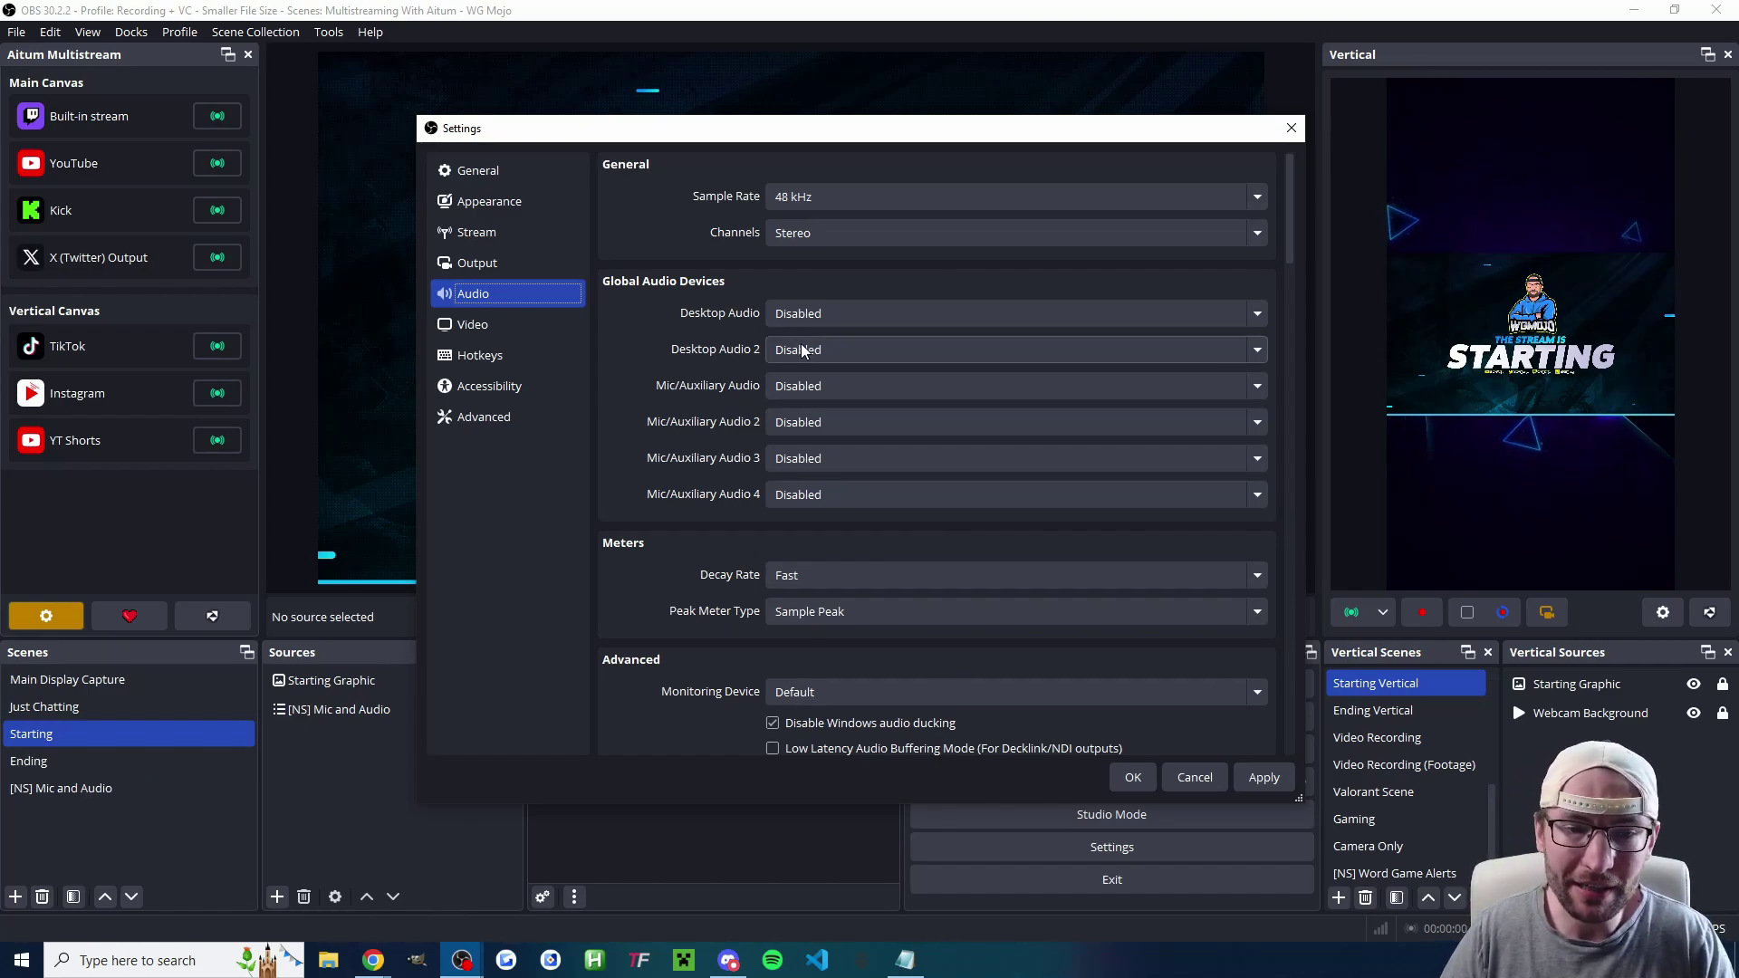
{"action": "left_click", "coordinate": [829, 314]}
{"action": "left_click", "coordinate": [830, 276]}
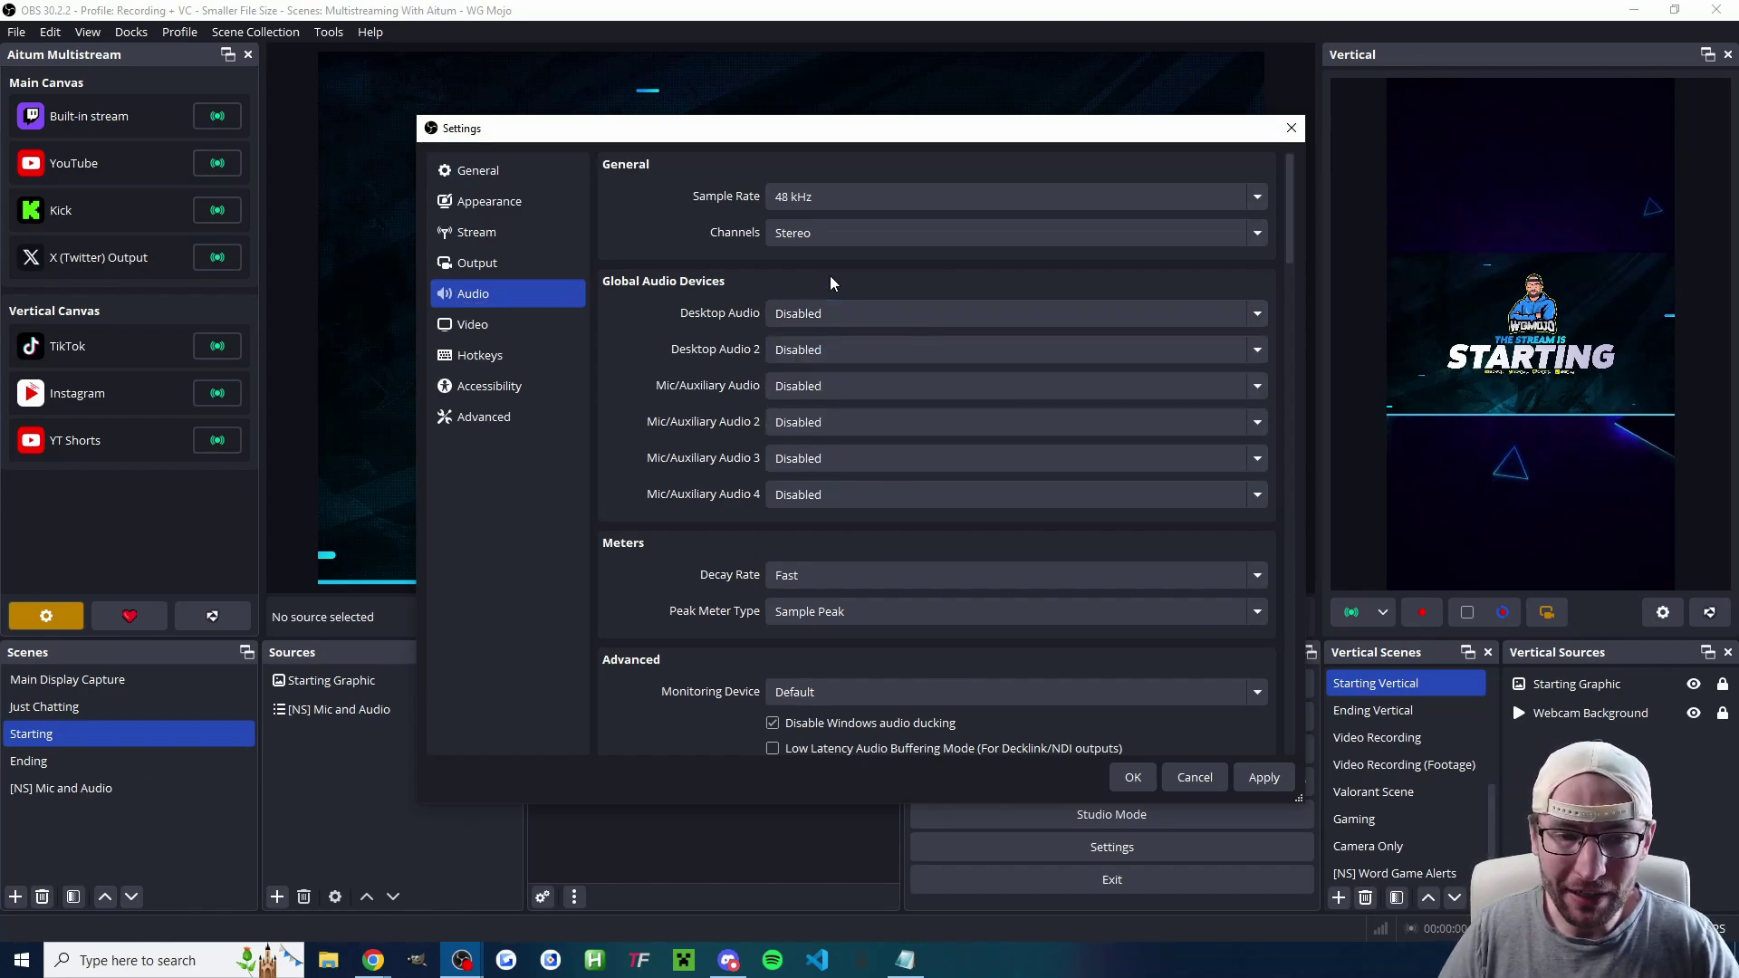
{"action": "left_click", "coordinate": [821, 383]}
{"action": "left_click", "coordinate": [634, 366]}
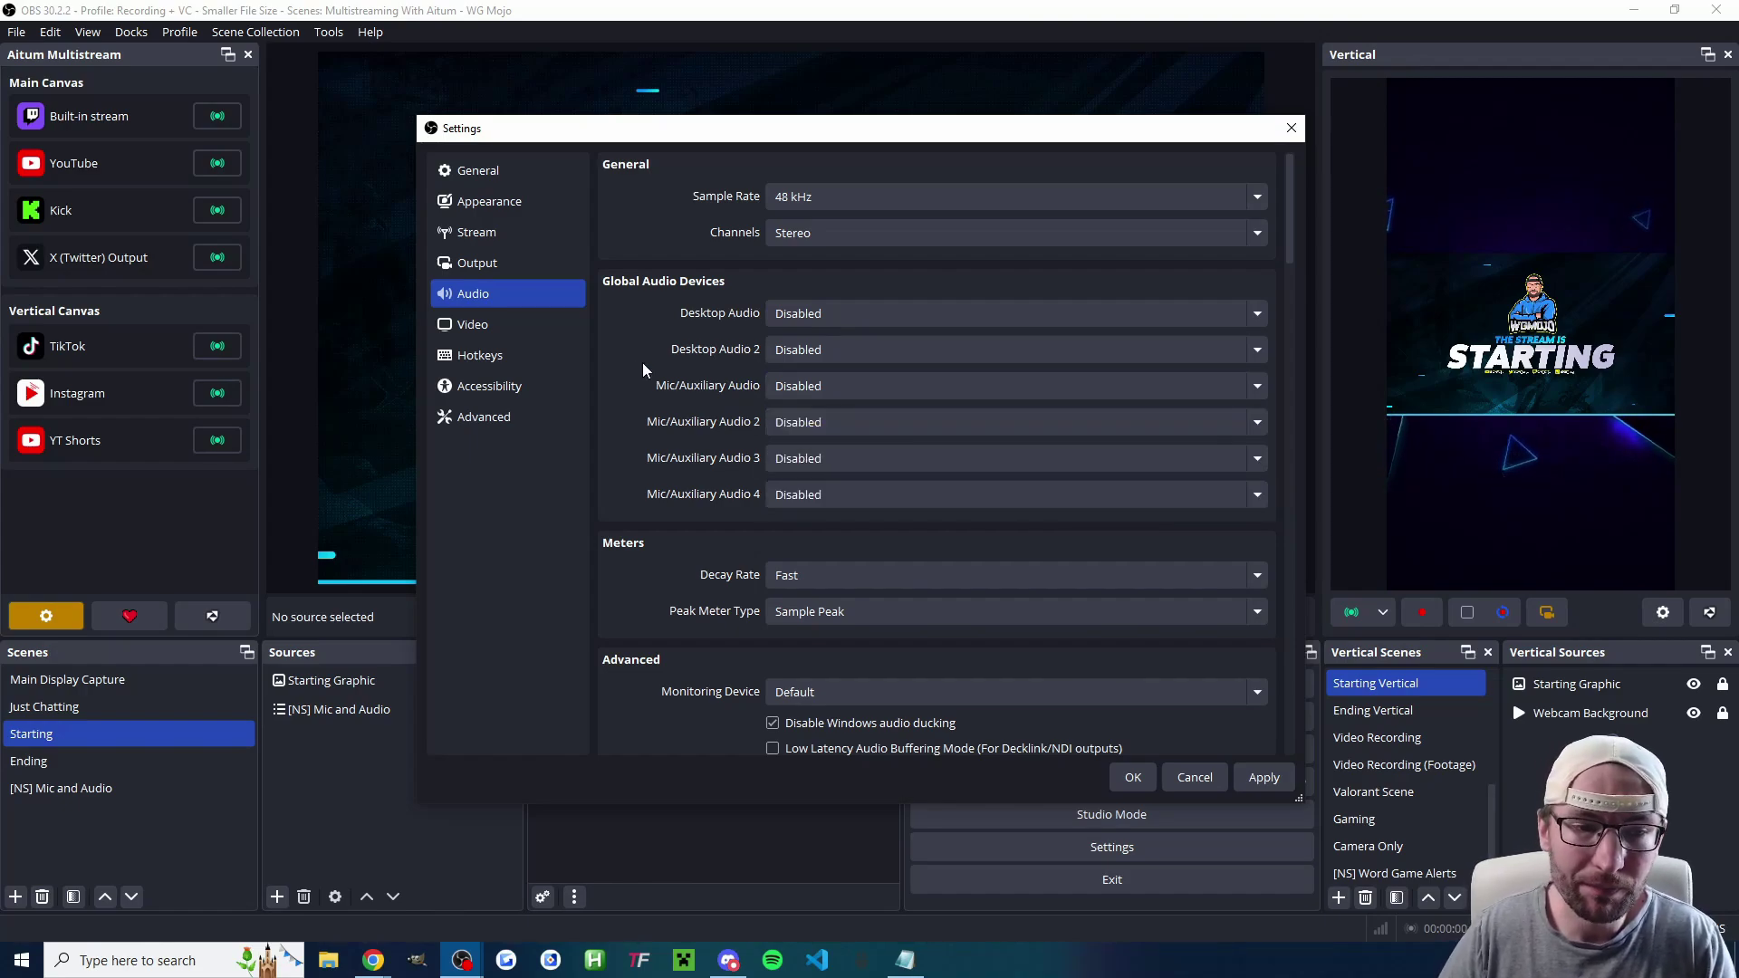
{"action": "left_click", "coordinate": [1134, 781]}
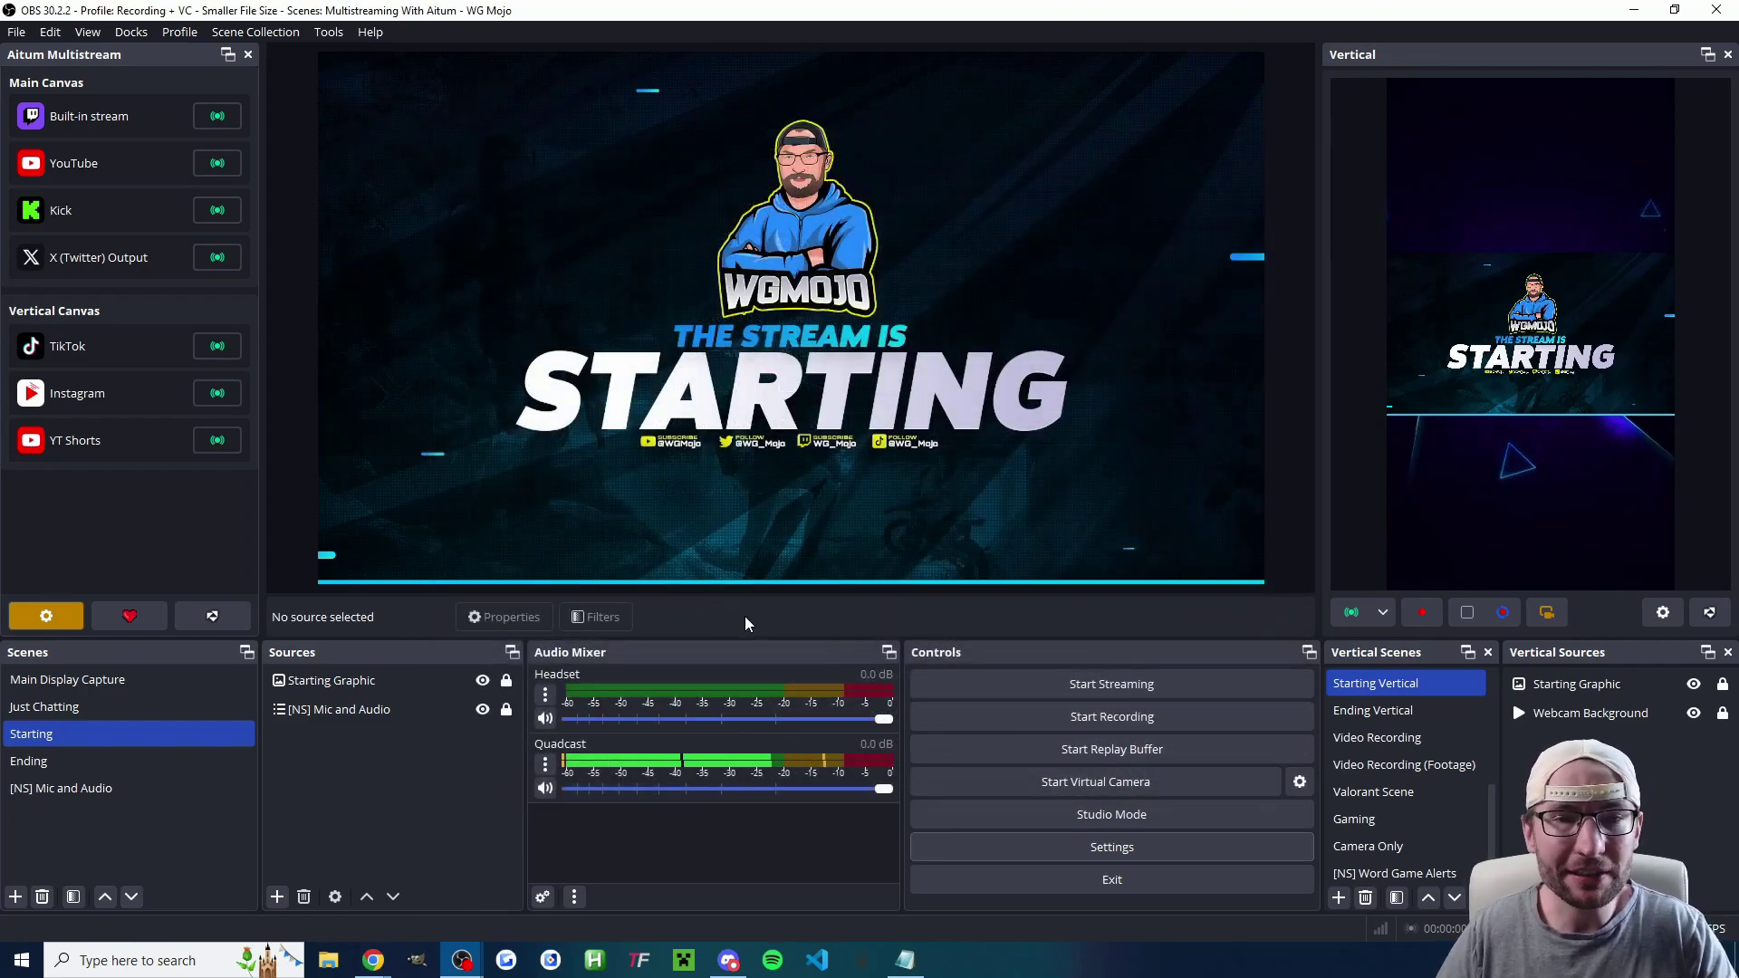
- In Vertical Settings > Streaming, set video bitrate to 4000 Kbps, review Advanced settings, and save
{"action": "left_click", "coordinate": [1664, 613]}
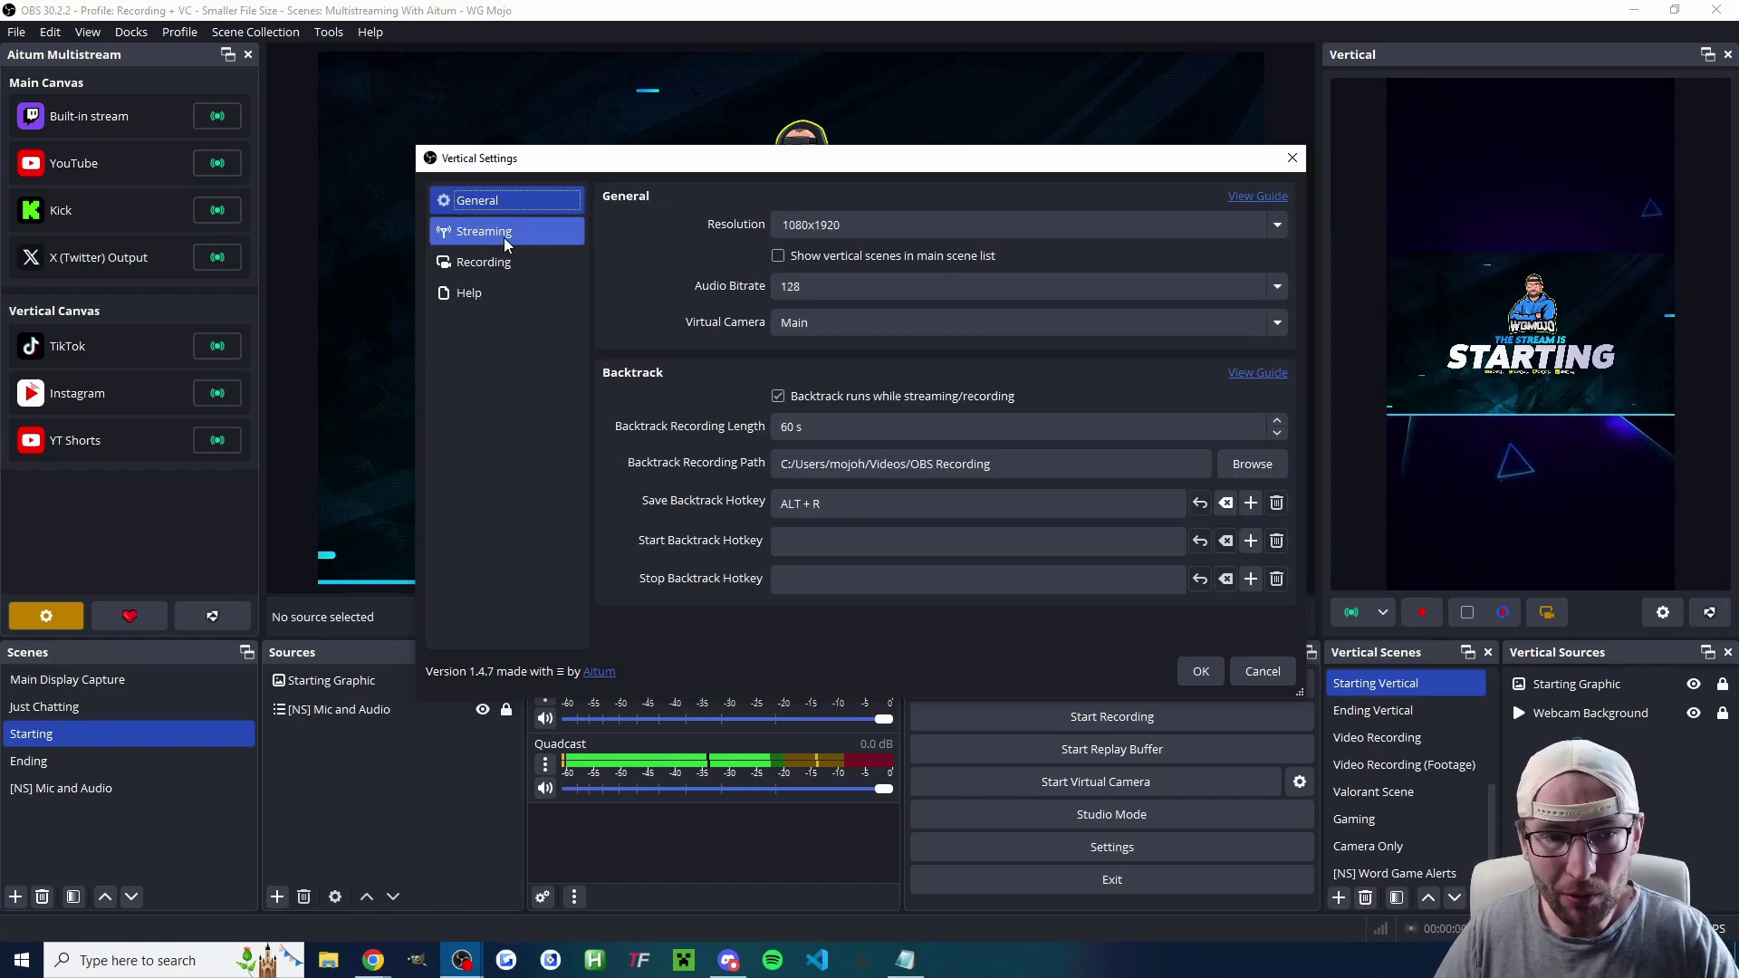
{"action": "left_click", "coordinate": [503, 237]}
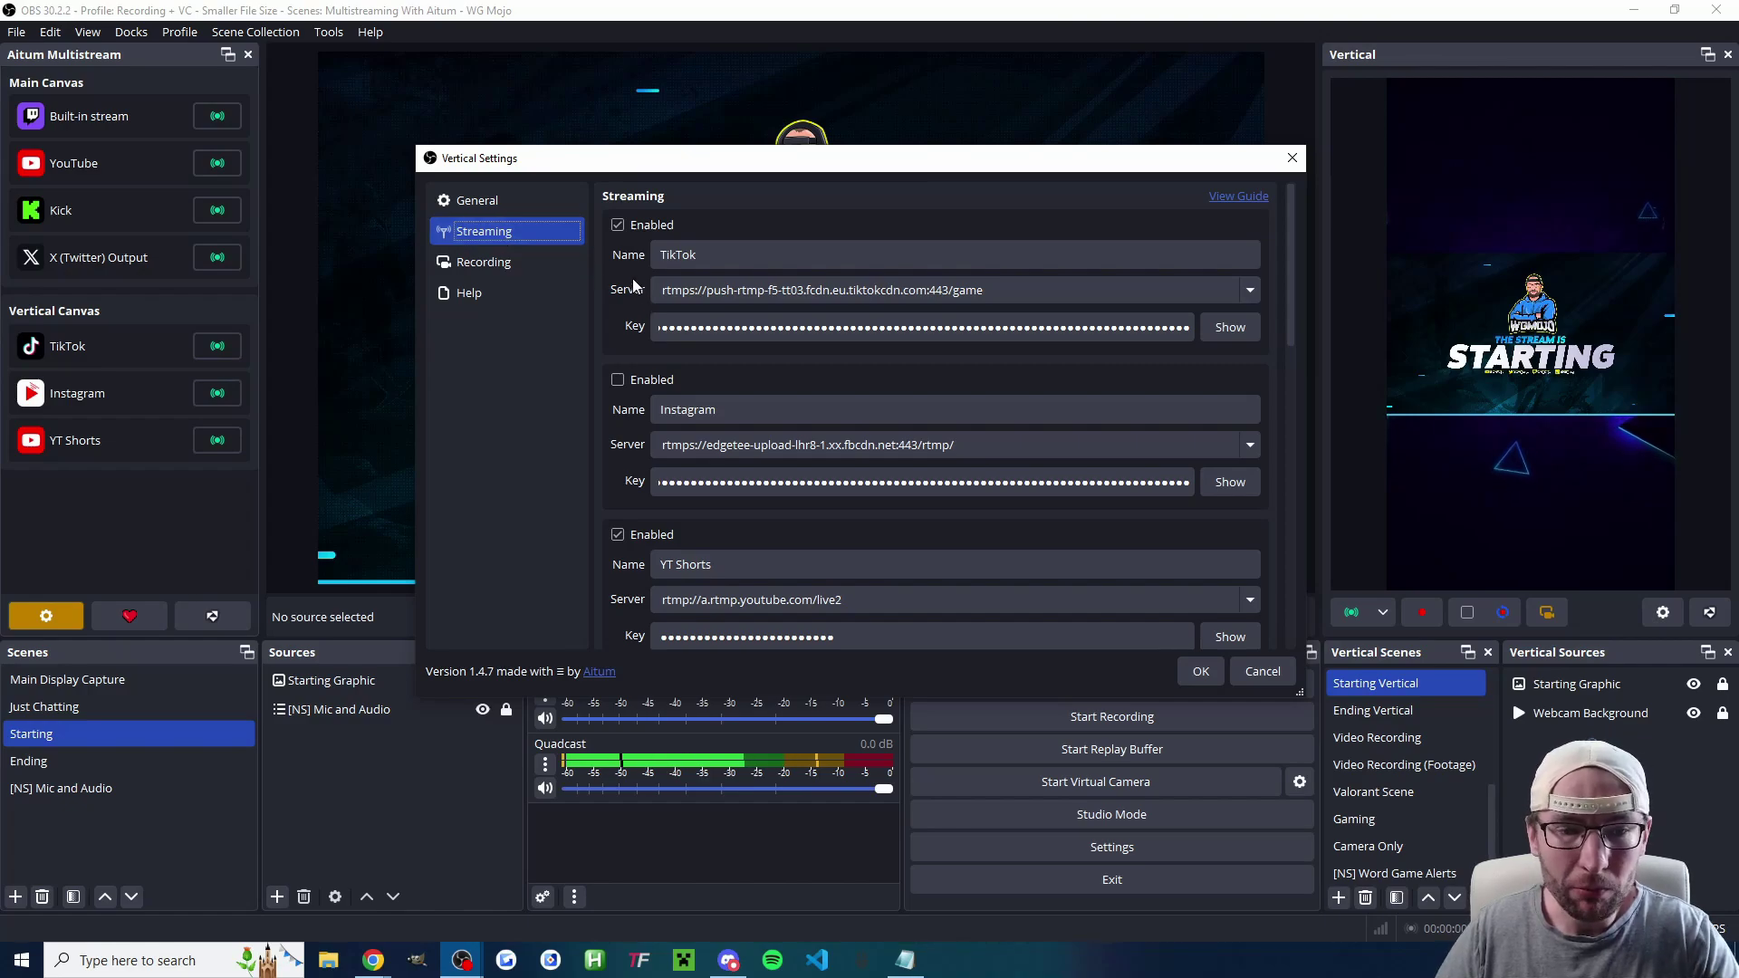
{"action": "scroll", "coordinate": [644, 343], "scroll_direction": "down", "scroll_amount": 7}
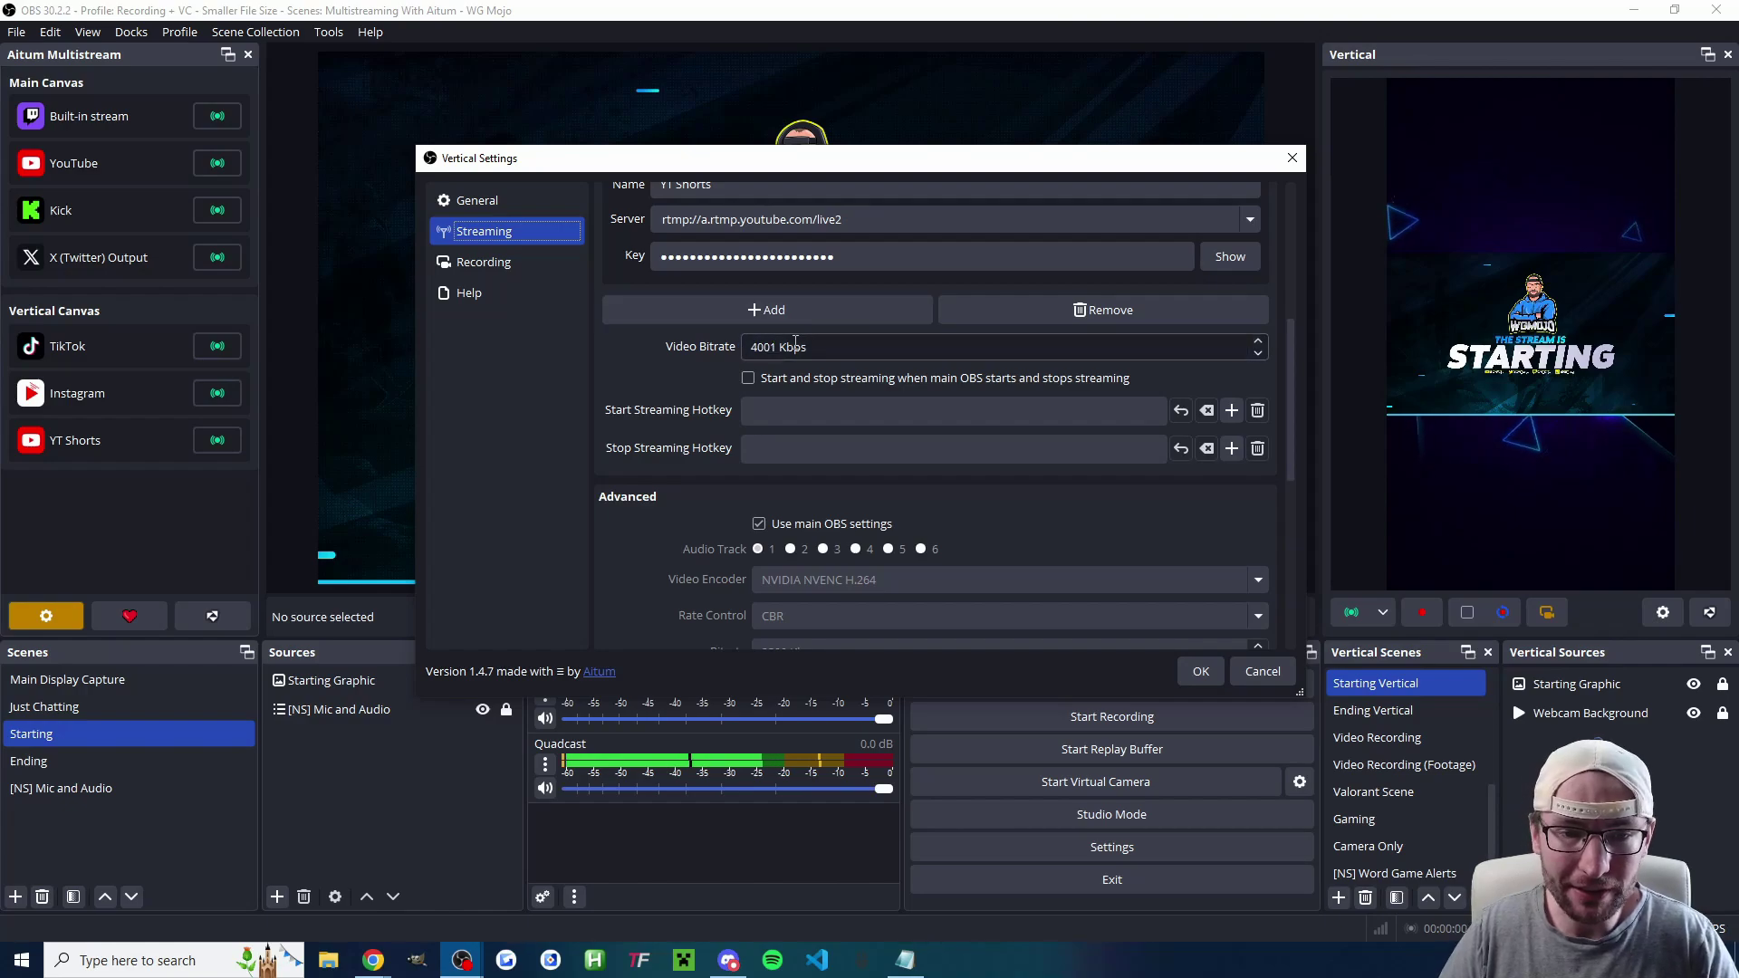
{"action": "scroll", "coordinate": [780, 346], "scroll_direction": "down", "scroll_amount": 1}
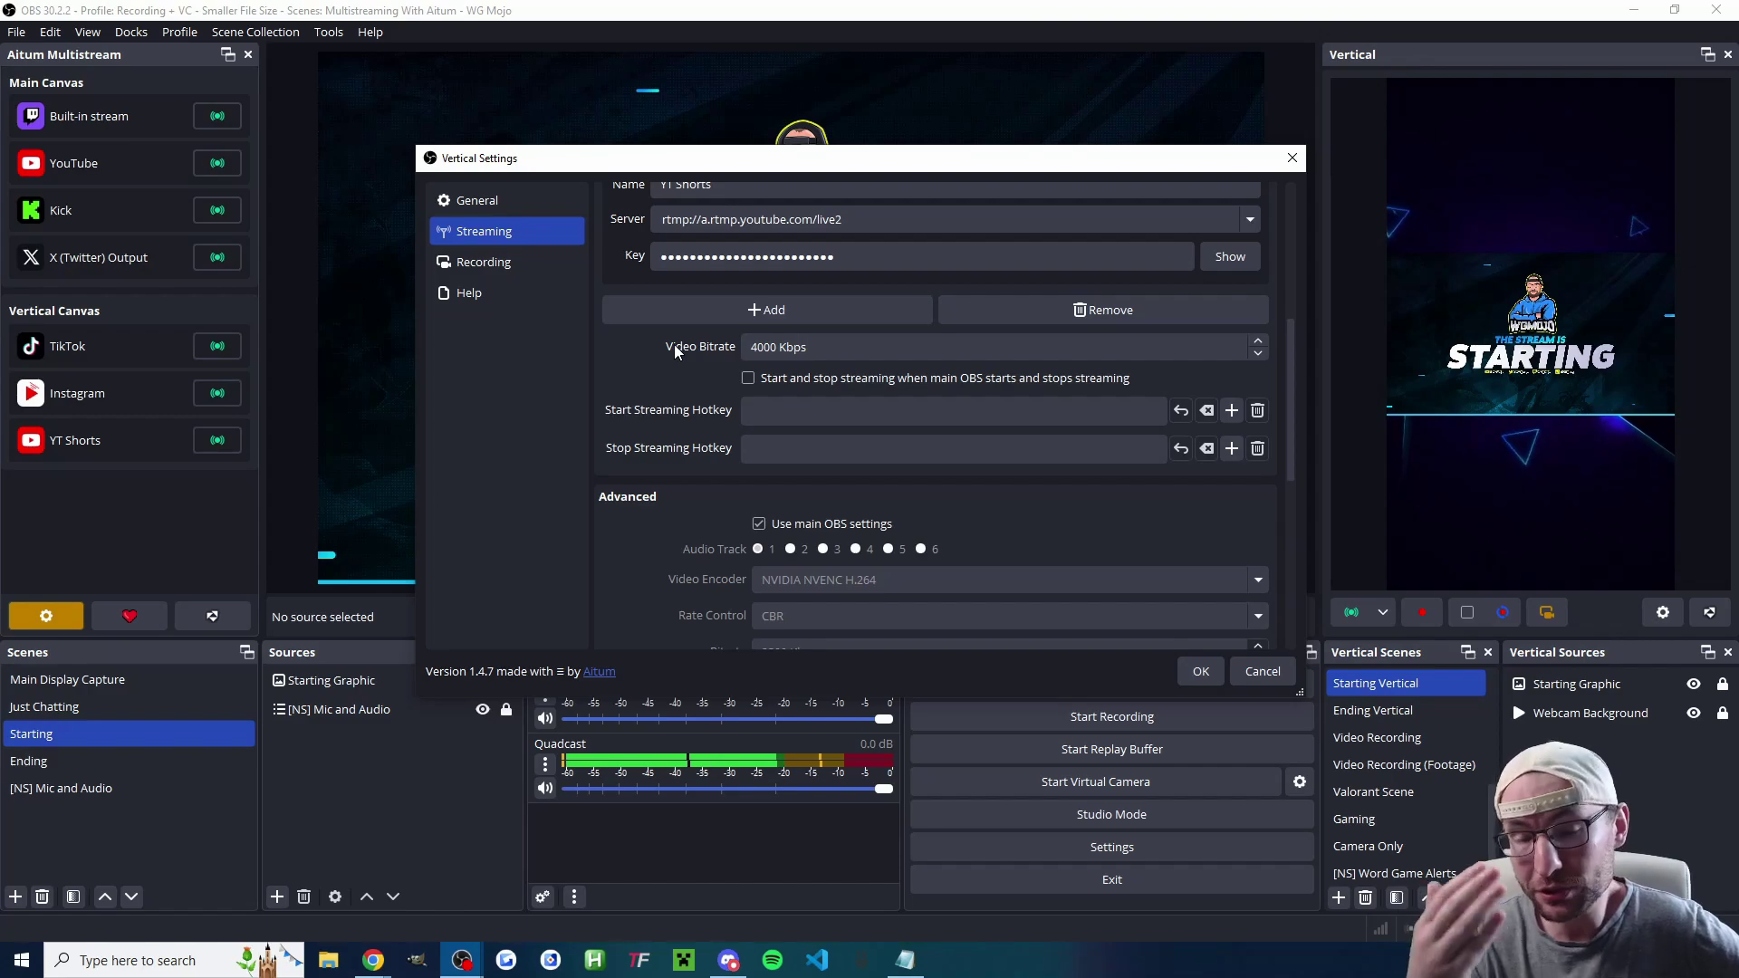
{"action": "scroll", "coordinate": [722, 246], "scroll_direction": "down", "scroll_amount": 5}
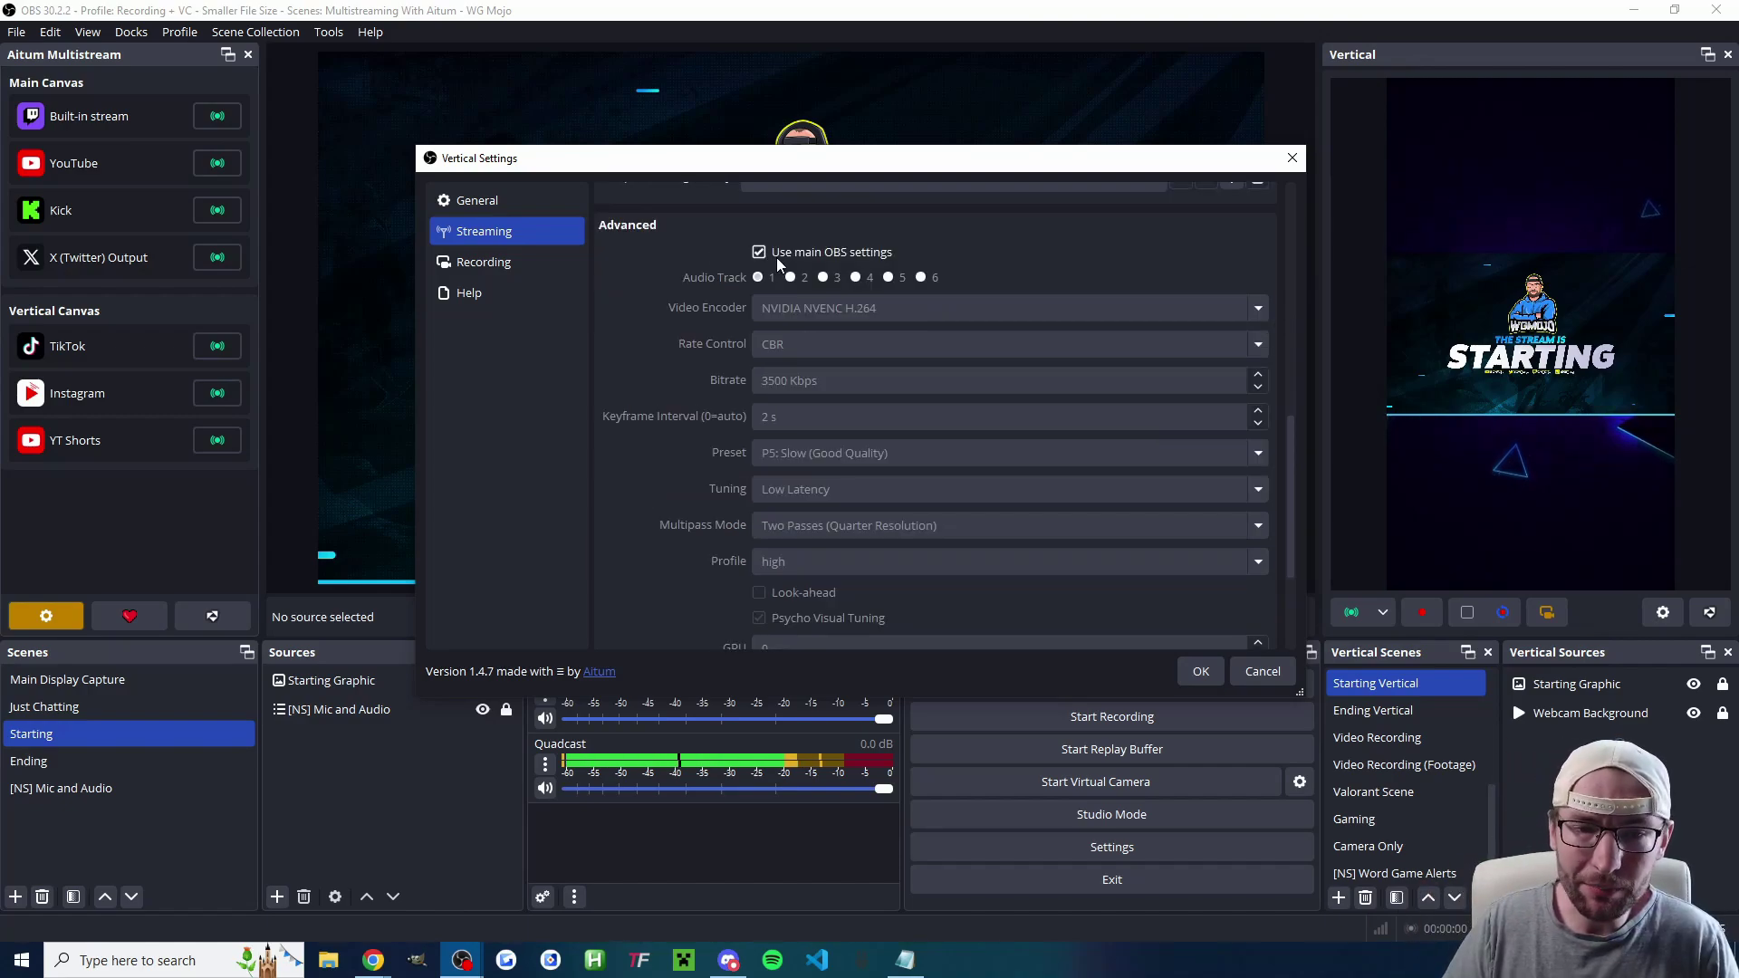
{"action": "scroll", "coordinate": [773, 257], "scroll_direction": "down", "scroll_amount": 1}
{"action": "scroll", "coordinate": [762, 263], "scroll_direction": "up", "scroll_amount": 1}
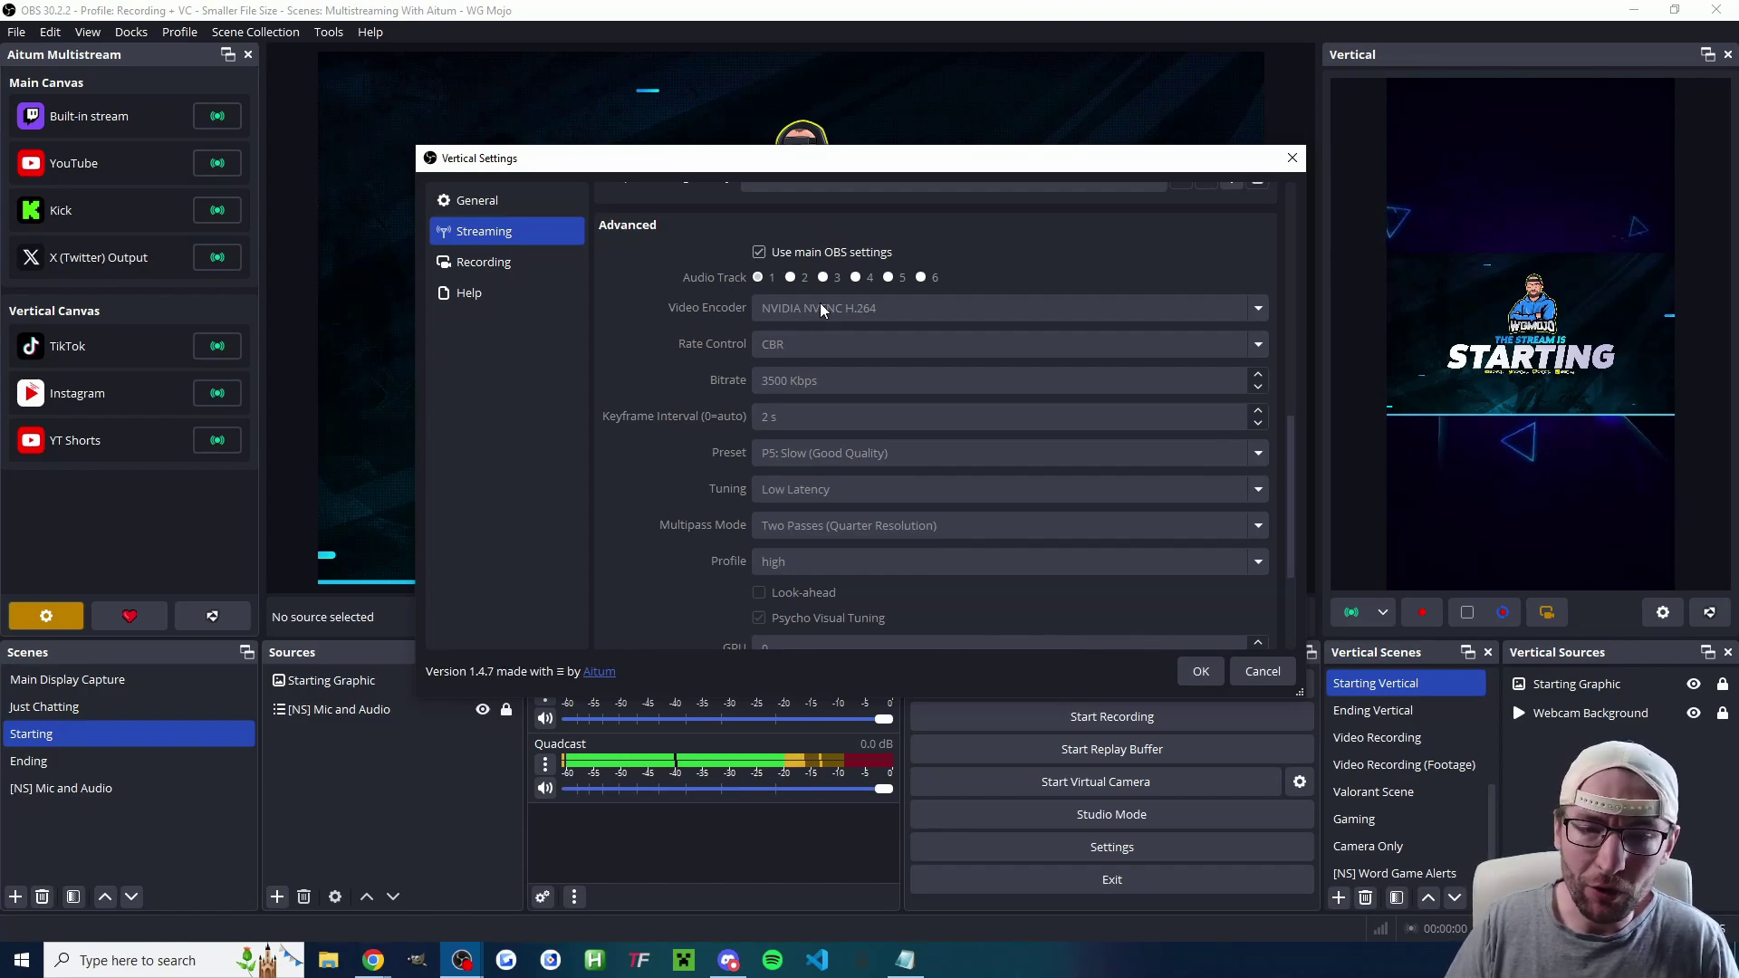
{"action": "scroll", "coordinate": [725, 245], "scroll_direction": "up", "scroll_amount": 8}
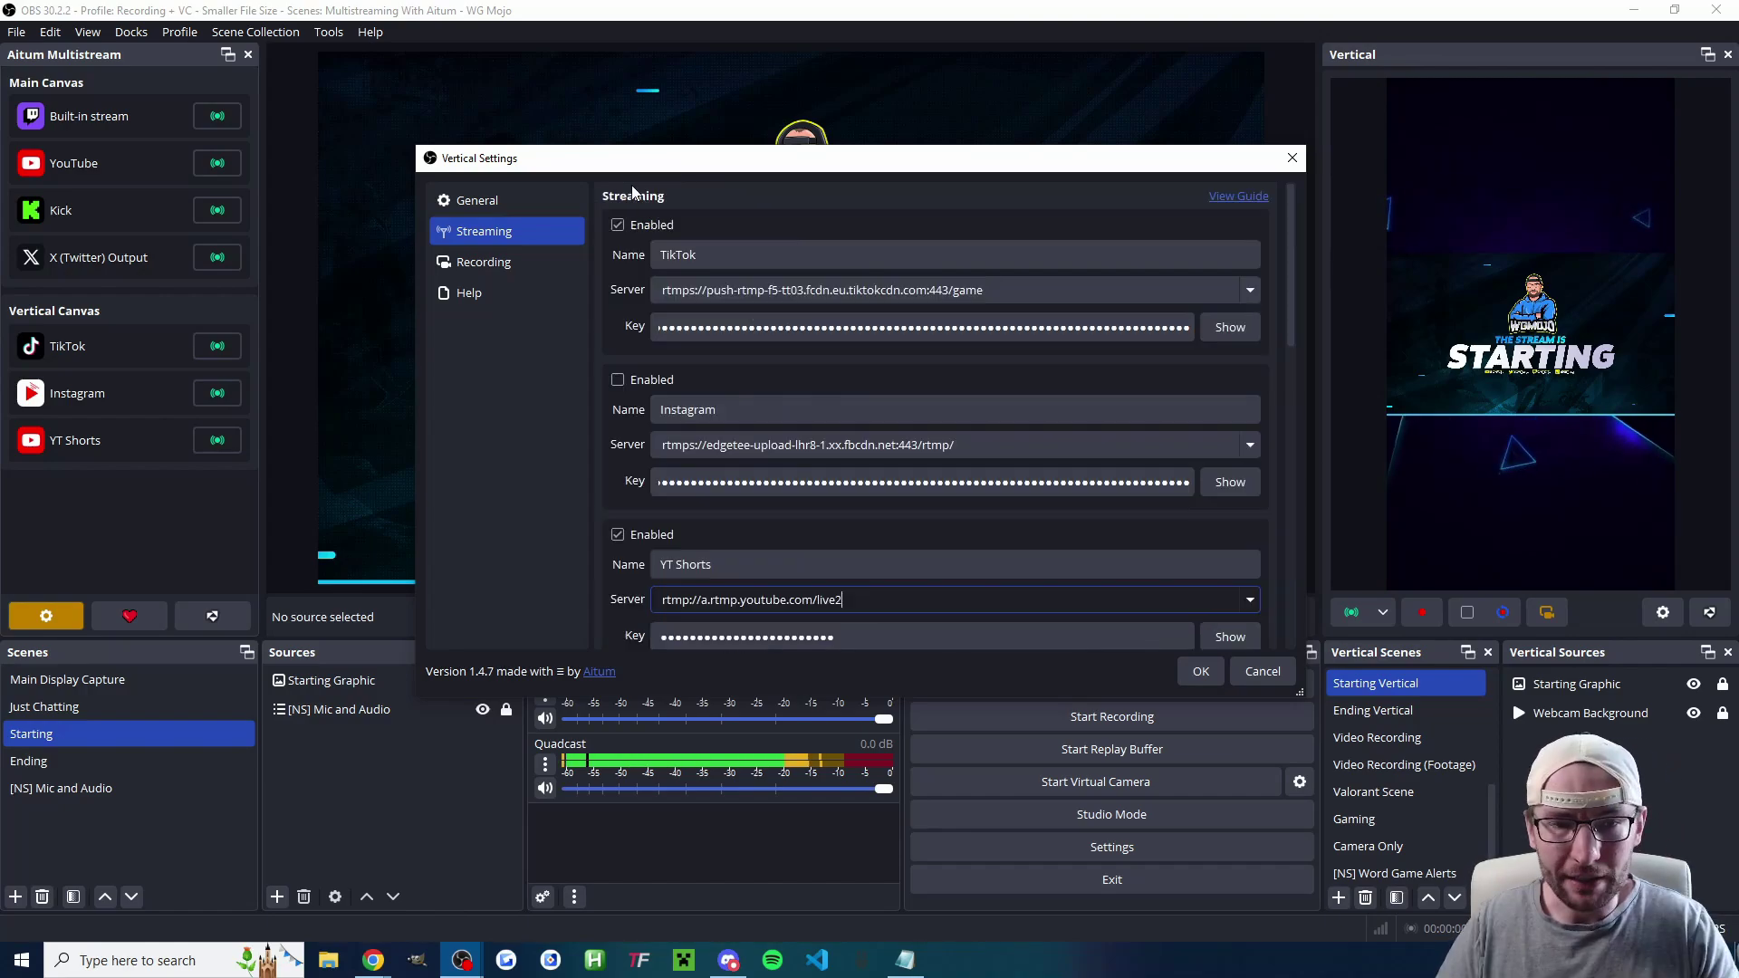
{"action": "left_click", "coordinate": [1202, 672]}
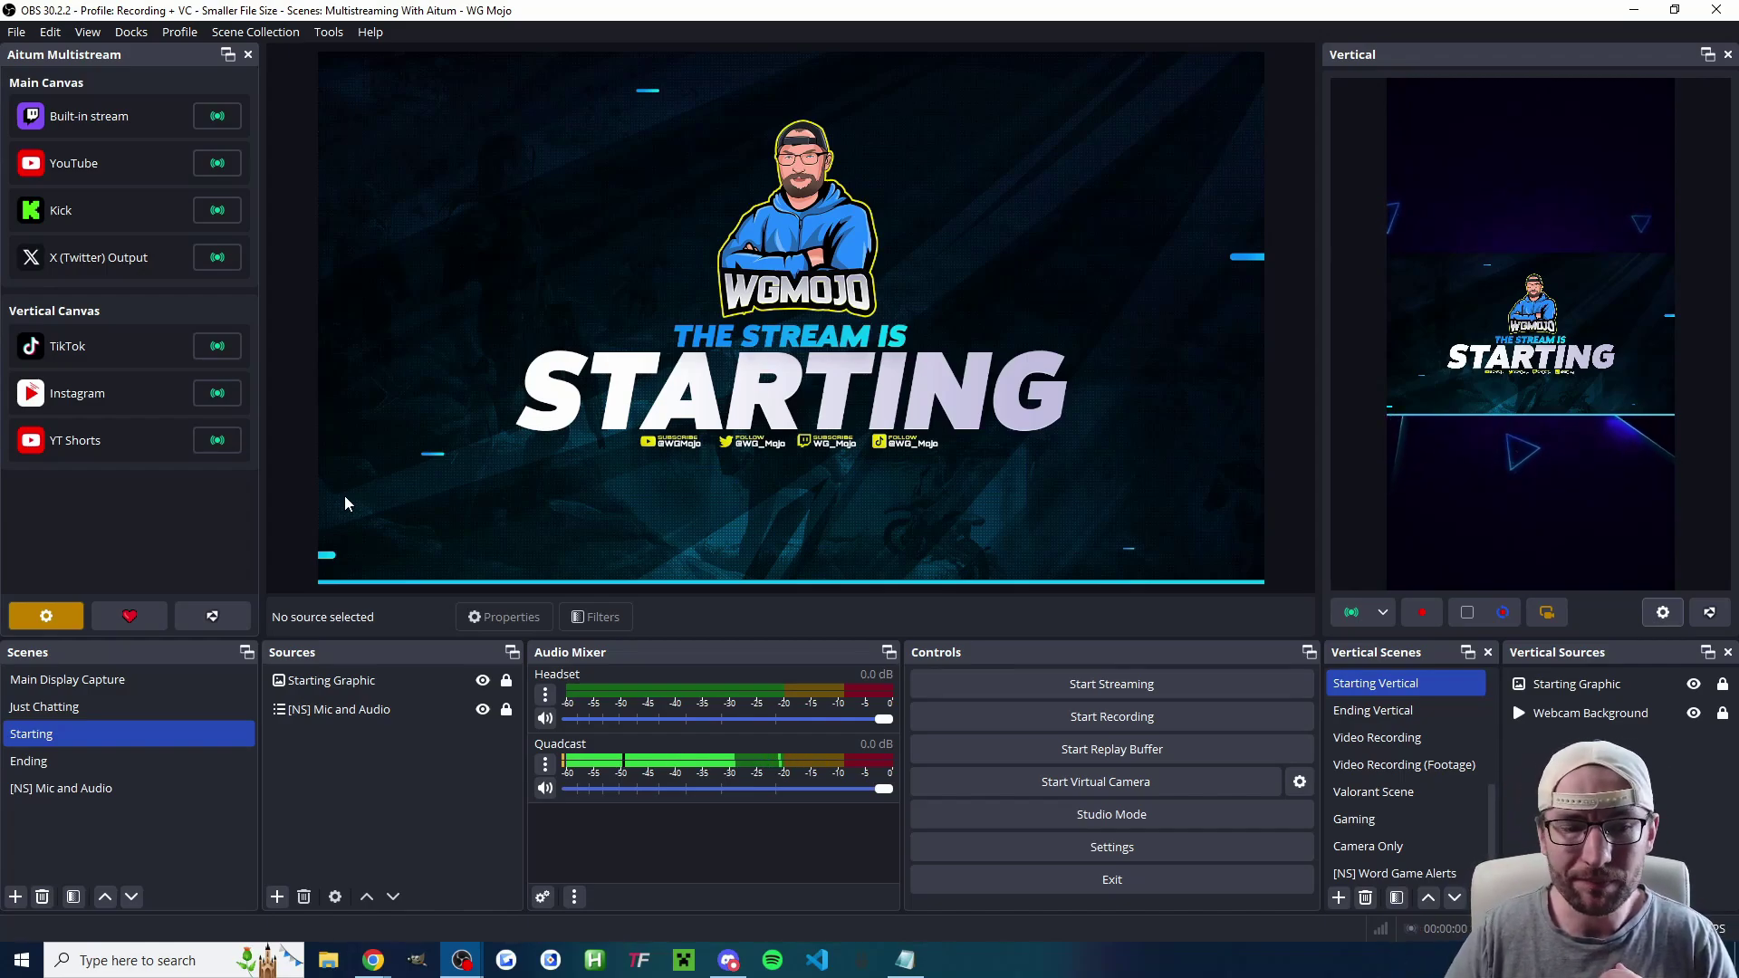
- Open the Aitum Multistream settings and follow the link to the newer plugin version
{"action": "left_click", "coordinate": [45, 619]}
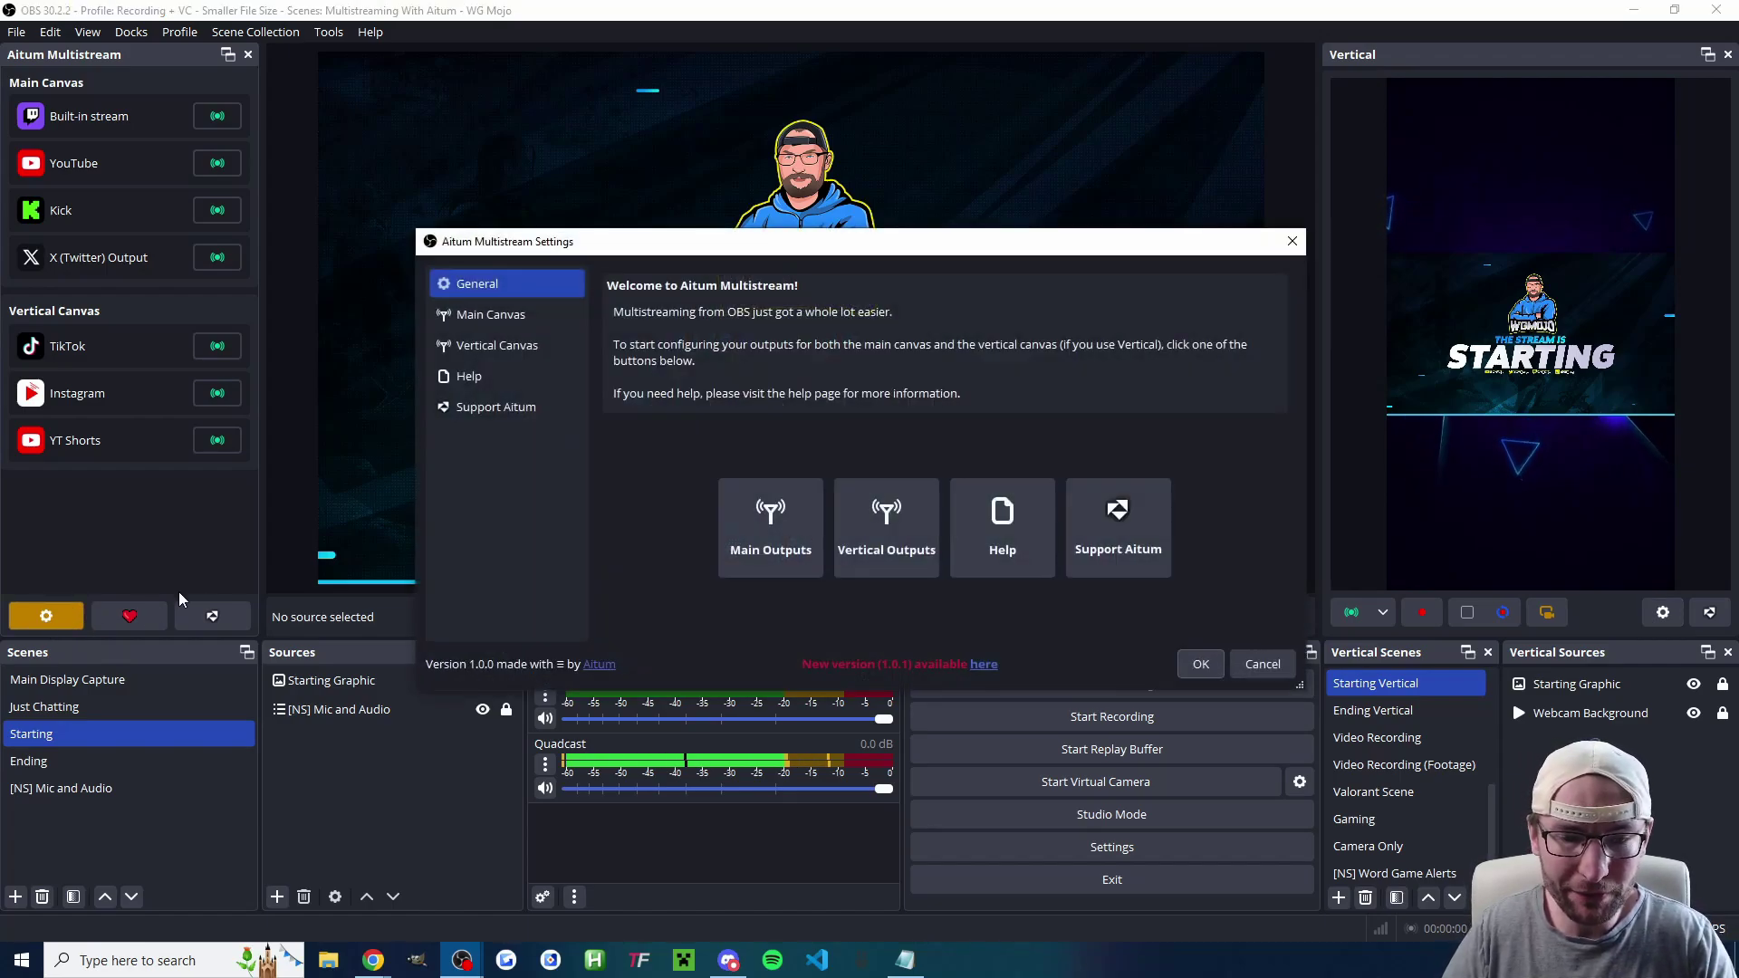
{"action": "left_click", "coordinate": [985, 666]}
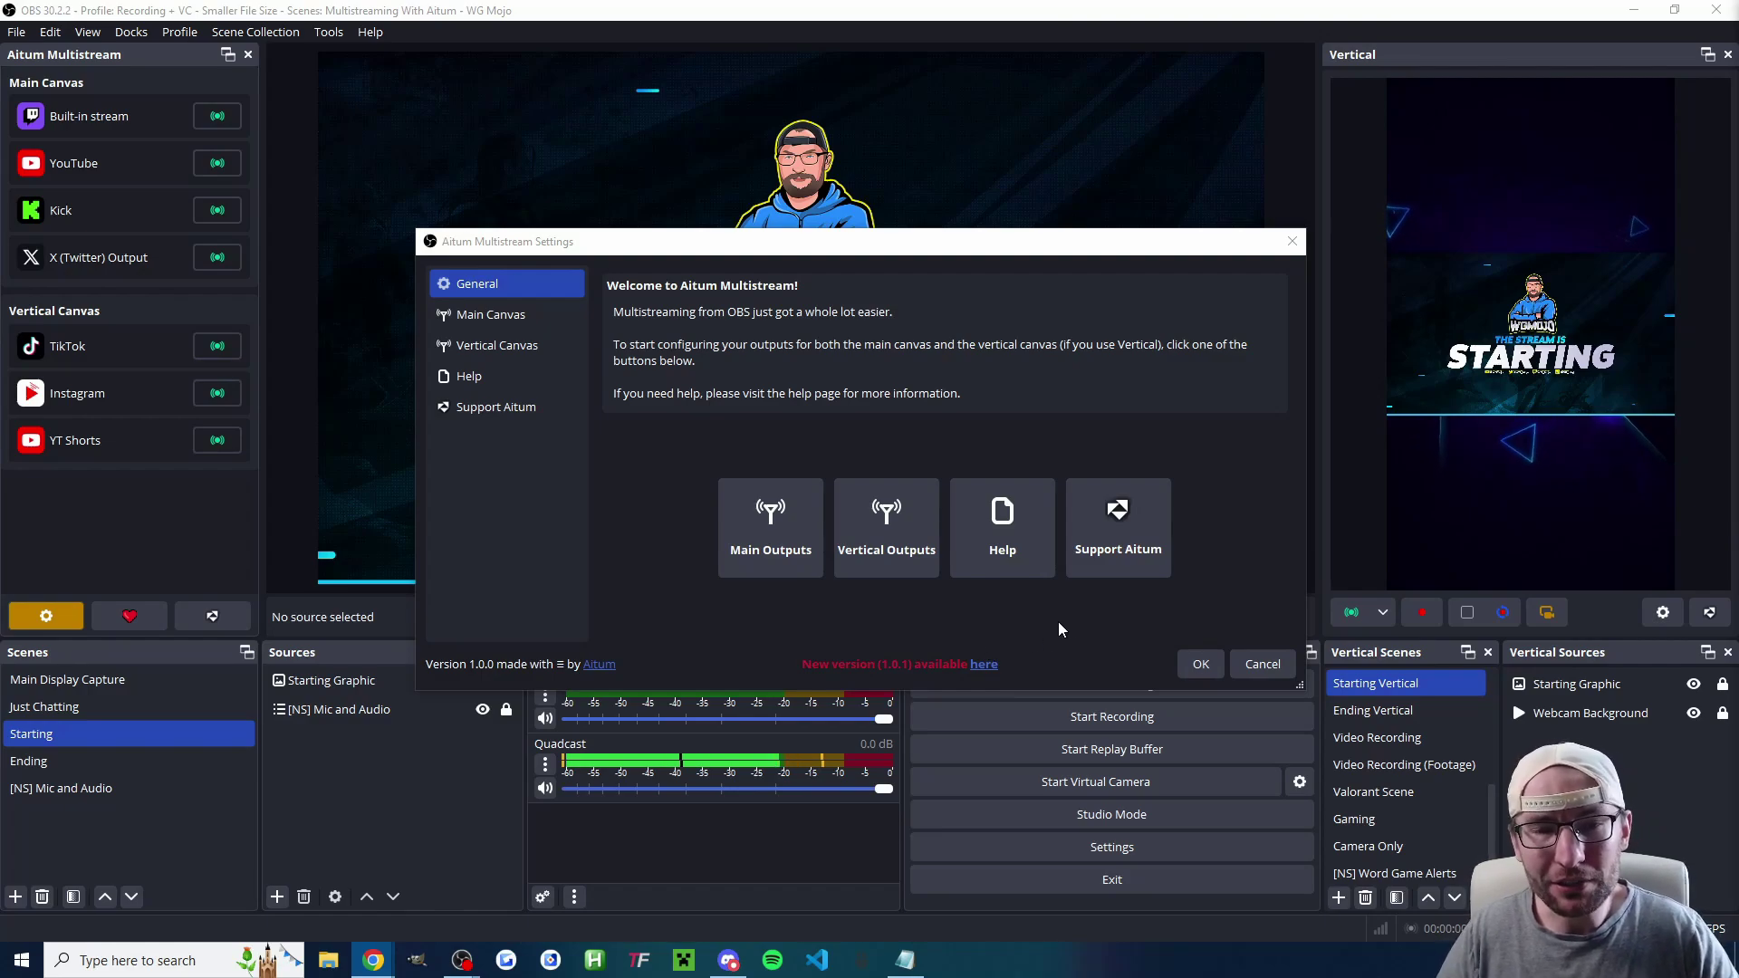
{"action": "left_click", "coordinate": [1262, 665]}
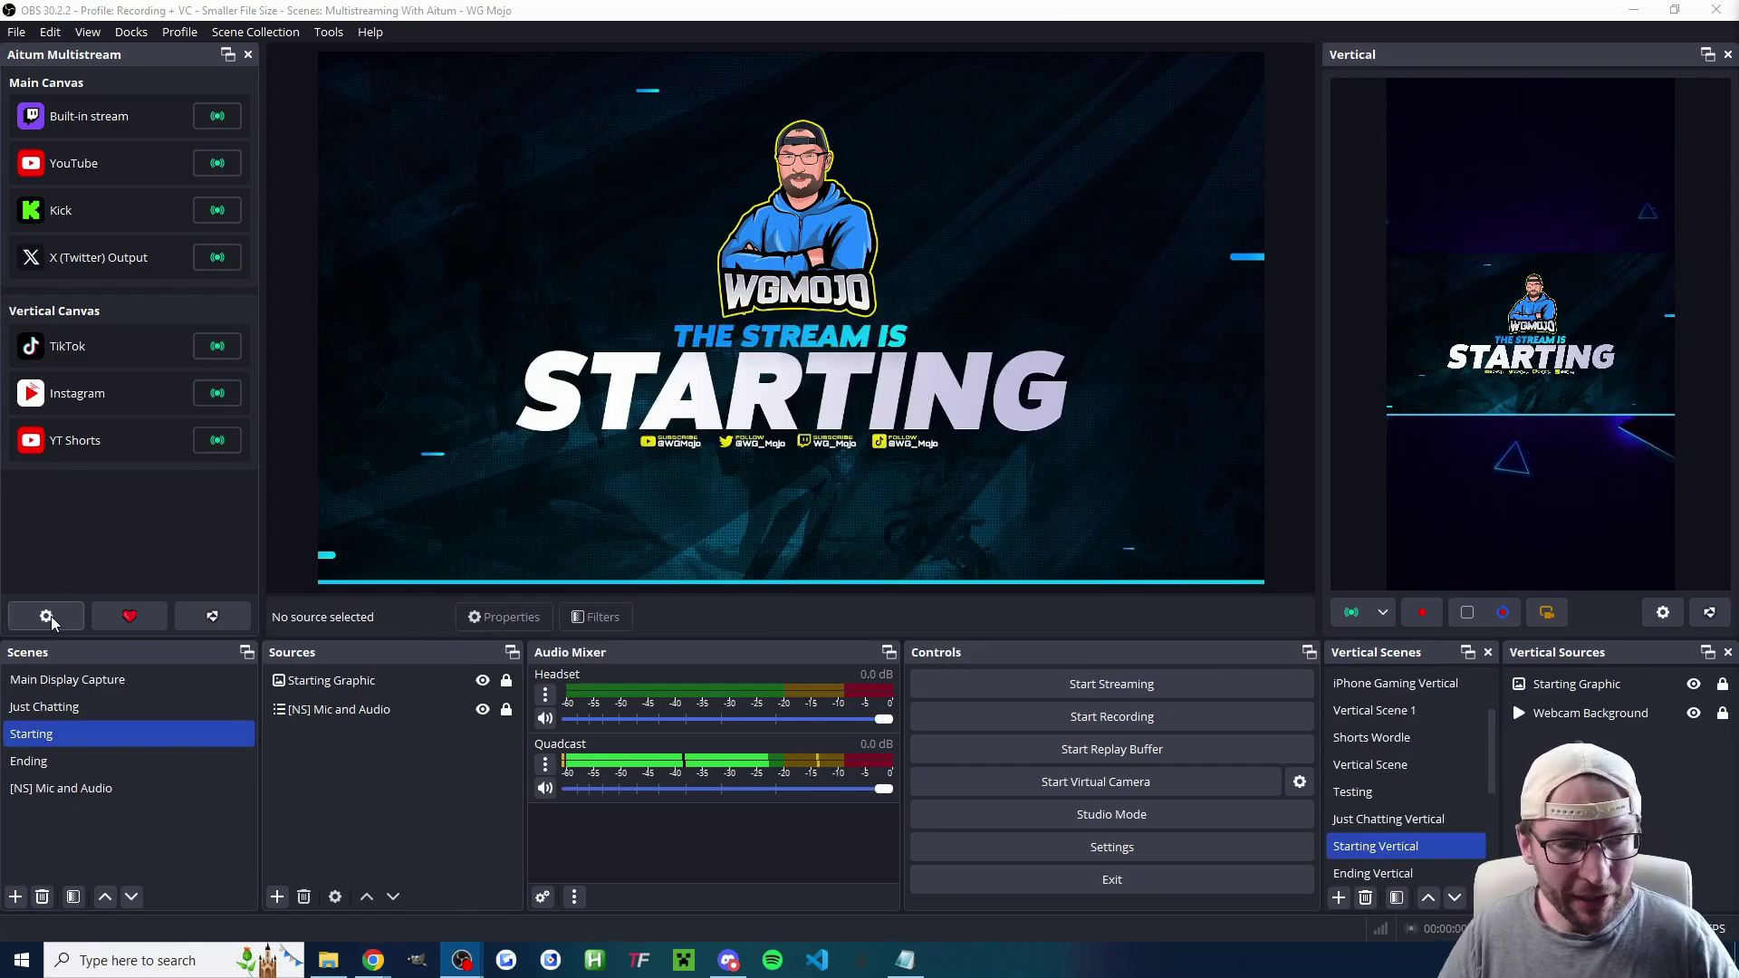
{"action": "left_click", "coordinate": [46, 617]}
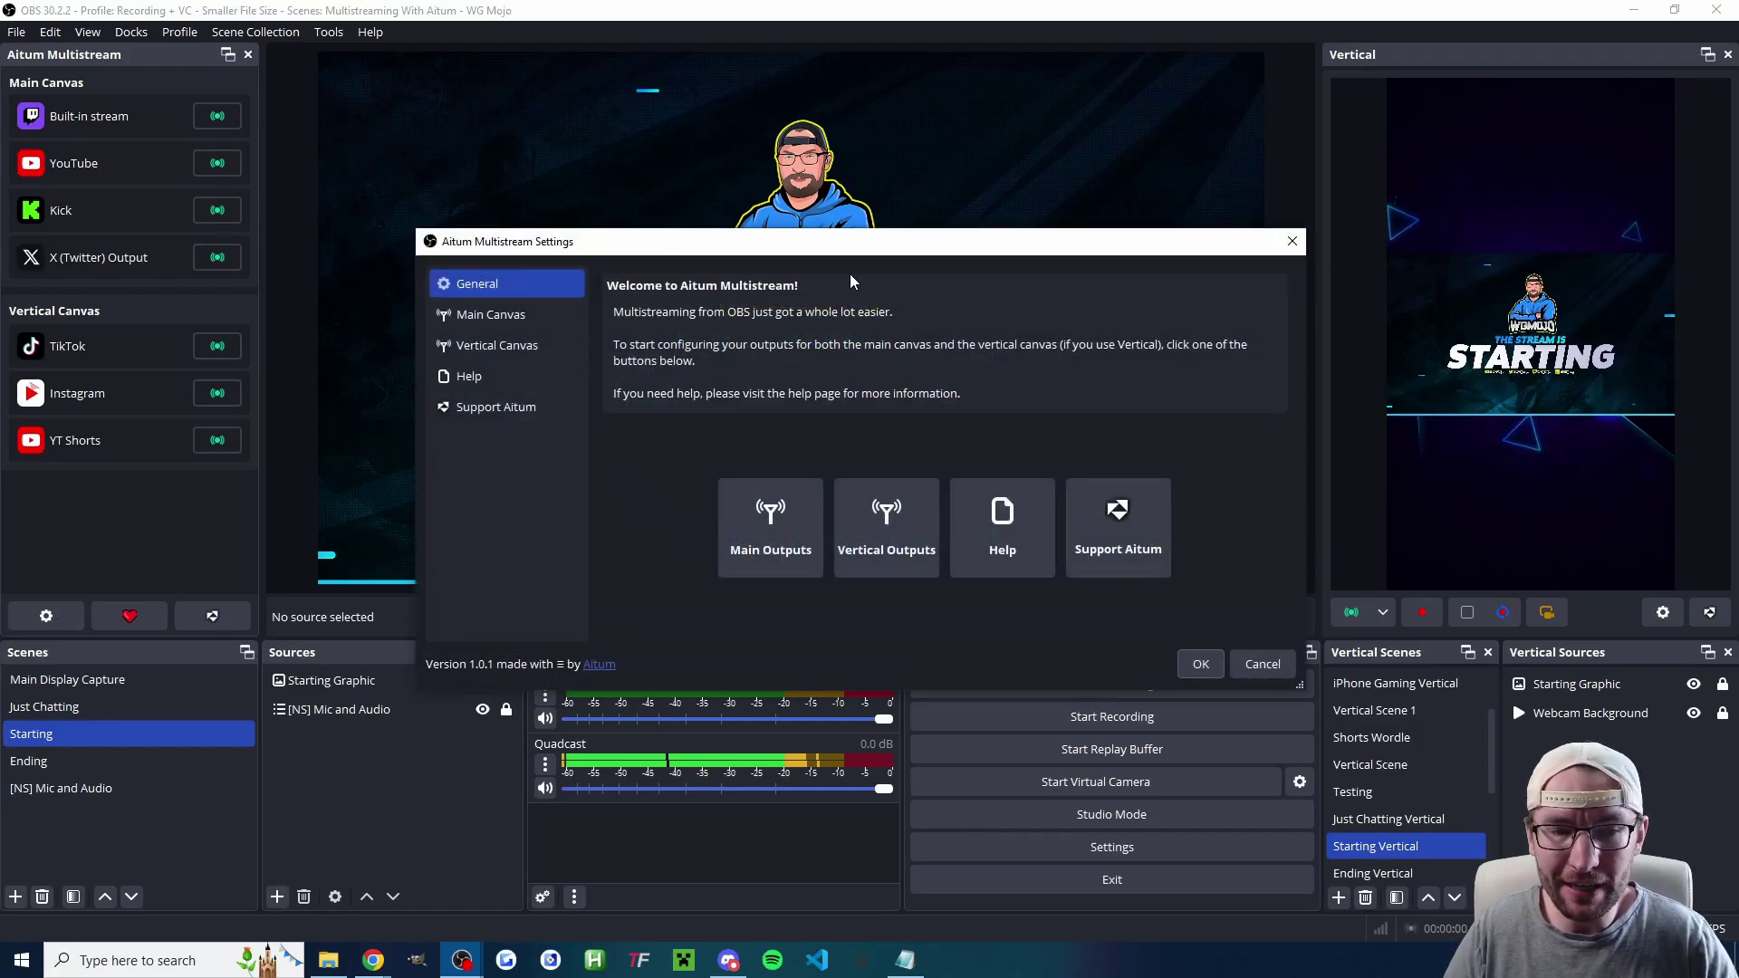
- Add a TikTok output on the Vertical Canvas and open TikTok LIVE Center for stream details
{"action": "left_click", "coordinate": [546, 313]}
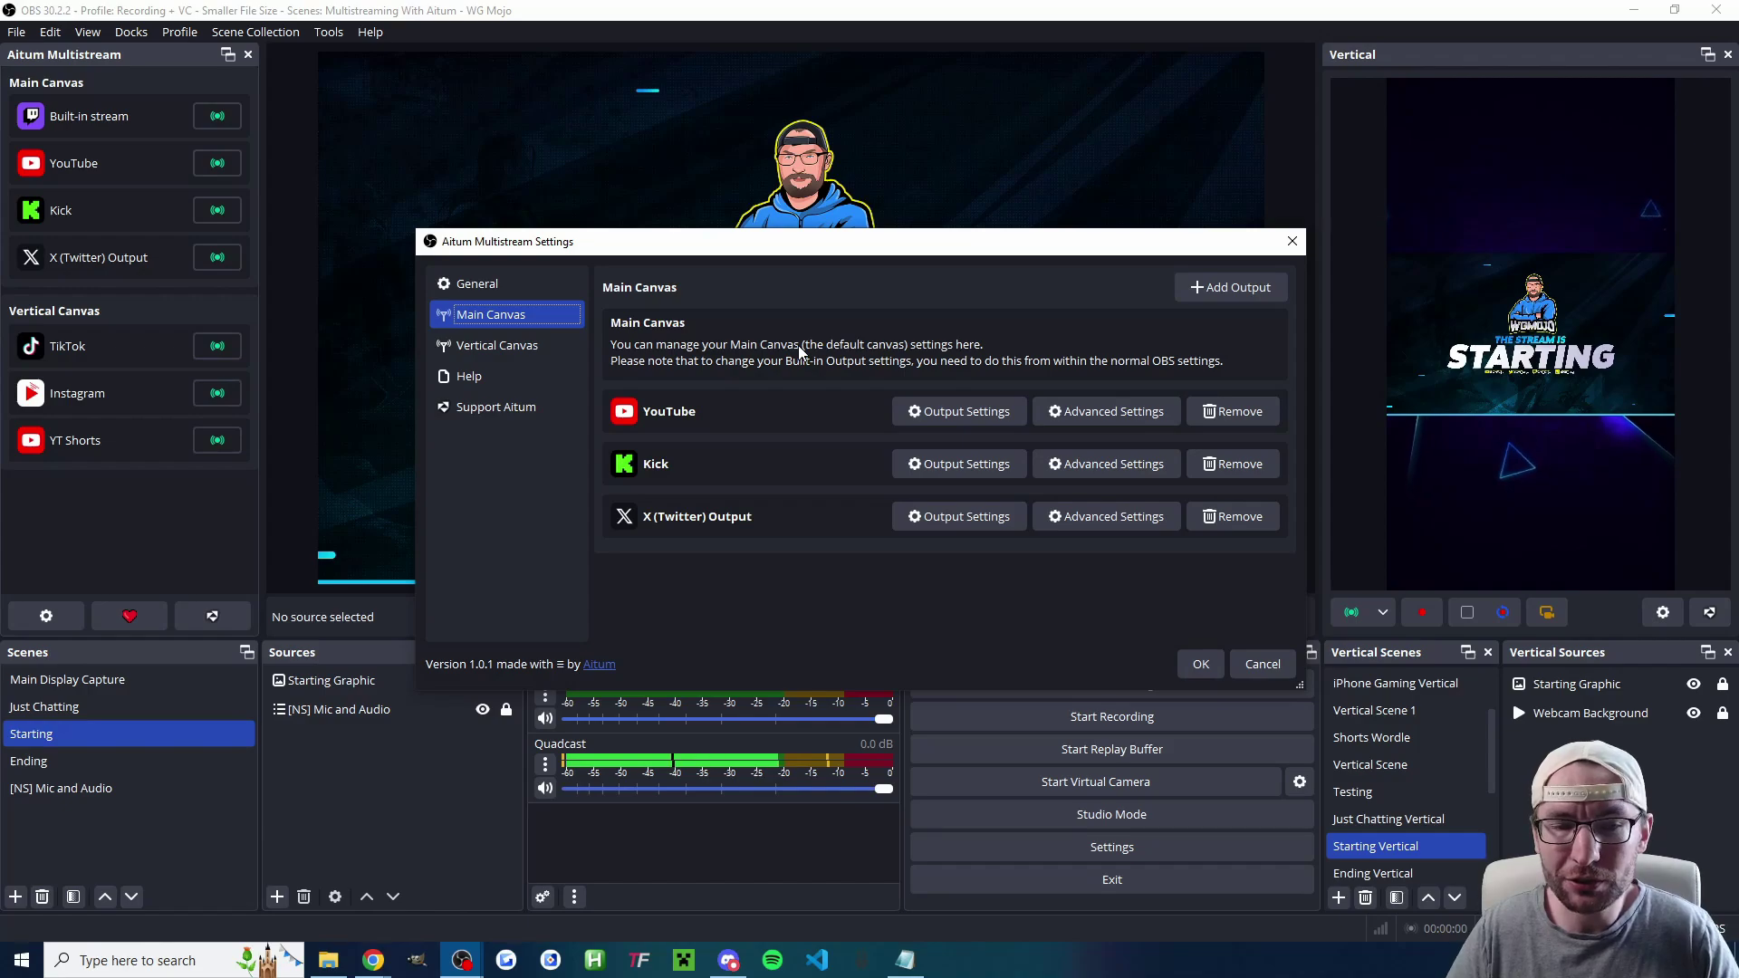
{"action": "left_click", "coordinate": [498, 345]}
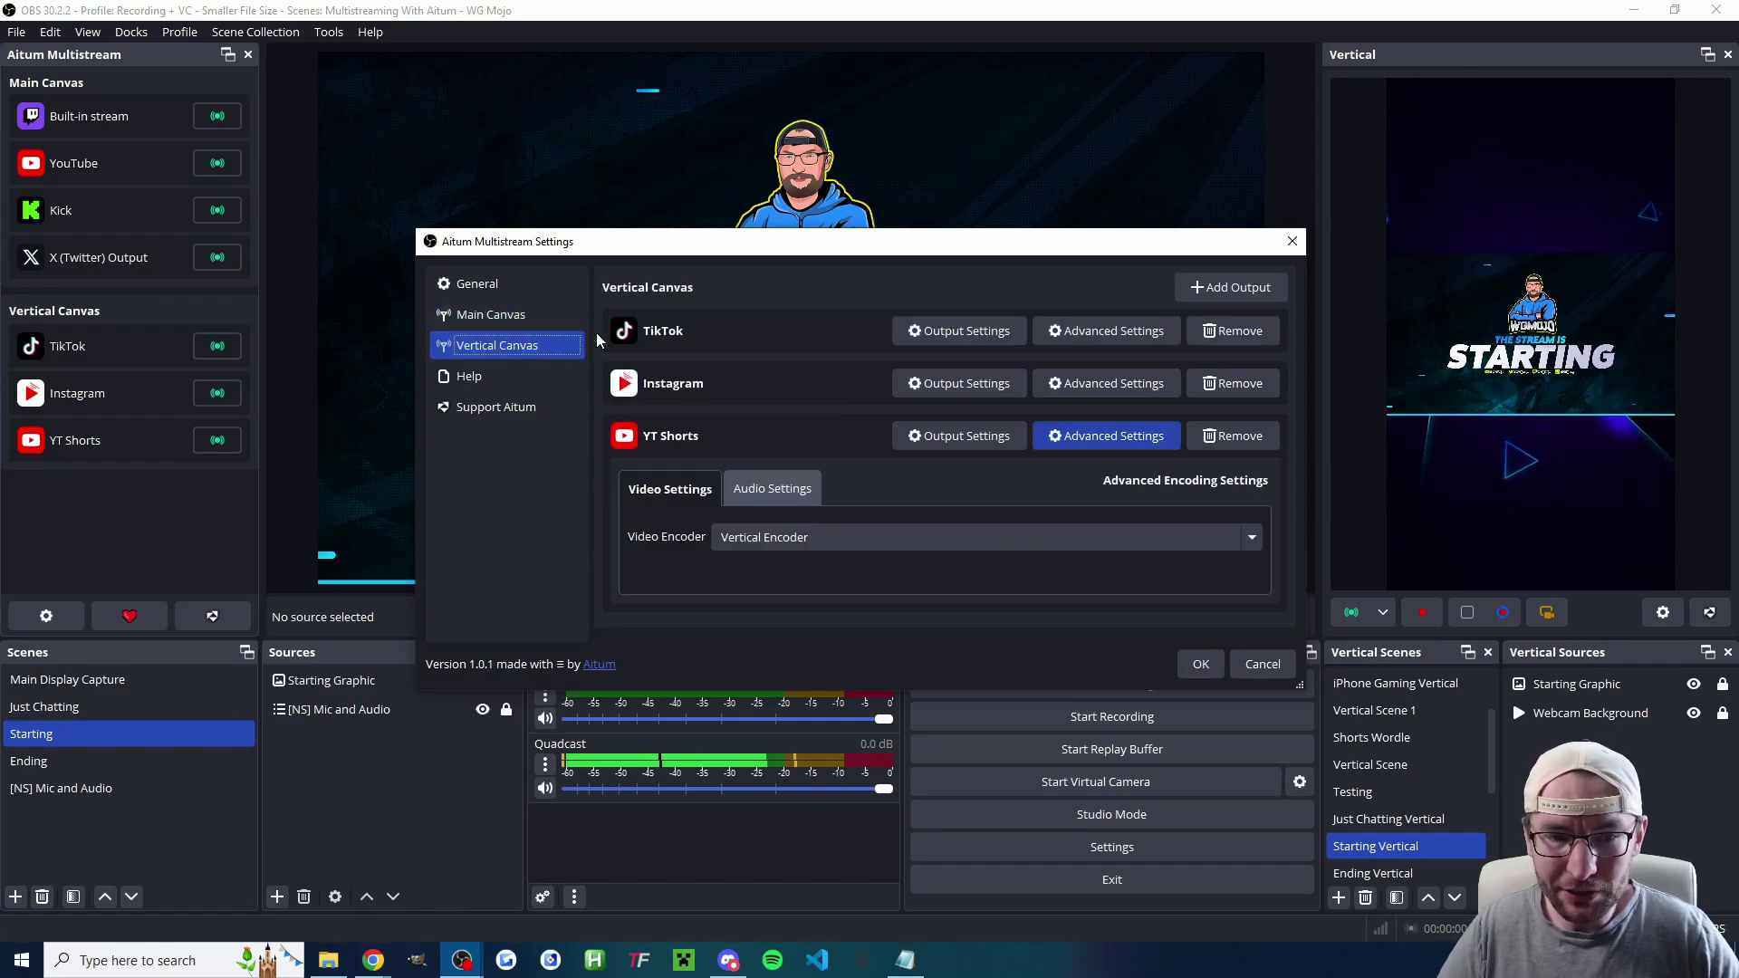
{"action": "left_click", "coordinate": [1207, 296]}
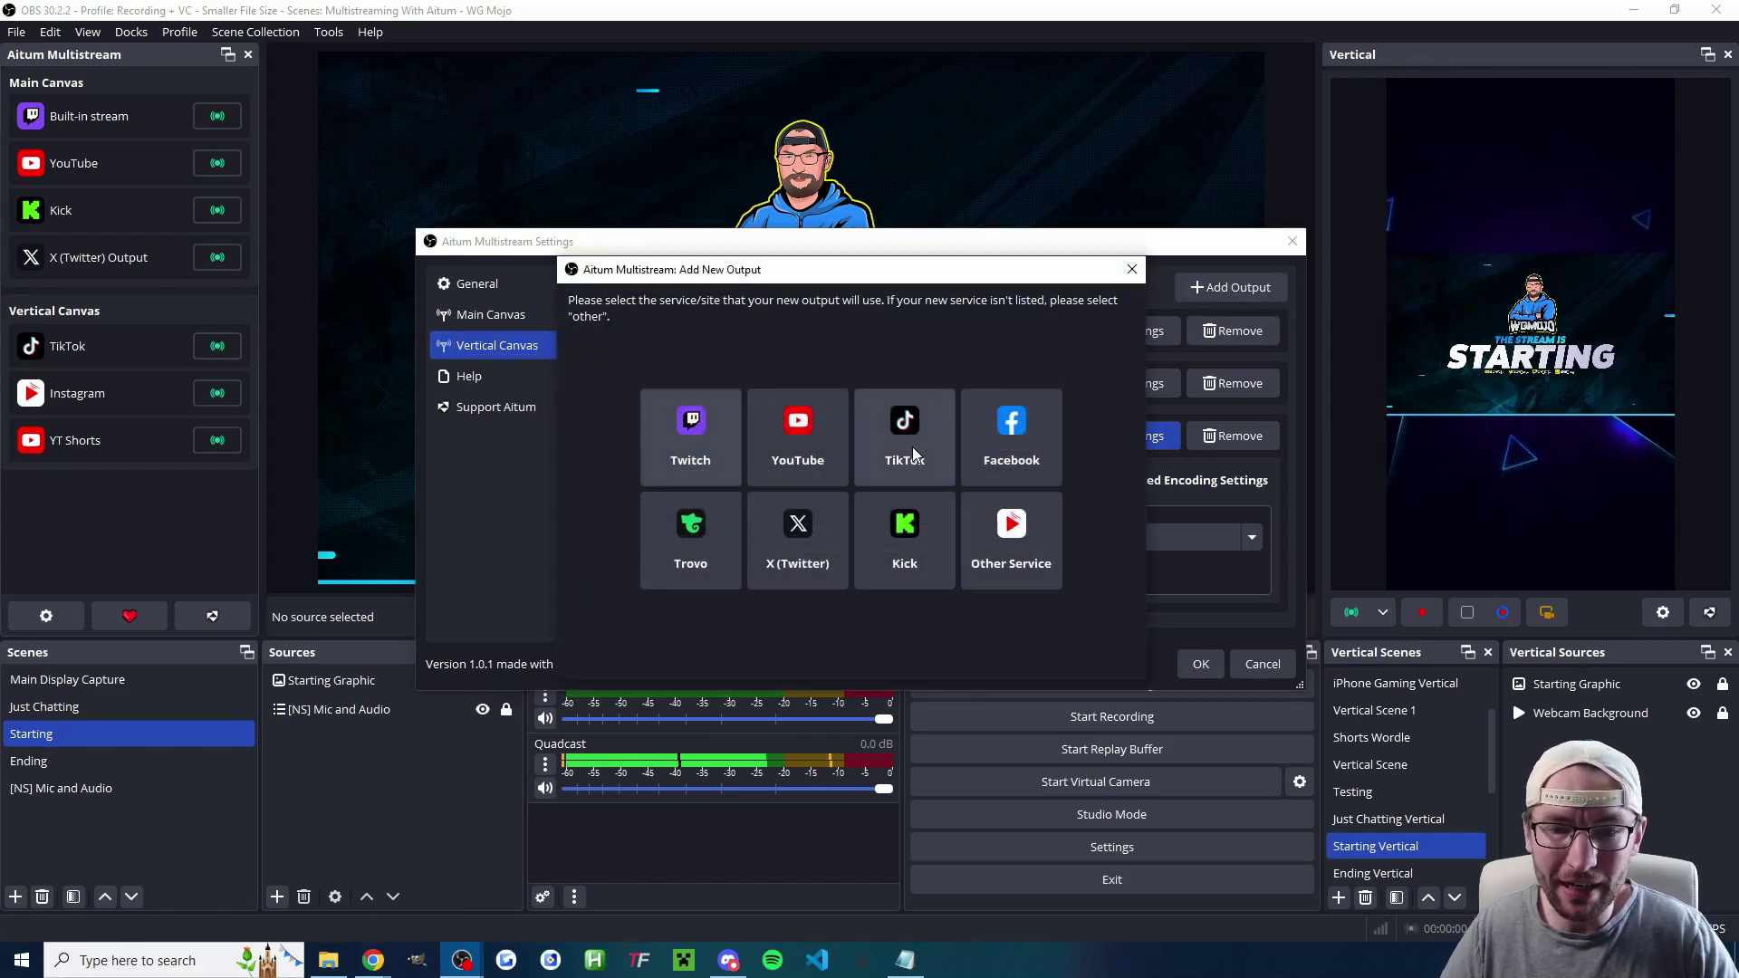
{"action": "left_click", "coordinate": [911, 442]}
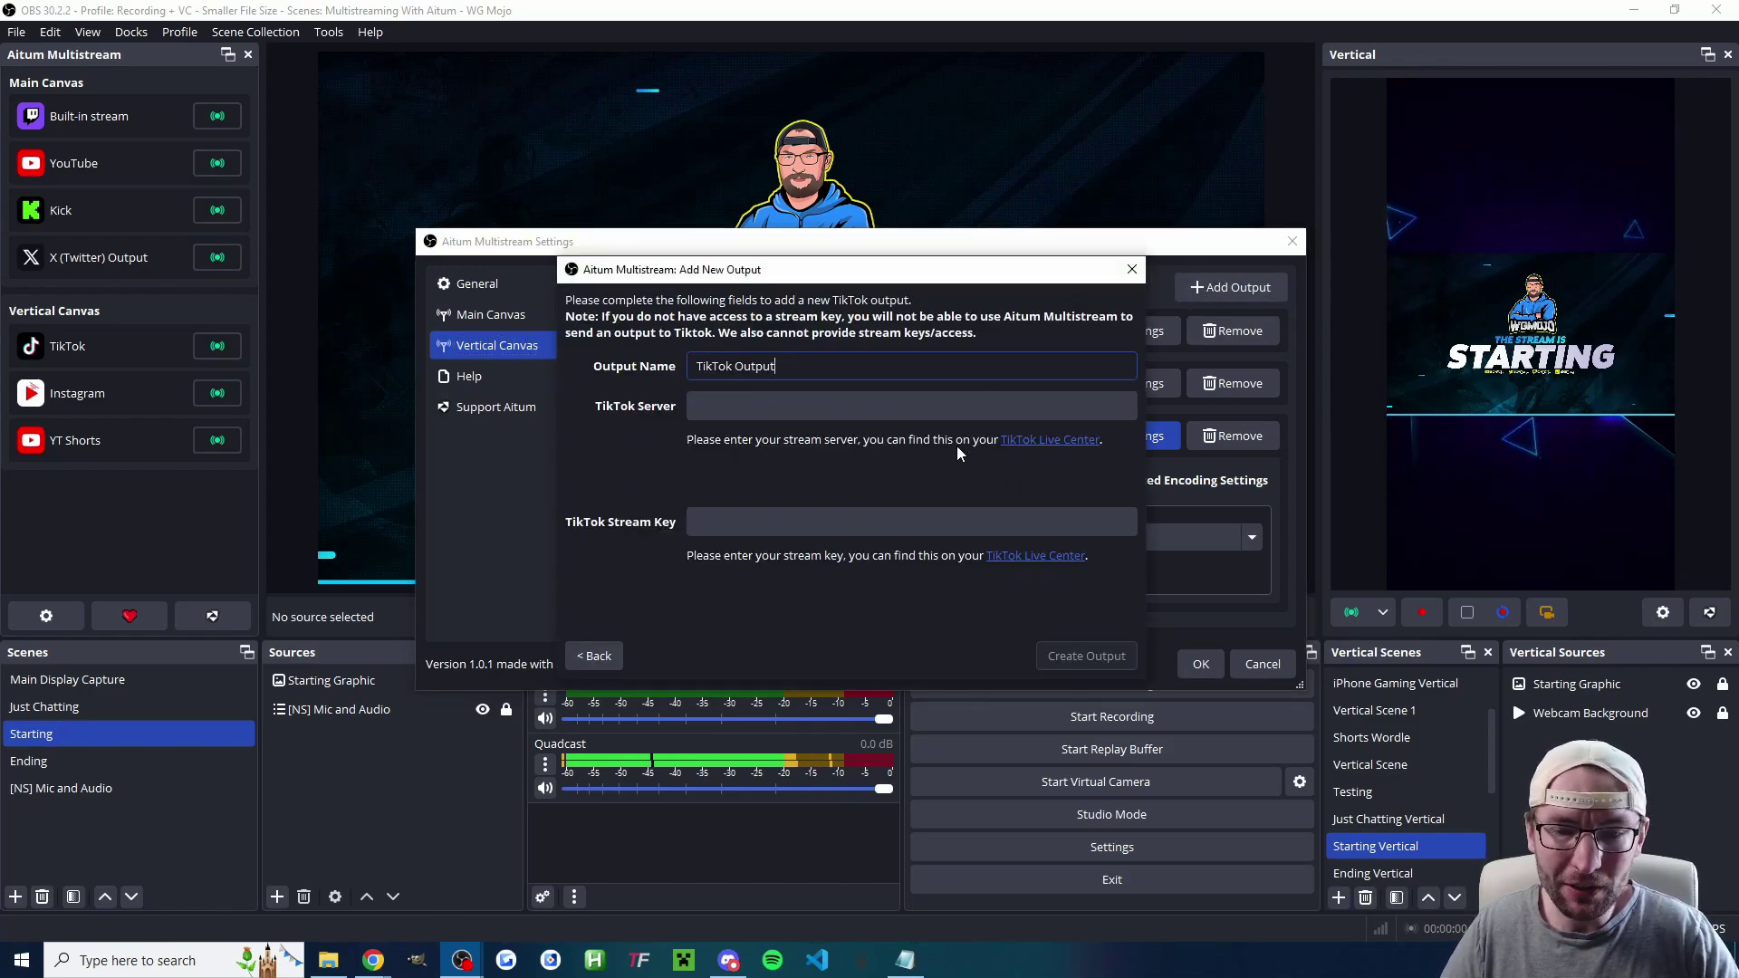
{"action": "left_click", "coordinate": [1040, 440]}
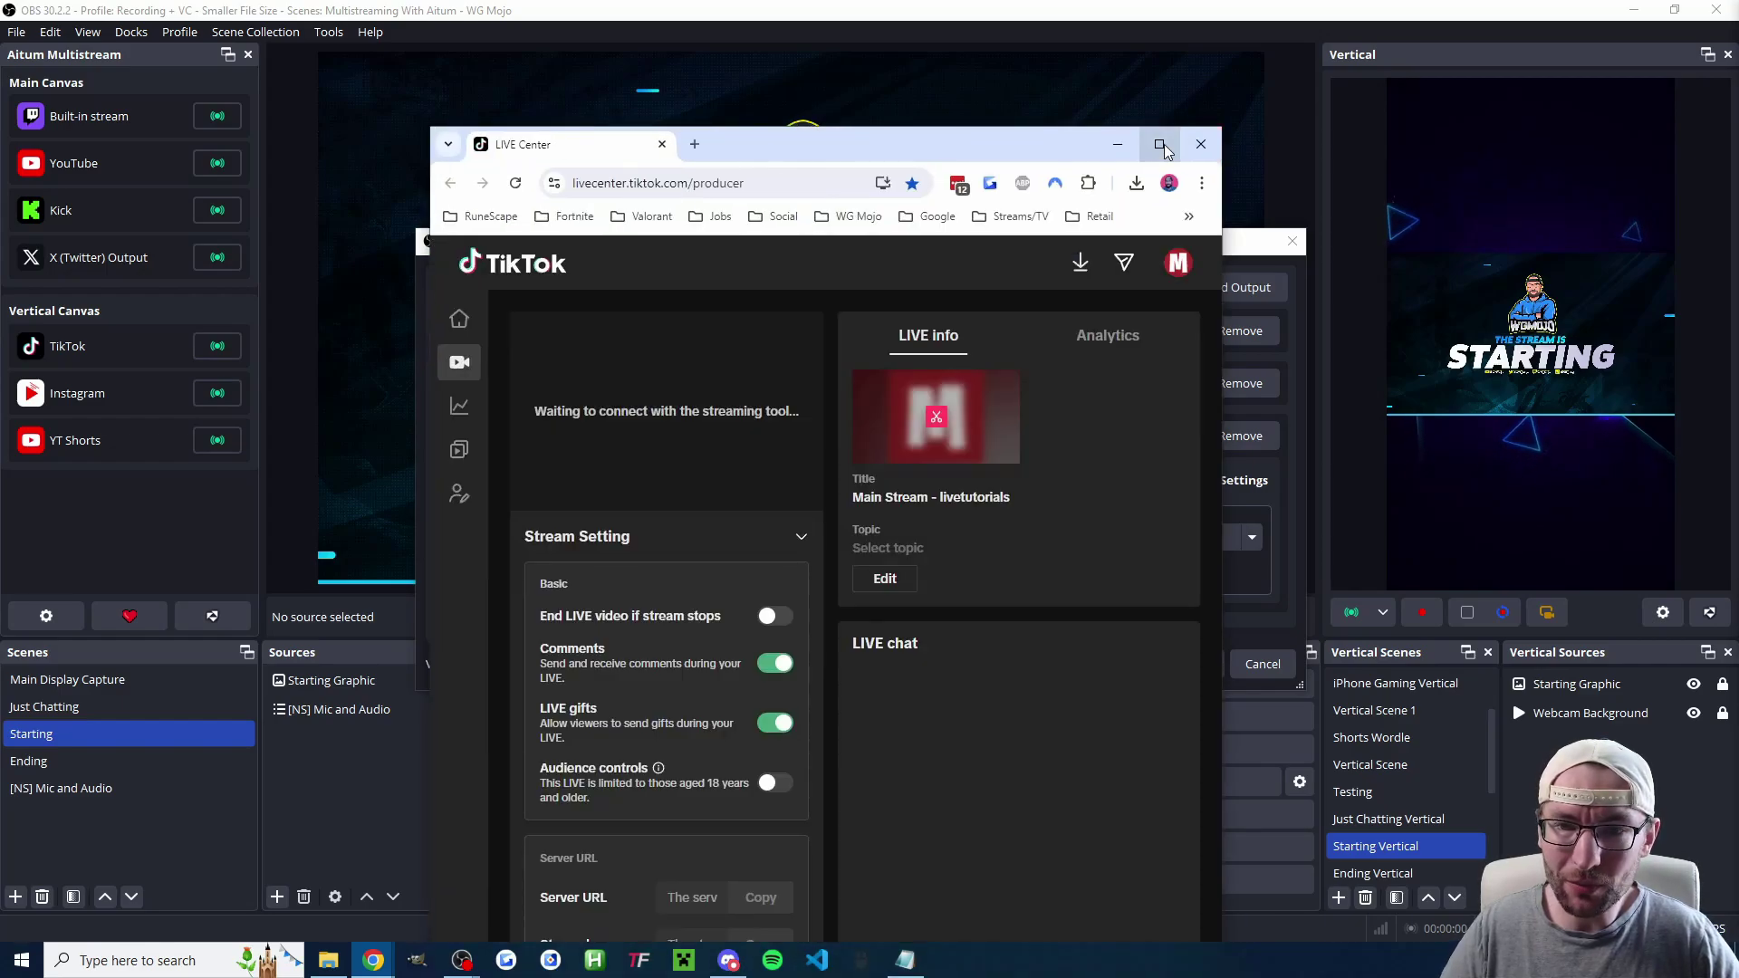
{"action": "left_click", "coordinate": [1158, 144]}
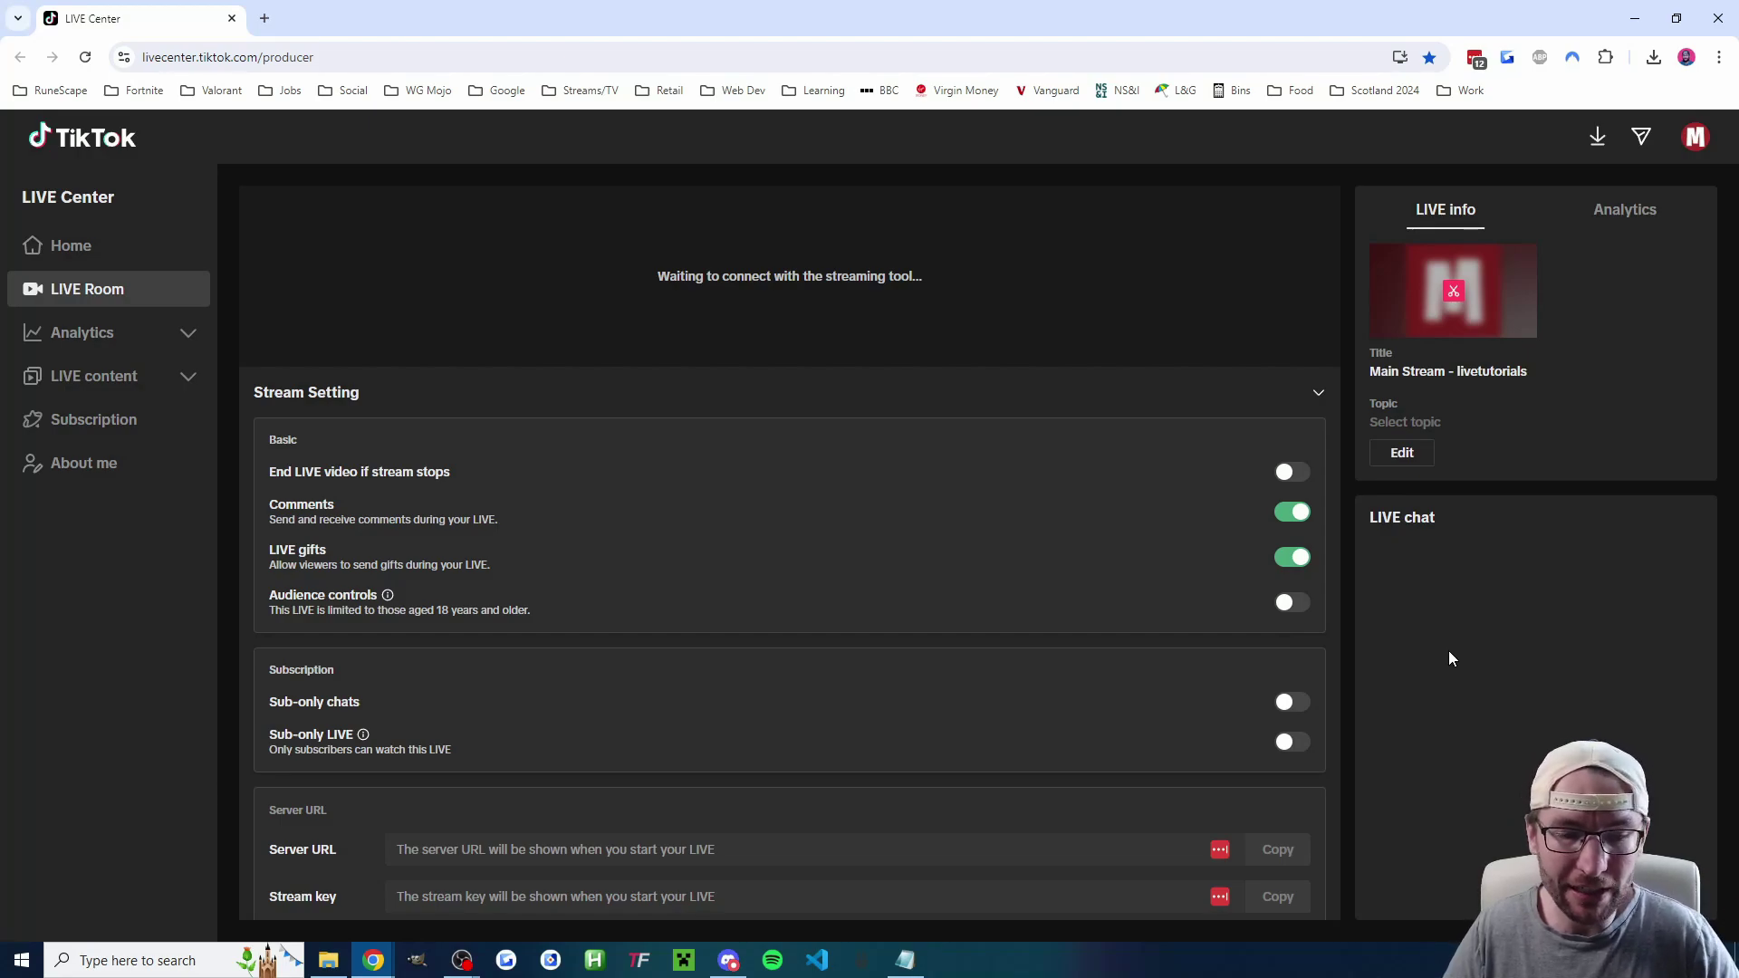
{"action": "scroll", "coordinate": [1291, 805], "scroll_direction": "down", "scroll_amount": 1}
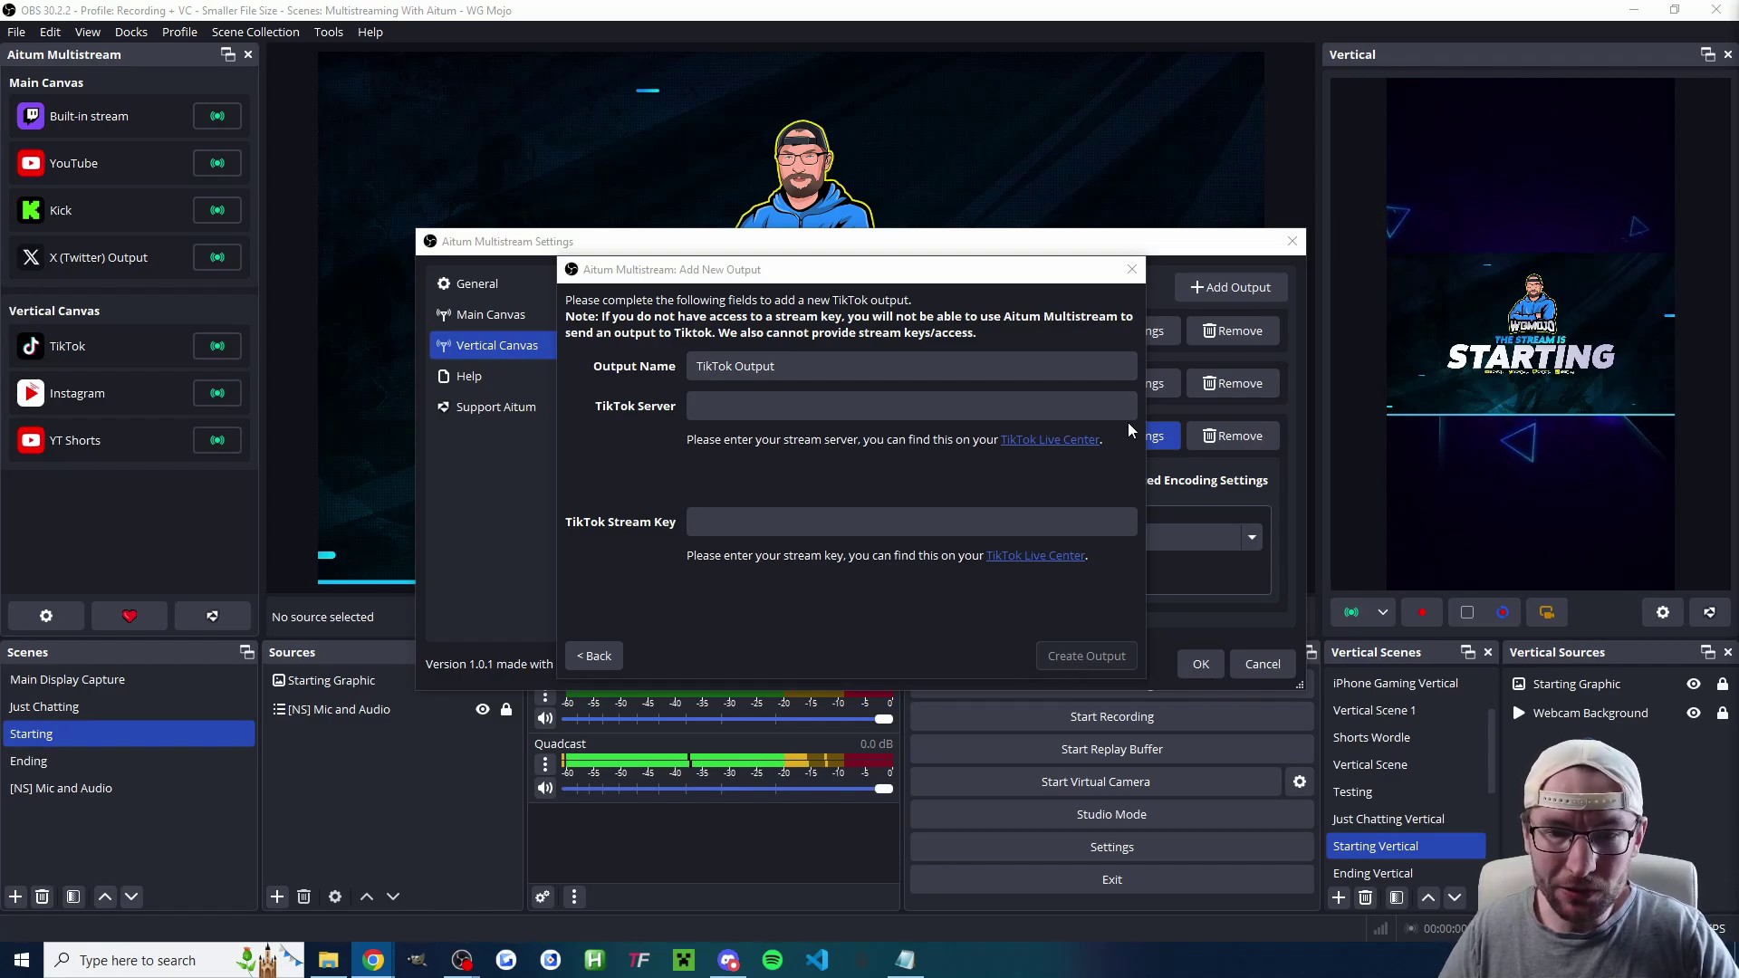
- Cancel the new TikTok output; confirm the existing one's server, key and Vertical Encoder
{"action": "left_click", "coordinate": [1132, 270]}
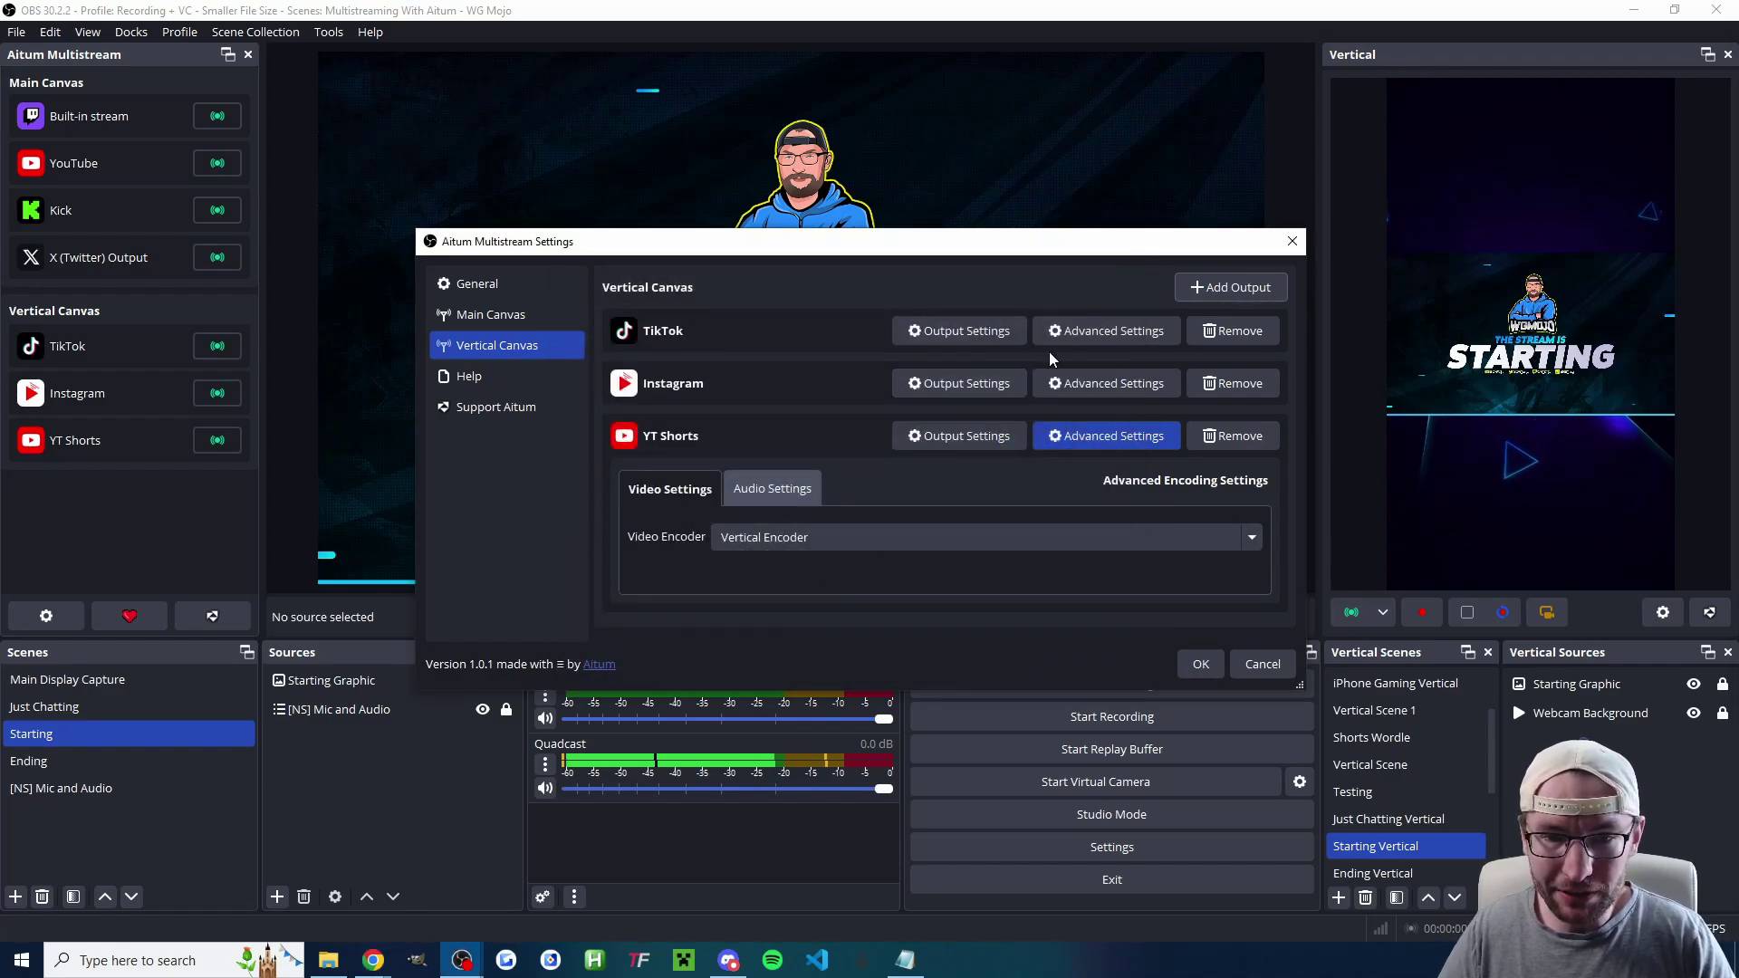
{"action": "left_click", "coordinate": [997, 334]}
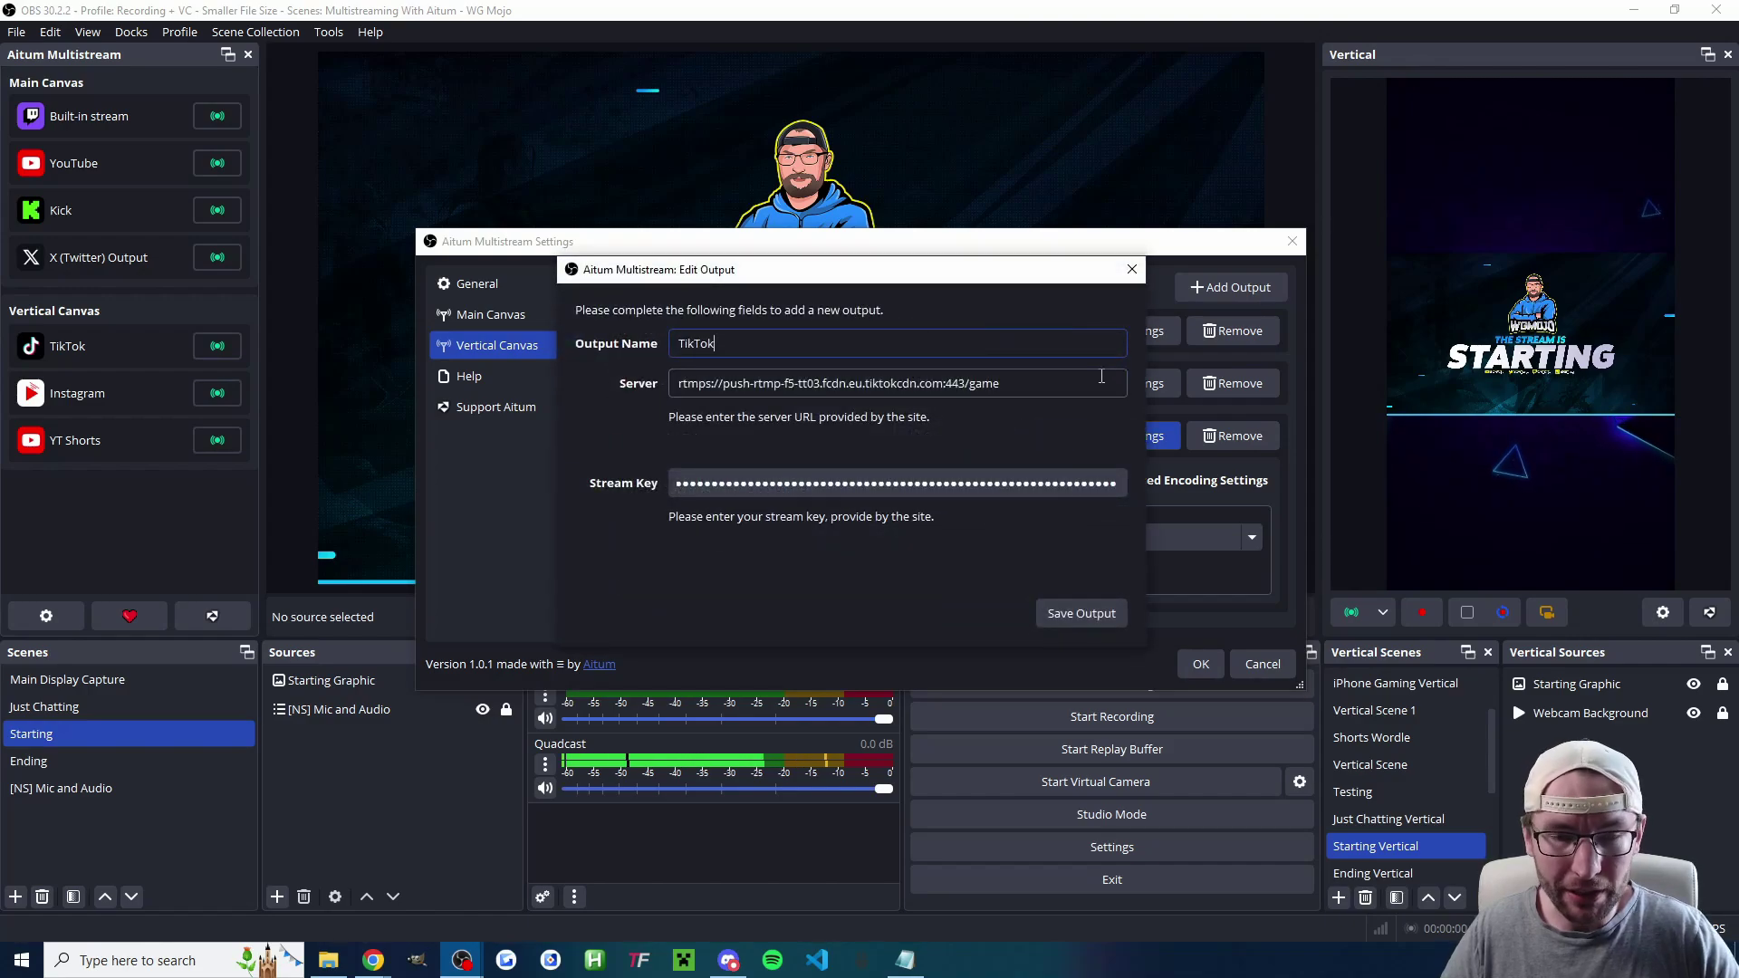
{"action": "left_click", "coordinate": [1132, 269]}
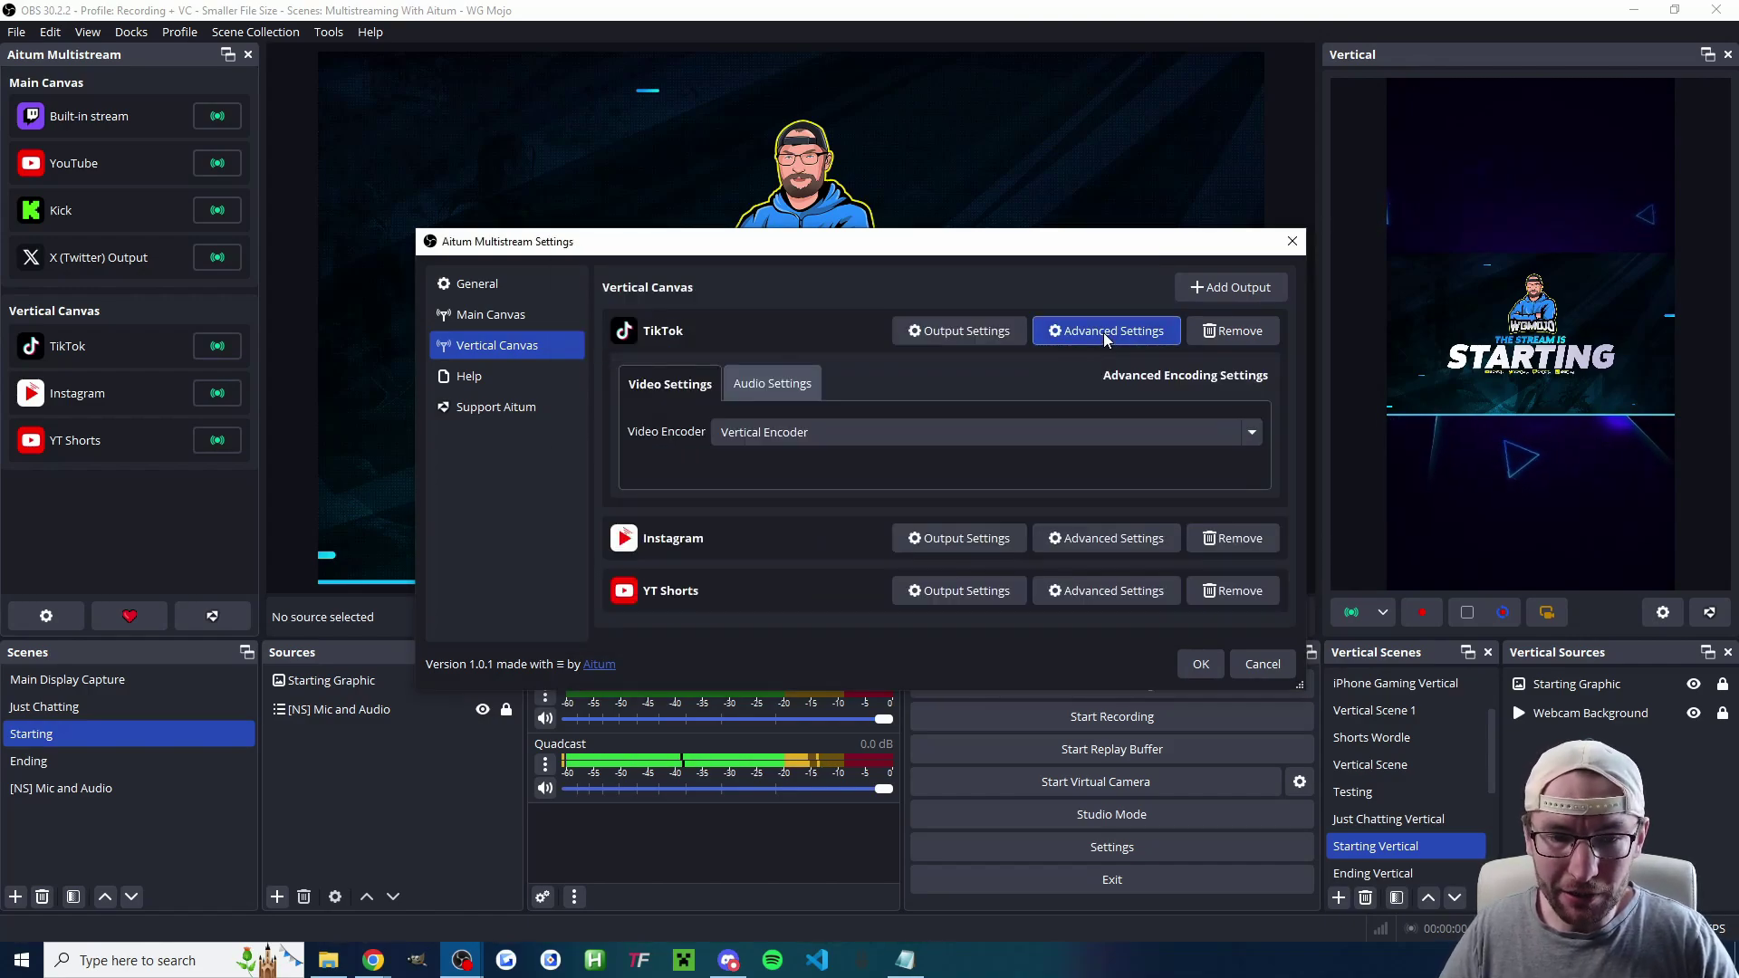
{"action": "left_click", "coordinate": [781, 432]}
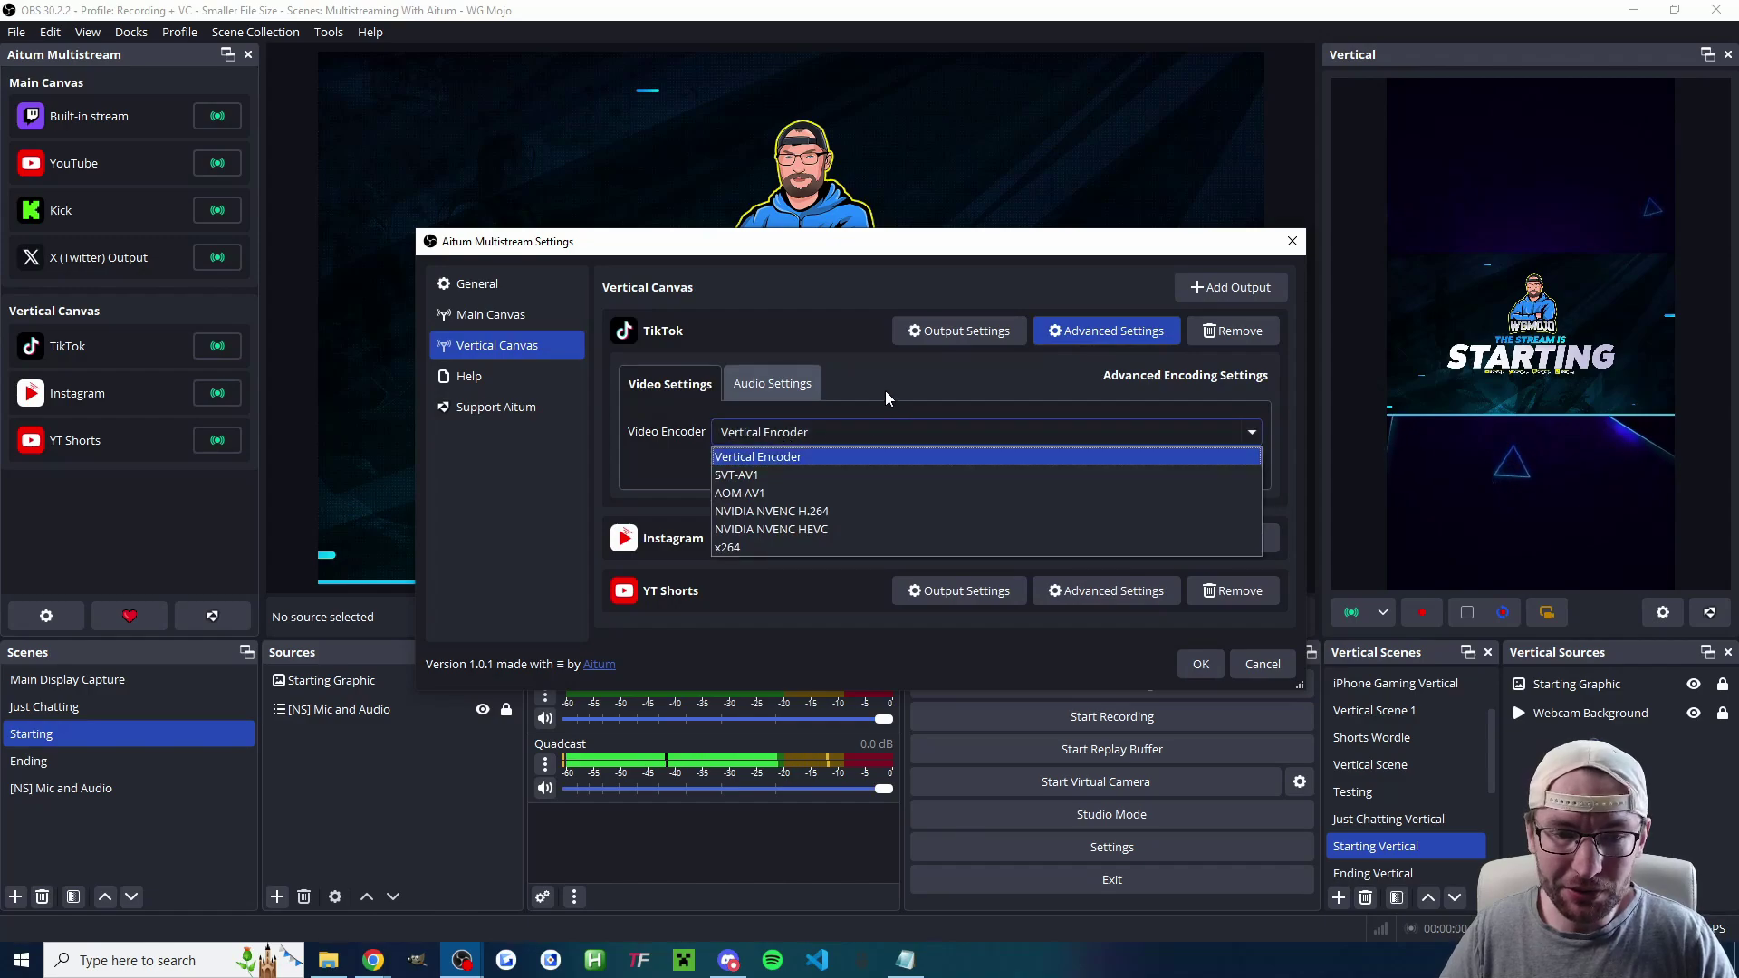
{"action": "left_click", "coordinate": [901, 373]}
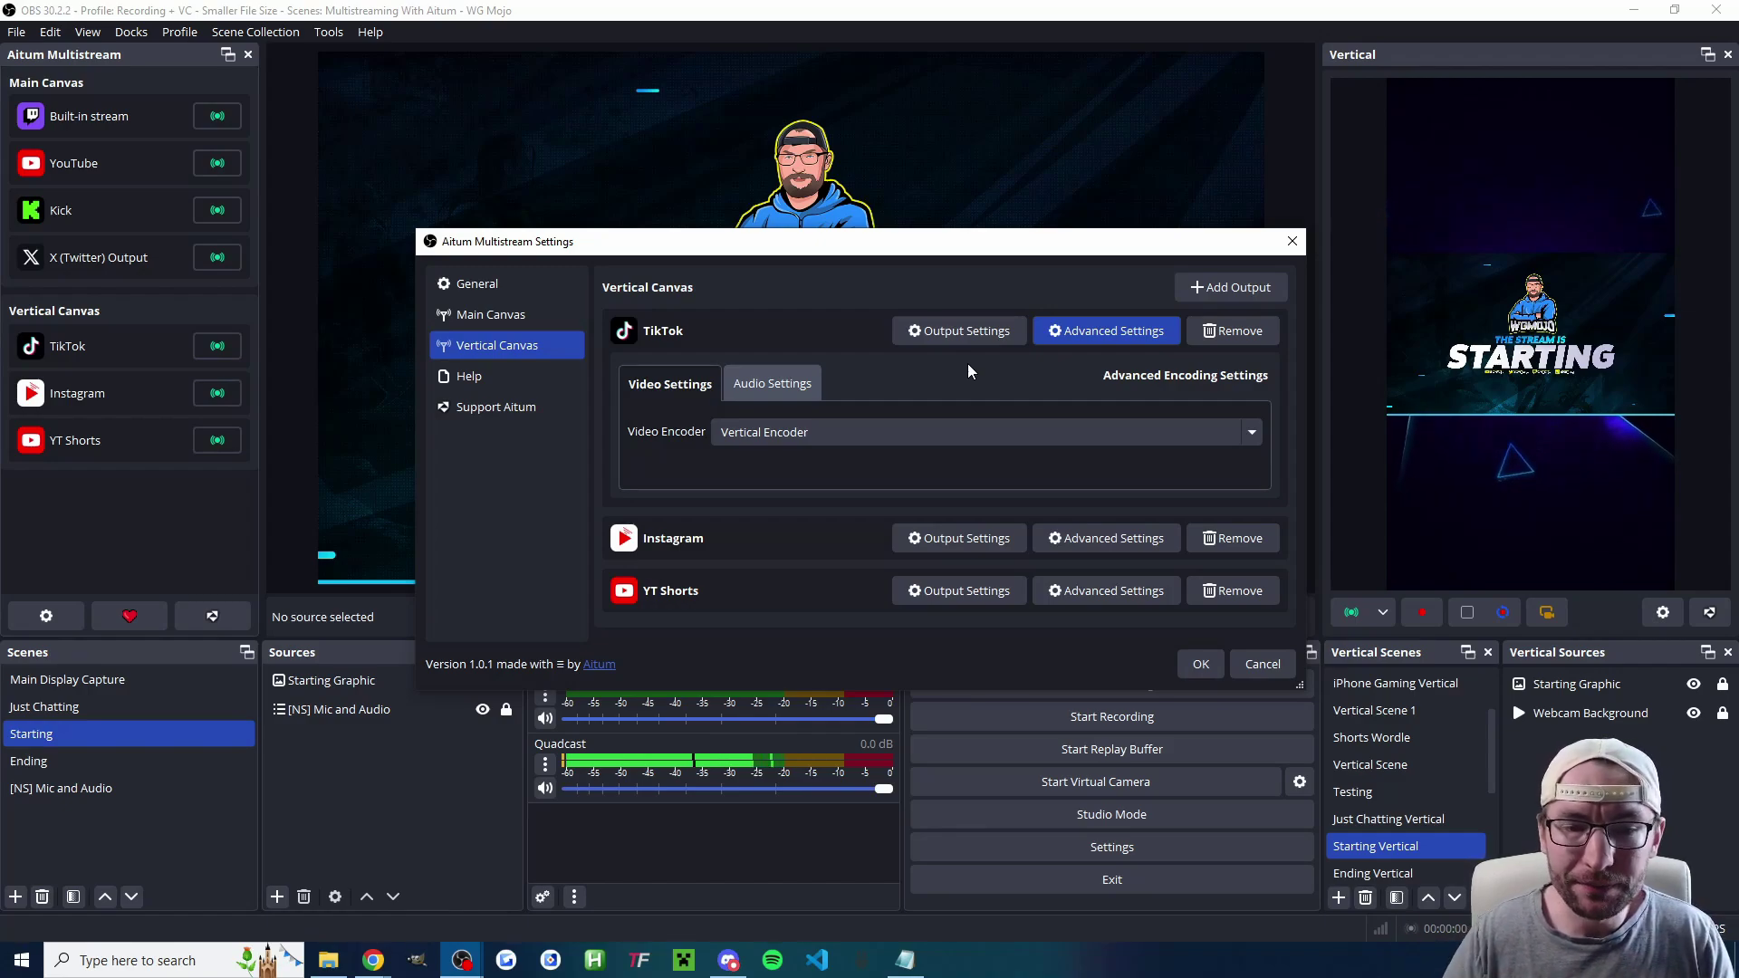
{"action": "key", "text": "space"}
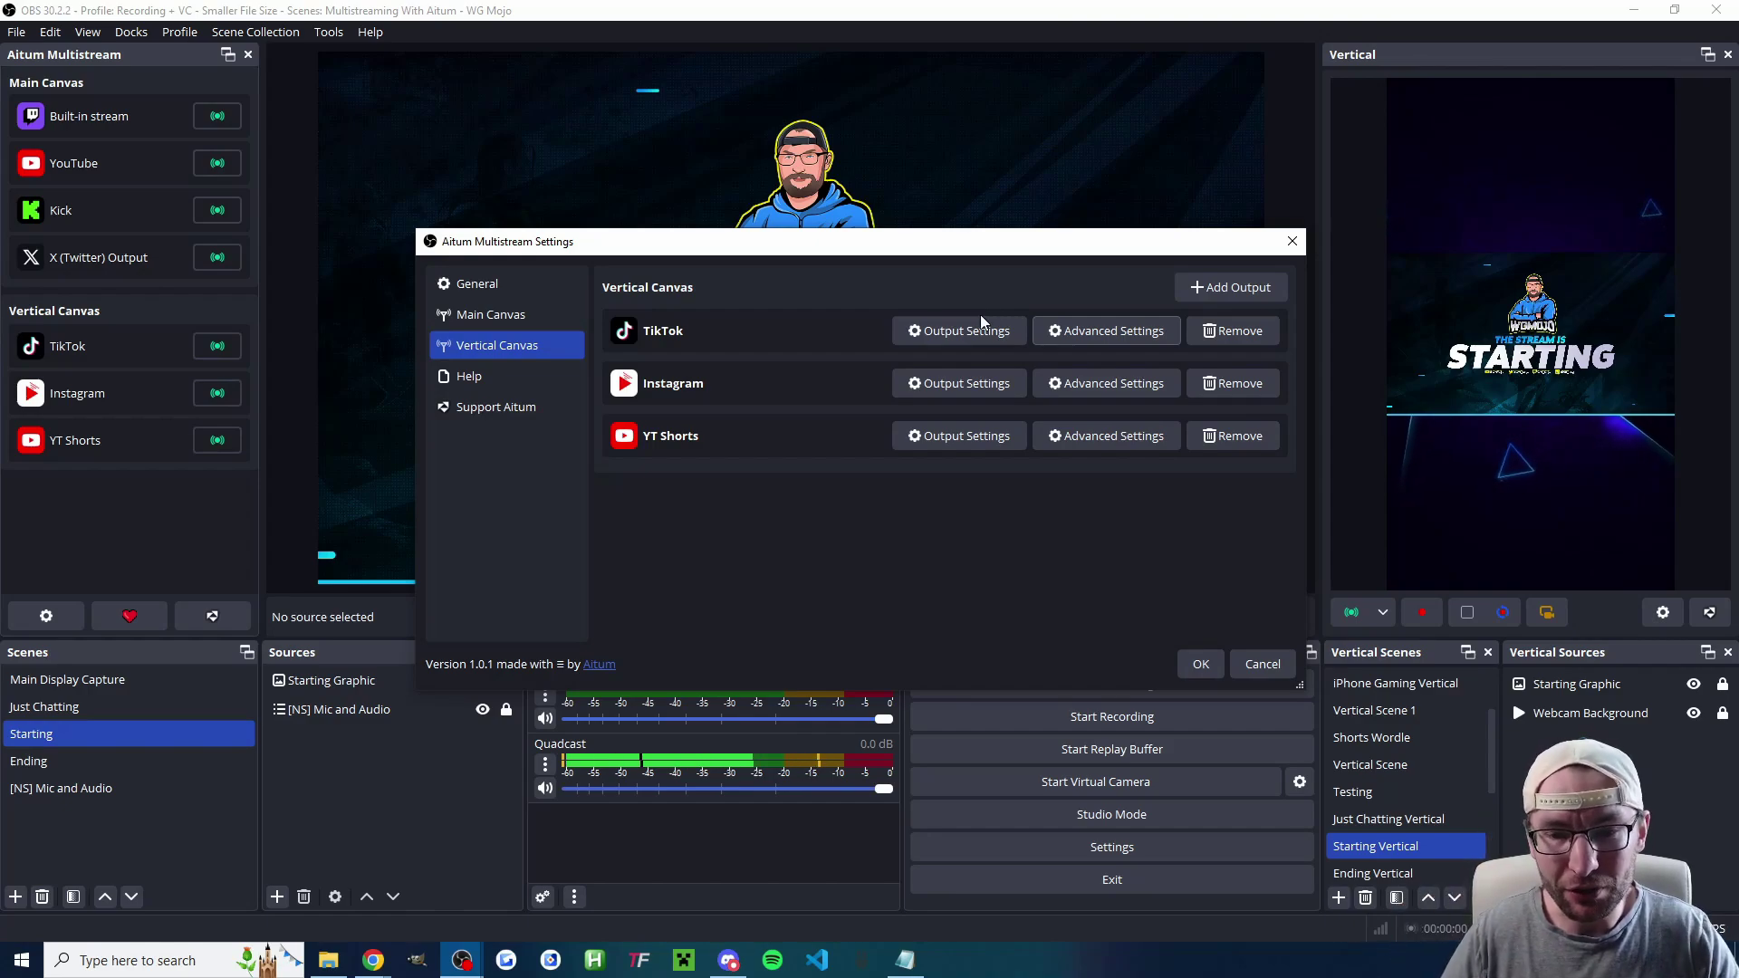
- Remove the YT Shorts output and start a new YouTube output named 'YouTube Shorts'
{"action": "left_click", "coordinate": [1239, 435]}
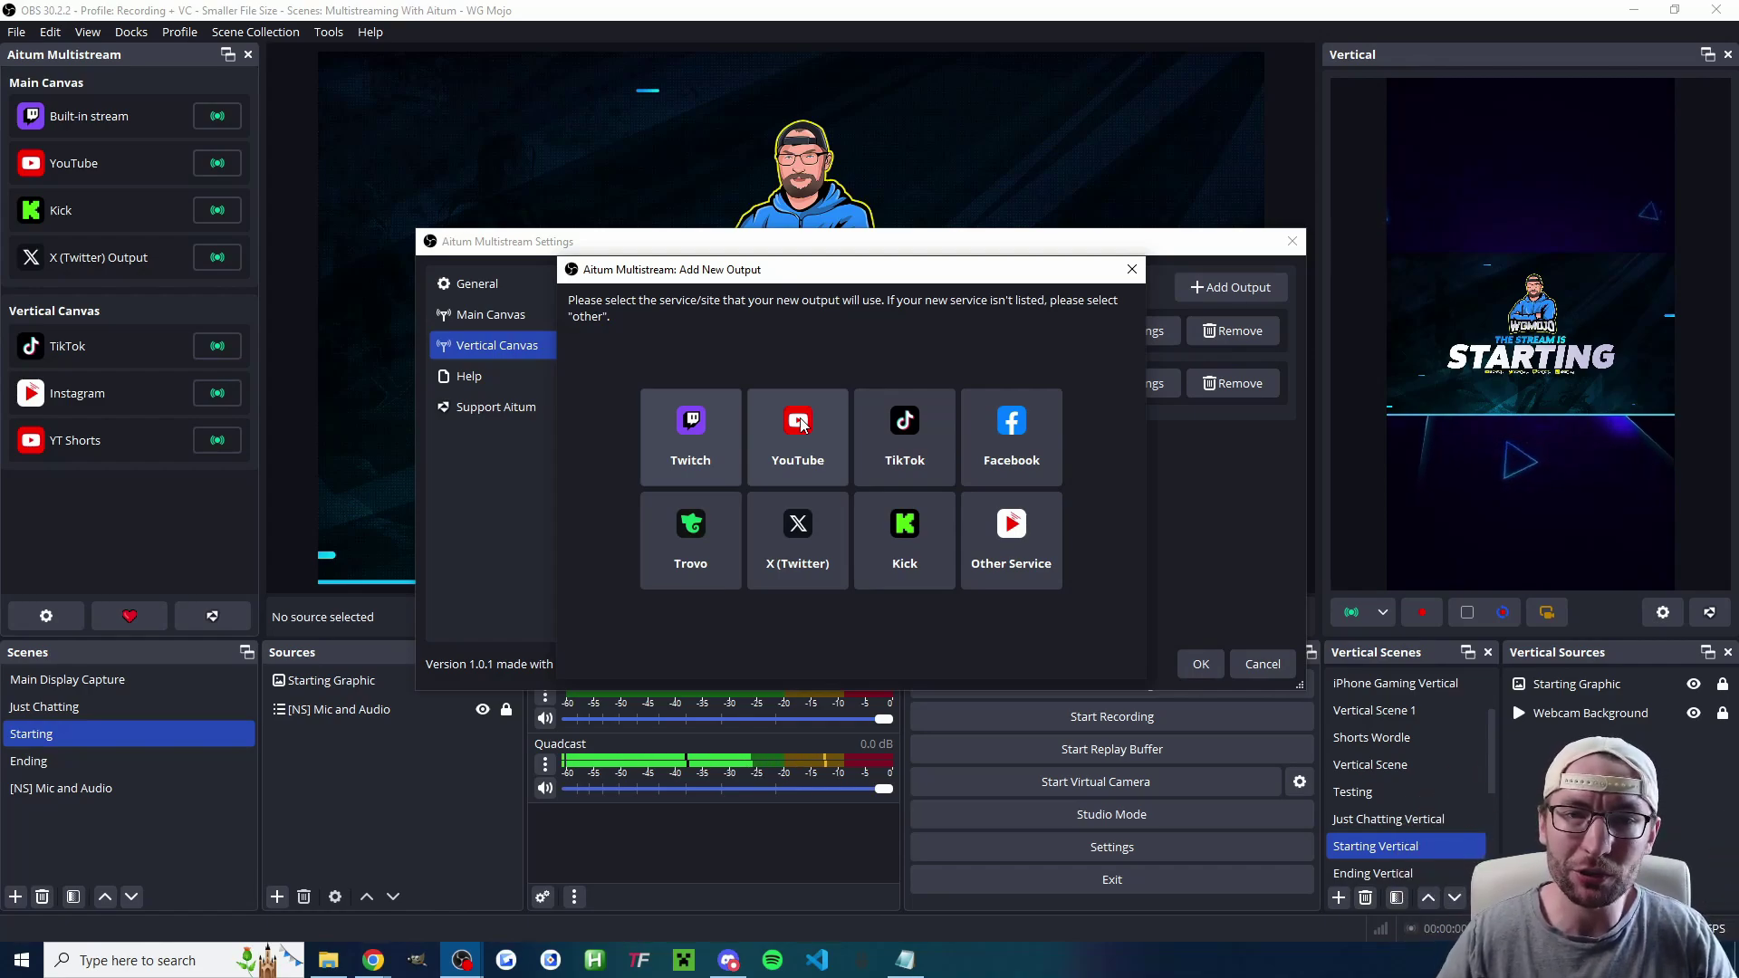
{"action": "left_click", "coordinate": [801, 422]}
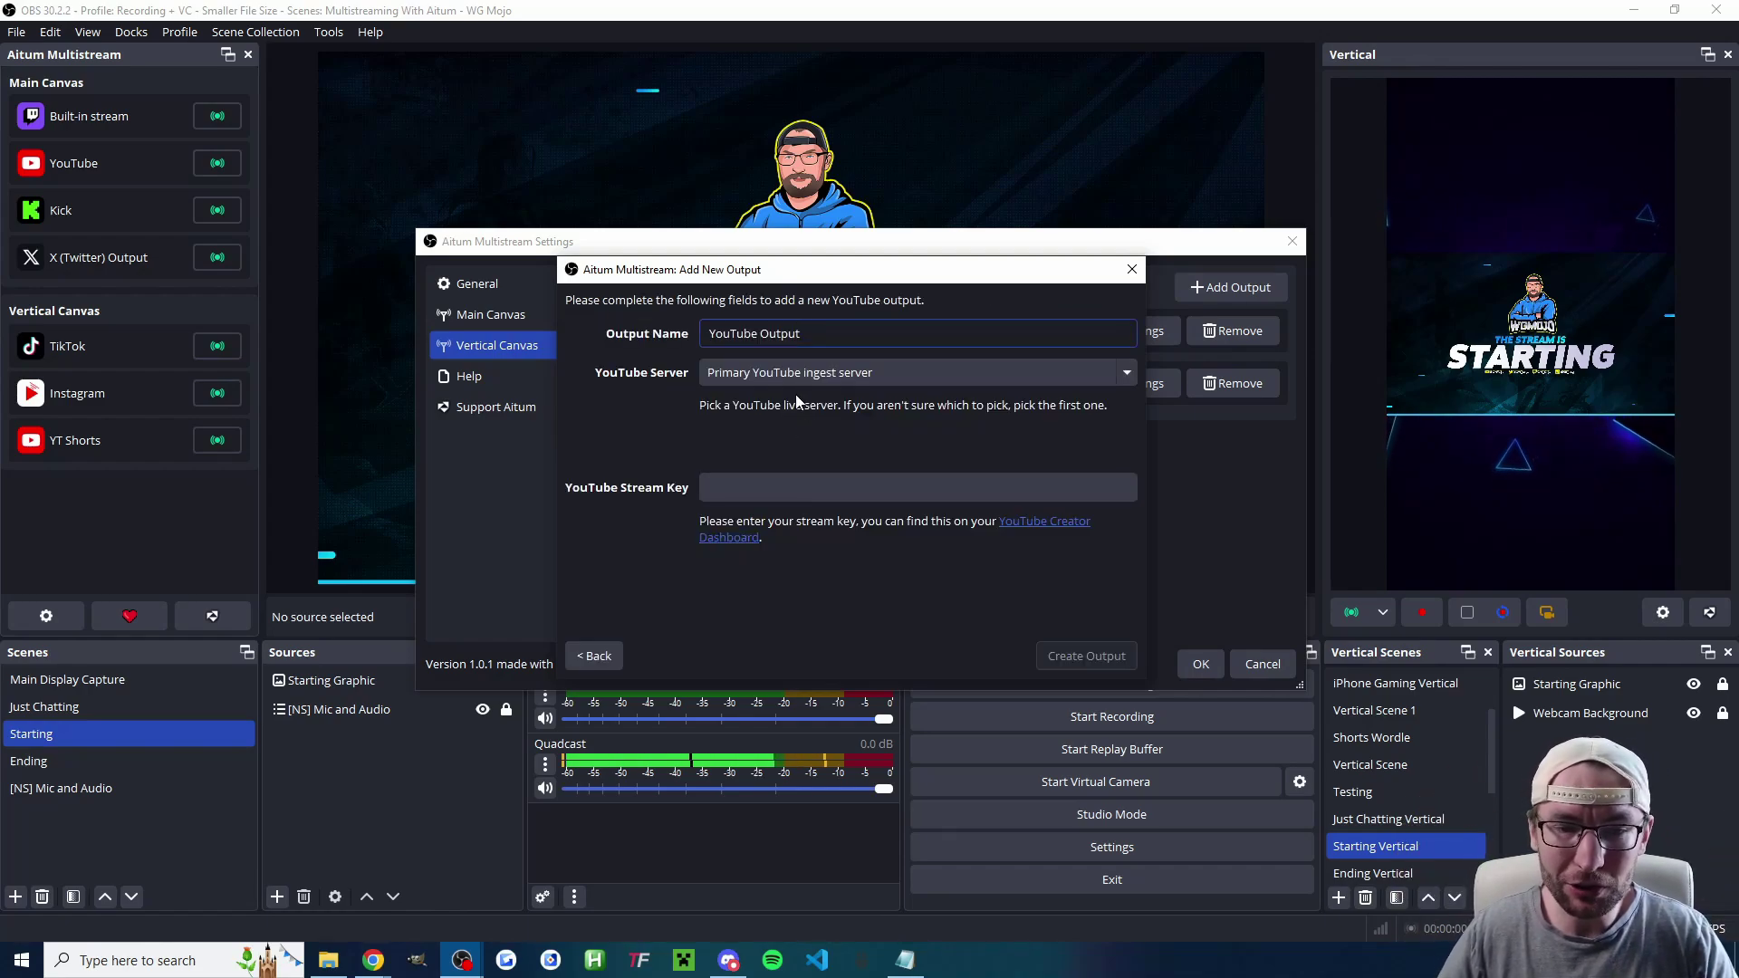
{"action": "type", "text": "YouTube Shorts"}
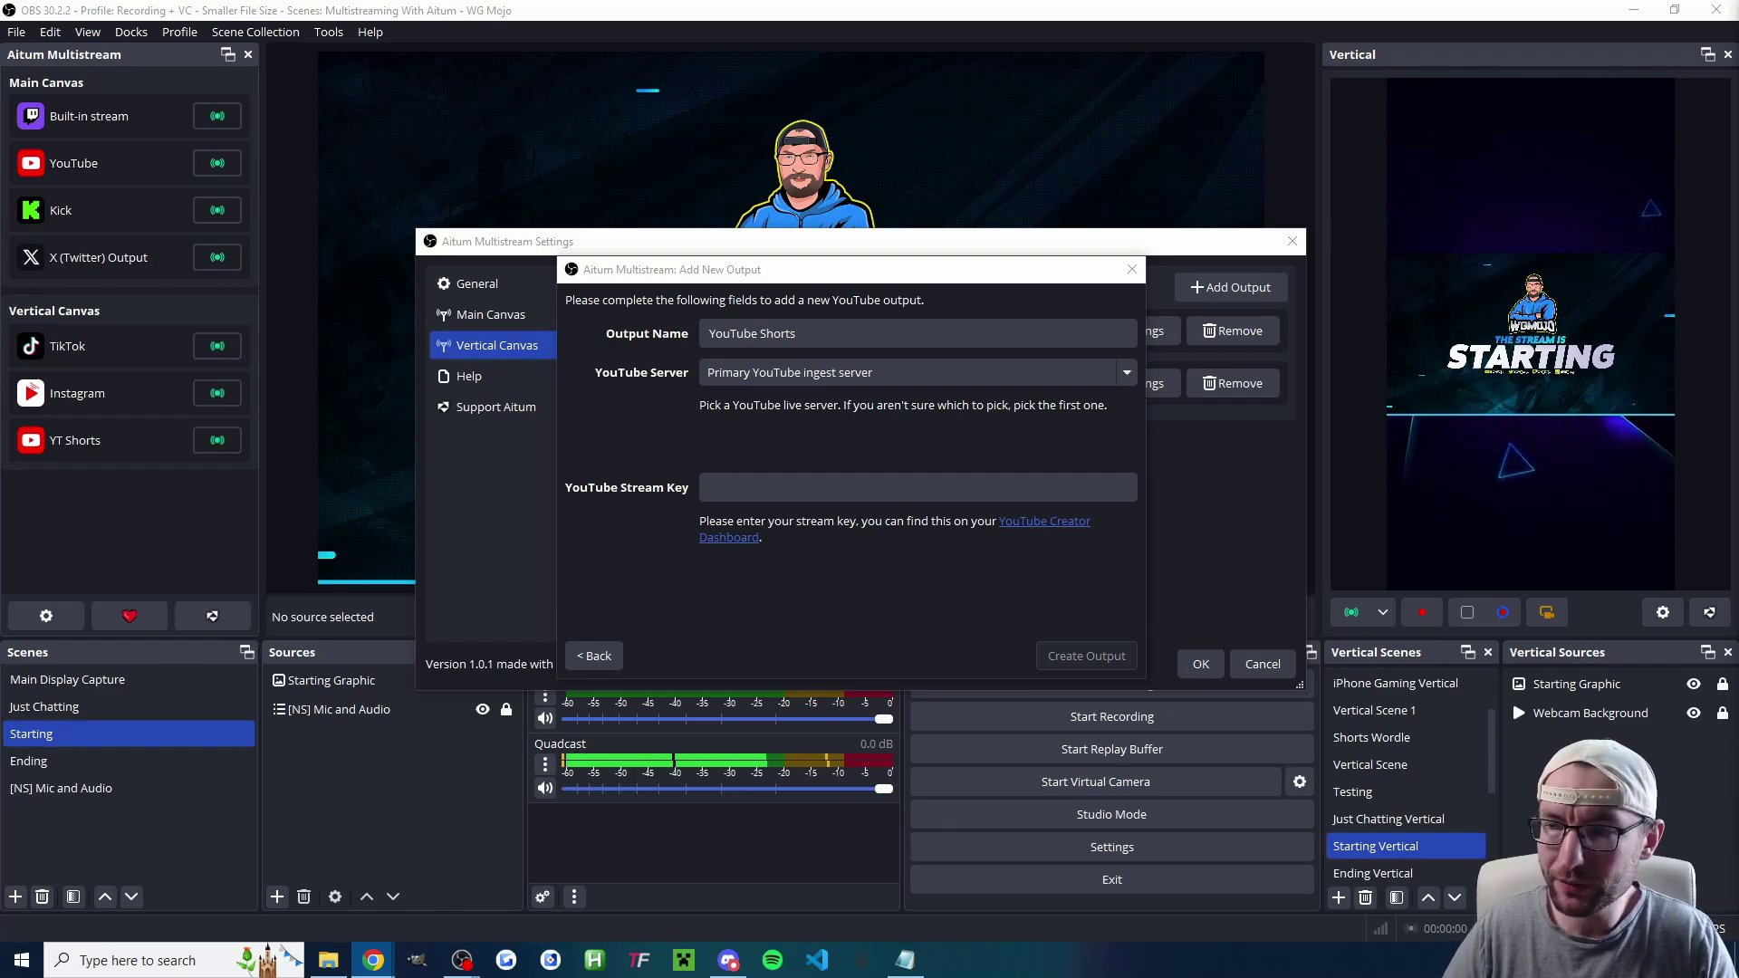
{"action": "left_click", "coordinate": [745, 650]}
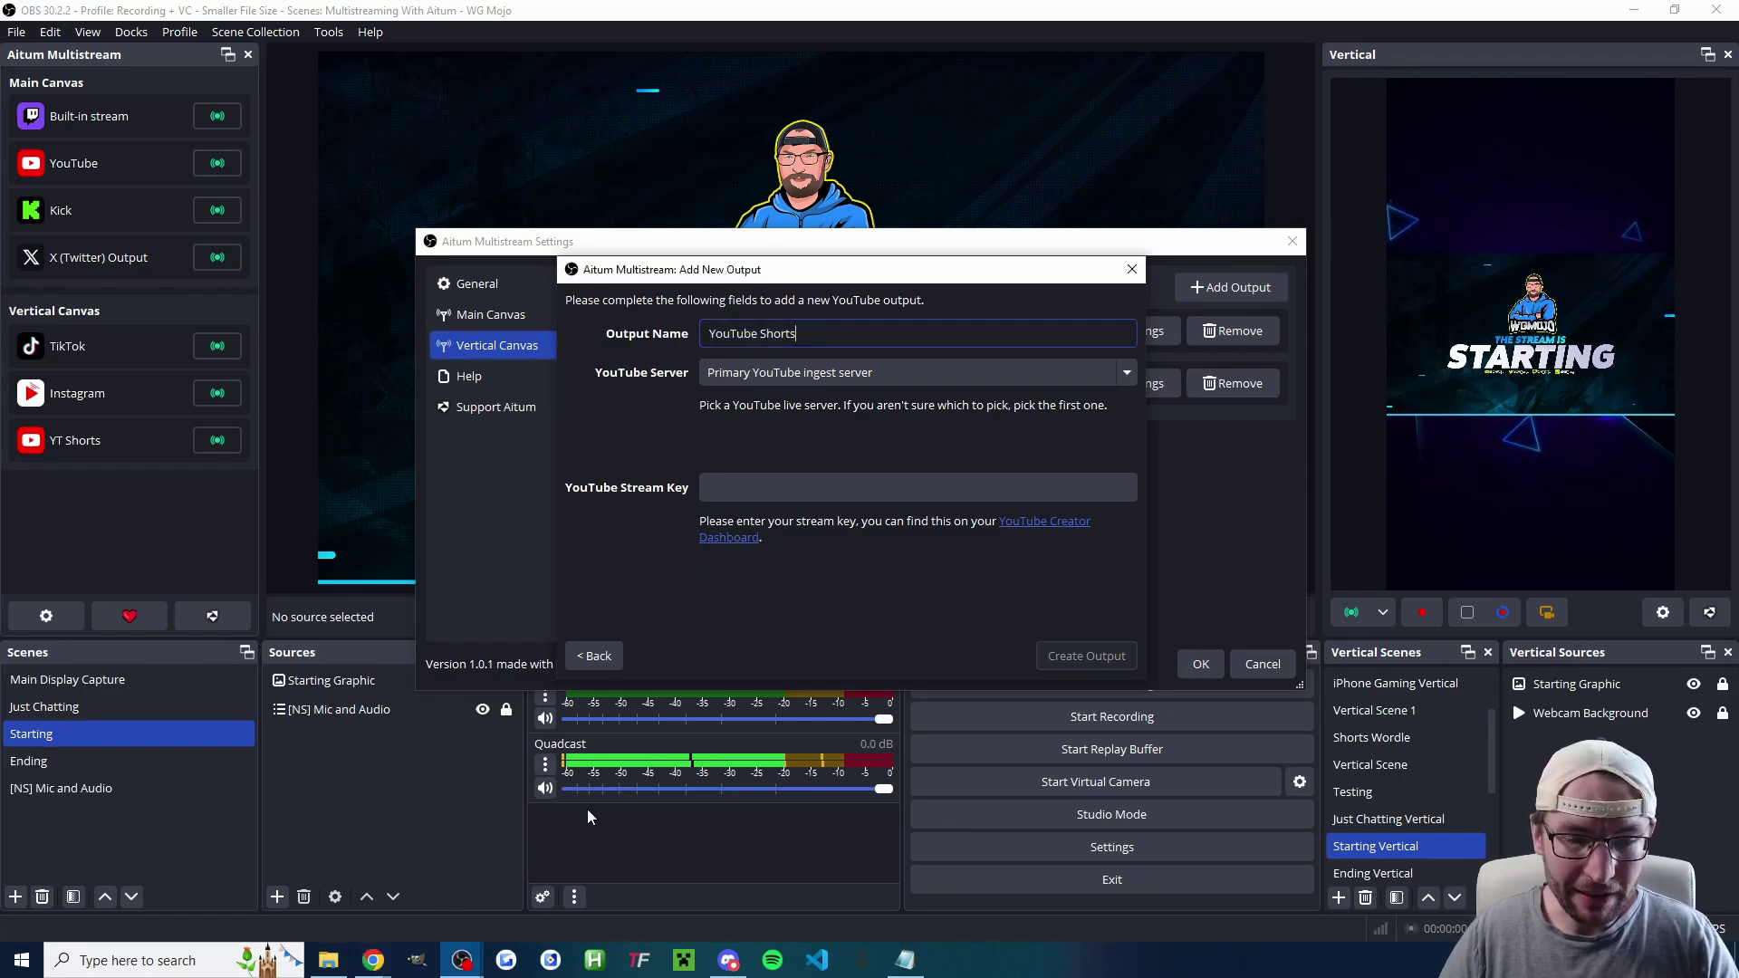
- Go to YouTube Studio's live streaming page and start scheduling a new stream
{"action": "left_click", "coordinate": [373, 960]}
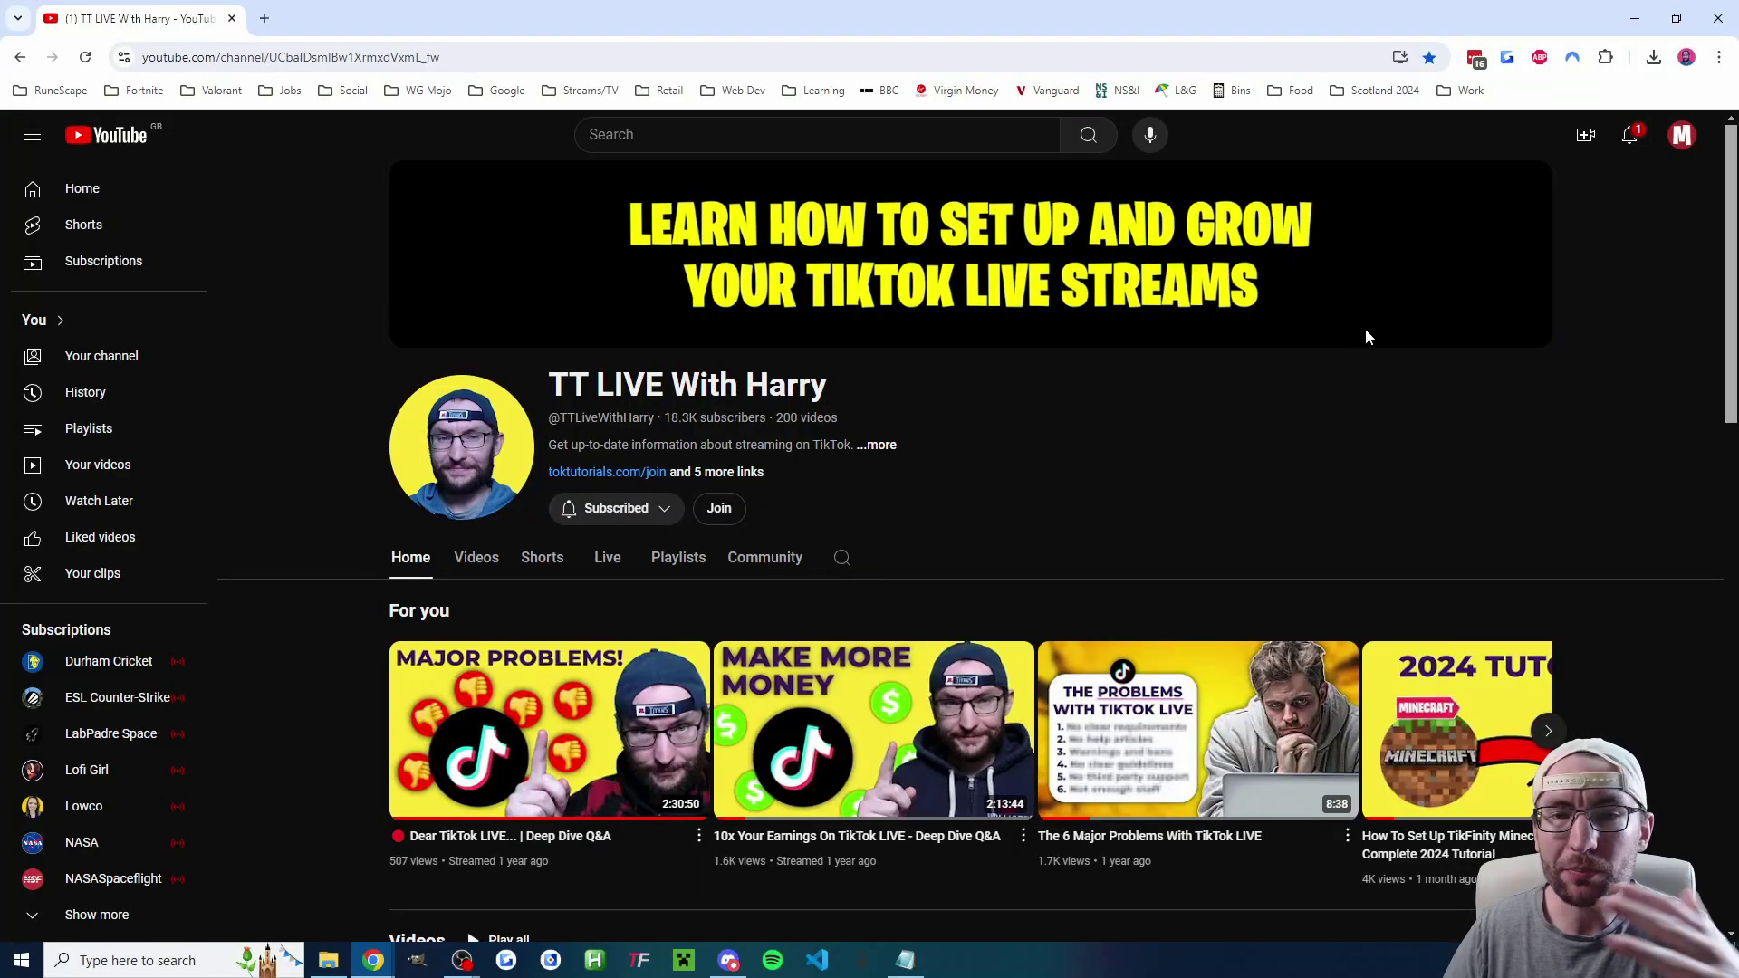
{"action": "left_click", "coordinate": [1585, 134]}
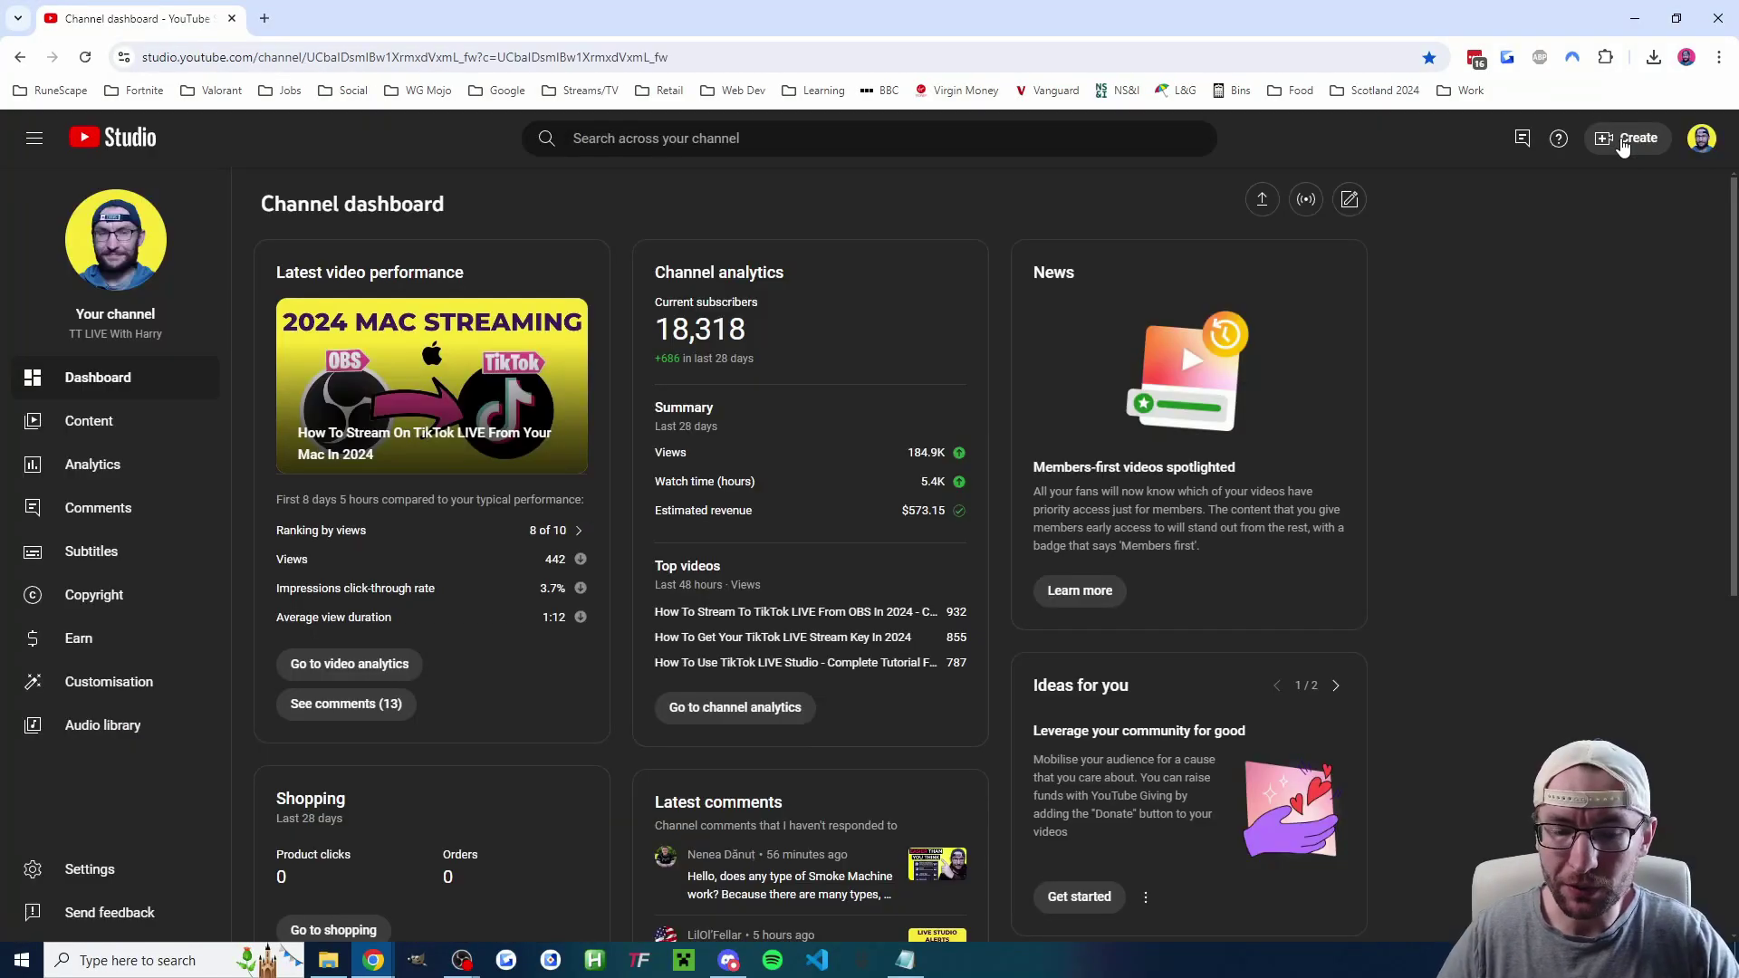
{"action": "left_click", "coordinate": [1626, 141]}
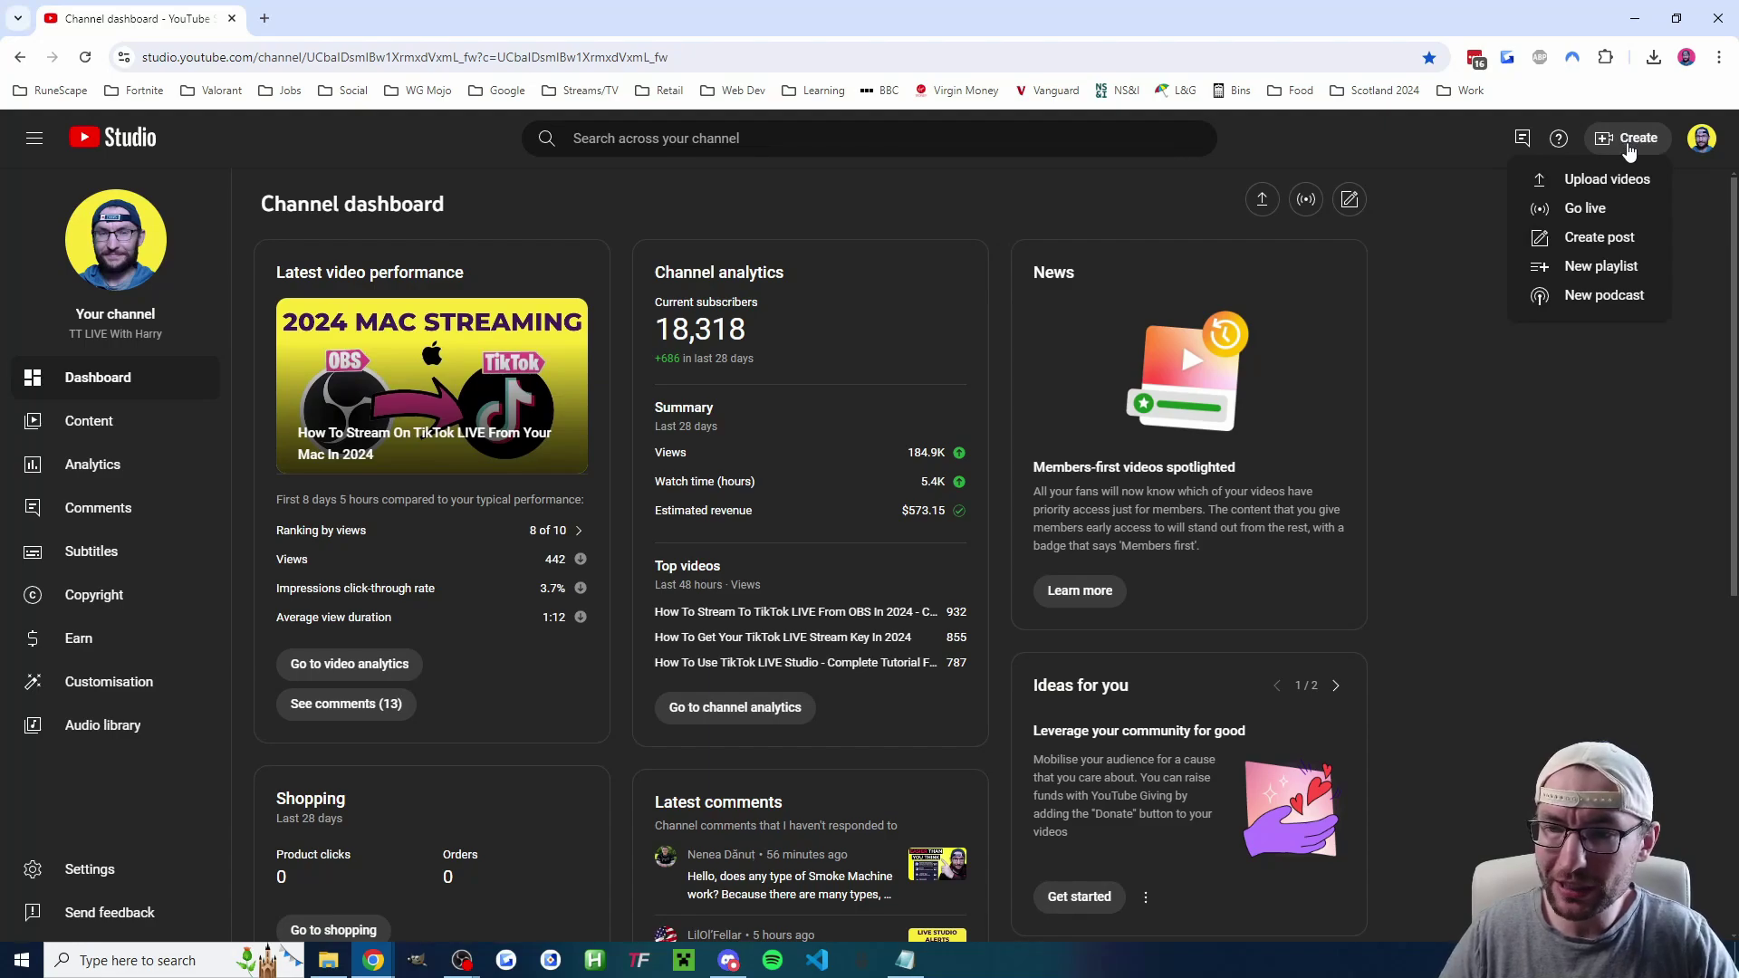
{"action": "left_click", "coordinate": [1583, 210]}
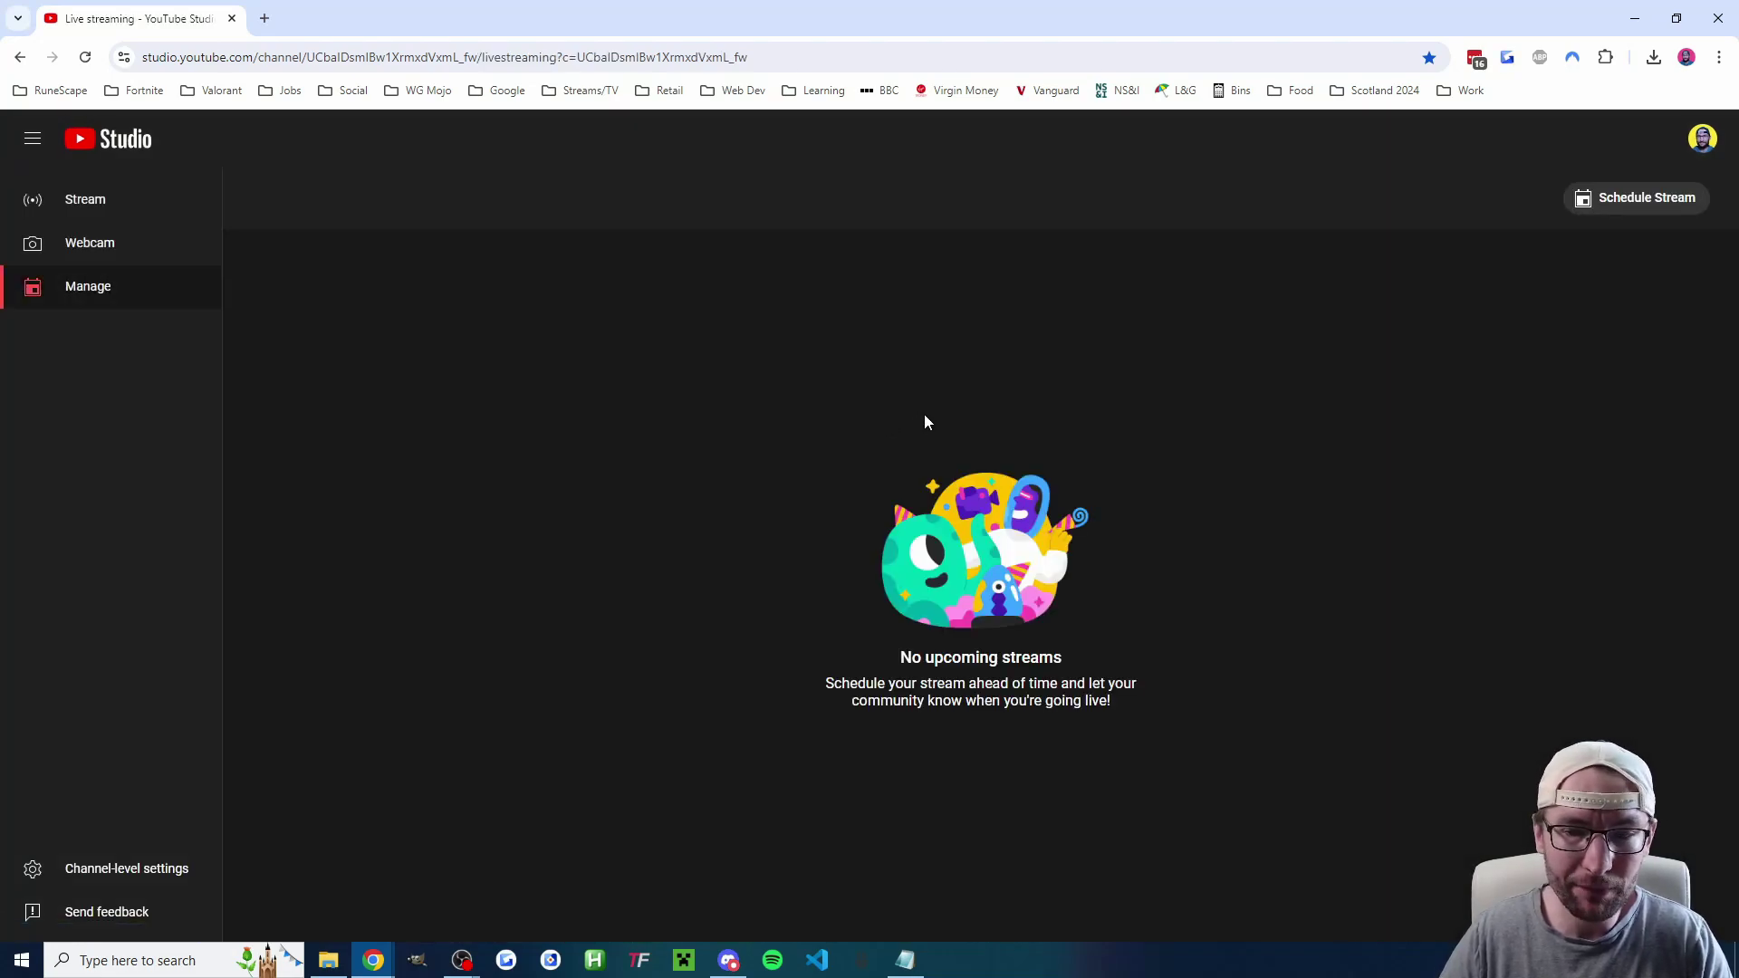
{"action": "left_click", "coordinate": [1638, 205]}
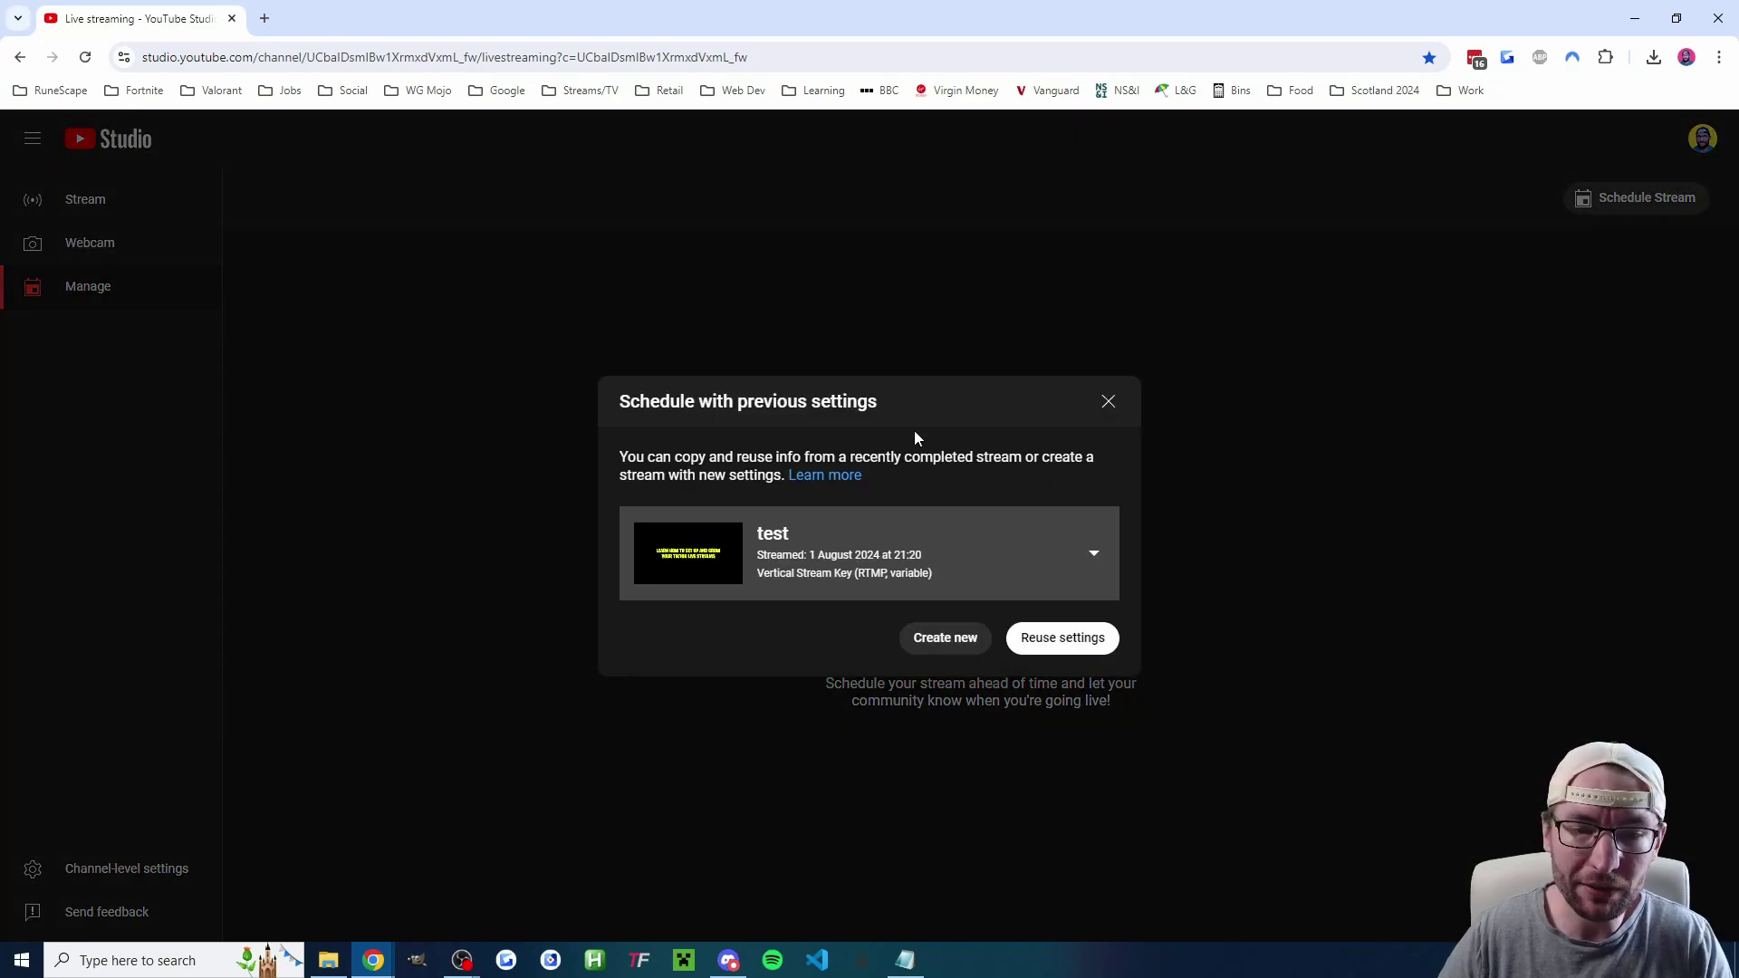
- Choose the earlier 'test' stream and reuse its settings
{"action": "left_click", "coordinate": [912, 553]}
{"action": "scroll", "coordinate": [896, 639], "scroll_direction": "down", "scroll_amount": 2}
{"action": "scroll", "coordinate": [877, 718], "scroll_direction": "up", "scroll_amount": 3}
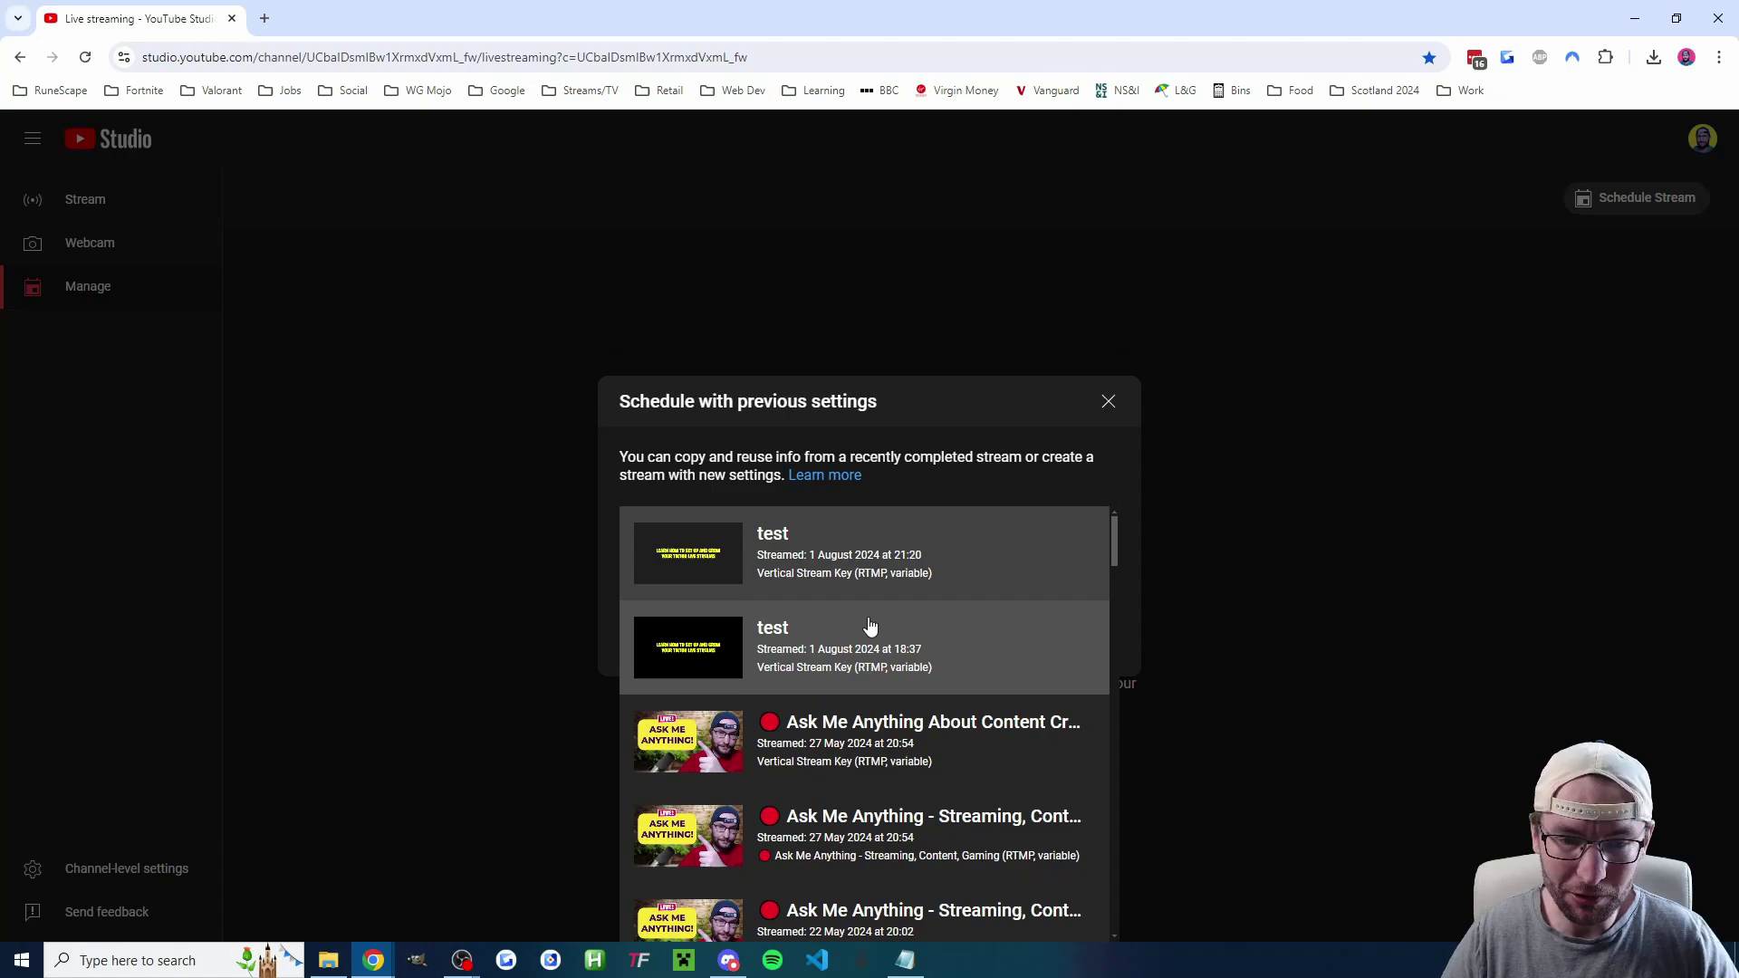
{"action": "left_click", "coordinate": [872, 548]}
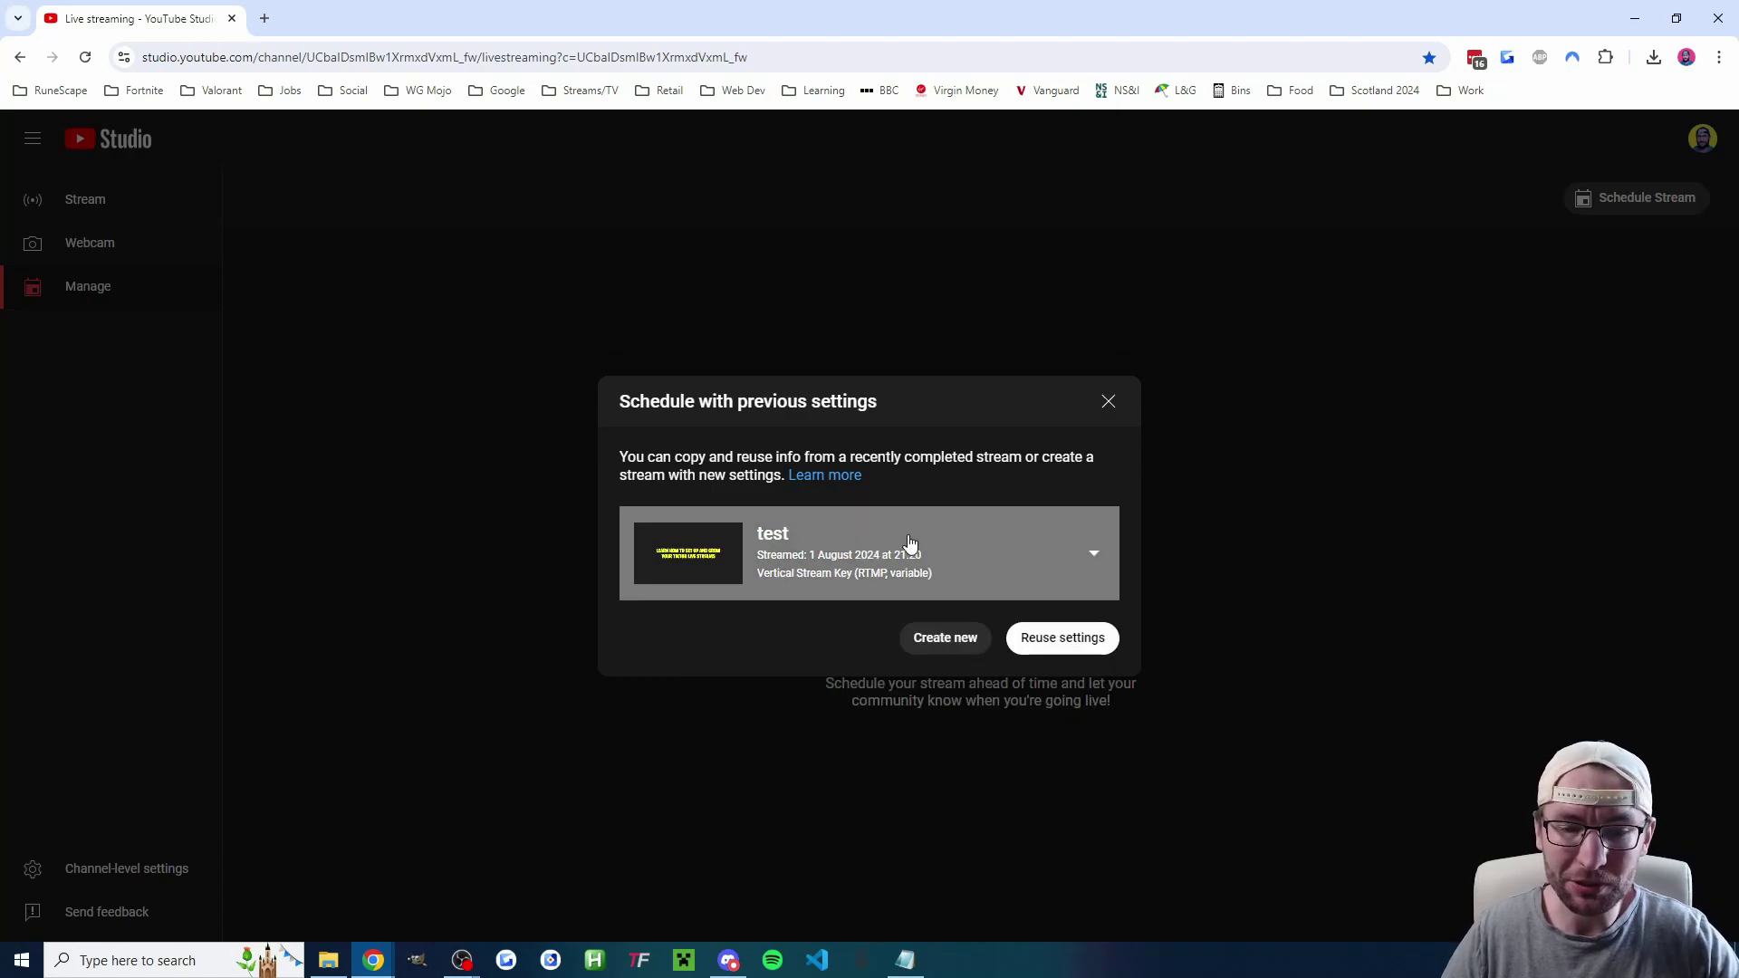
{"action": "left_click", "coordinate": [1072, 639]}
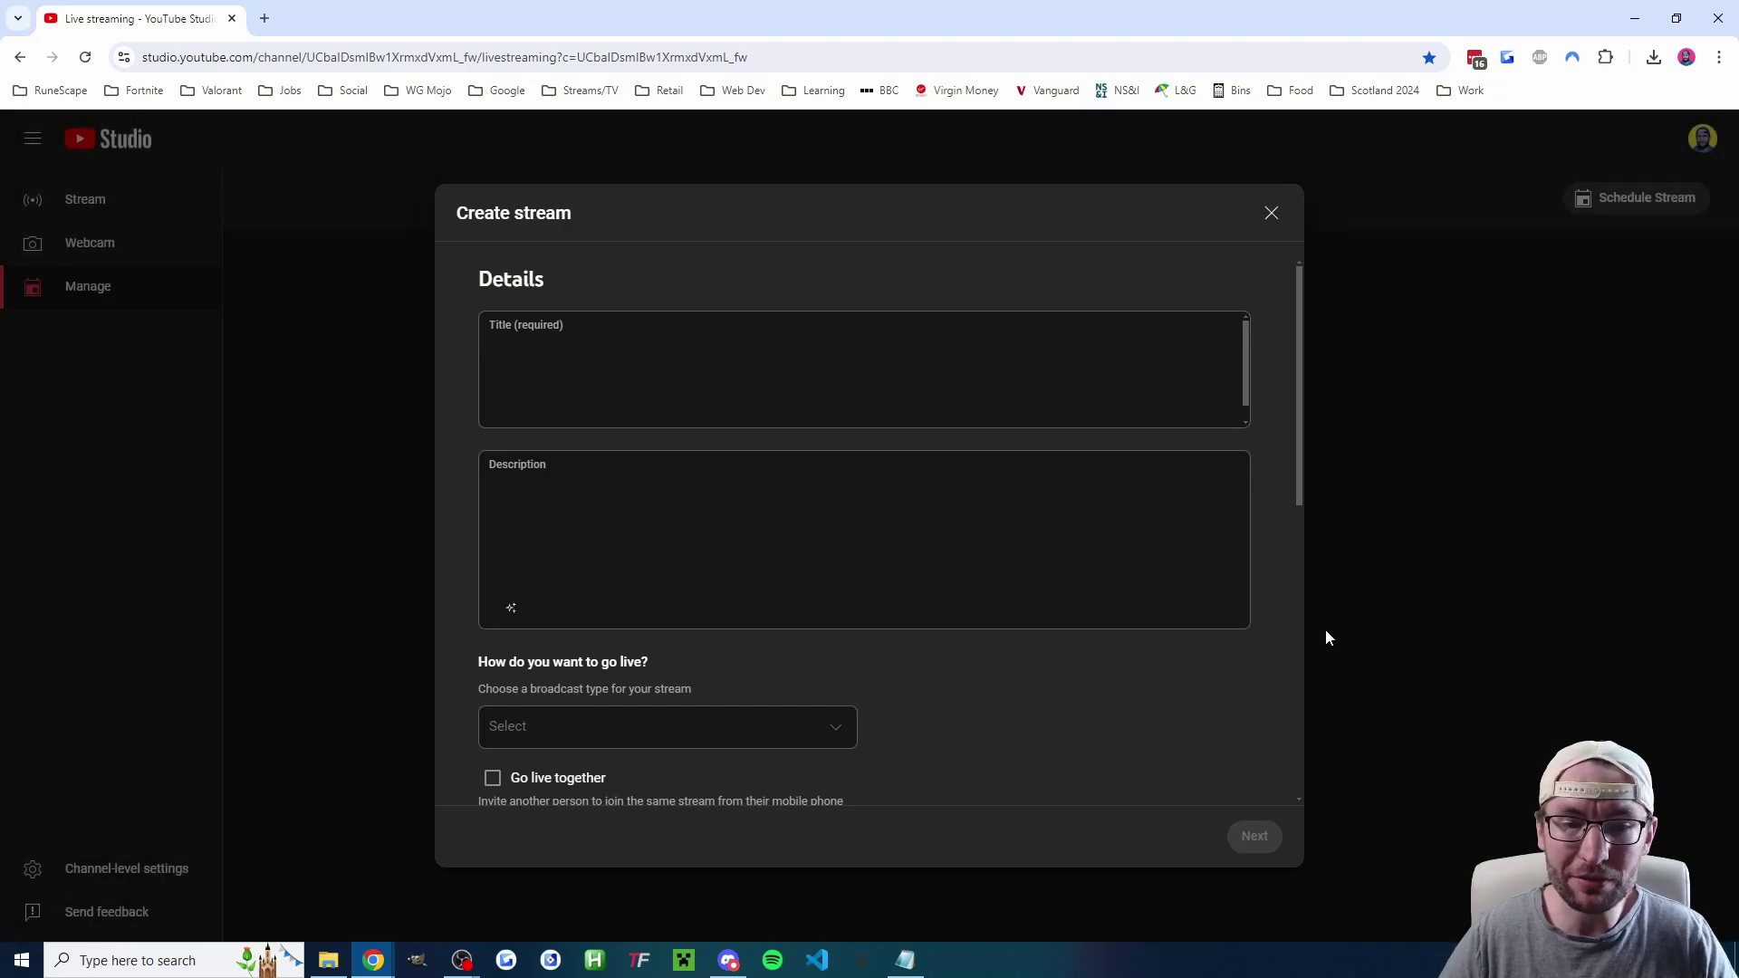
- Move past the monetisation and customisation pages to Visibility, with Unlisted chosen
{"action": "scroll", "coordinate": [984, 569], "scroll_direction": "down", "scroll_amount": 3}
{"action": "scroll", "coordinate": [933, 516], "scroll_direction": "up", "scroll_amount": 5}
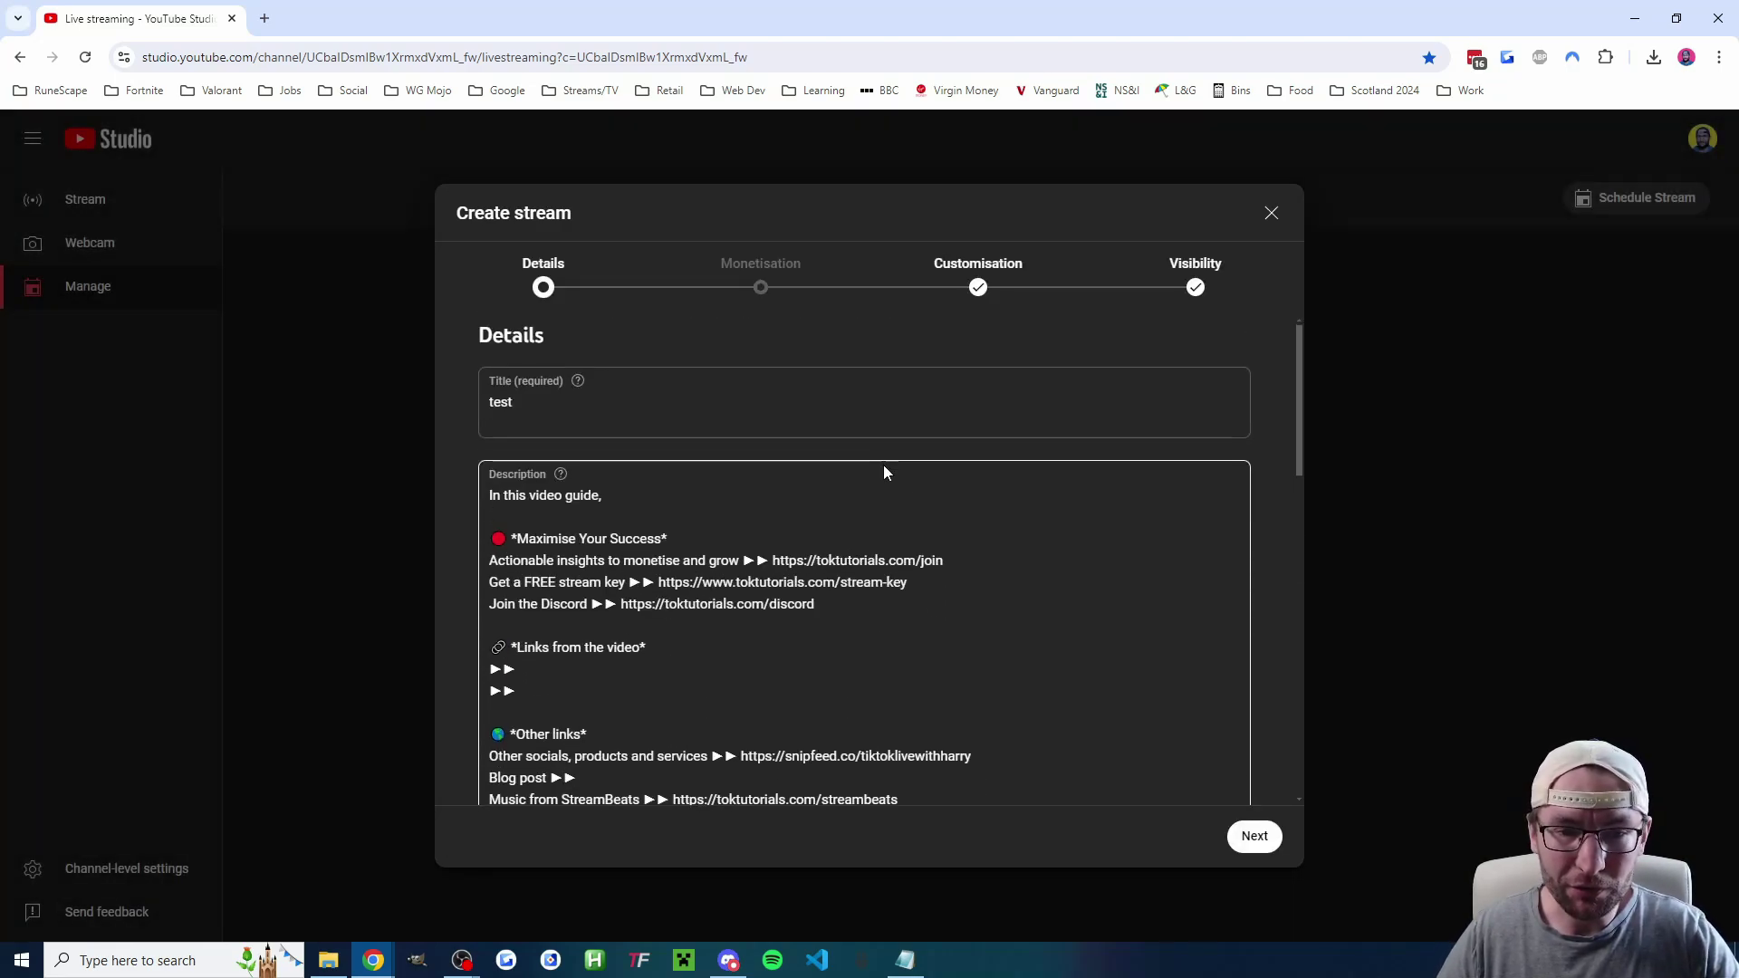
{"action": "left_click", "coordinate": [757, 271]}
{"action": "left_click", "coordinate": [1001, 297]}
{"action": "left_click", "coordinate": [1196, 288]}
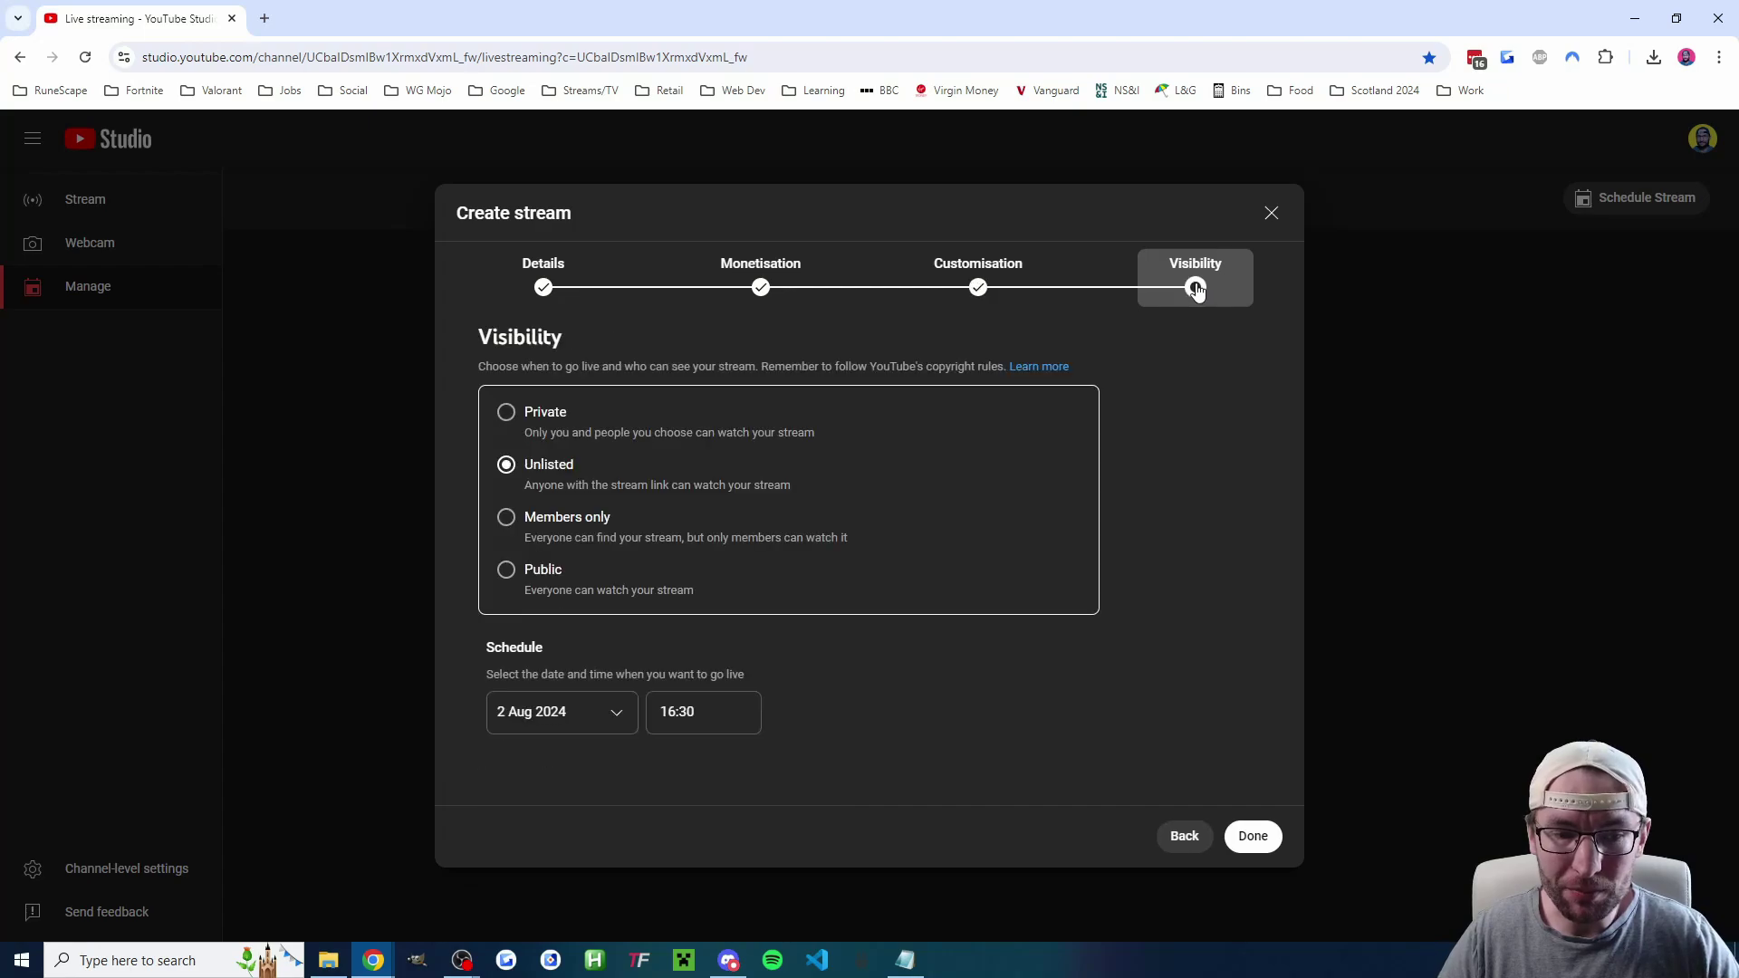
- Create the scheduled 'test' stream, keep the Vertical Stream Key selected, and copy that key
{"action": "left_click", "coordinate": [1254, 837]}
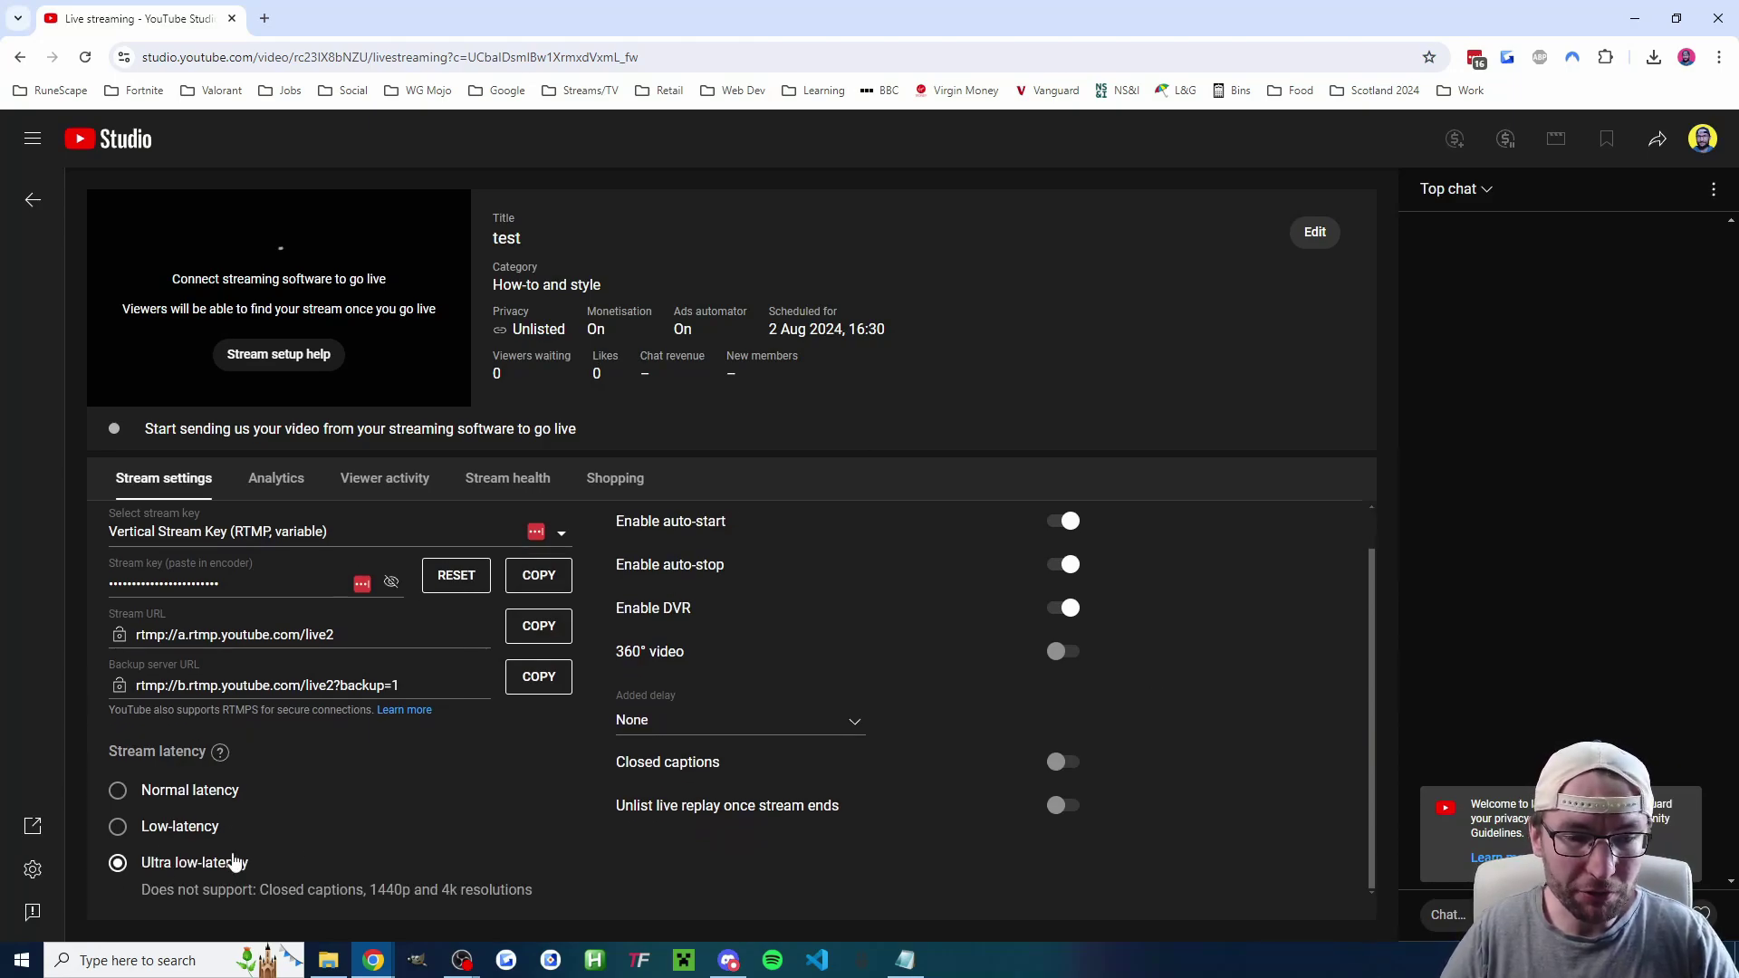
{"action": "scroll", "coordinate": [602, 687], "scroll_direction": "up", "scroll_amount": 1}
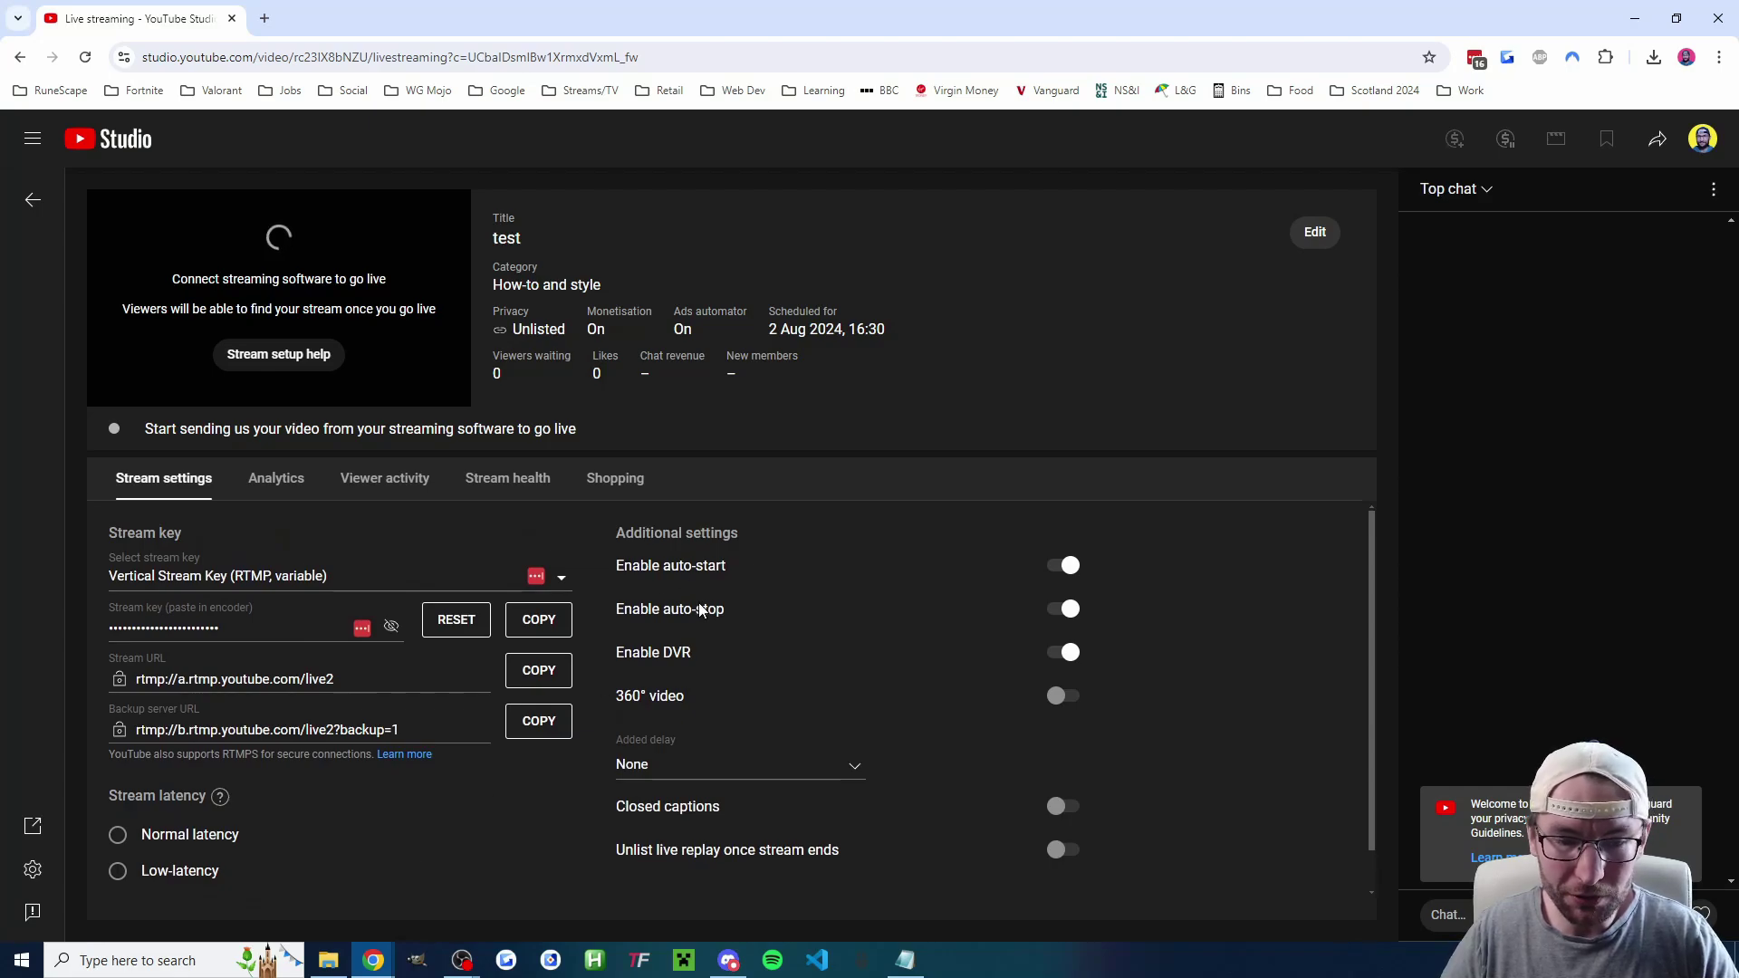
{"action": "left_click", "coordinate": [277, 578]}
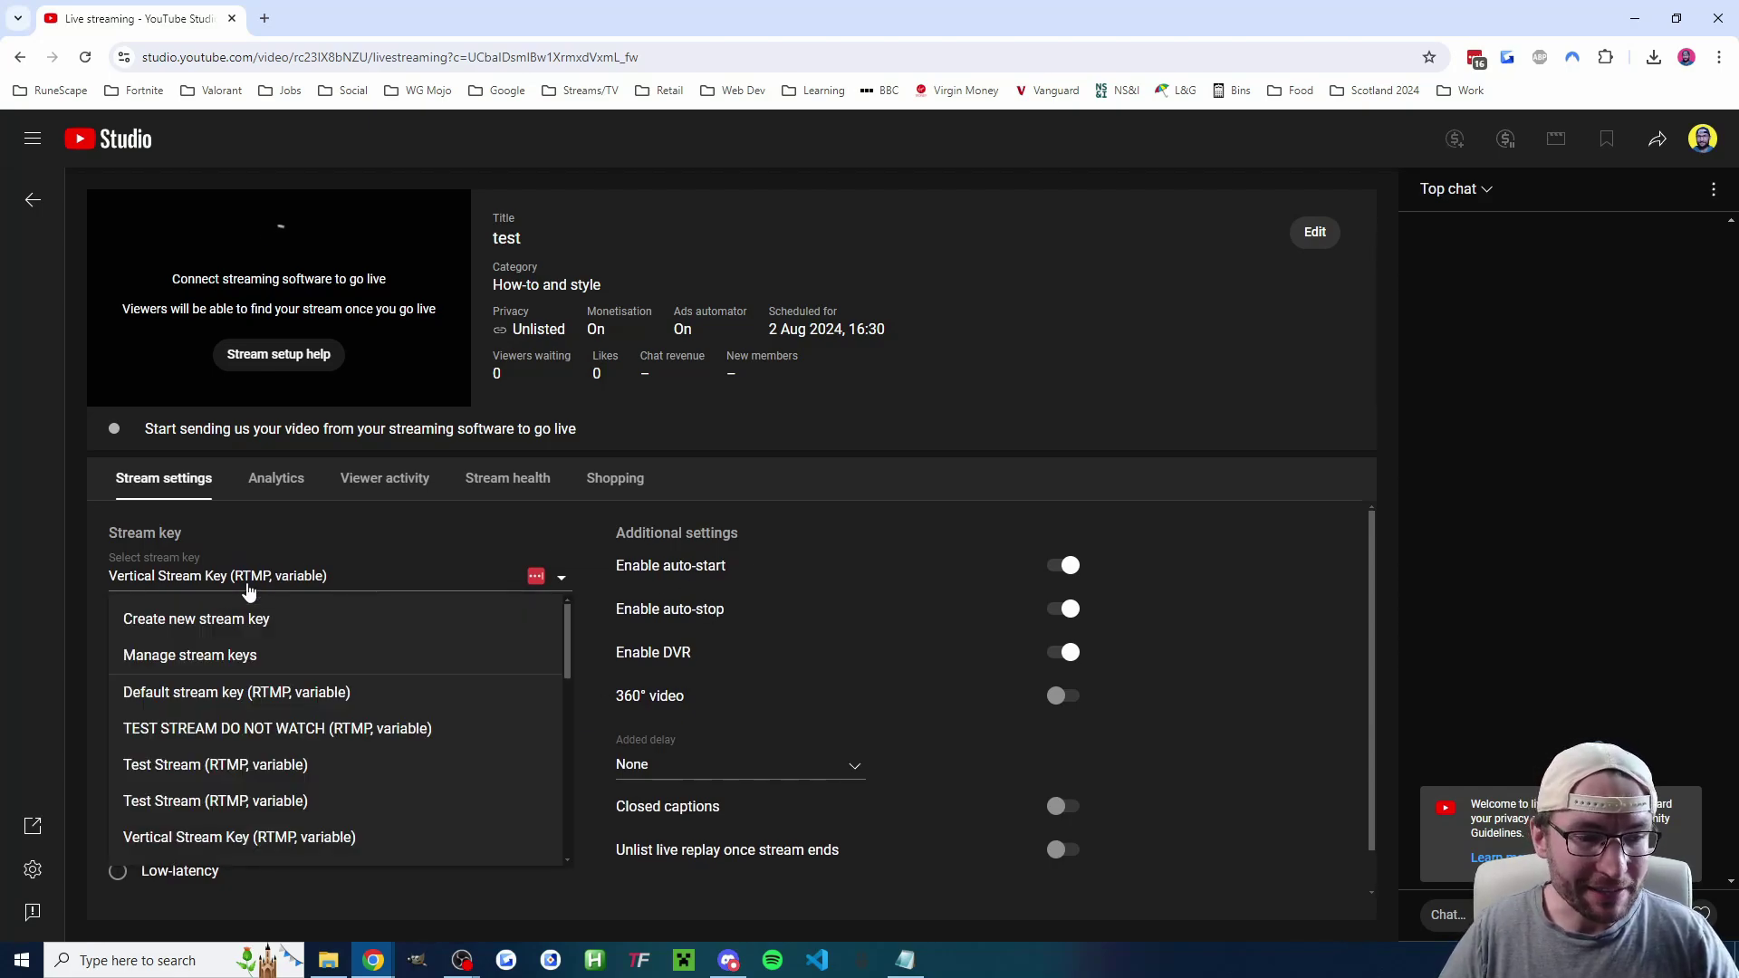
{"action": "scroll", "coordinate": [267, 707], "scroll_direction": "down", "scroll_amount": 1}
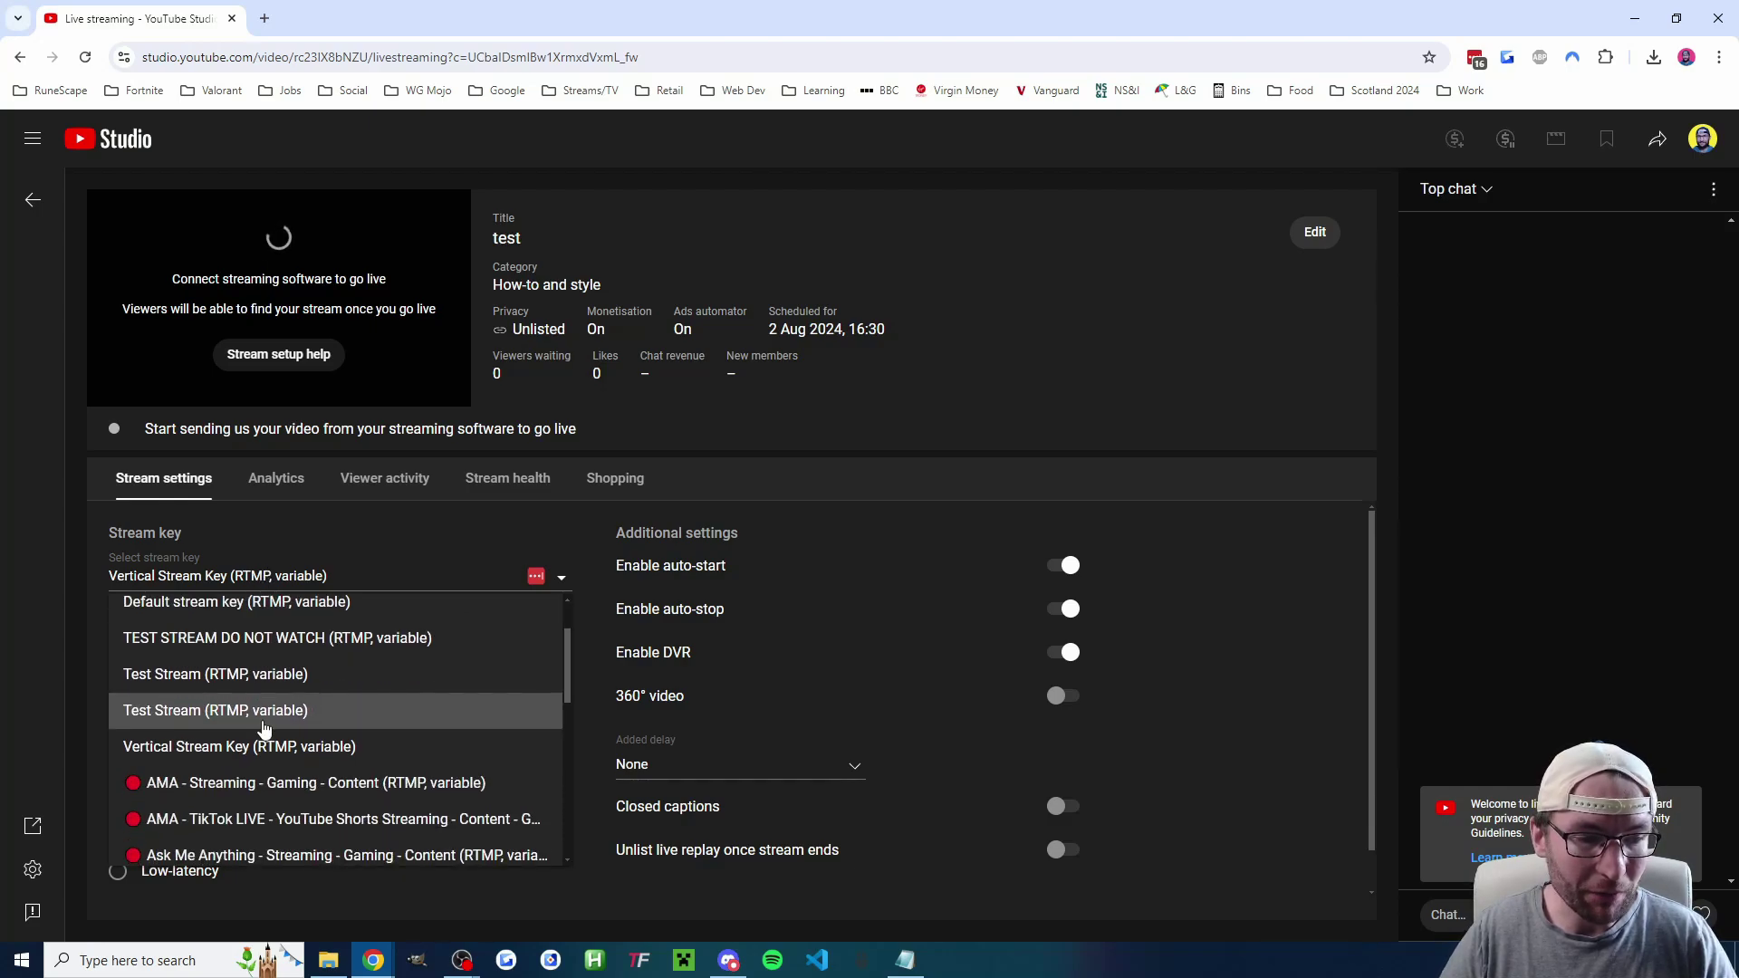
{"action": "scroll", "coordinate": [272, 745], "scroll_direction": "up", "scroll_amount": 1}
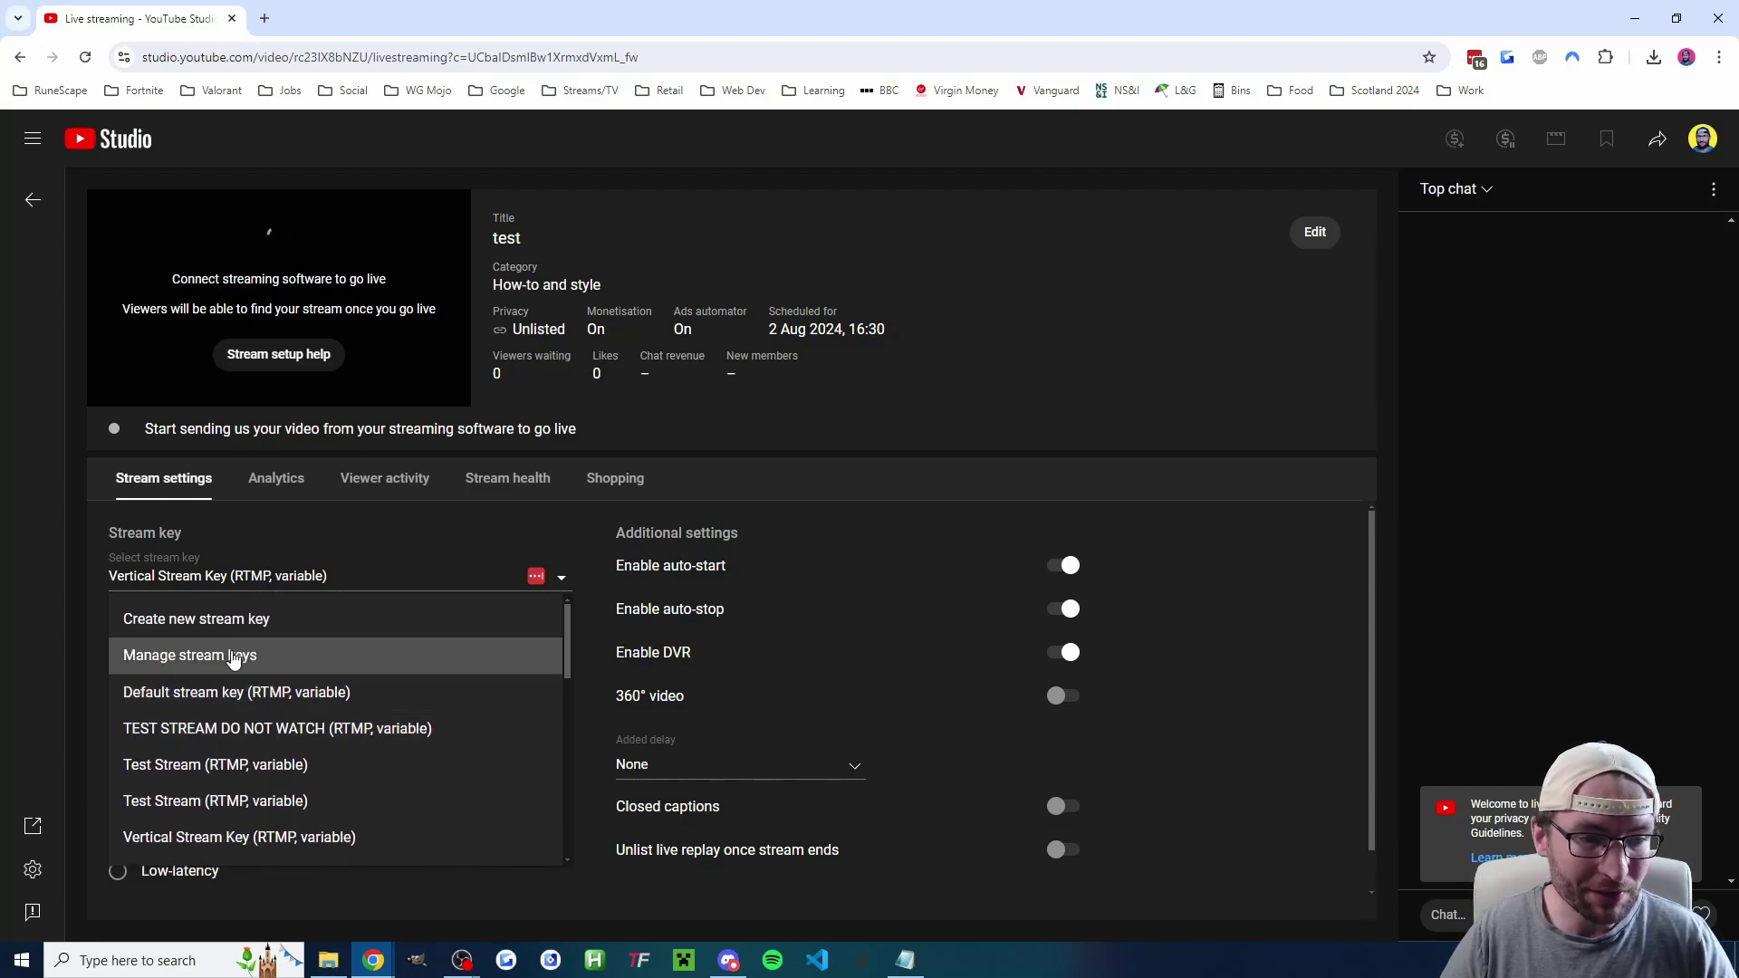
{"action": "left_click", "coordinate": [347, 530]}
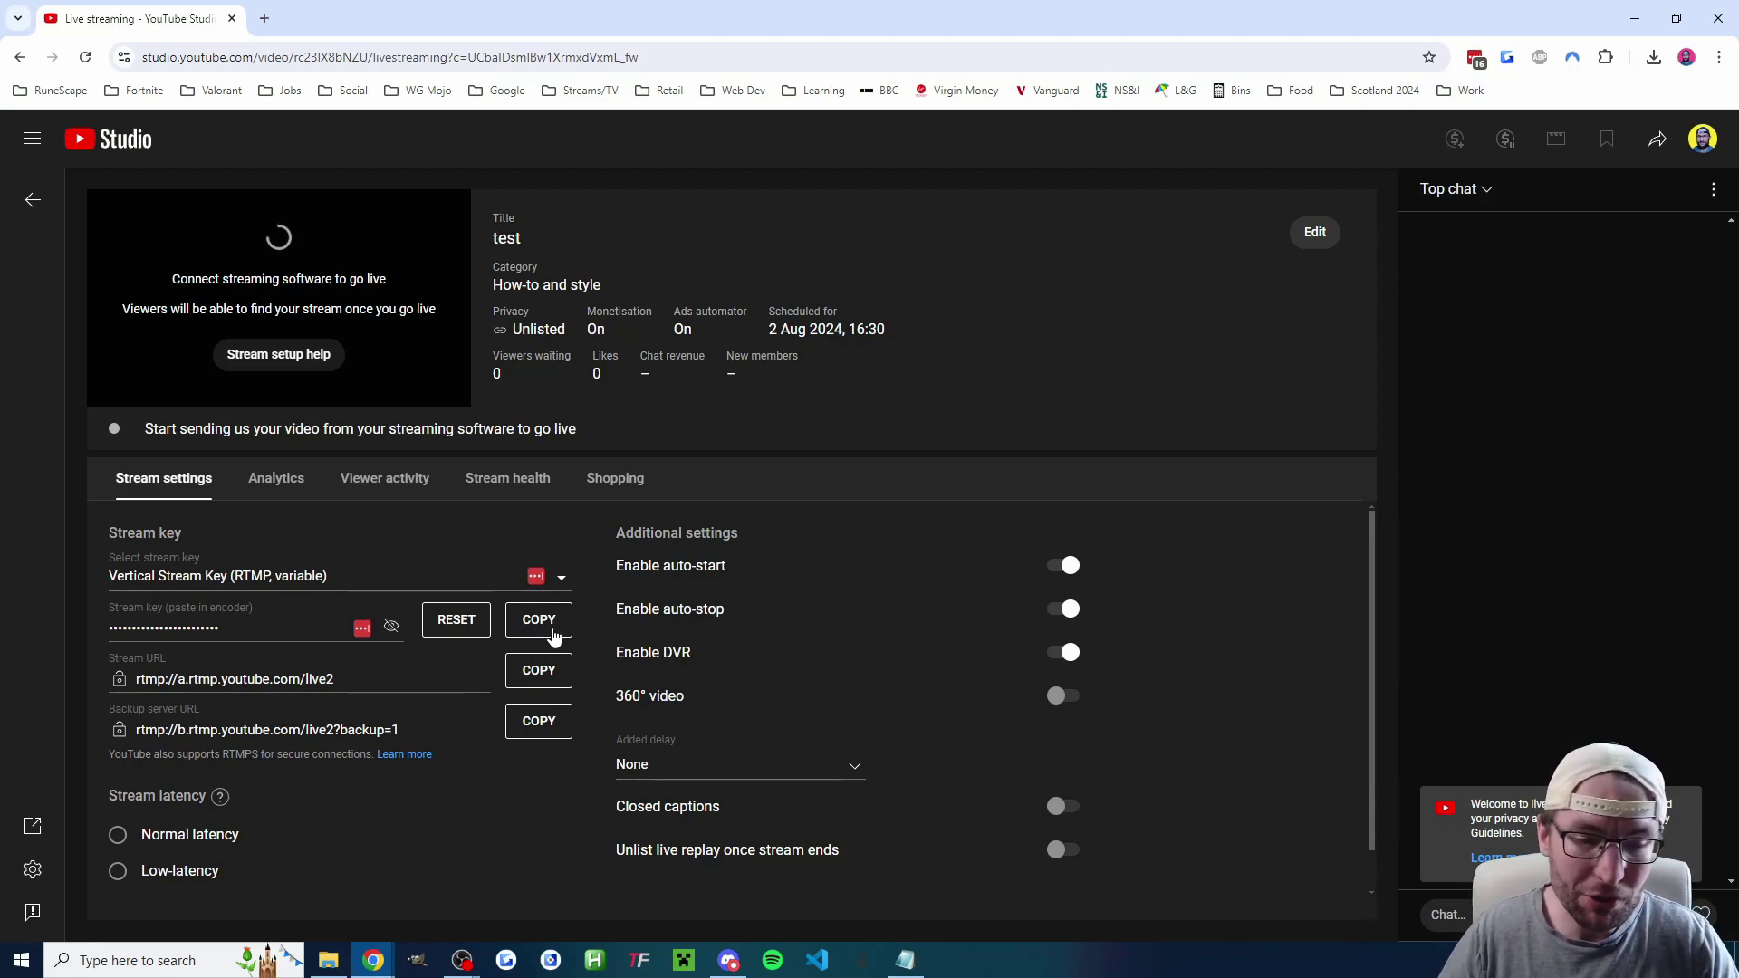
{"action": "left_click", "coordinate": [547, 625]}
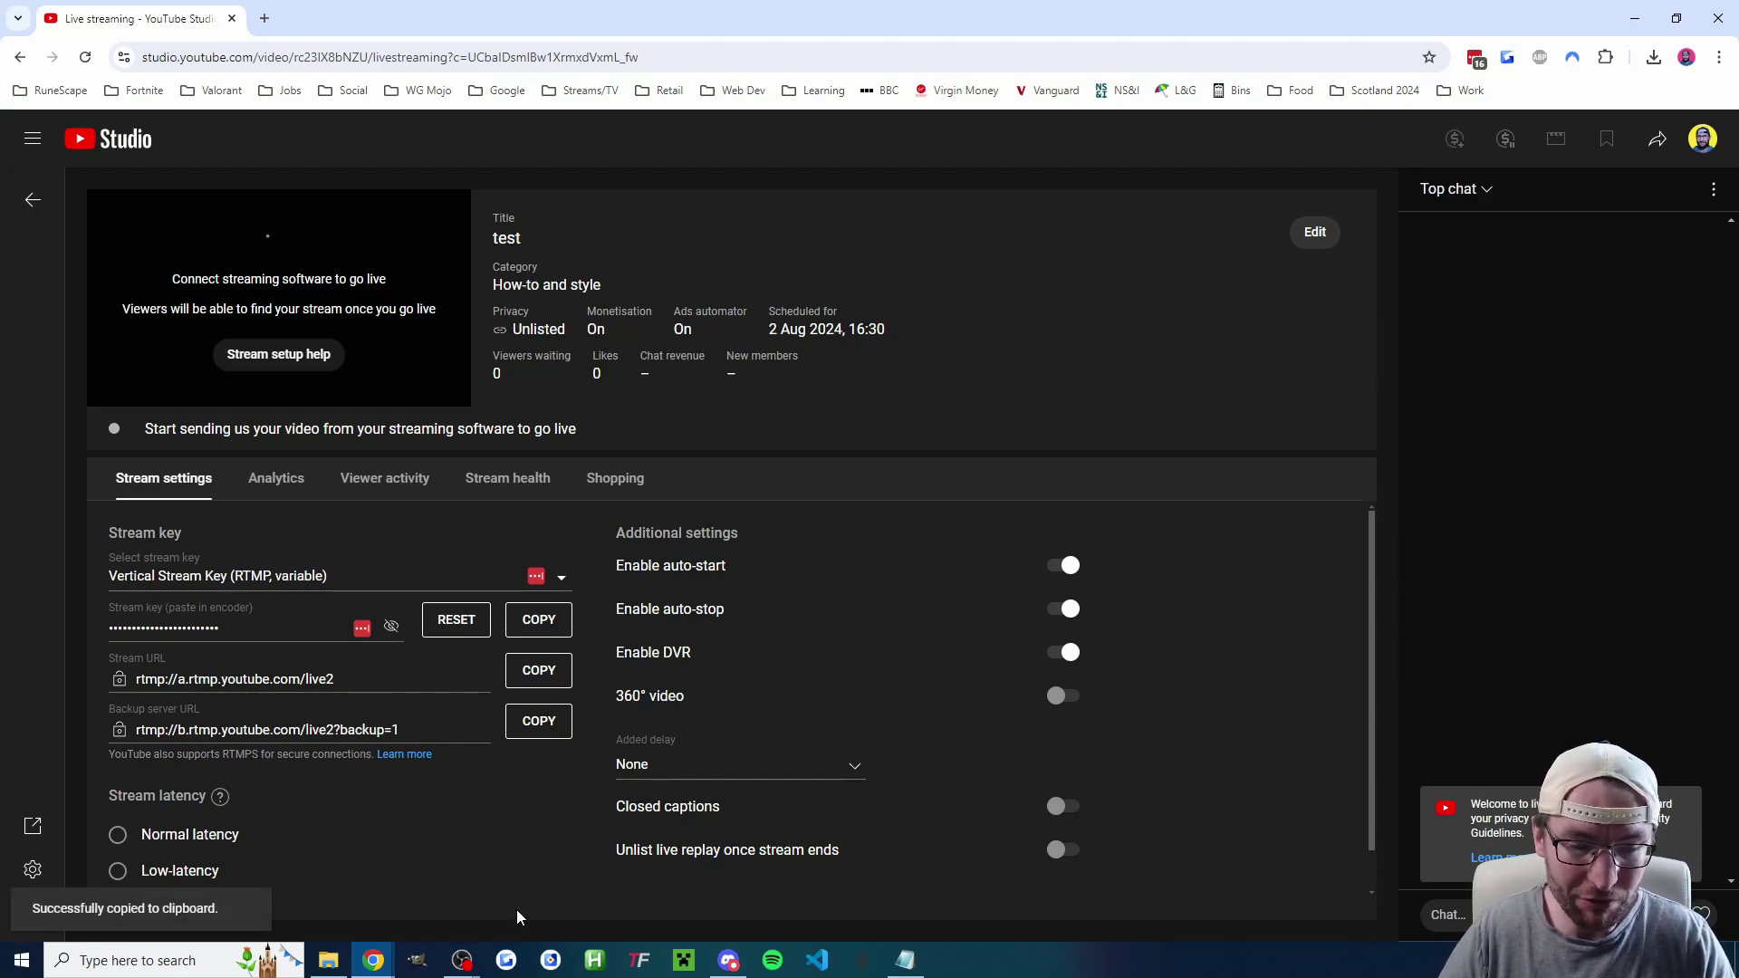
- Paste the copied key into YouTube Stream Key, then create and save the YouTube Shorts output
{"action": "mouse_move", "coordinate": [462, 960]}
{"action": "left_click", "coordinate": [443, 877]}
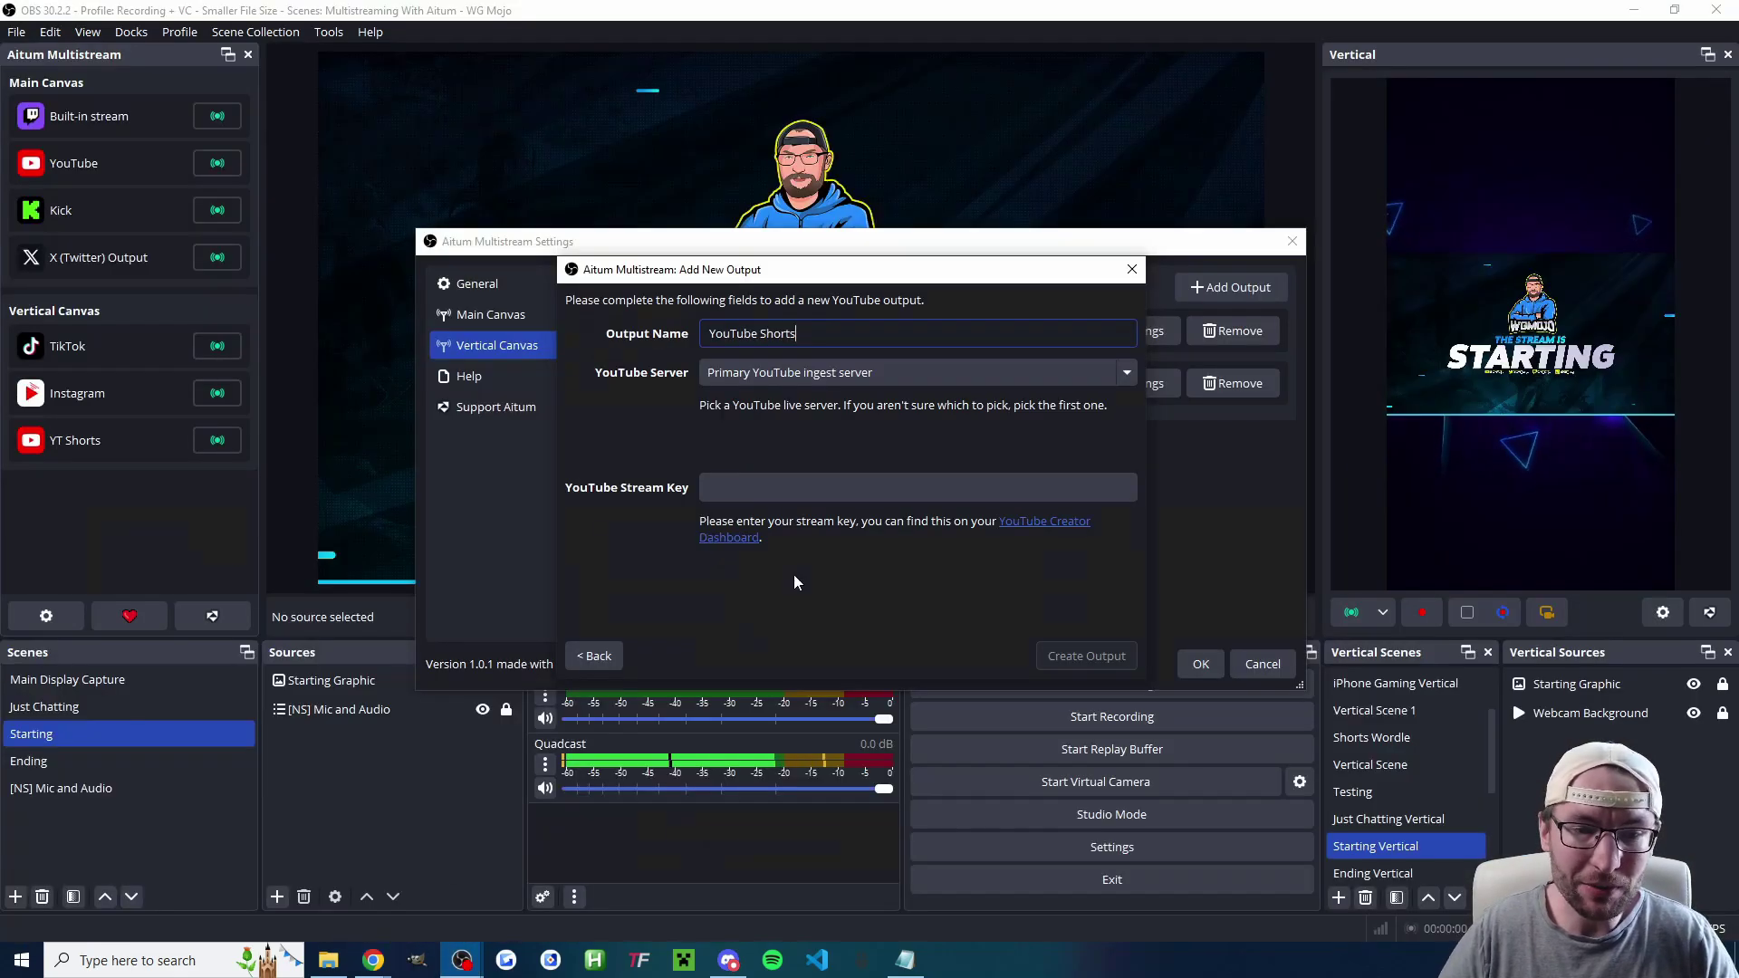
{"action": "left_click", "coordinate": [757, 480]}
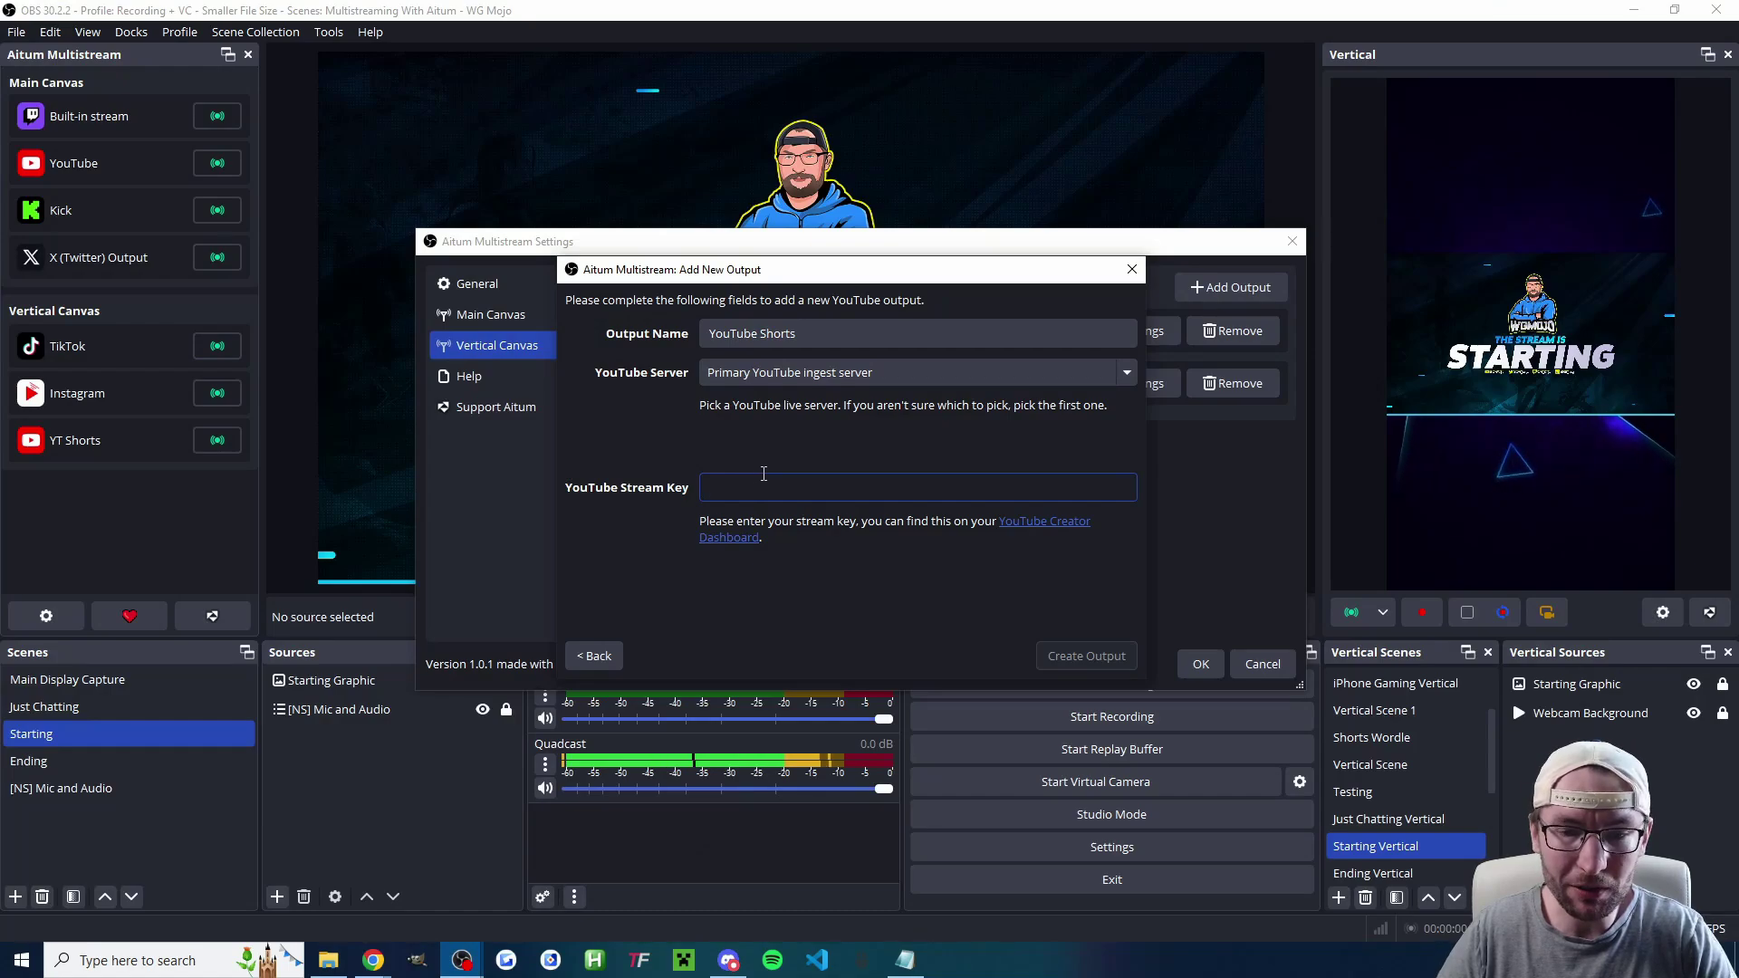
{"action": "key", "text": "ctrl+v"}
{"action": "left_click", "coordinate": [1086, 655]}
{"action": "left_click", "coordinate": [1088, 632]}
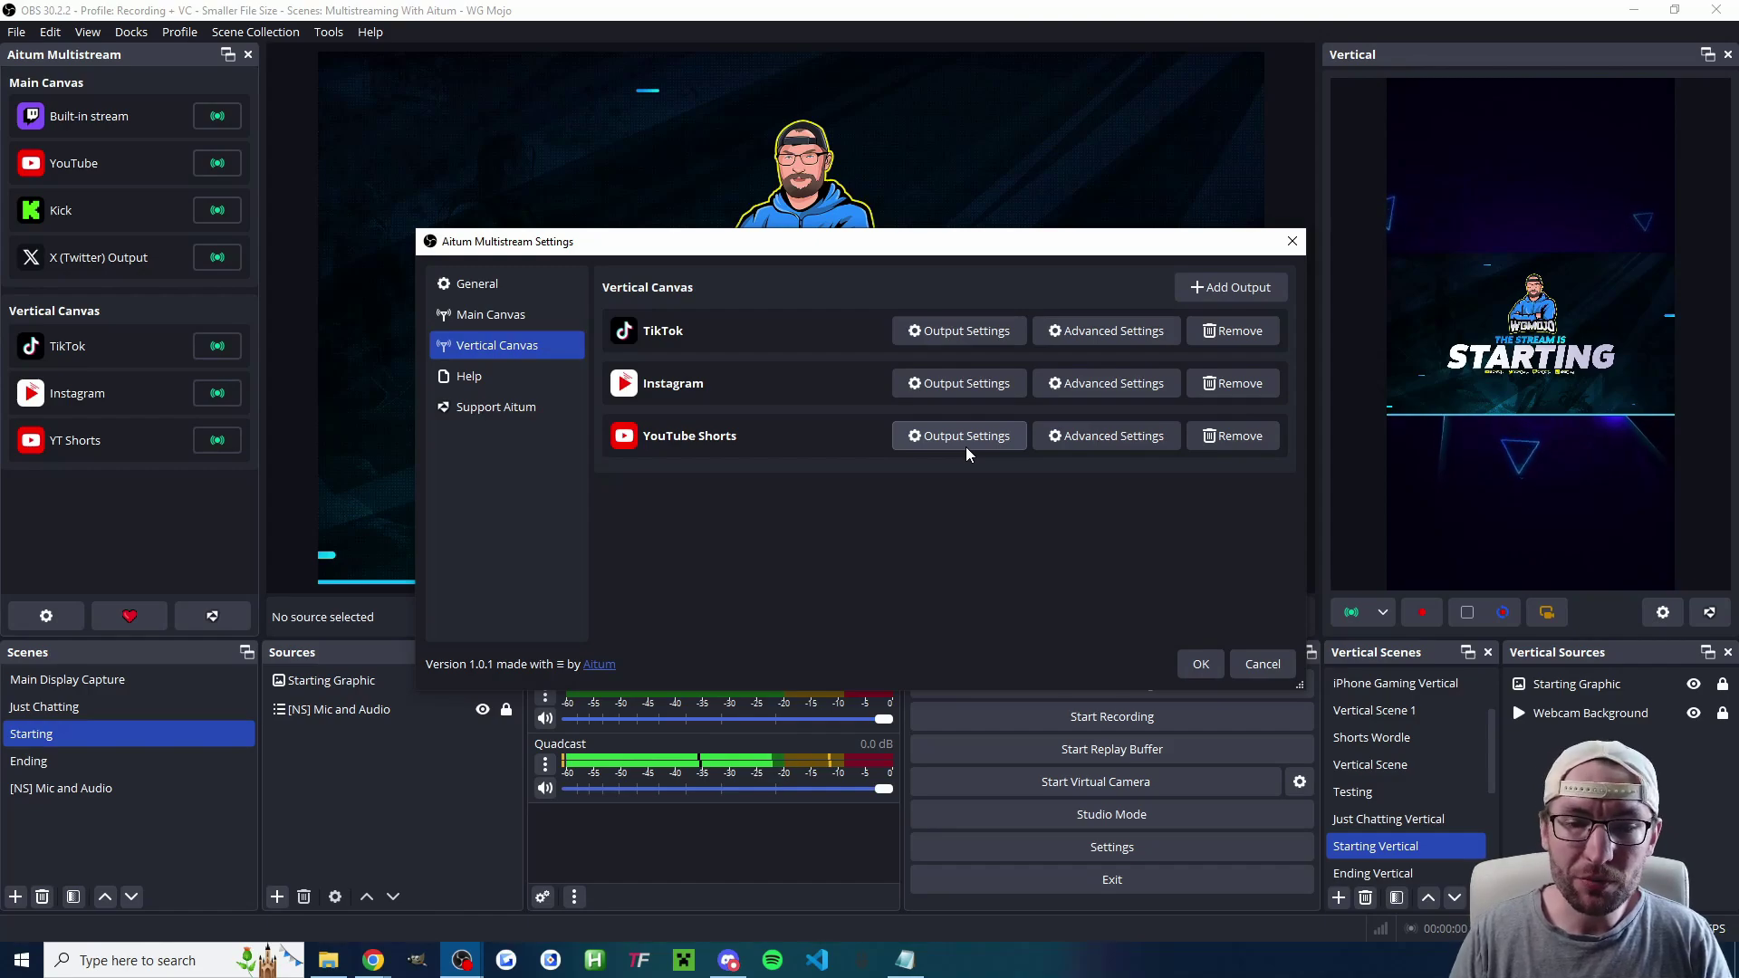
- Confirm in Advanced Settings that YouTube Shorts uses the Vertical Encoder, then begin another output
{"action": "left_click", "coordinate": [1085, 441]}
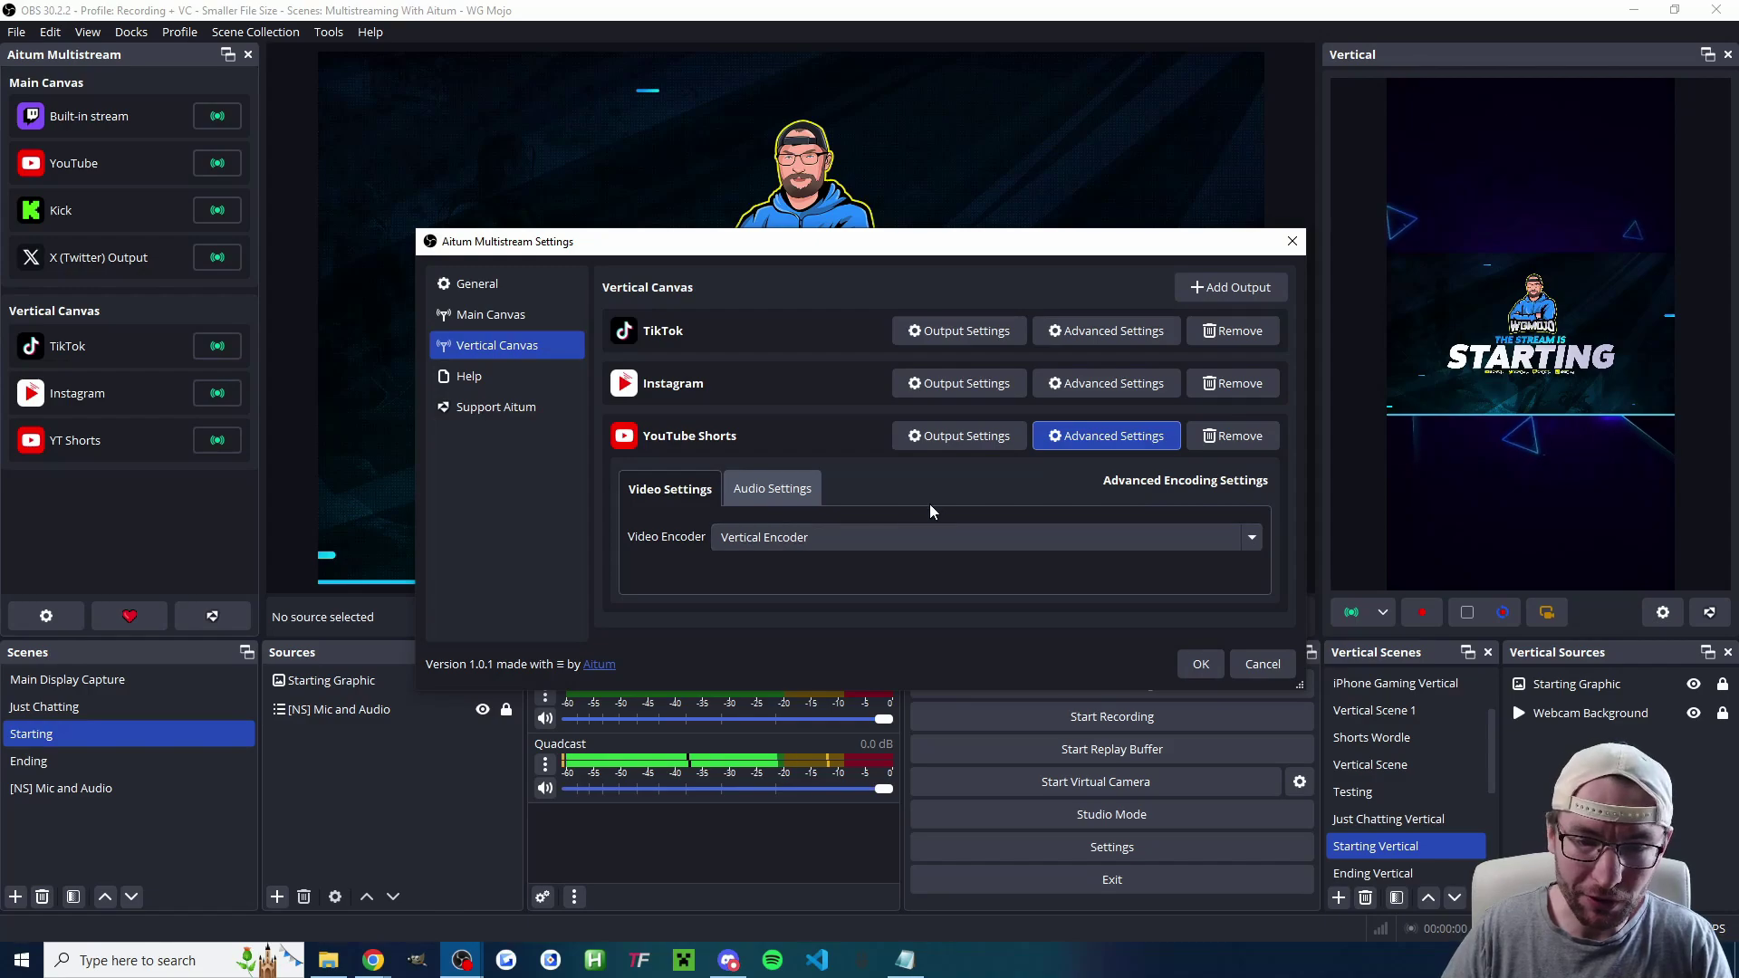
{"action": "key", "text": "alt+Tab"}
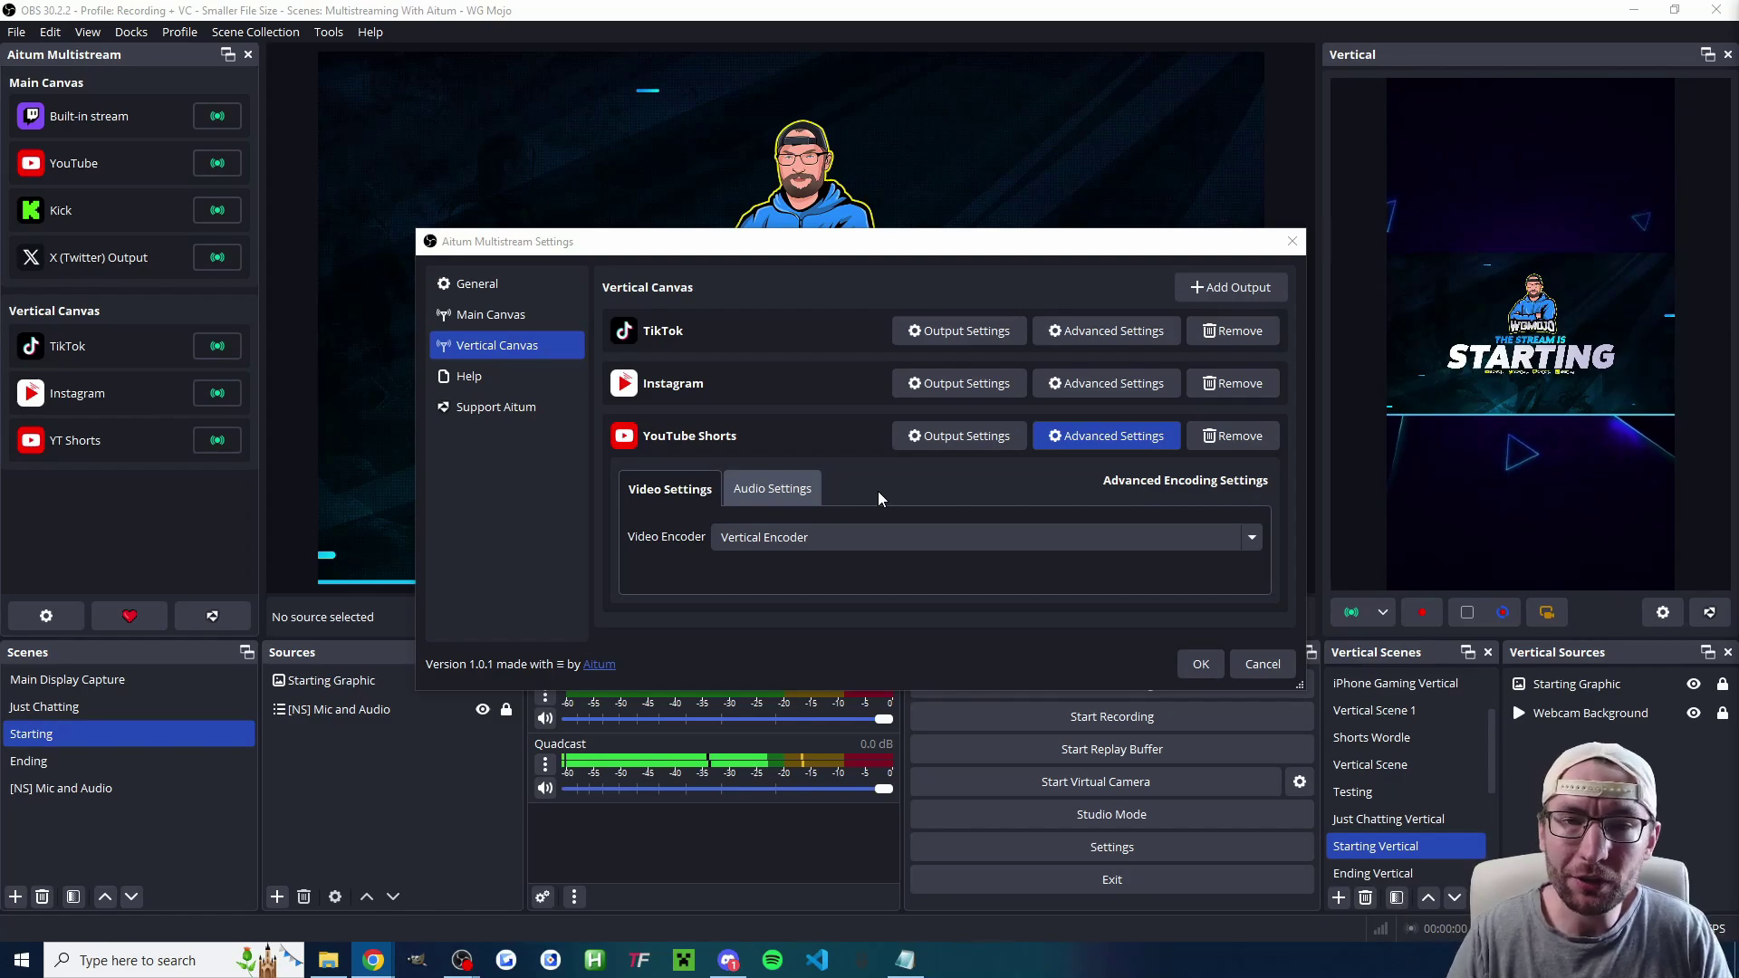
{"action": "key", "text": "alt+Tab"}
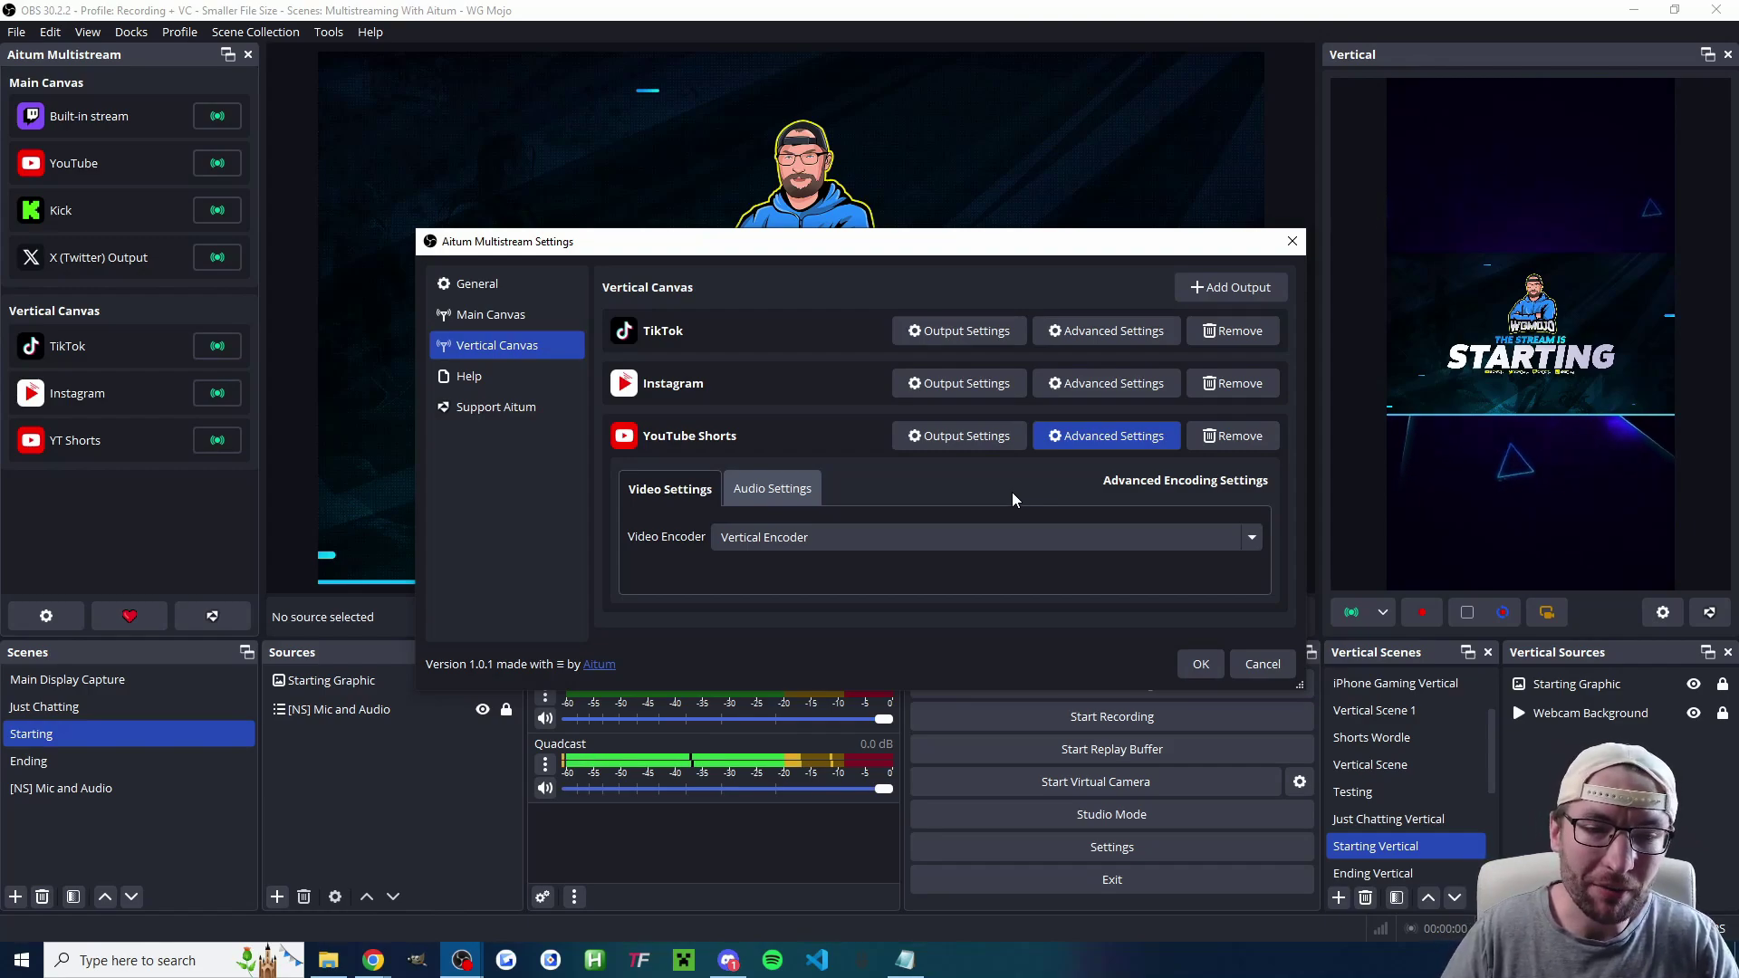
{"action": "left_click", "coordinate": [1231, 287]}
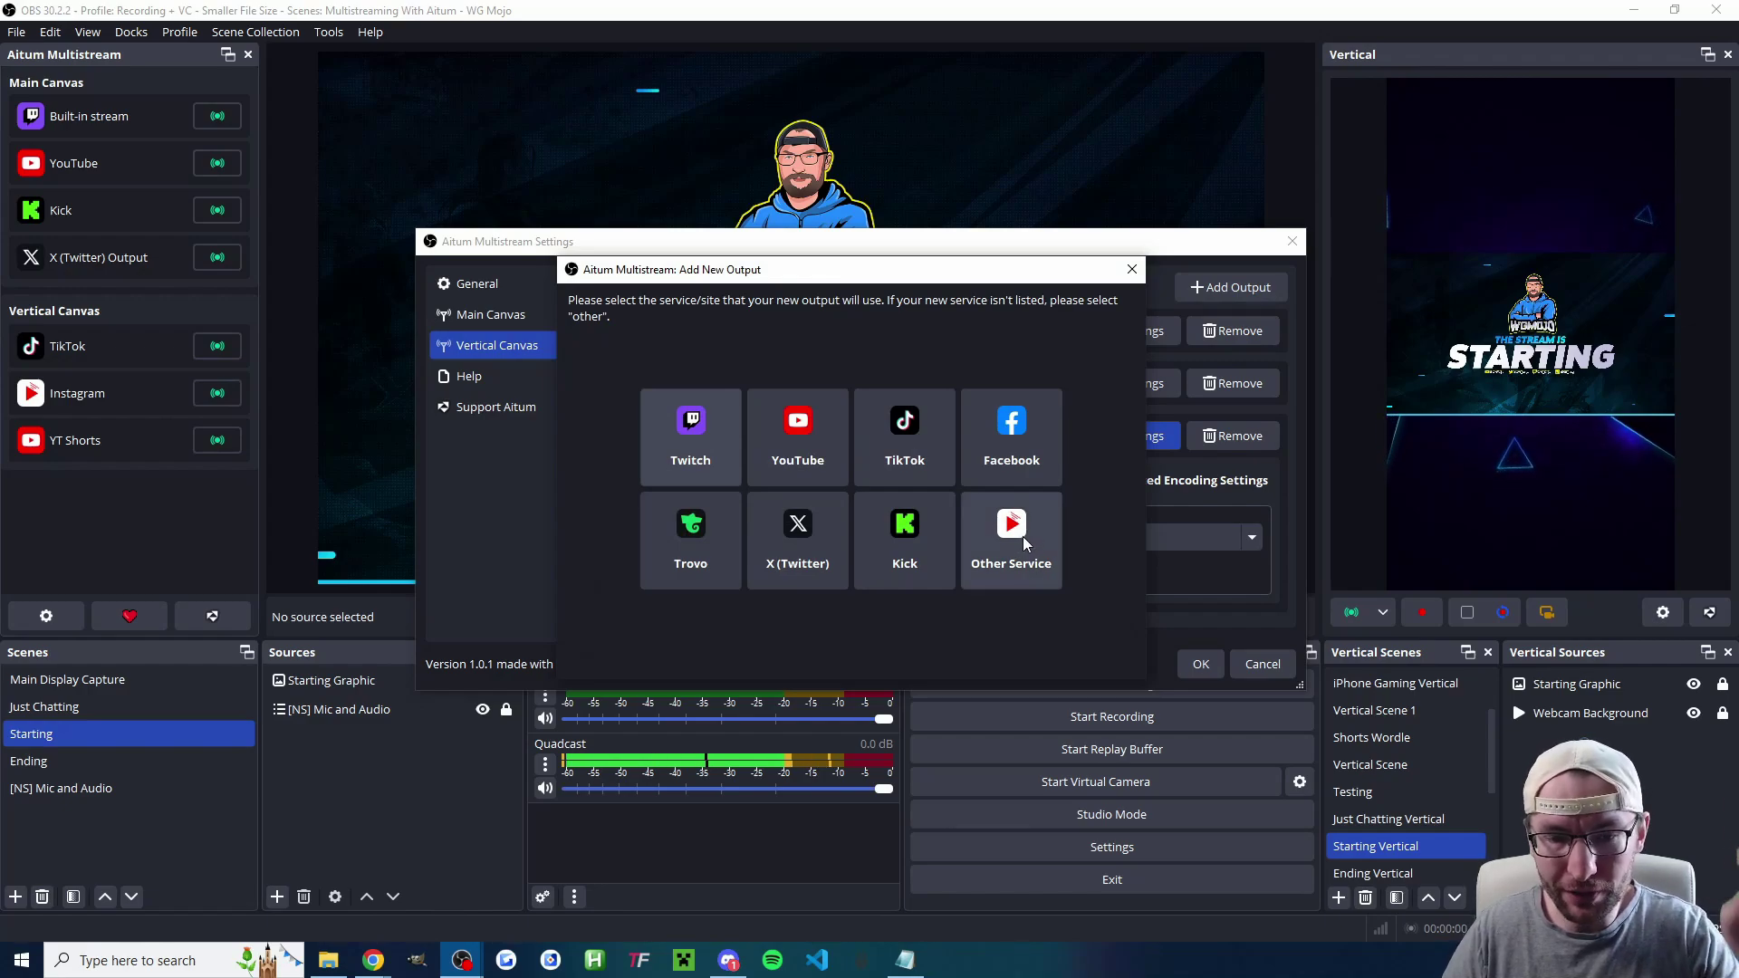
- Close the output picker, review the Main Canvas outputs (YouTube, Kick, X), and return to Chrome
{"action": "left_click", "coordinate": [1131, 270]}
{"action": "left_click", "coordinate": [562, 317]}
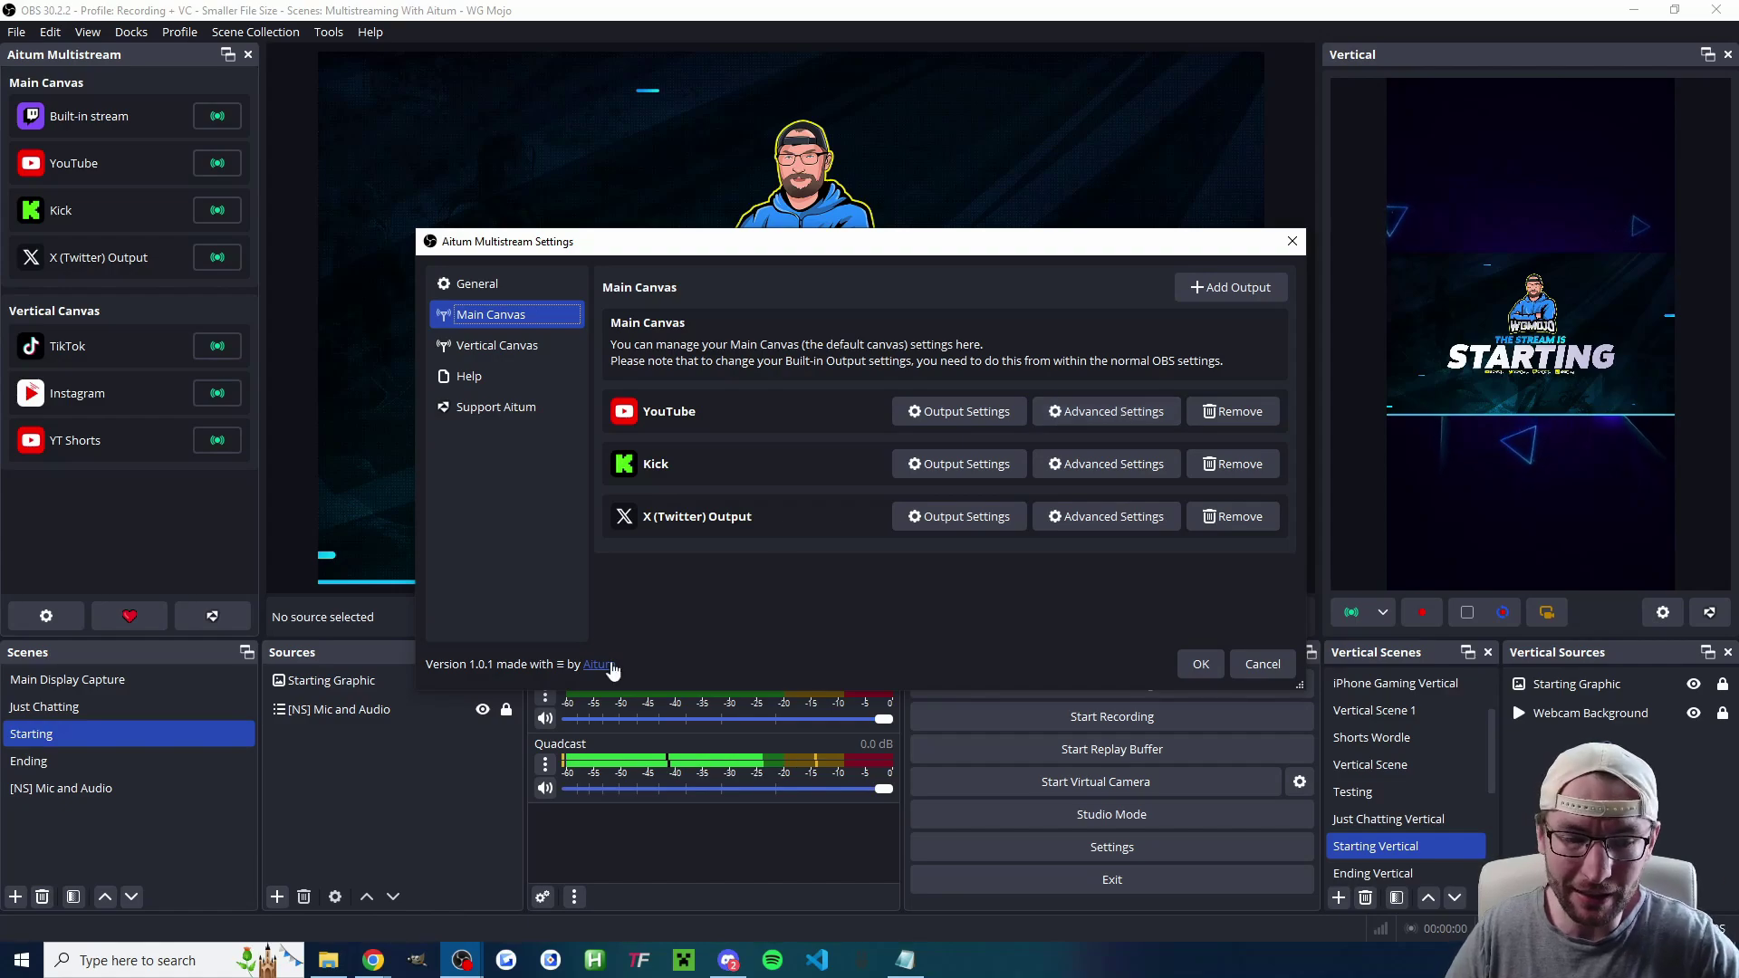
{"action": "left_click", "coordinate": [373, 961]}
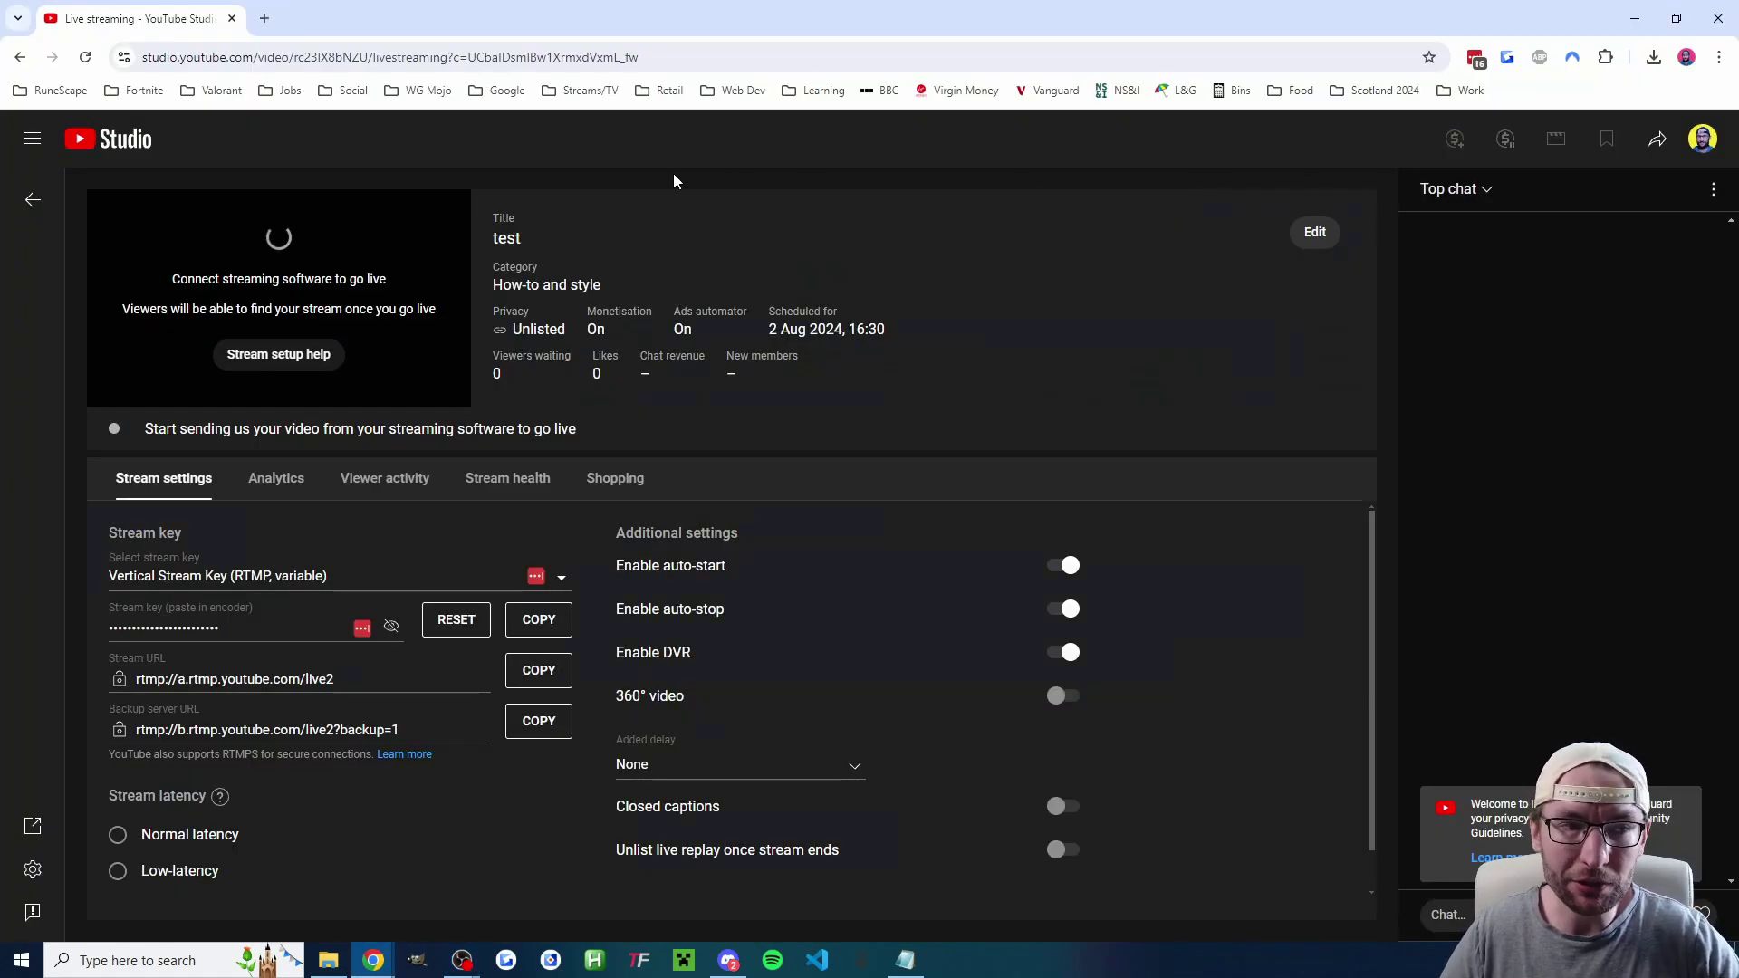
- Go back from the 'test' stream to YouTube Studio's Live streaming overview
{"action": "left_click", "coordinate": [29, 203]}
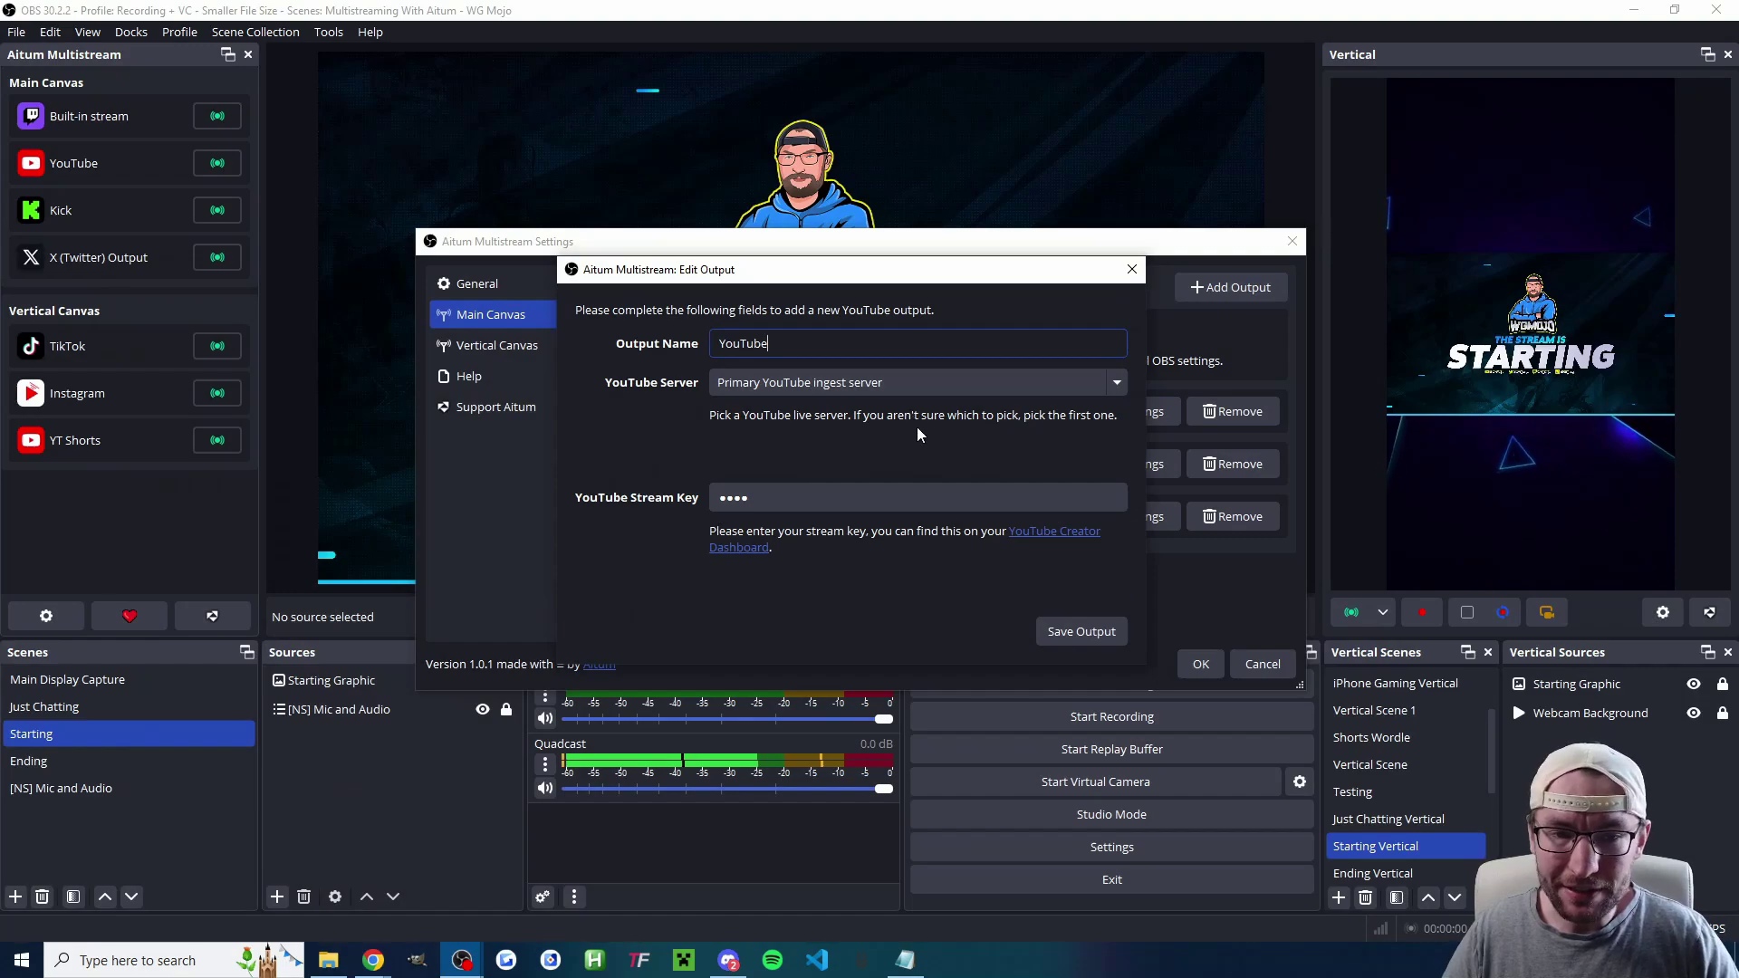
- Save the main YouTube output, add a Kick output, and copy the key from the Kick Creator Dashboard
{"action": "left_click", "coordinate": [1082, 631]}
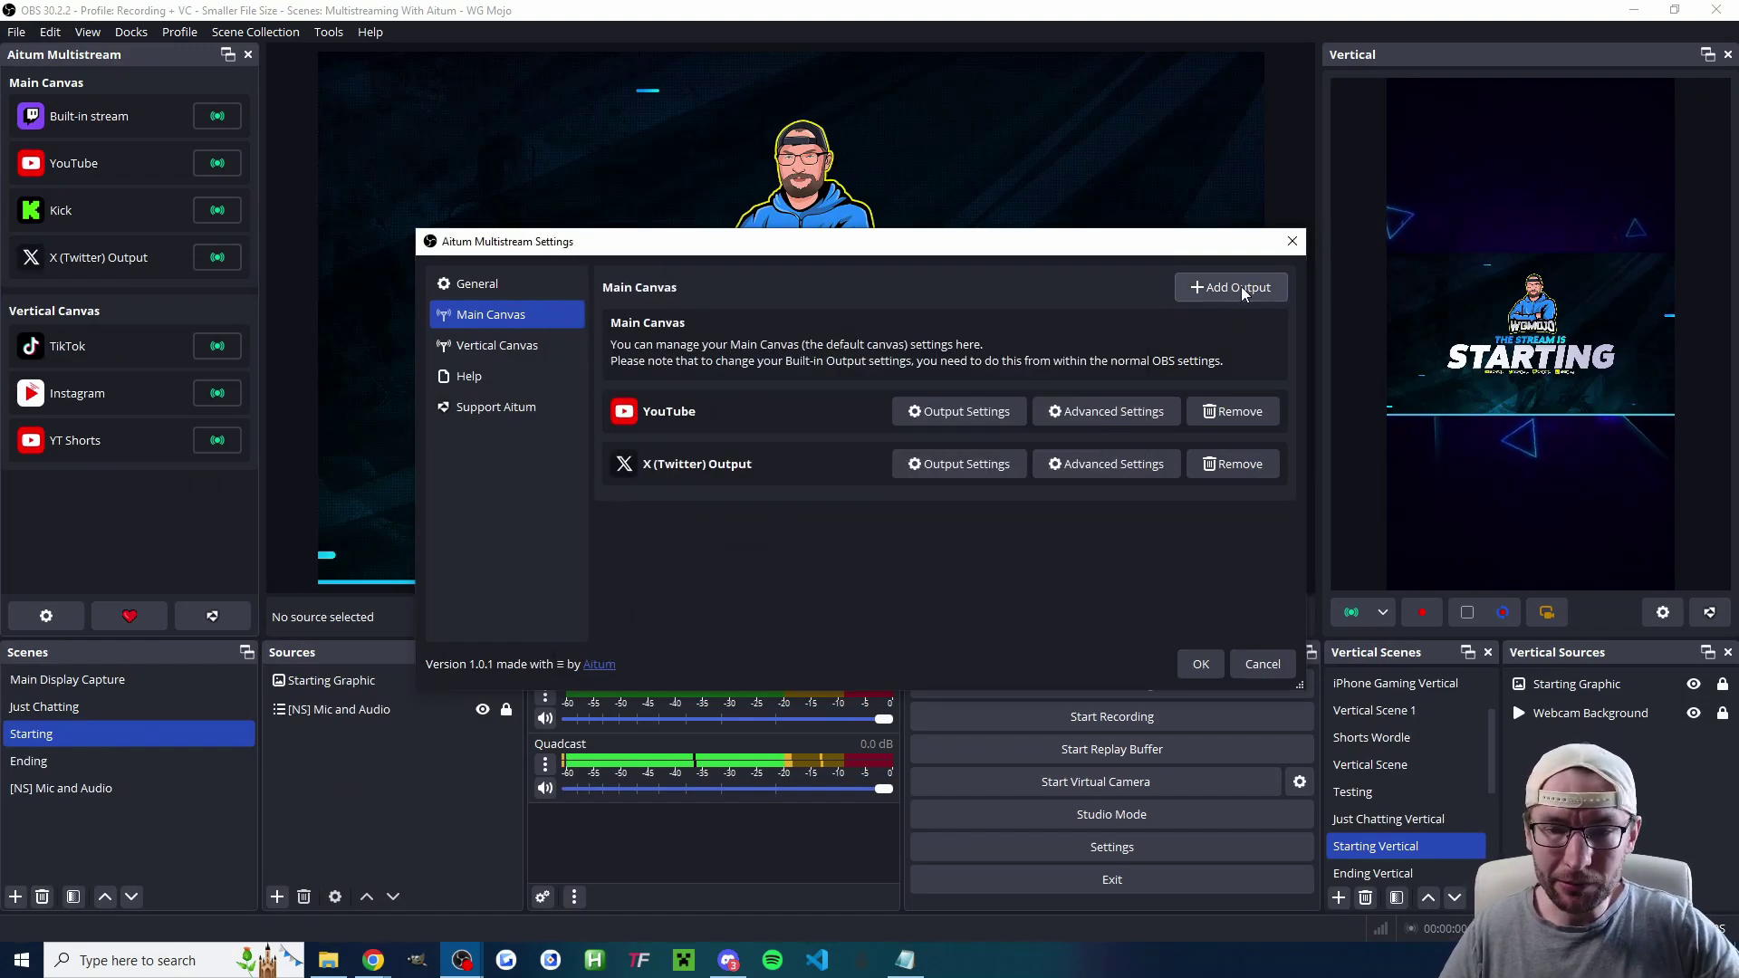
{"action": "left_click", "coordinate": [1233, 288]}
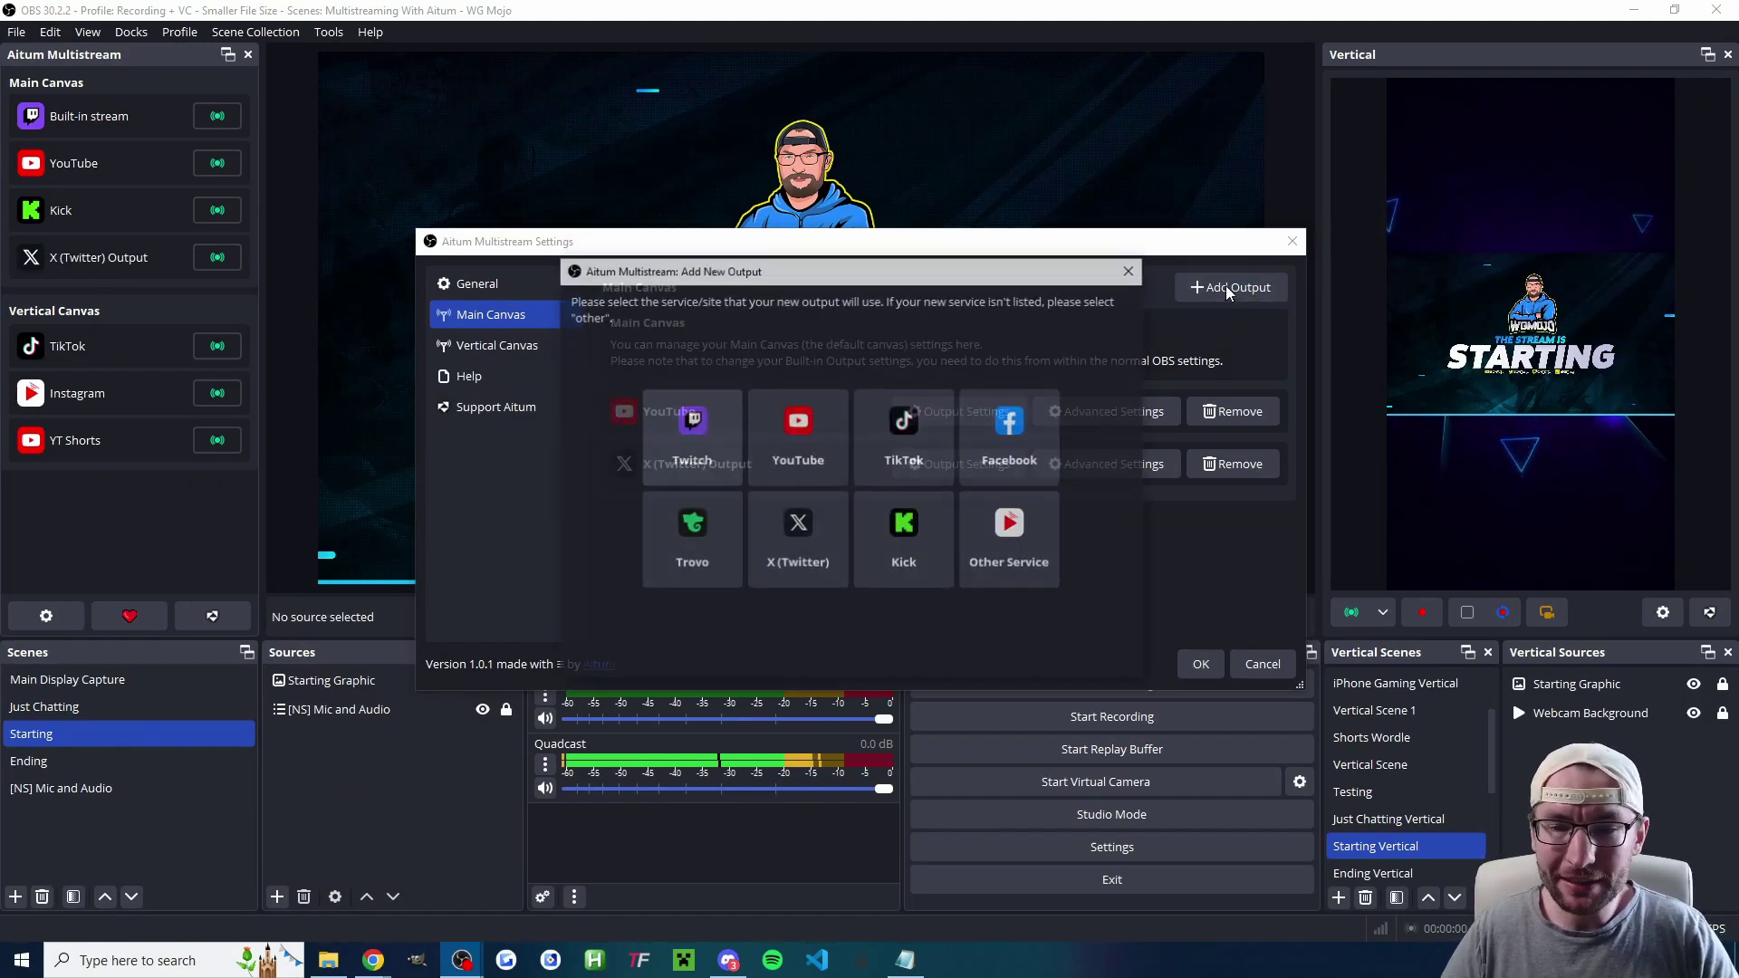
{"action": "left_click", "coordinate": [911, 546]}
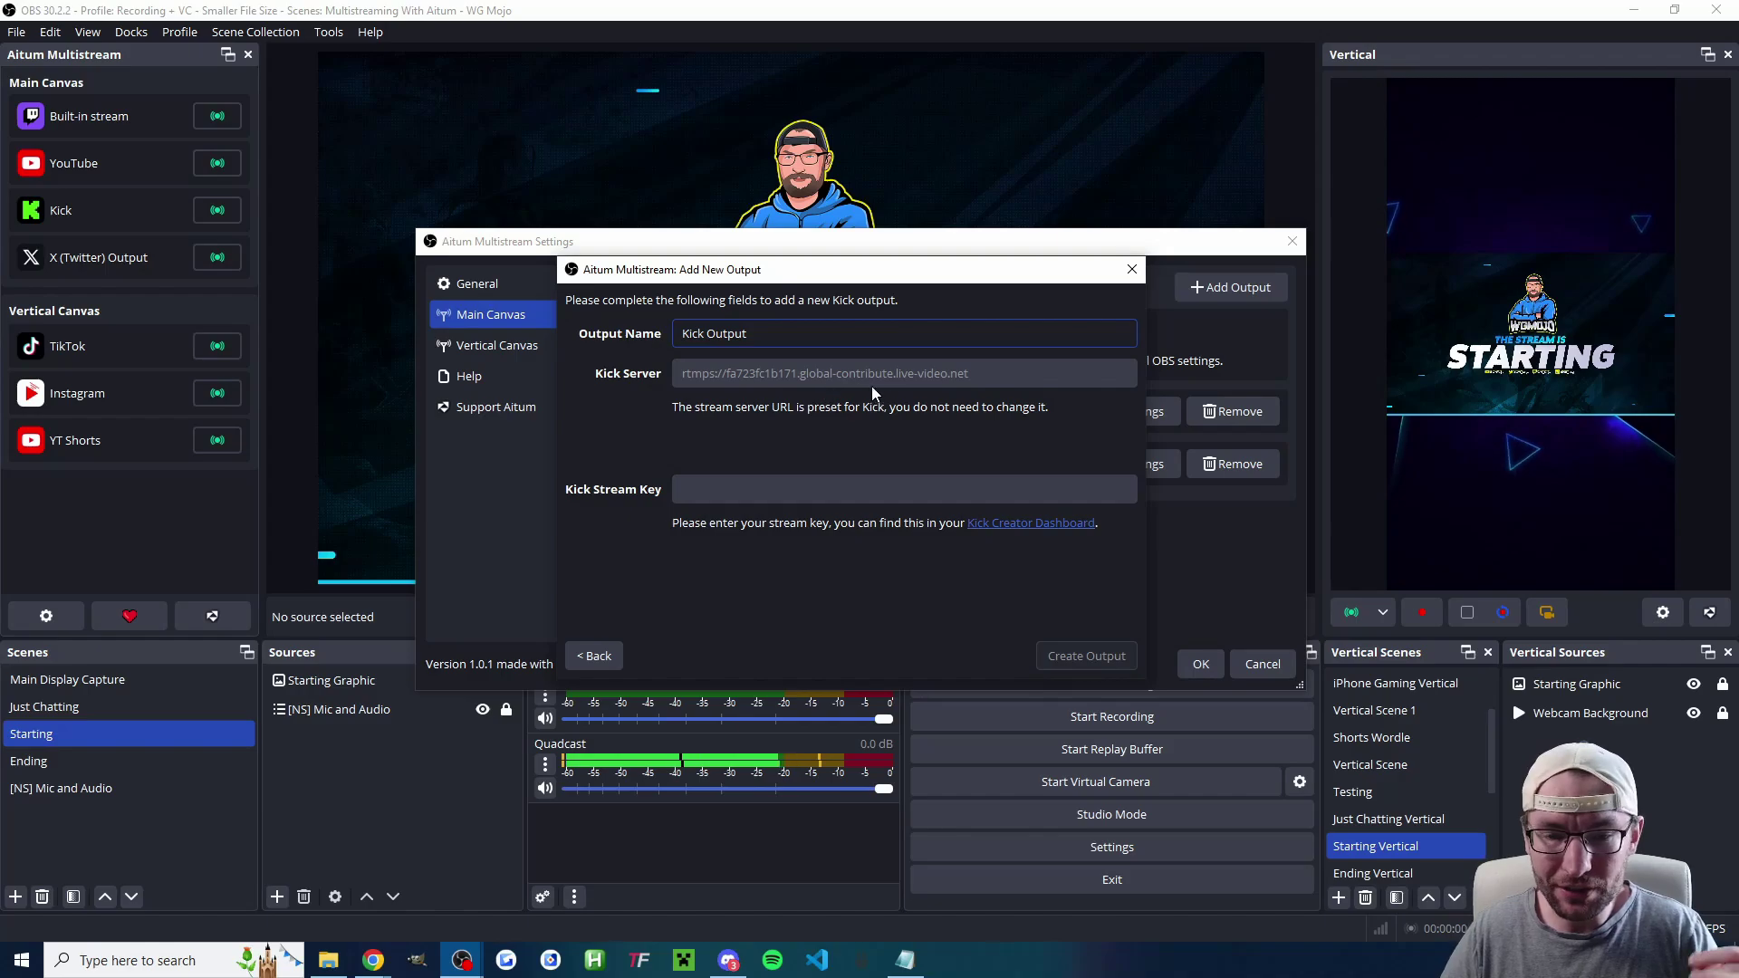
{"action": "left_click", "coordinate": [1020, 525]}
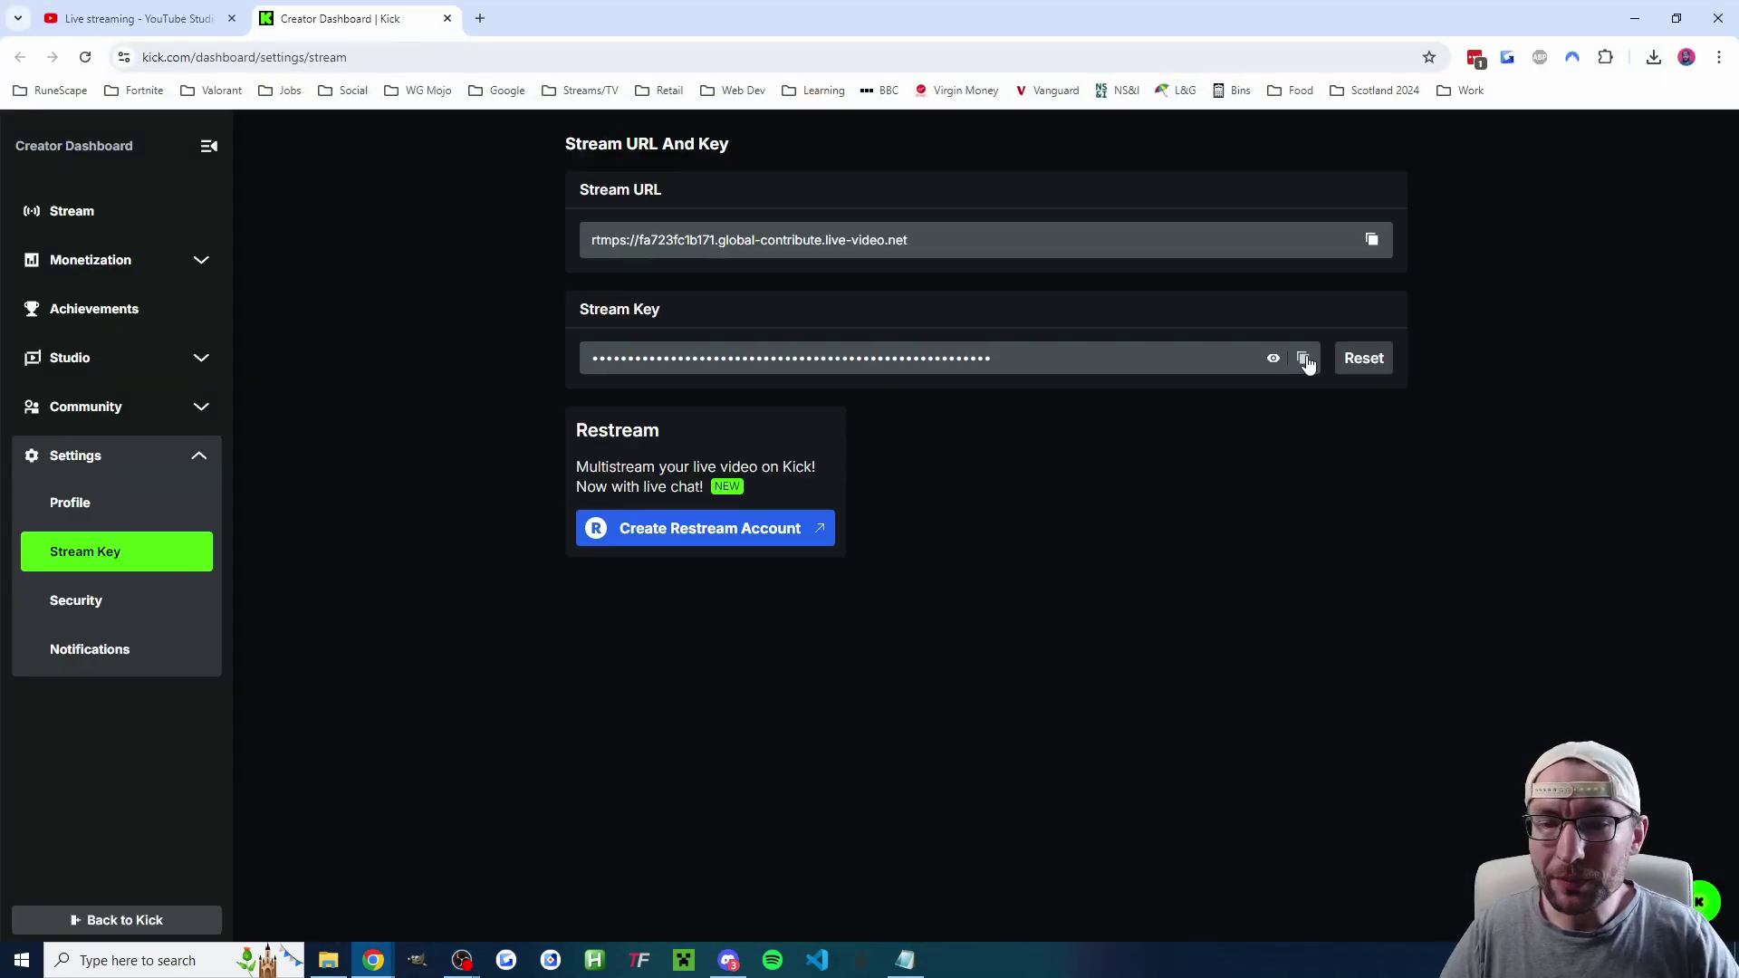
{"action": "left_click", "coordinate": [1306, 360]}
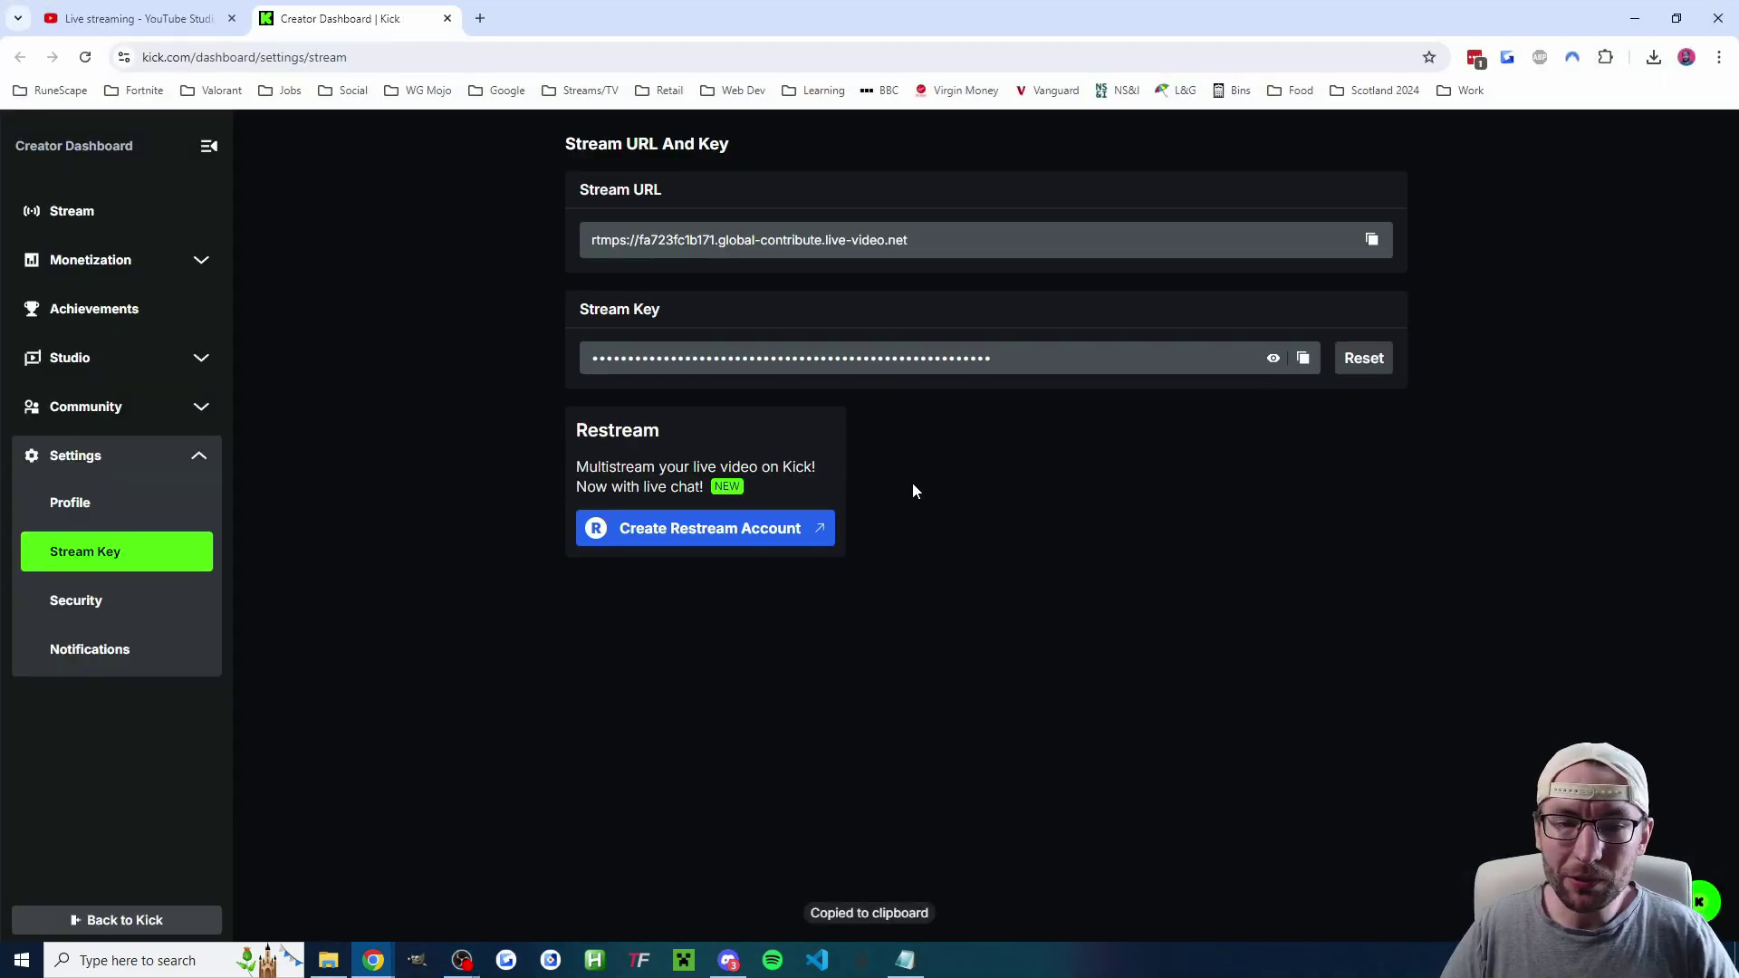
- Return to the Kick output form and save Kick Output to the main canvas
{"action": "left_click", "coordinate": [462, 960]}
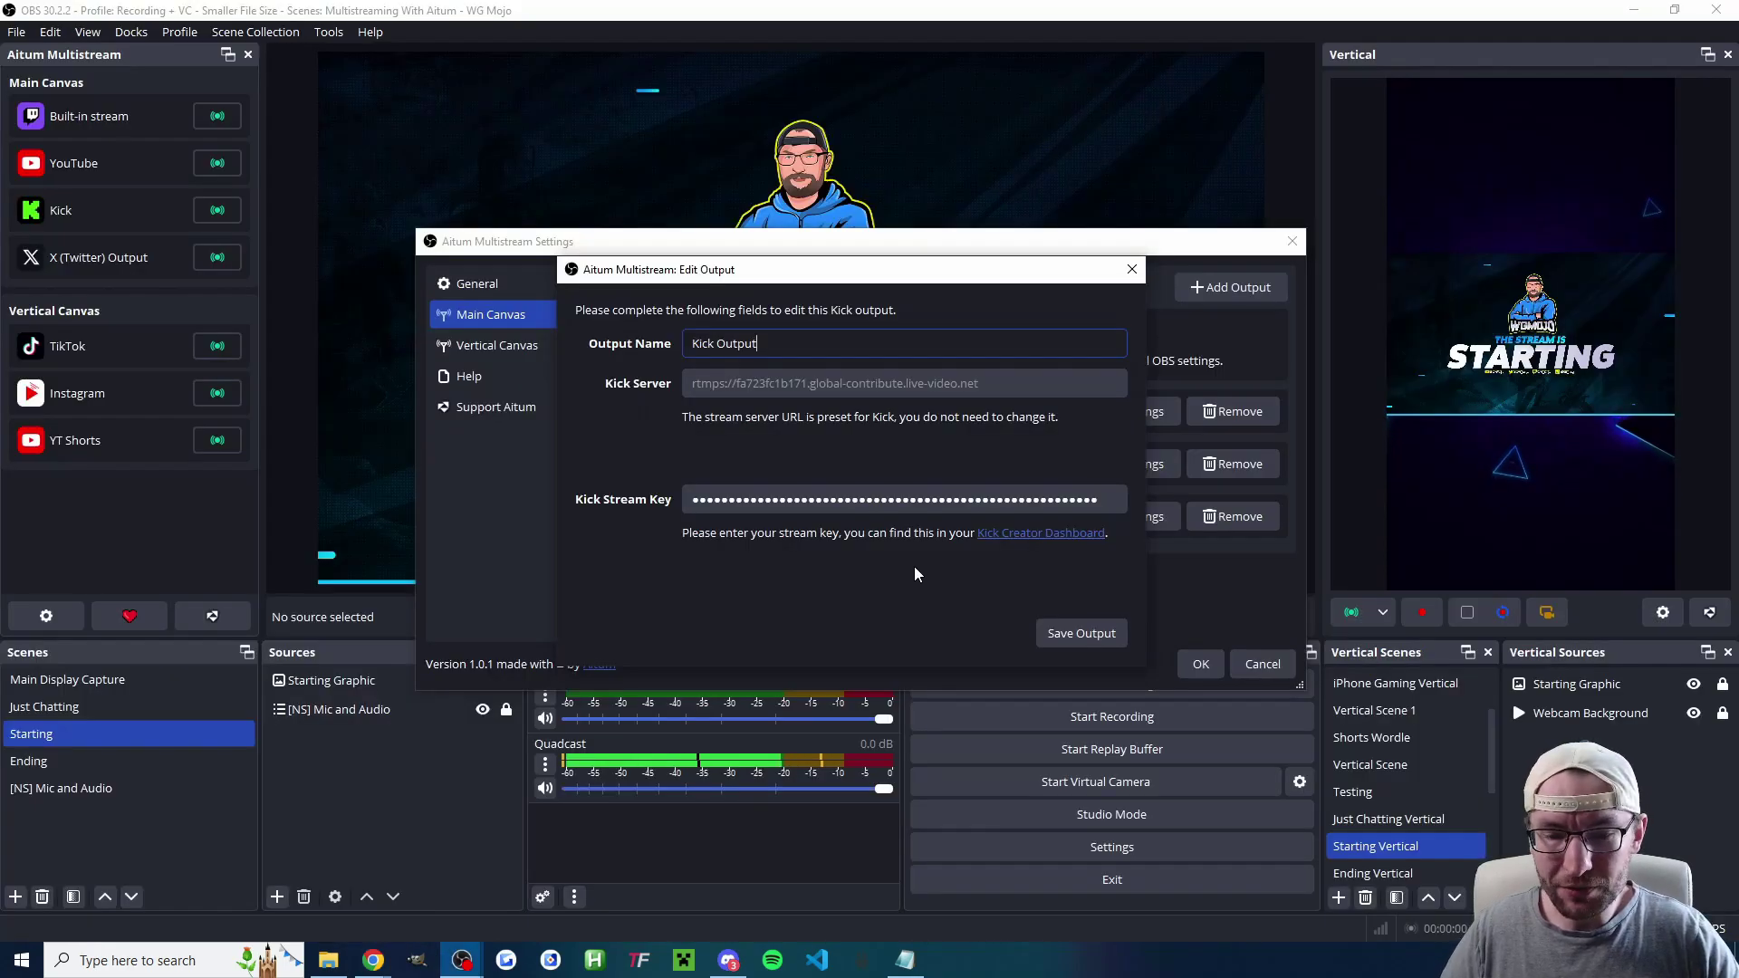
{"action": "left_click", "coordinate": [1079, 640]}
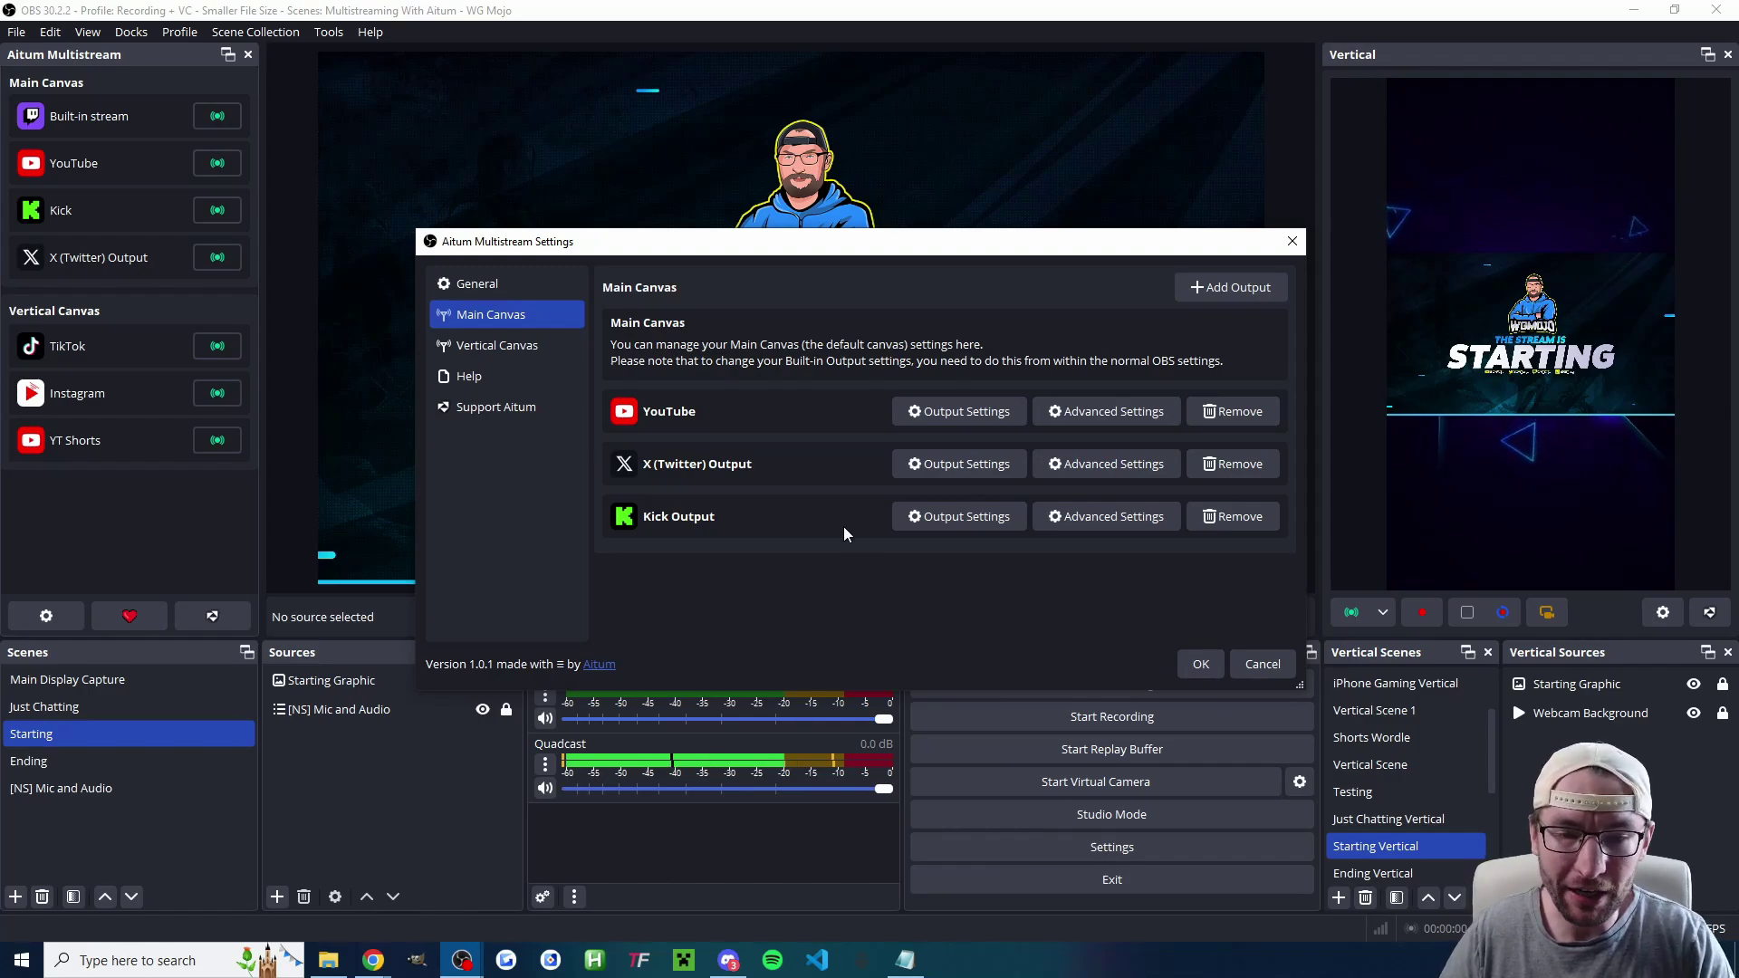
- Add an X (Twitter) output on the EU West: Ireland ingest server
{"action": "left_click", "coordinate": [1232, 286]}
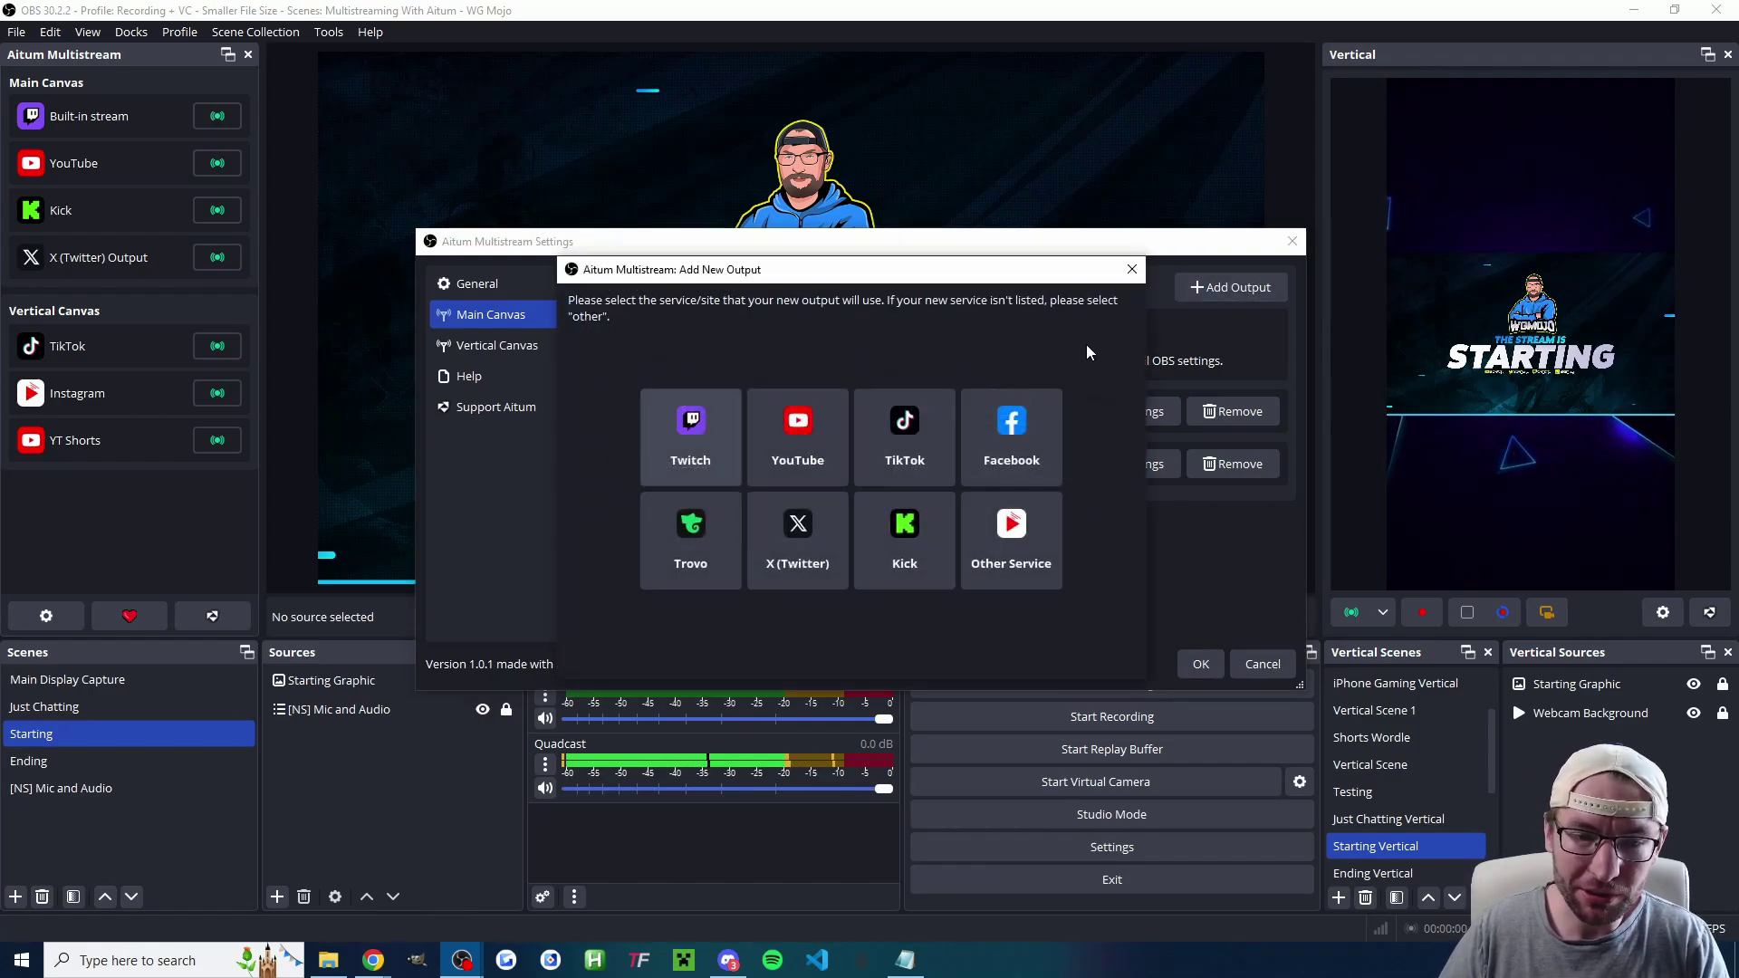
{"action": "left_click", "coordinate": [802, 542]}
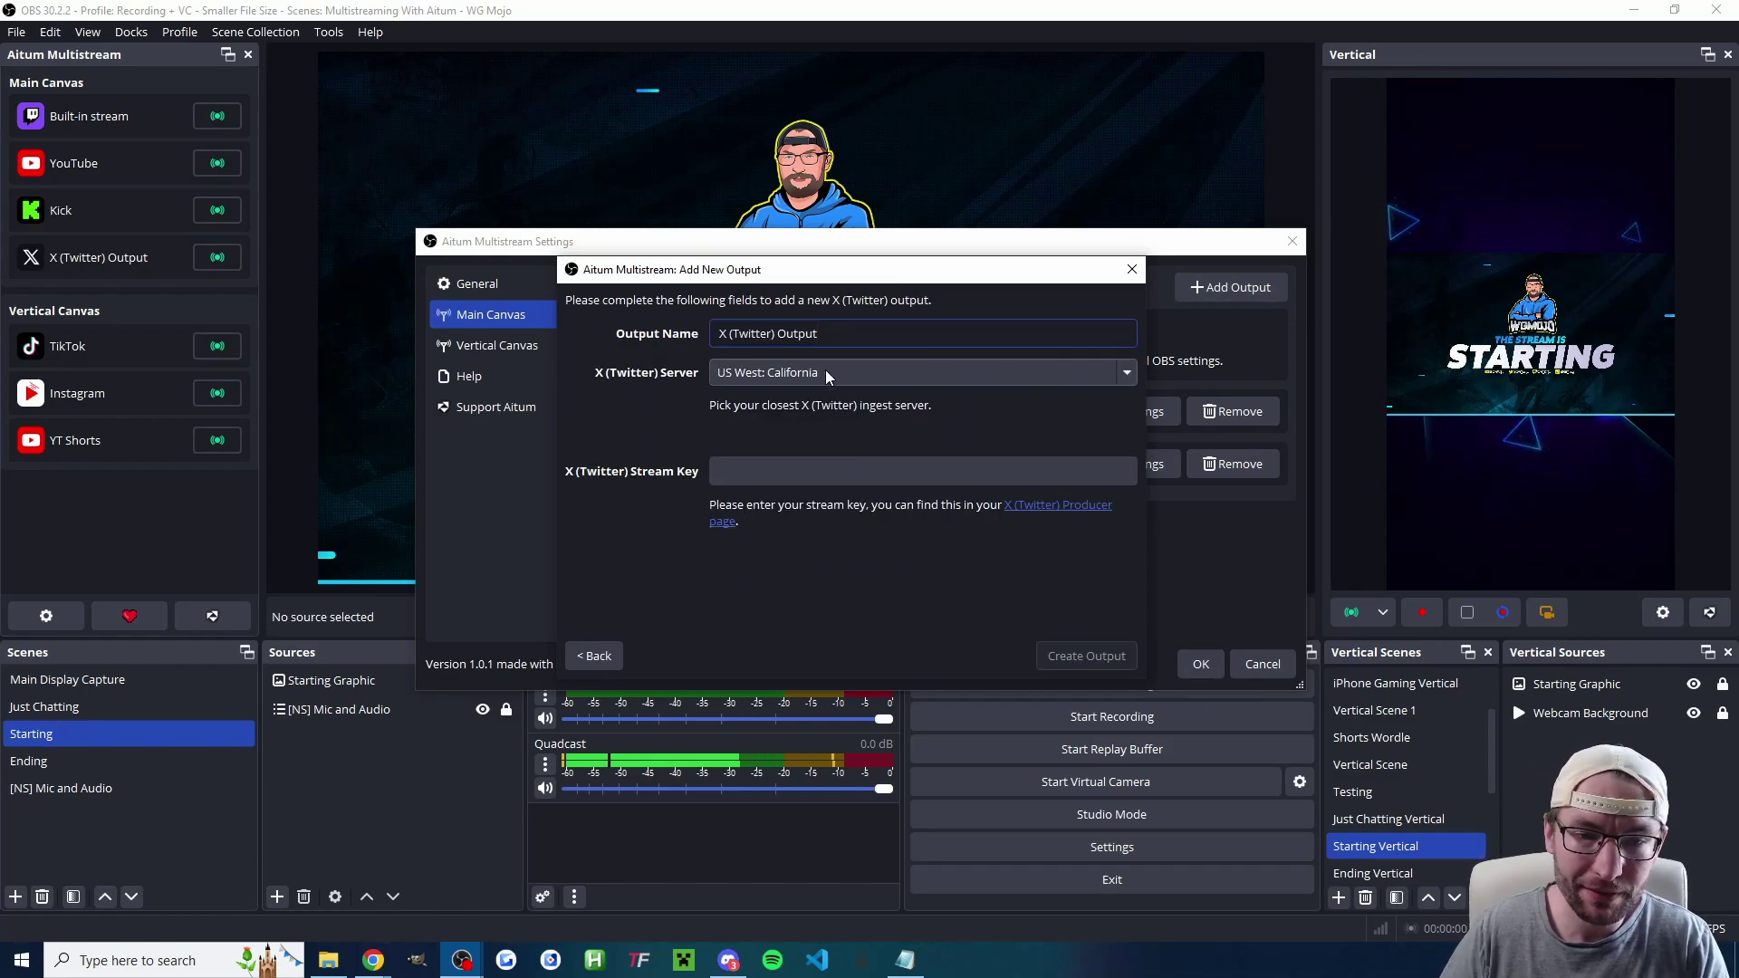
{"action": "left_click", "coordinate": [826, 370]}
{"action": "left_click", "coordinate": [795, 492]}
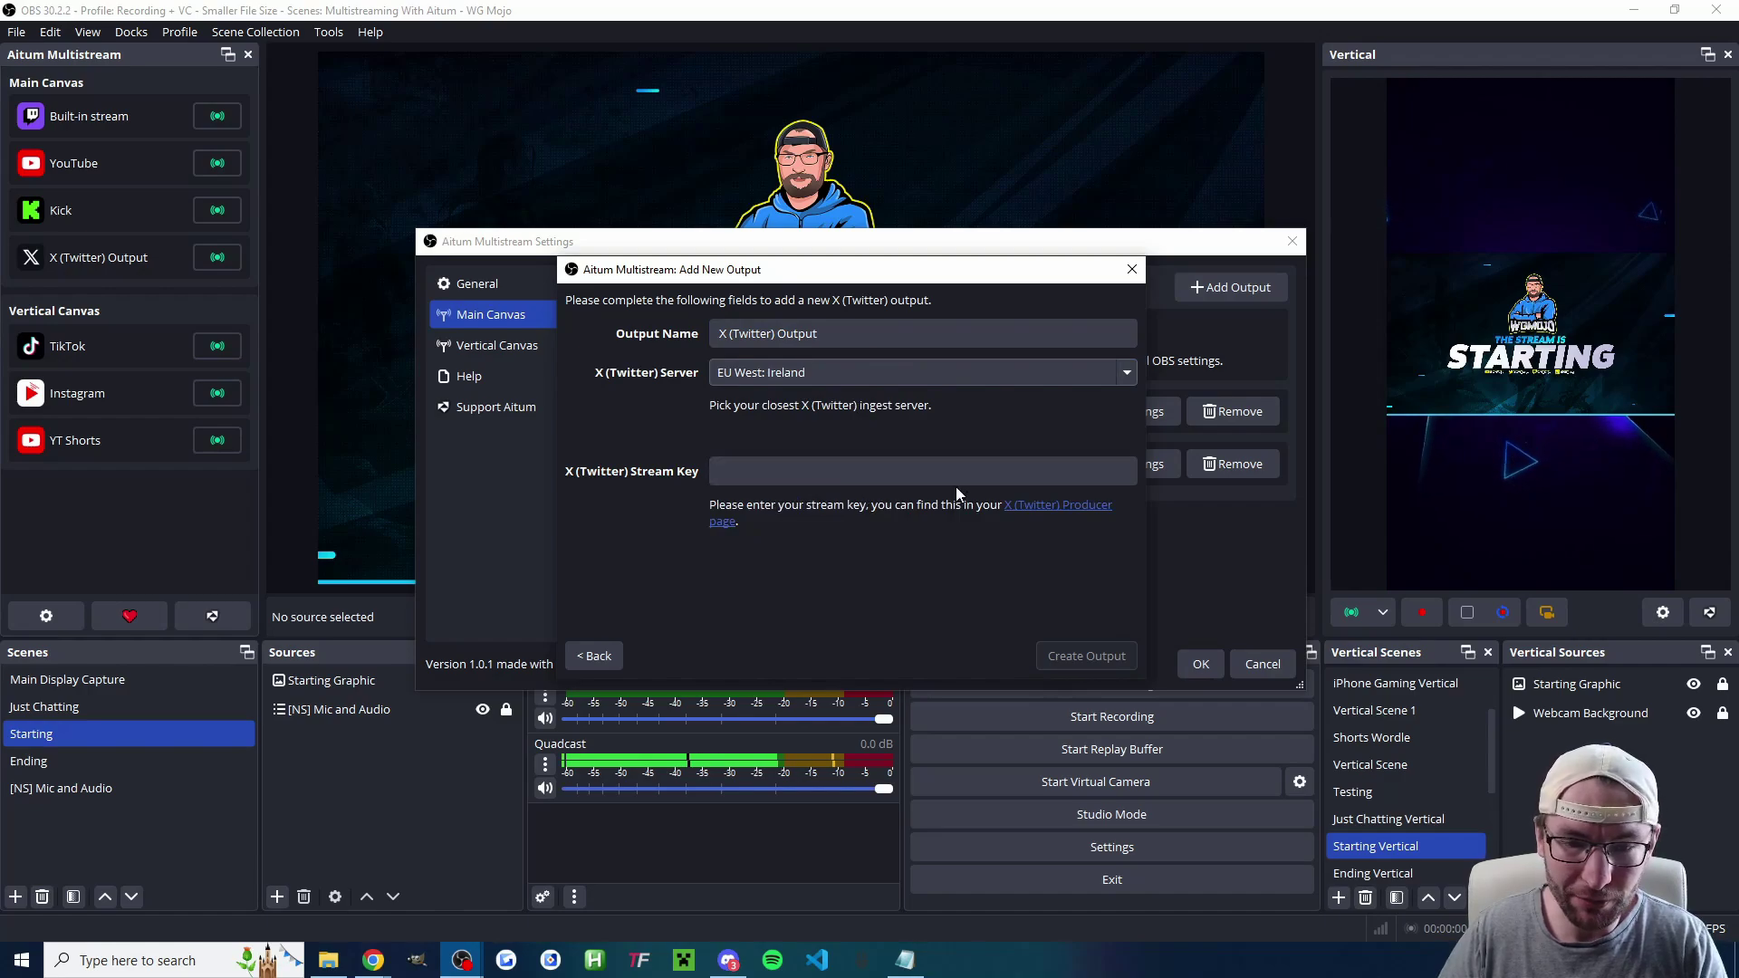
- Use the Aitum Multi source's stream key from X Producer and save the X output
{"action": "left_click", "coordinate": [1039, 515]}
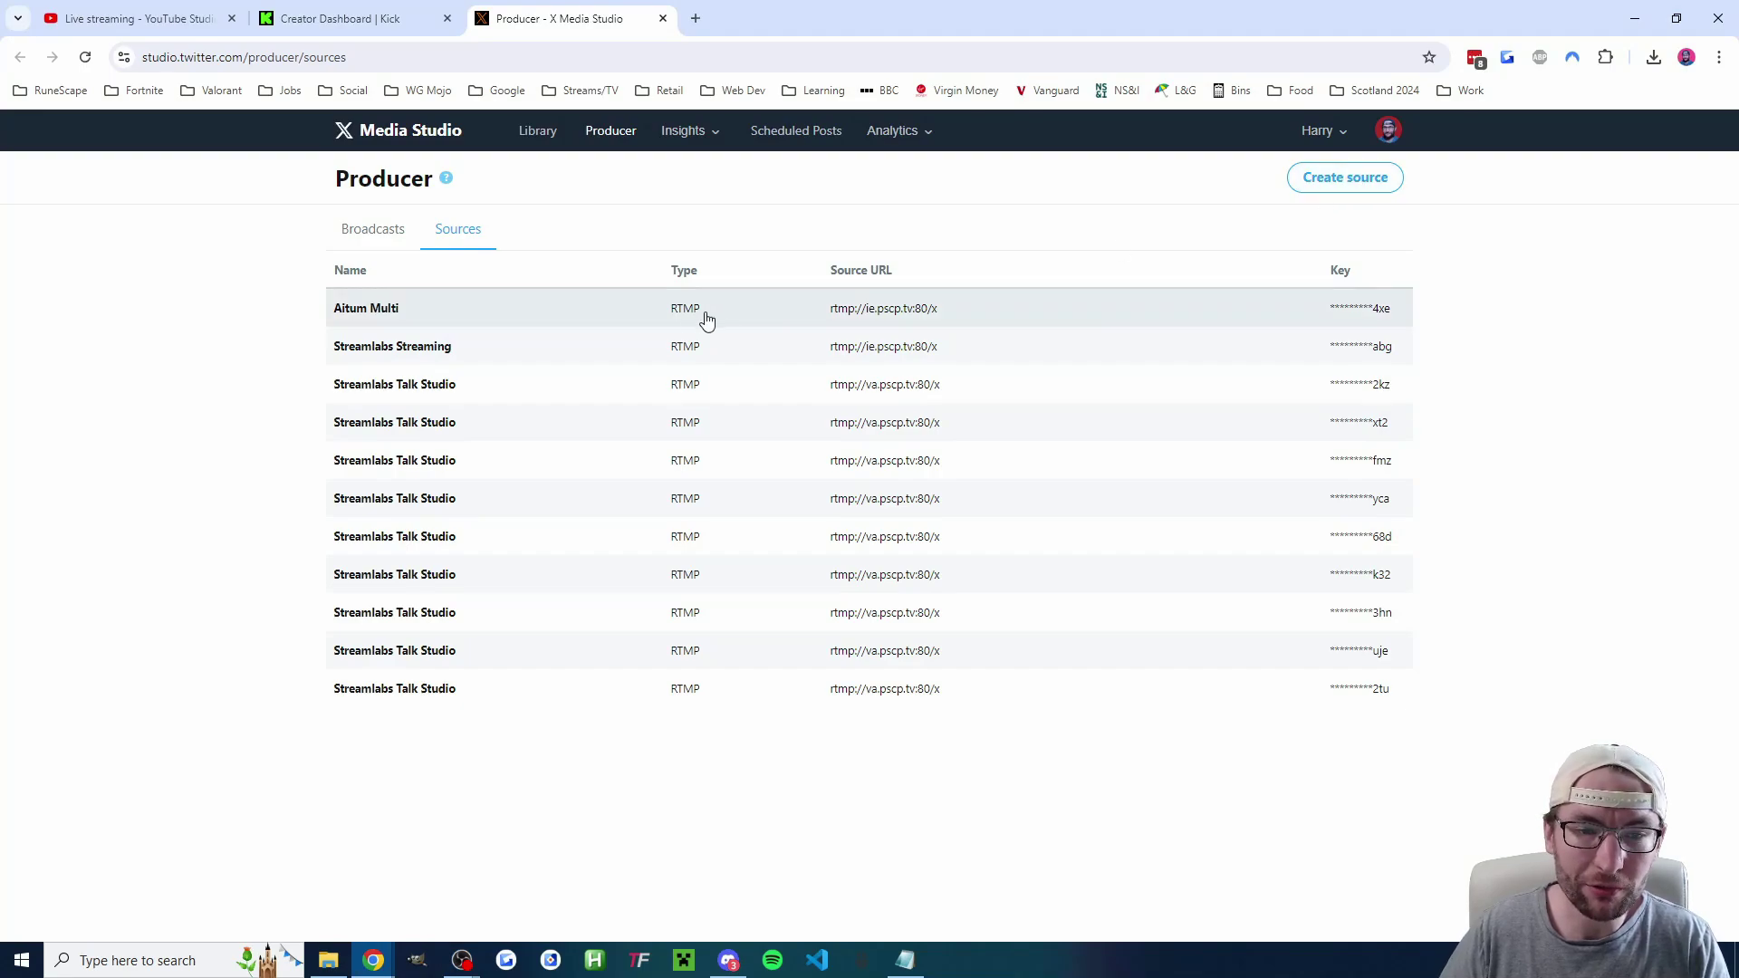
{"action": "left_click", "coordinate": [569, 310]}
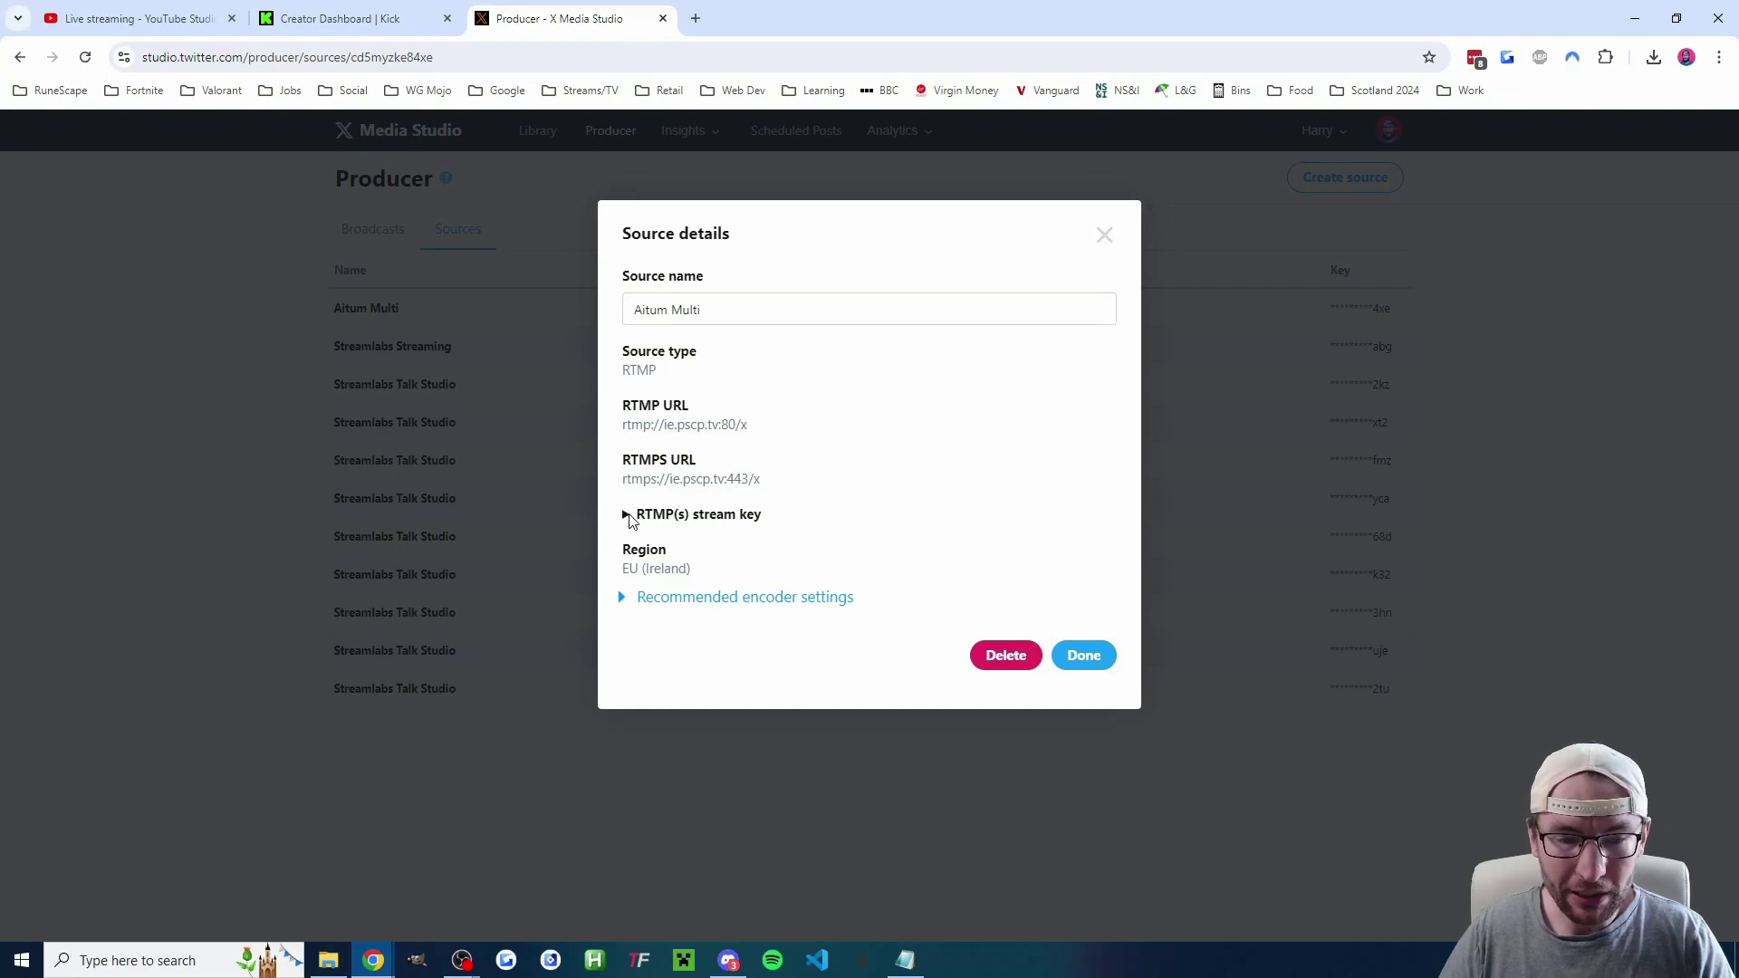
{"action": "left_click", "coordinate": [412, 962]}
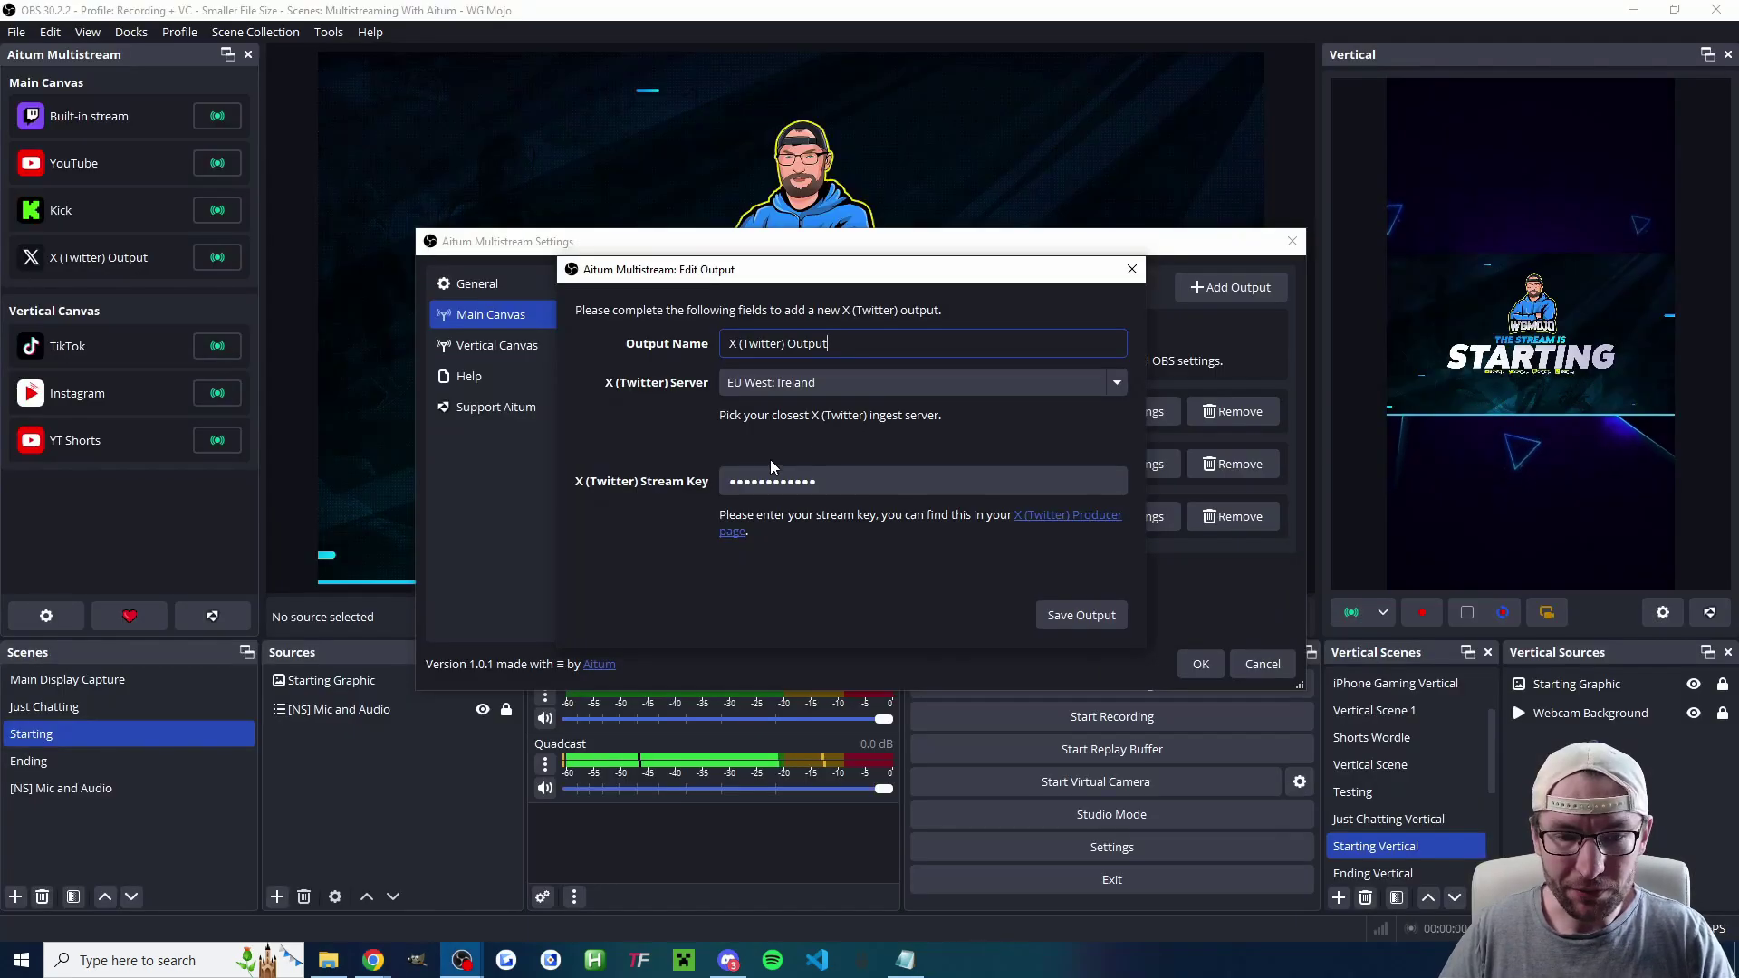
{"action": "left_click", "coordinate": [1090, 618]}
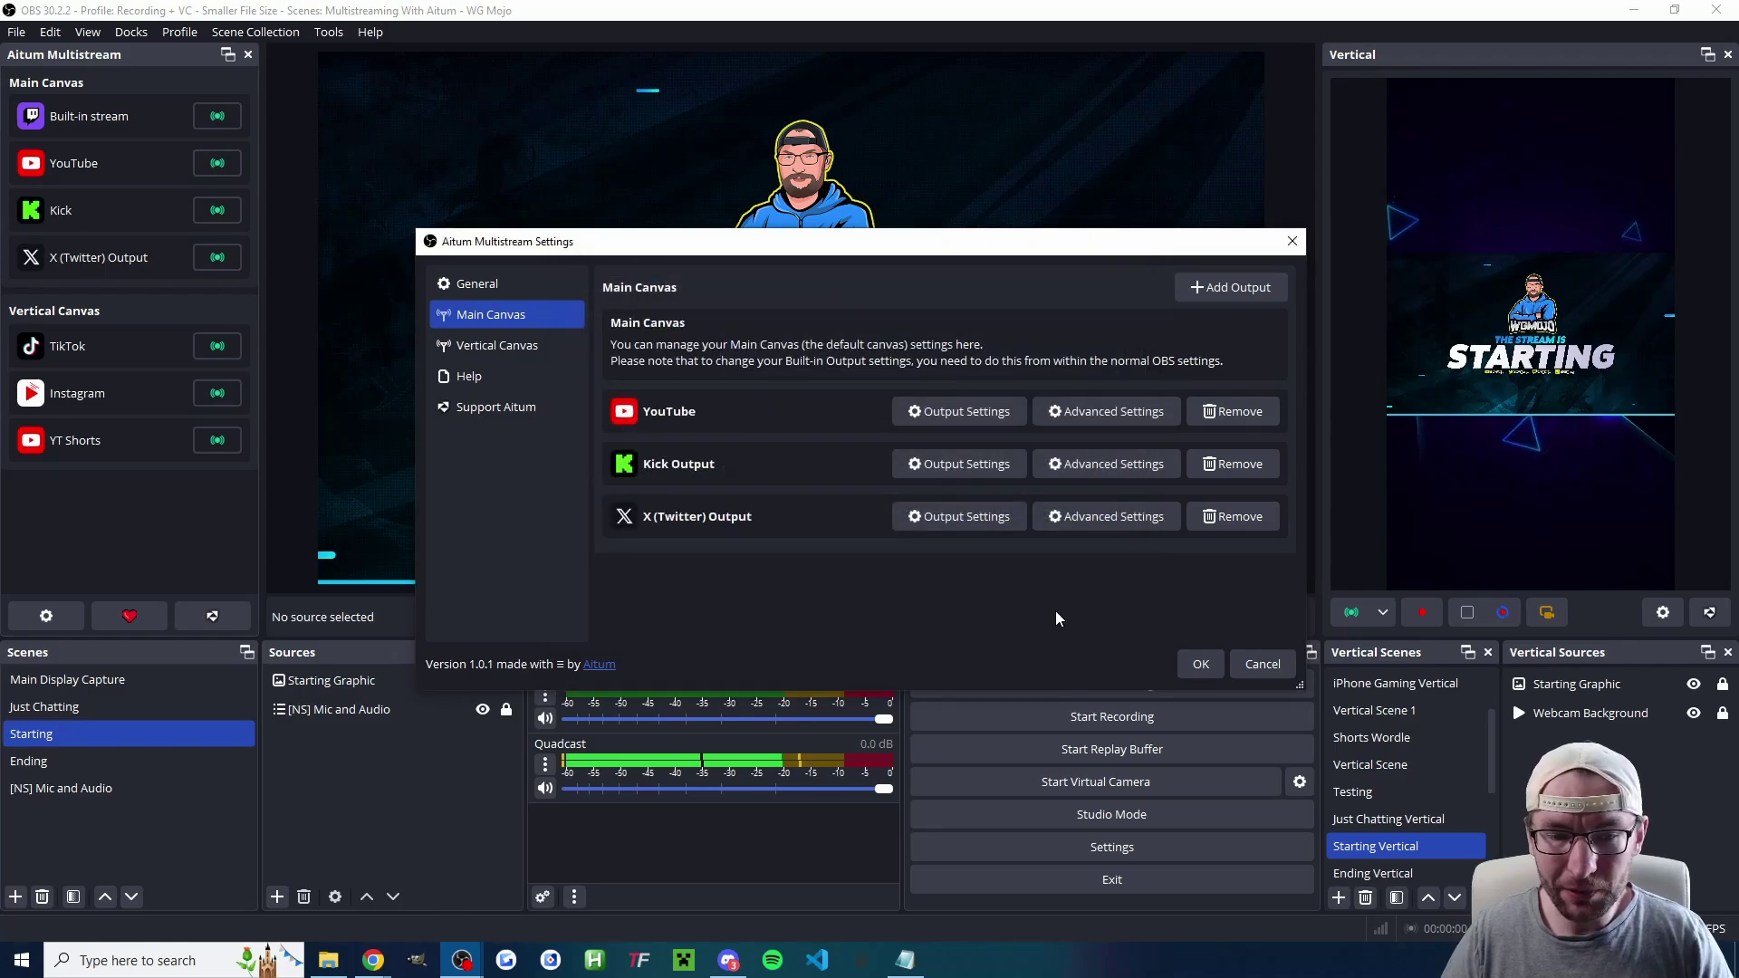
{"action": "left_click", "coordinate": [373, 962]}
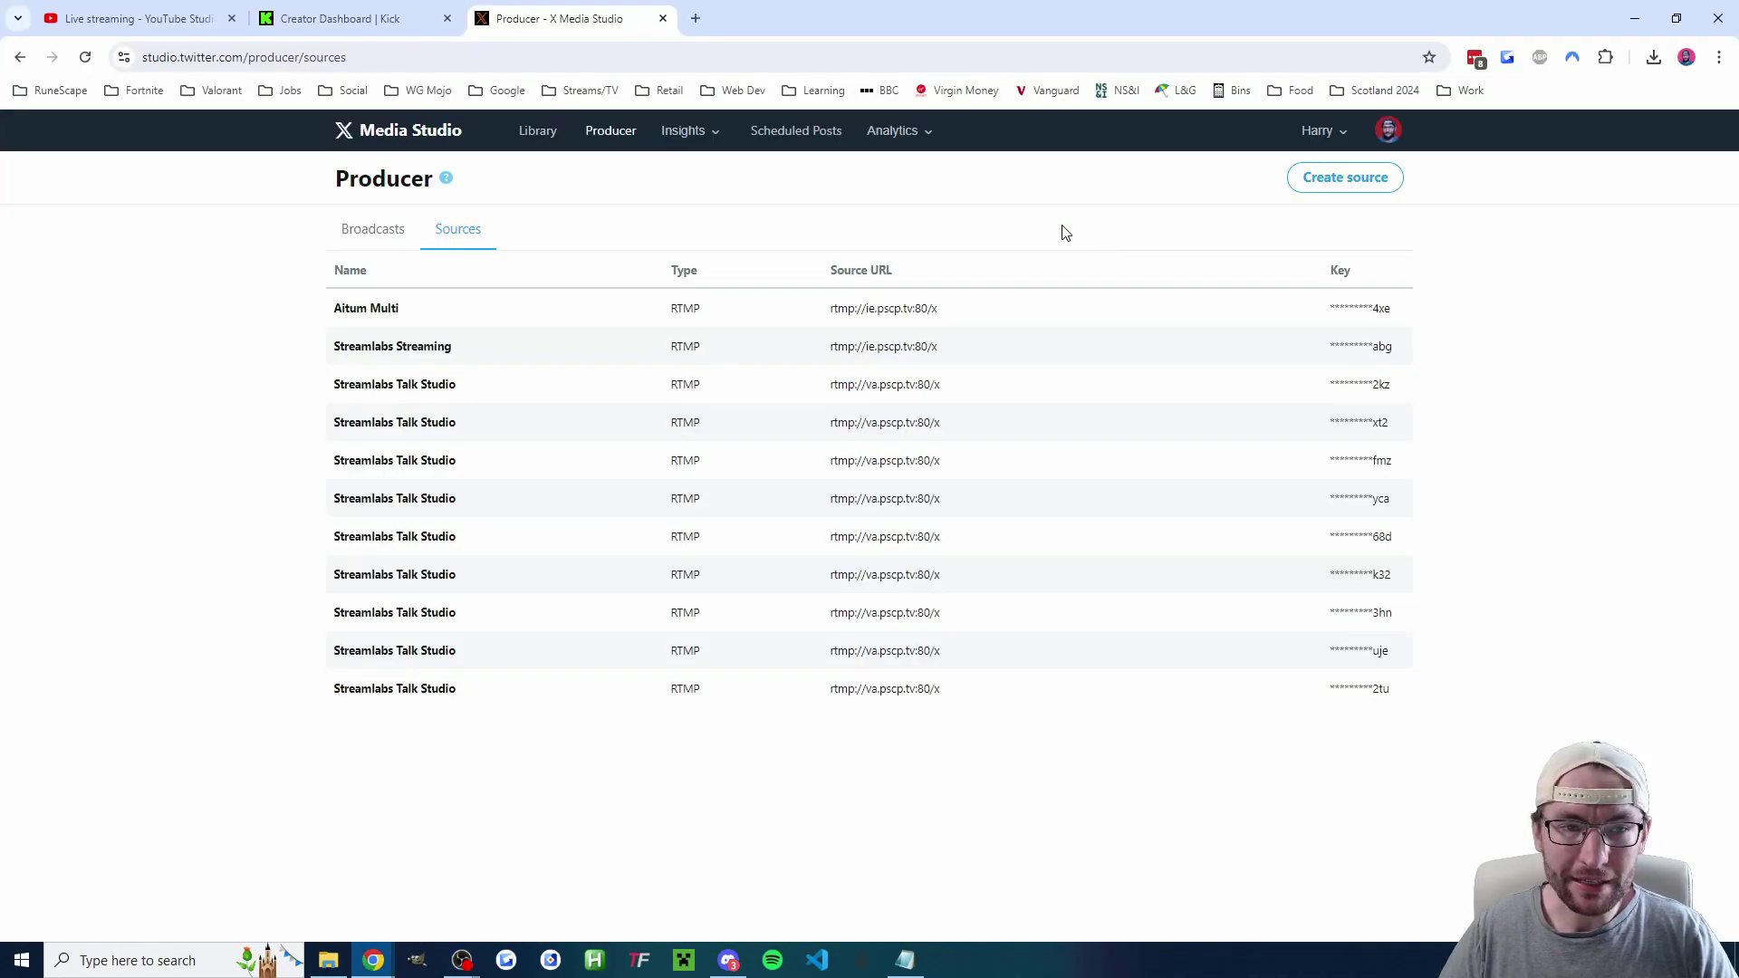
- Create a new broadcast under Broadcasts with Aitum Multi as its source
{"action": "left_click", "coordinate": [382, 238]}
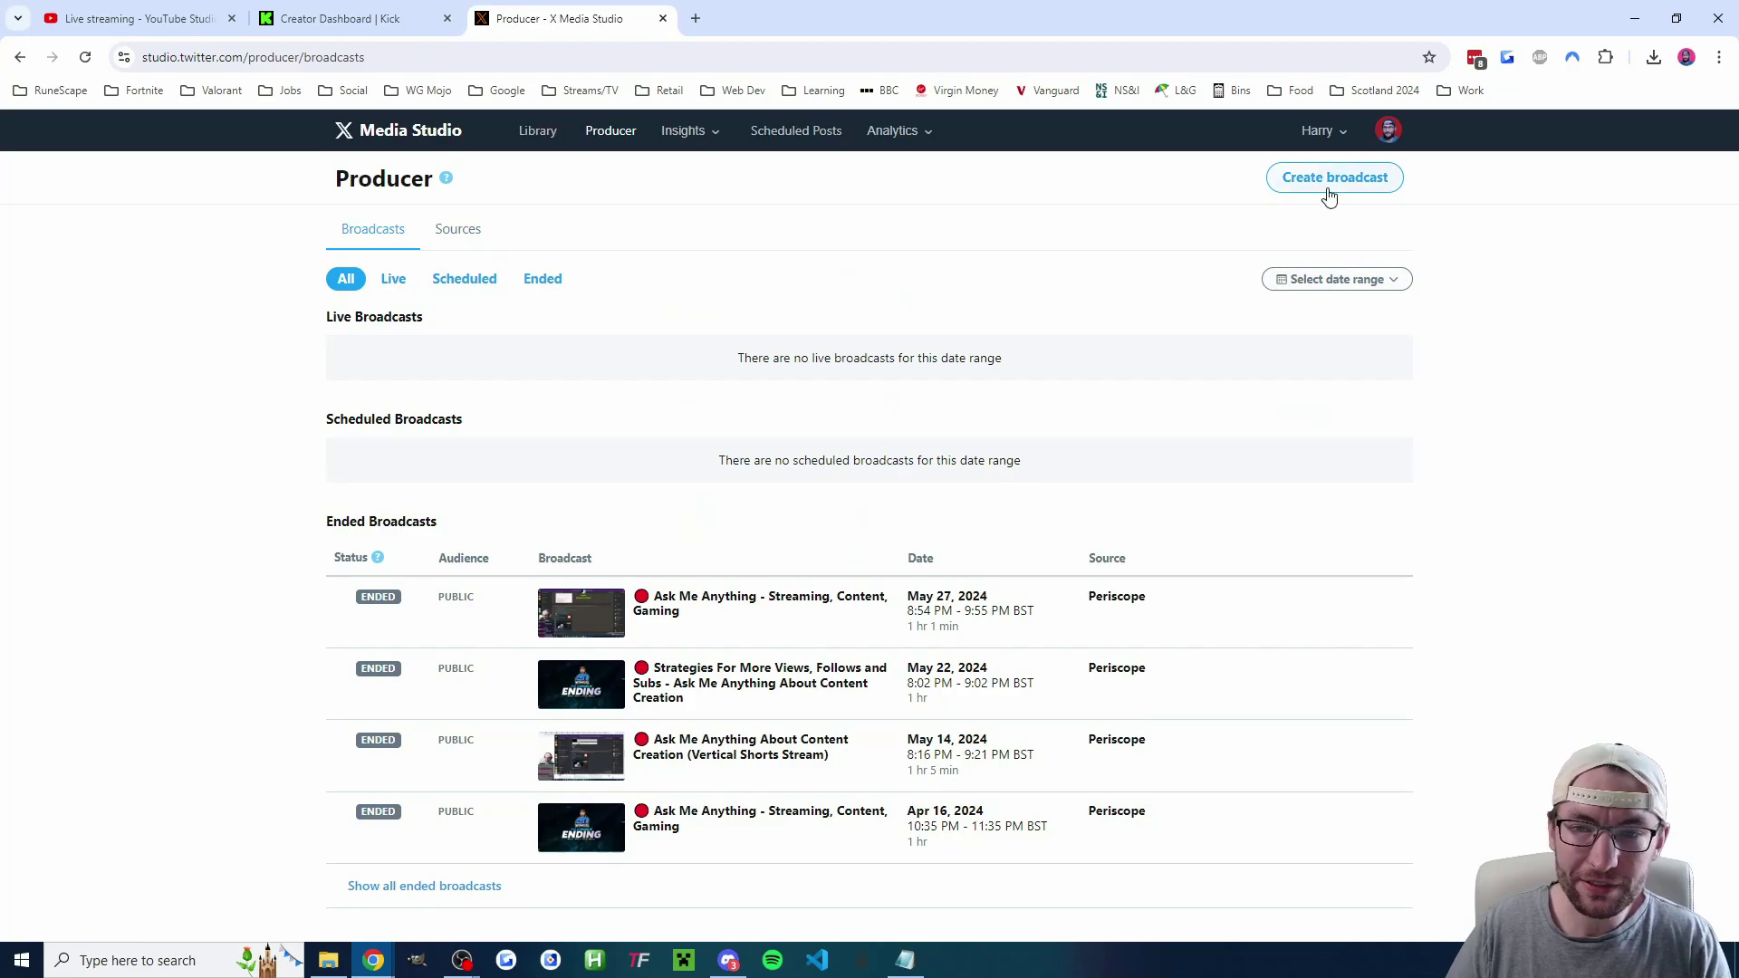
{"action": "left_click", "coordinate": [1328, 186]}
{"action": "scroll", "coordinate": [850, 510], "scroll_direction": "down", "scroll_amount": 2}
{"action": "left_click", "coordinate": [715, 530]}
{"action": "scroll", "coordinate": [689, 489], "scroll_direction": "down", "scroll_amount": 2}
{"action": "scroll", "coordinate": [706, 558], "scroll_direction": "down", "scroll_amount": 2}
{"action": "left_click", "coordinate": [725, 378]}
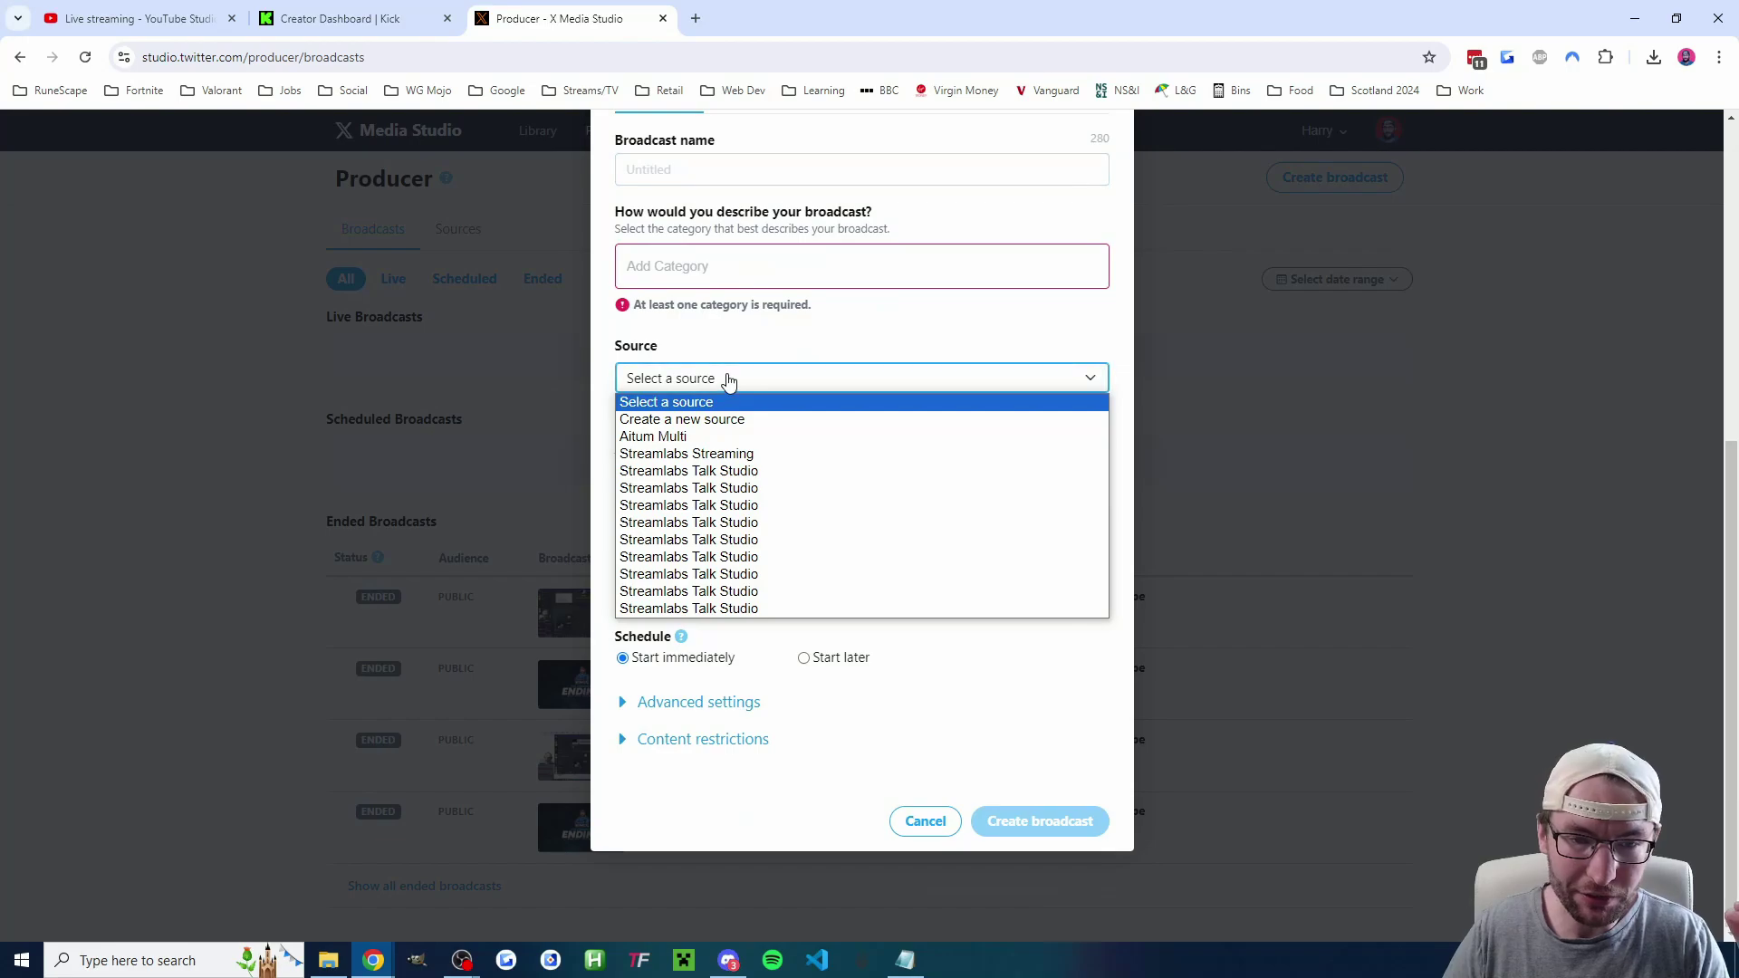
{"action": "left_click", "coordinate": [689, 438]}
{"action": "scroll", "coordinate": [879, 652], "scroll_direction": "up", "scroll_amount": 6}
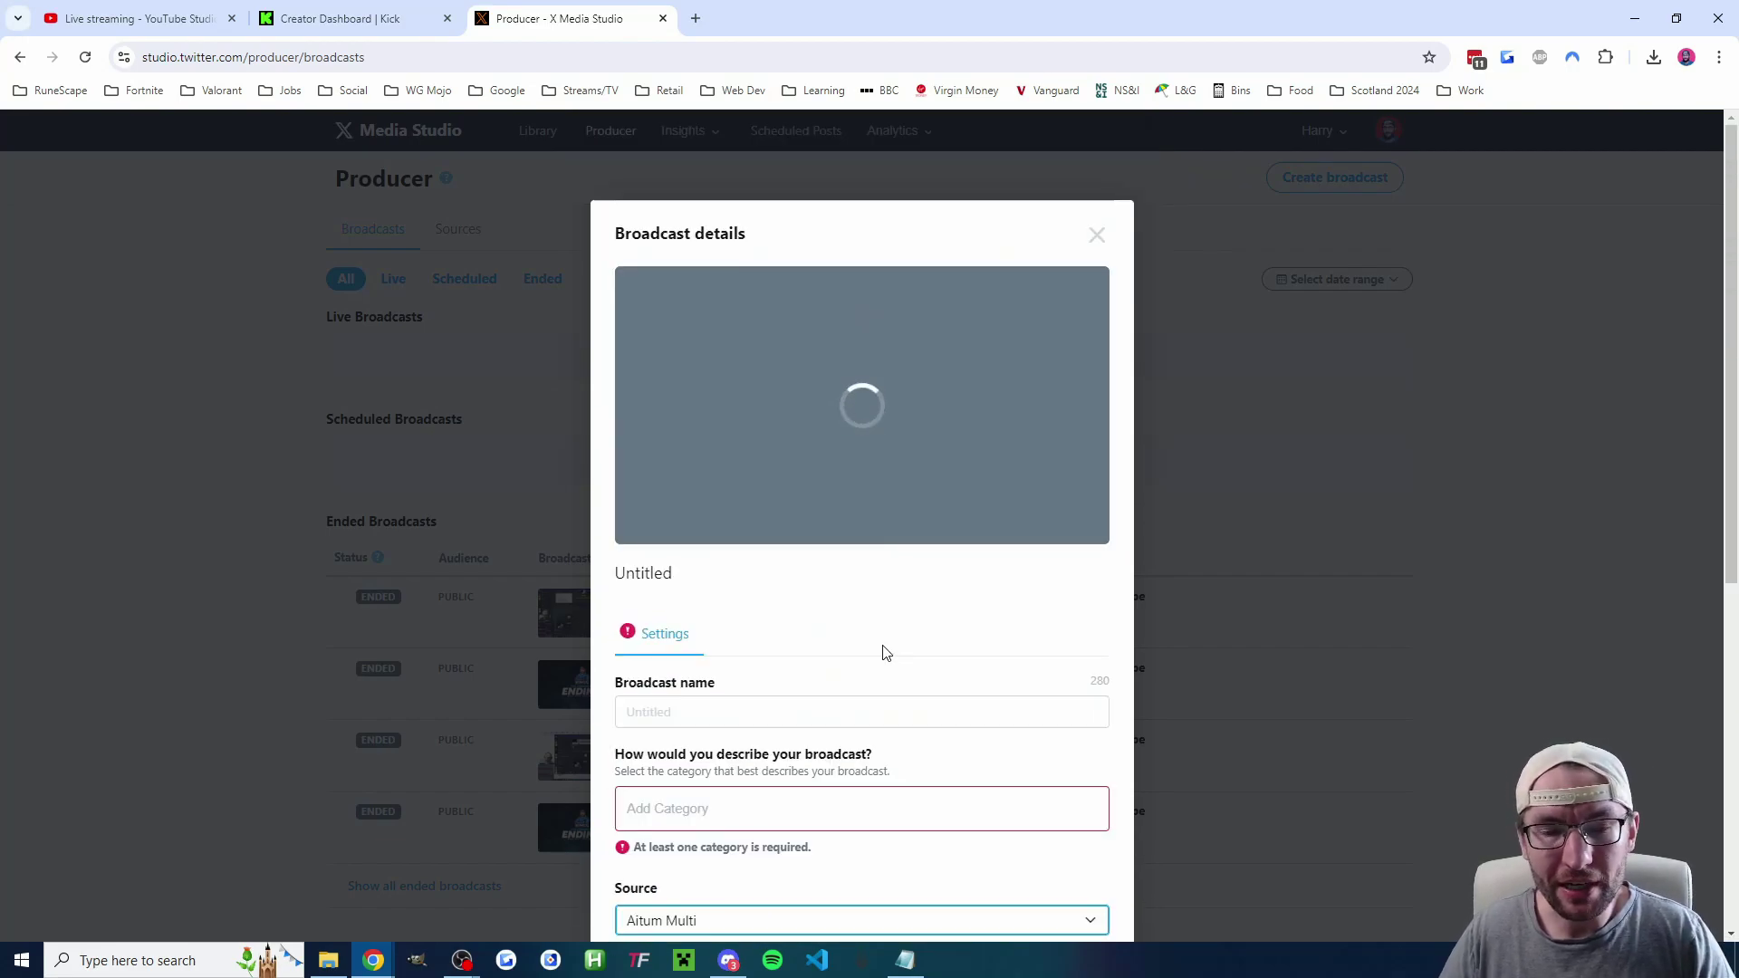
{"action": "scroll", "coordinate": [897, 598], "scroll_direction": "down", "scroll_amount": 3}
{"action": "scroll", "coordinate": [915, 453], "scroll_direction": "up", "scroll_amount": 3}
{"action": "scroll", "coordinate": [904, 504], "scroll_direction": "down", "scroll_amount": 6}
{"action": "scroll", "coordinate": [923, 490], "scroll_direction": "down", "scroll_amount": 1}
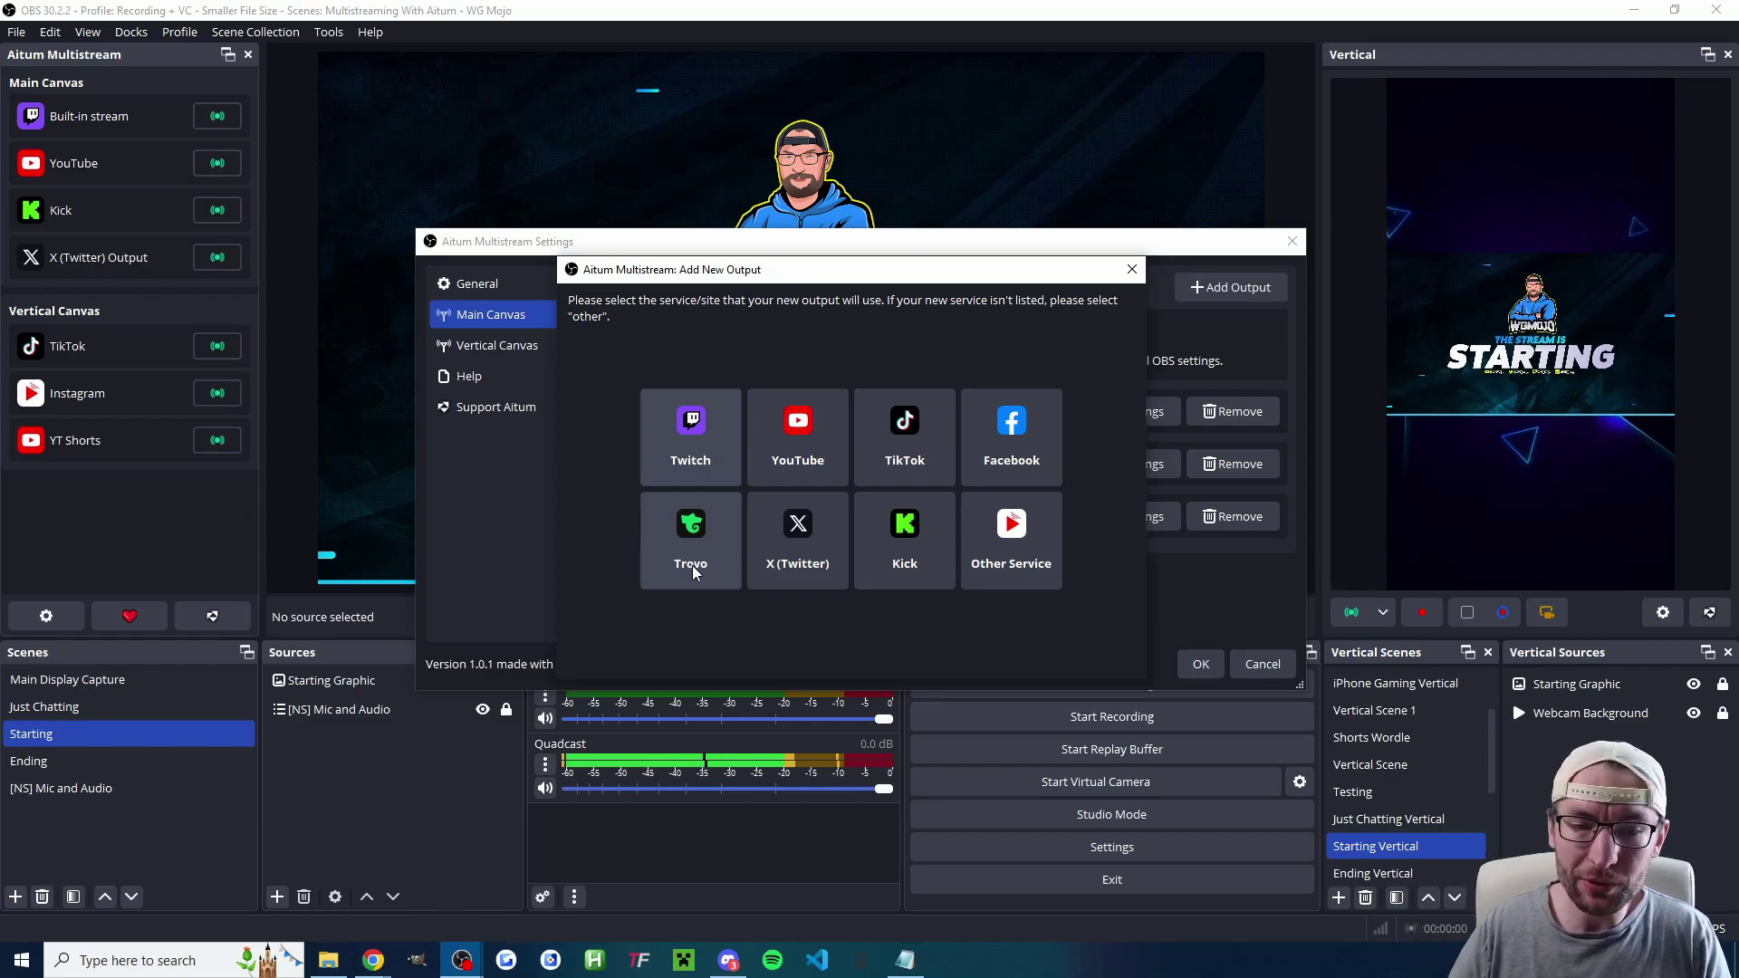
- Dismiss the Add New Output picker without choosing a service
{"action": "key", "text": "Escape"}
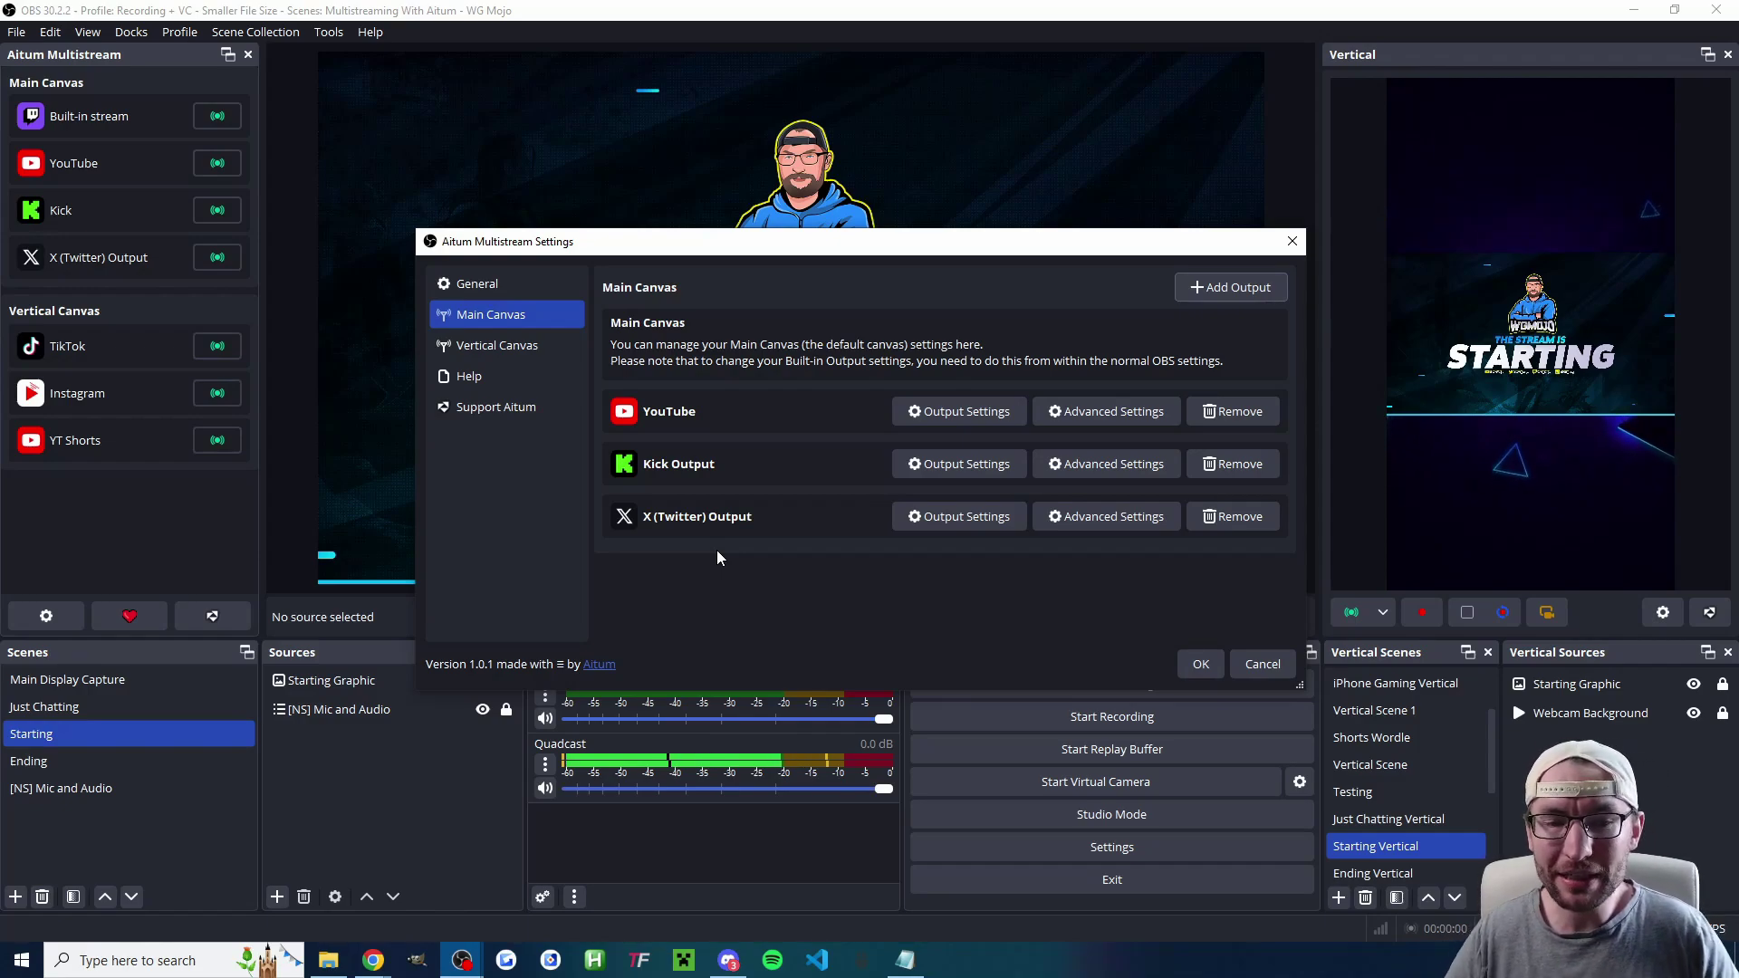
- Set Instagram's vertical output to NVIDIA NVENC H.264, edit its bitrate, and use 2 s keyframes
{"action": "left_click", "coordinate": [537, 346]}
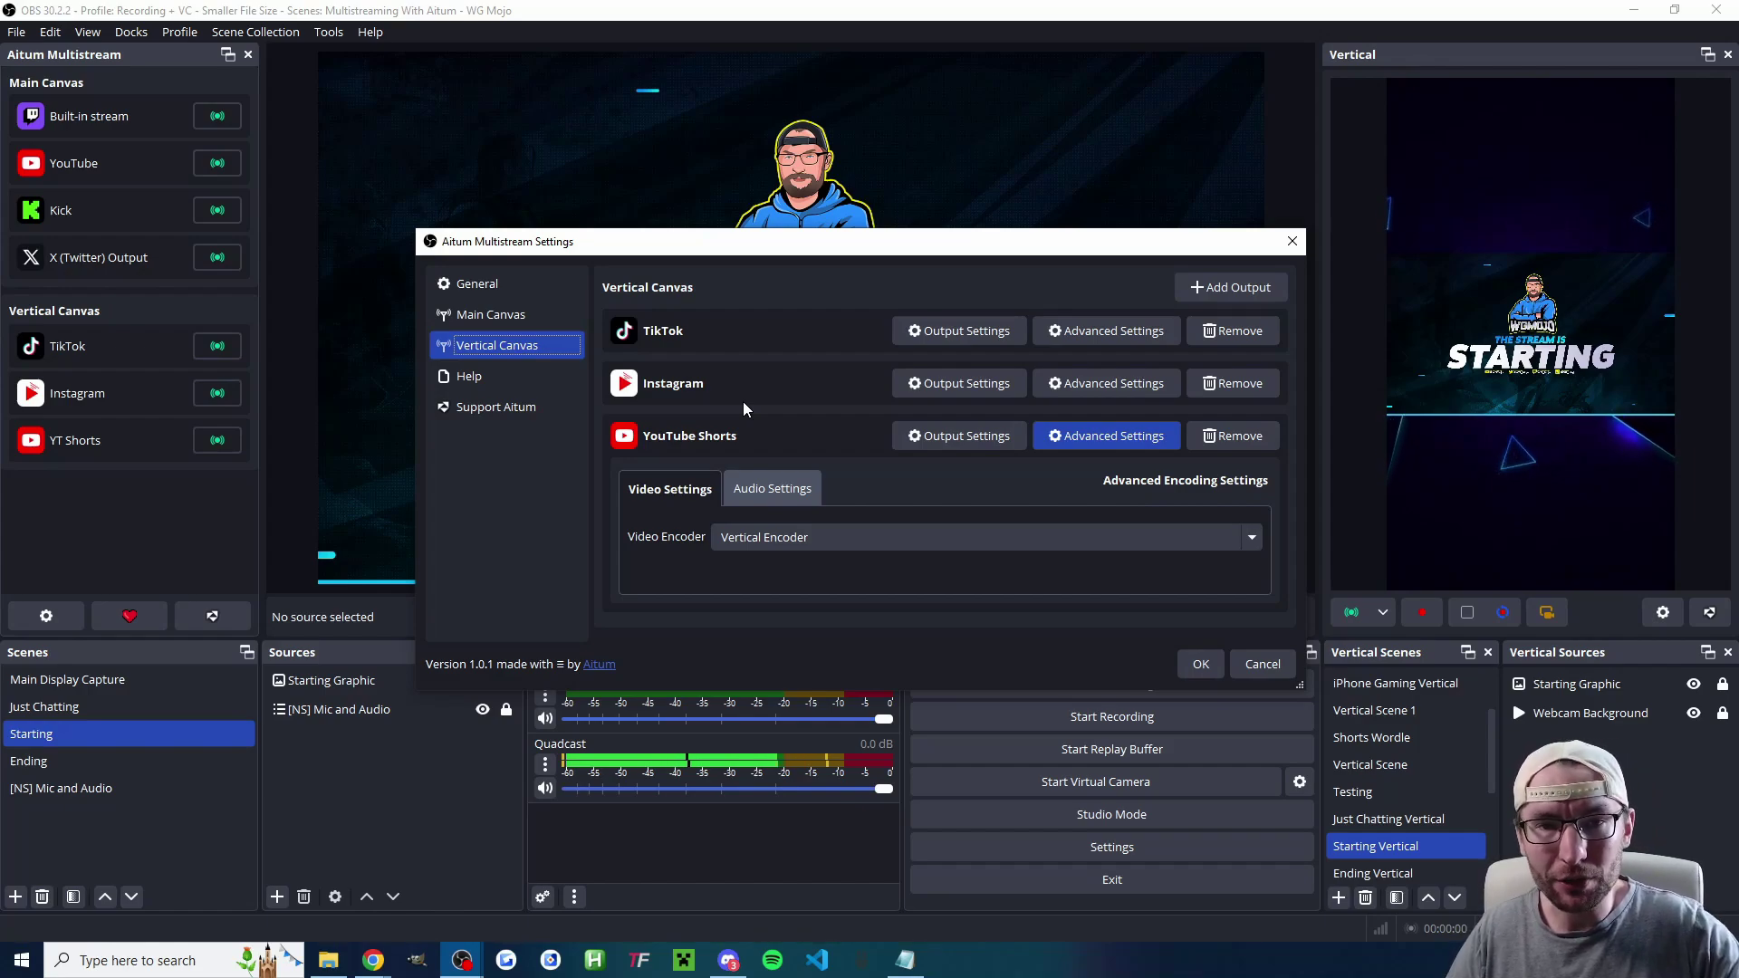
{"action": "left_click", "coordinate": [1106, 436]}
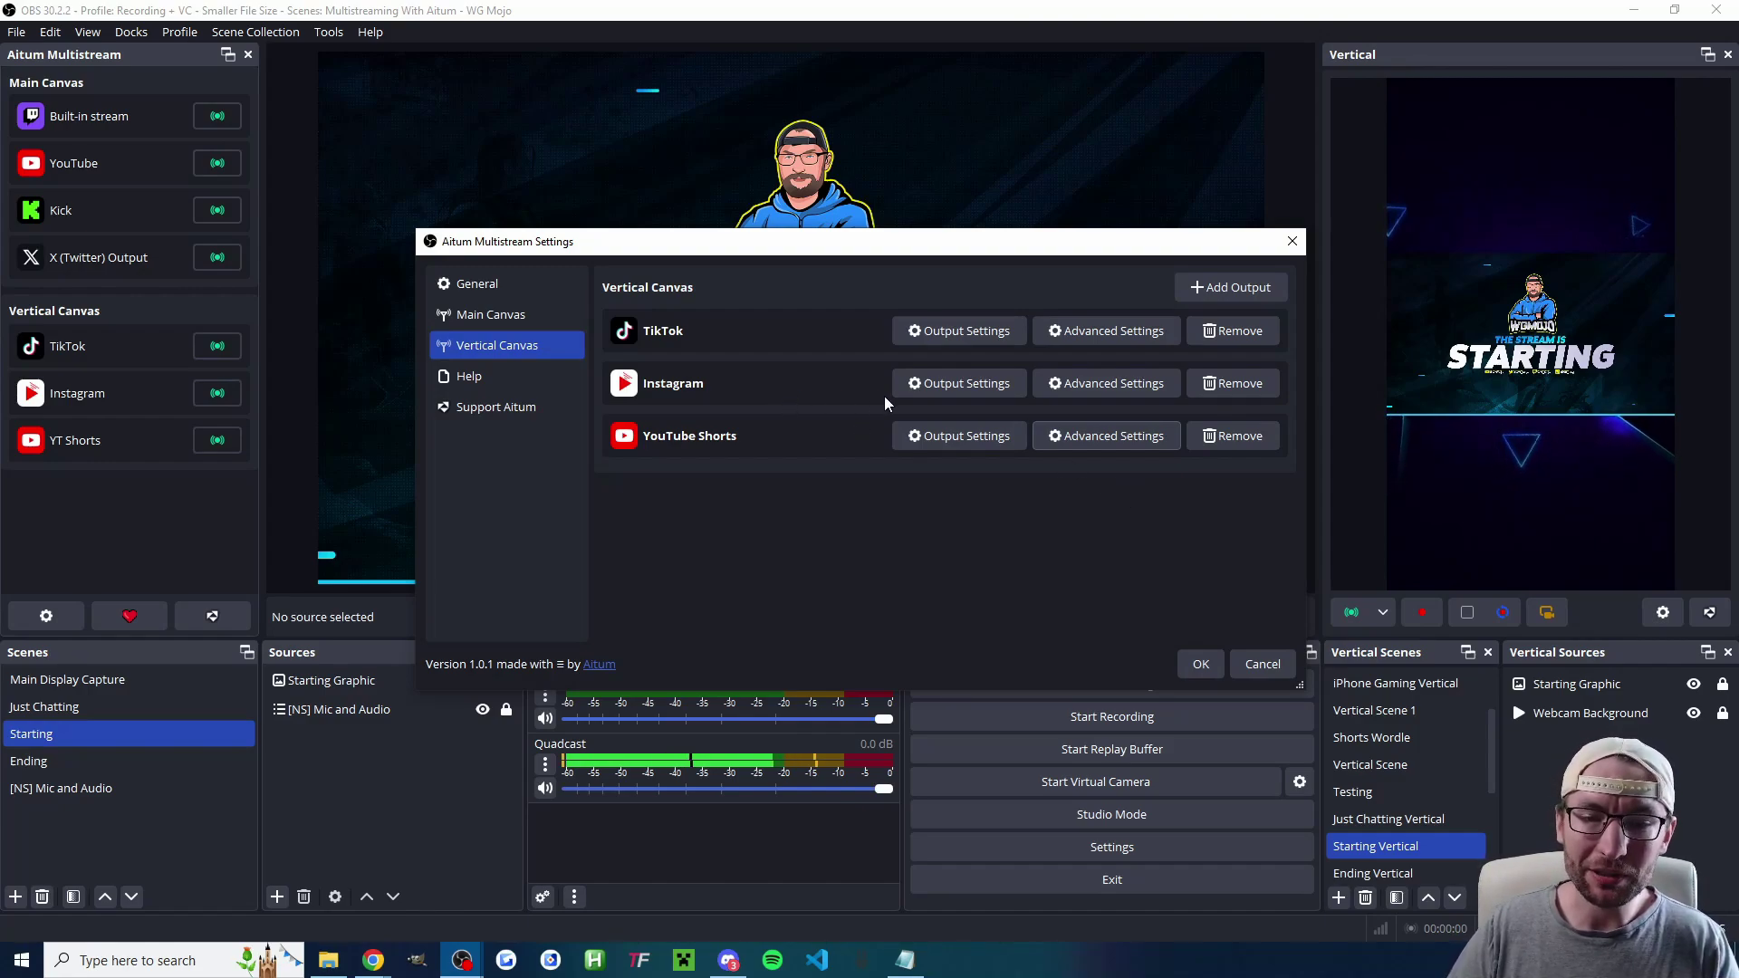
{"action": "left_click", "coordinate": [1078, 391]}
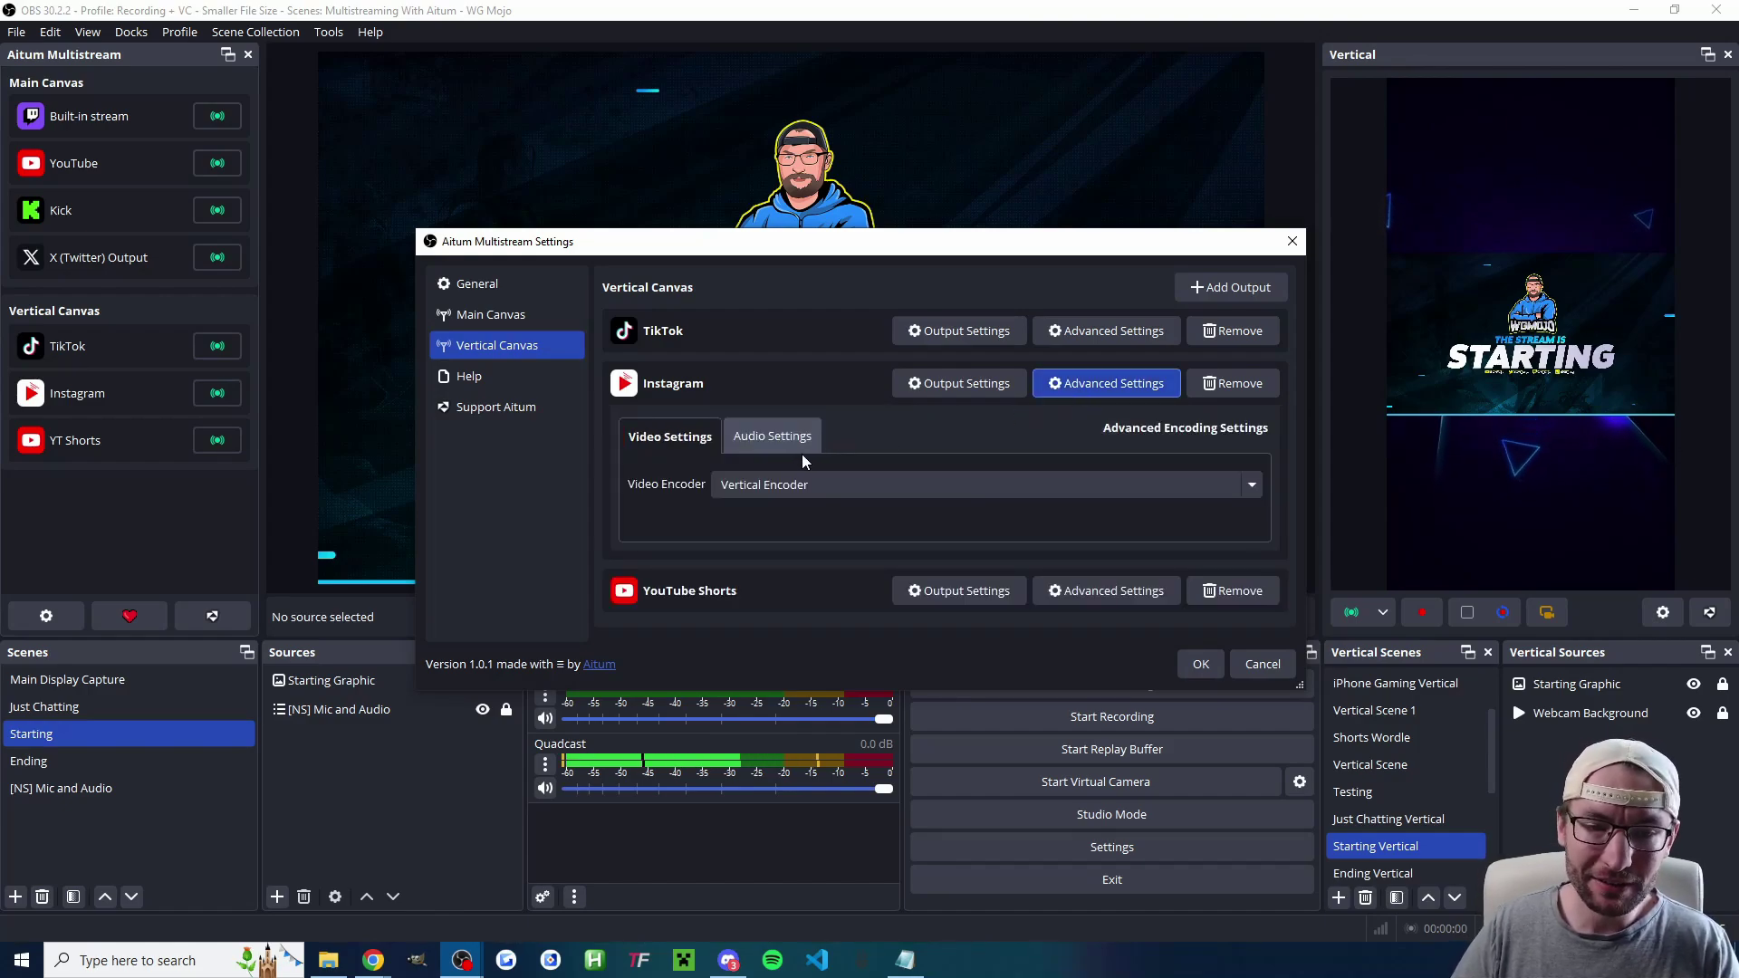
{"action": "left_click", "coordinate": [743, 486]}
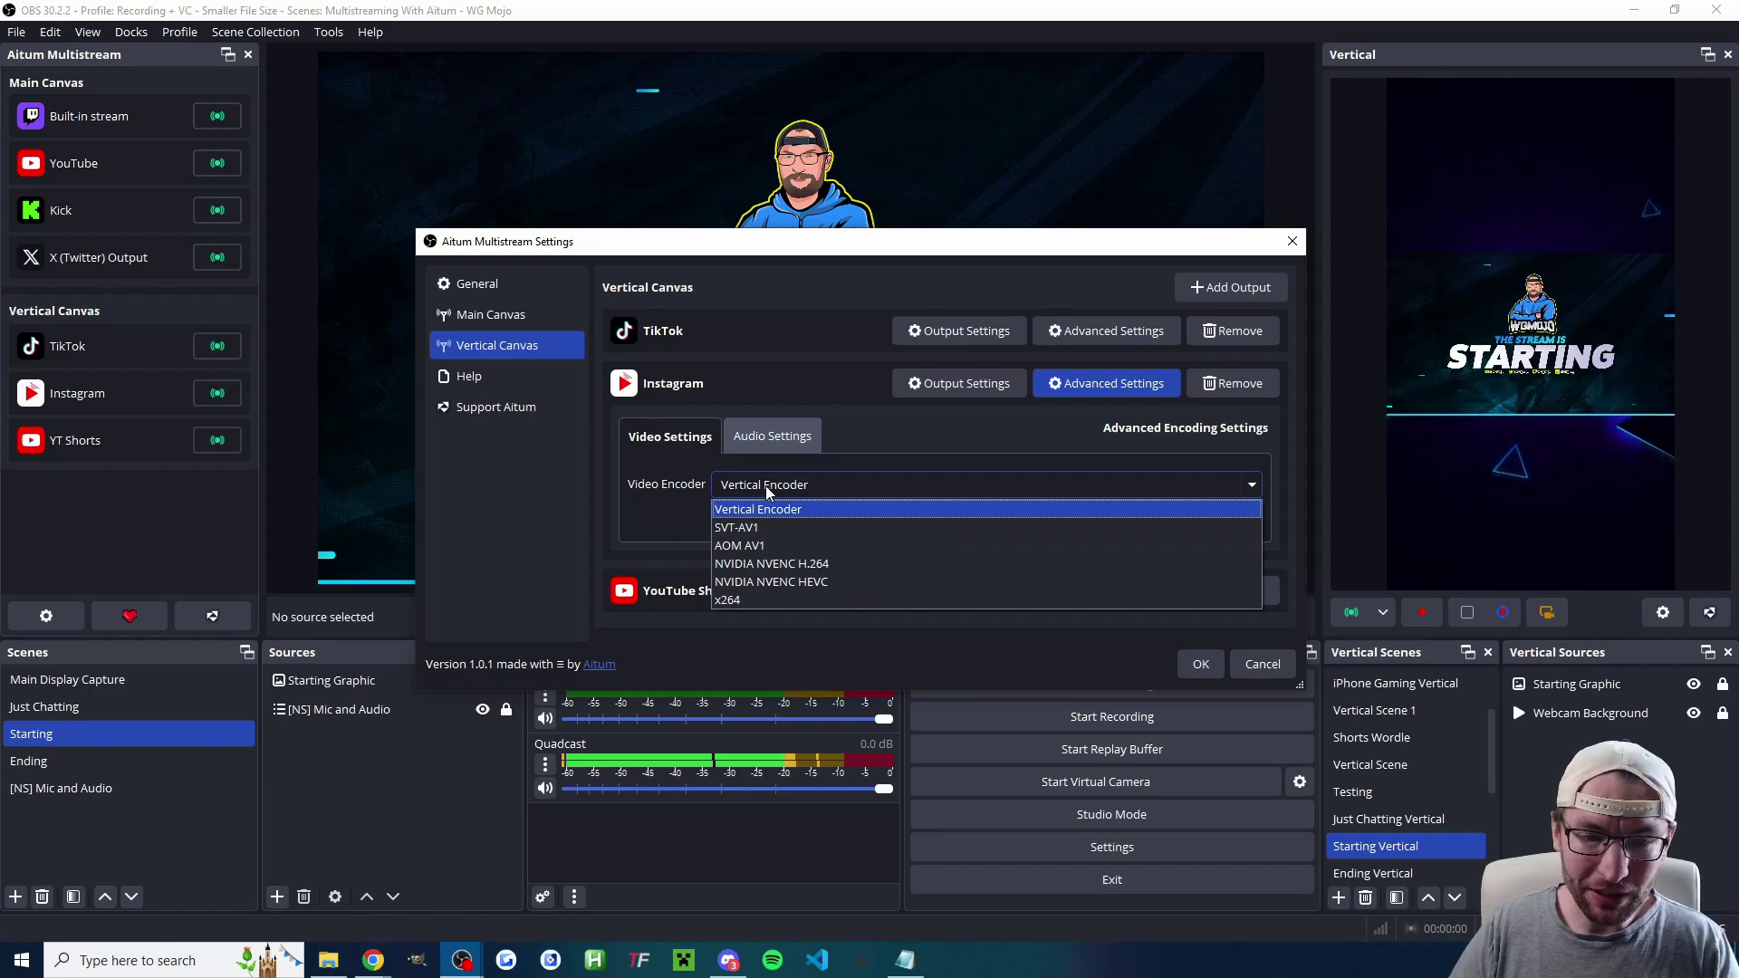
{"action": "left_click", "coordinate": [806, 565]}
{"action": "scroll", "coordinate": [692, 494], "scroll_direction": "down", "scroll_amount": 3}
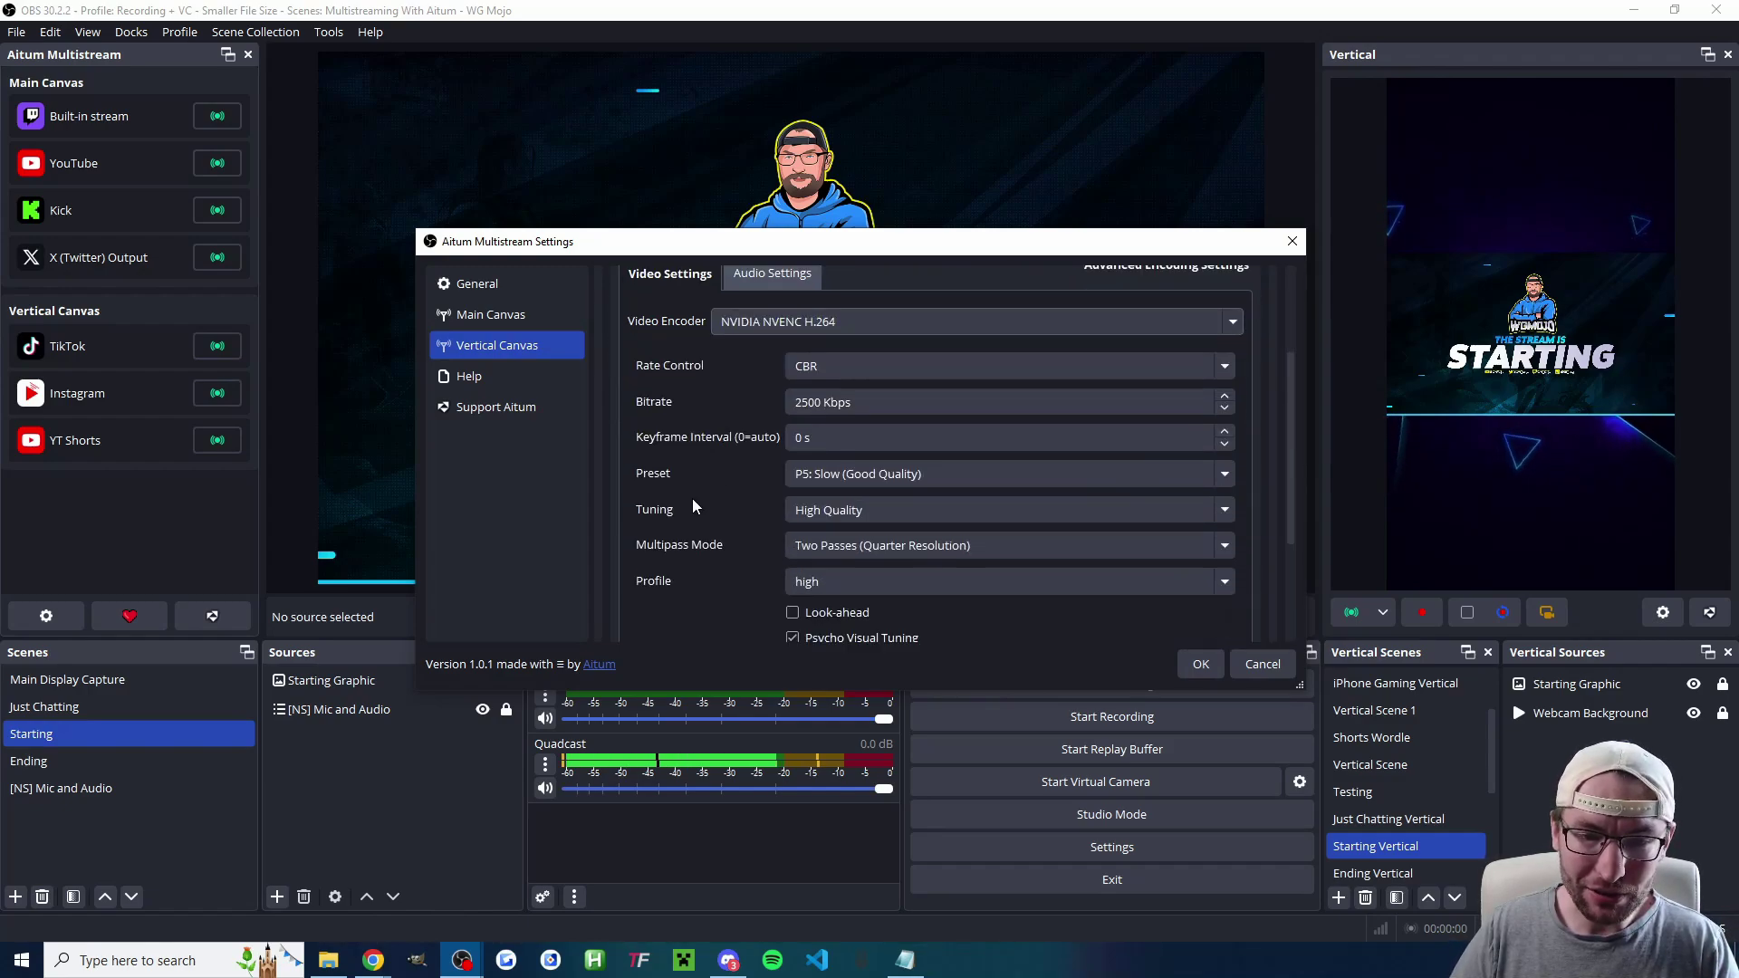
{"action": "left_click", "coordinate": [803, 402]}
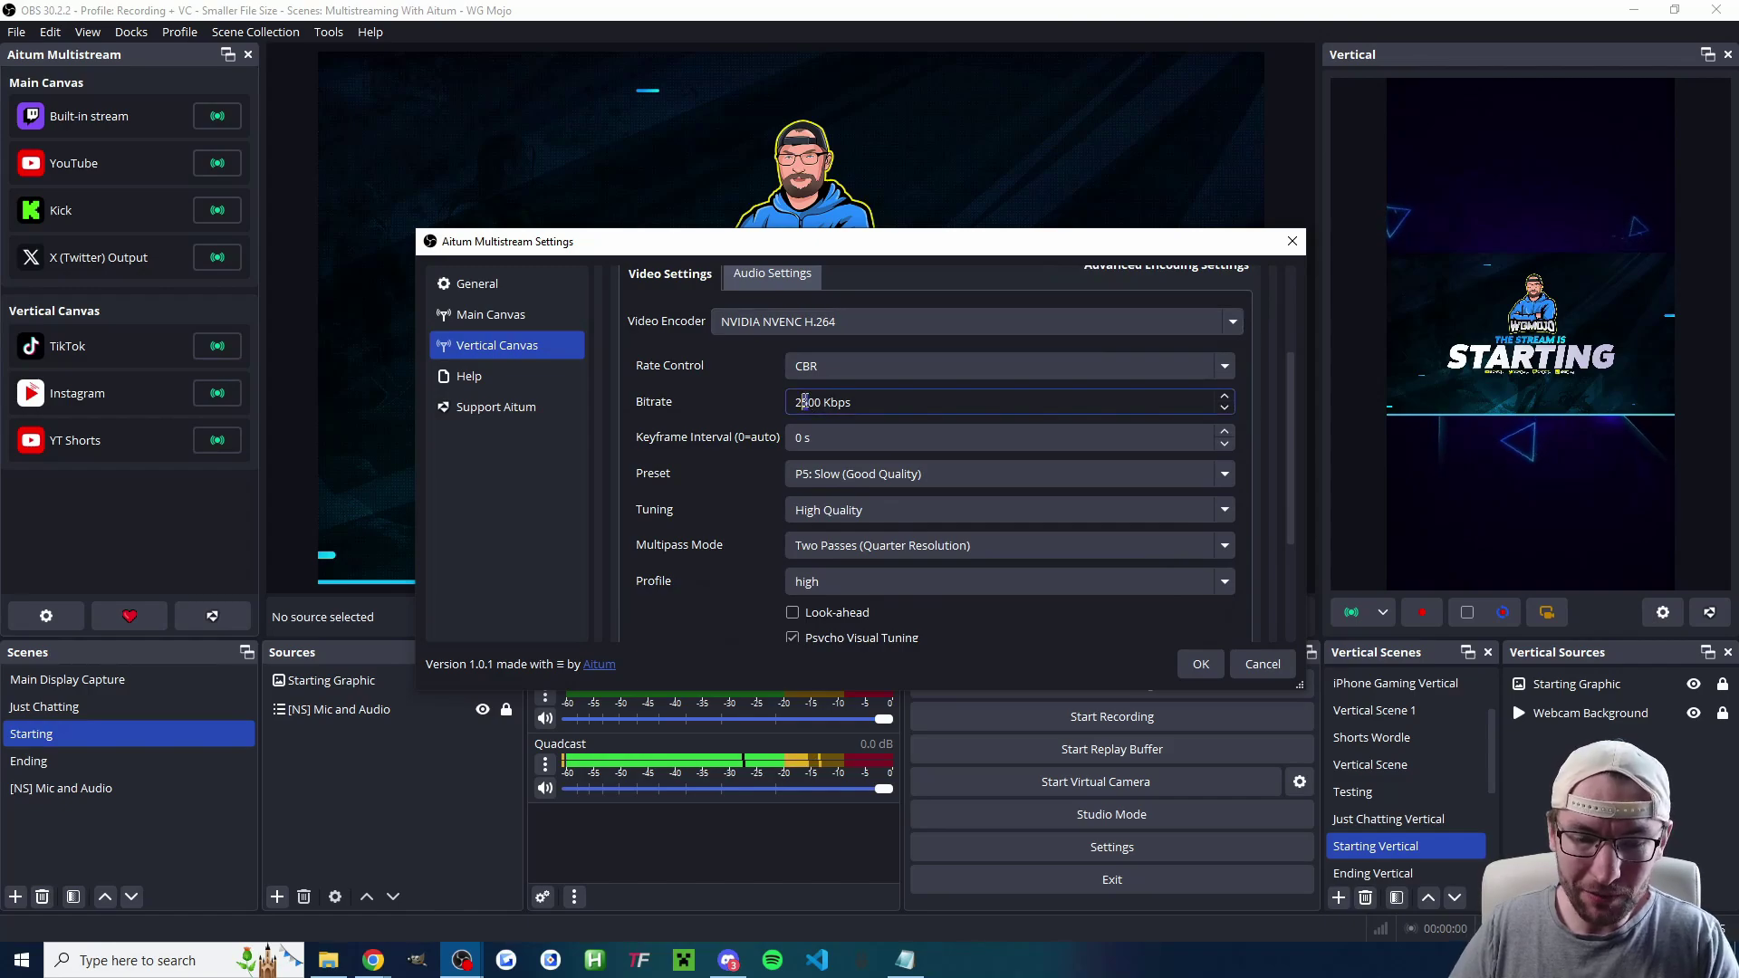
{"action": "key", "text": "Delete"}
{"action": "type", "text": "0"}
{"action": "left_click", "coordinate": [803, 438]}
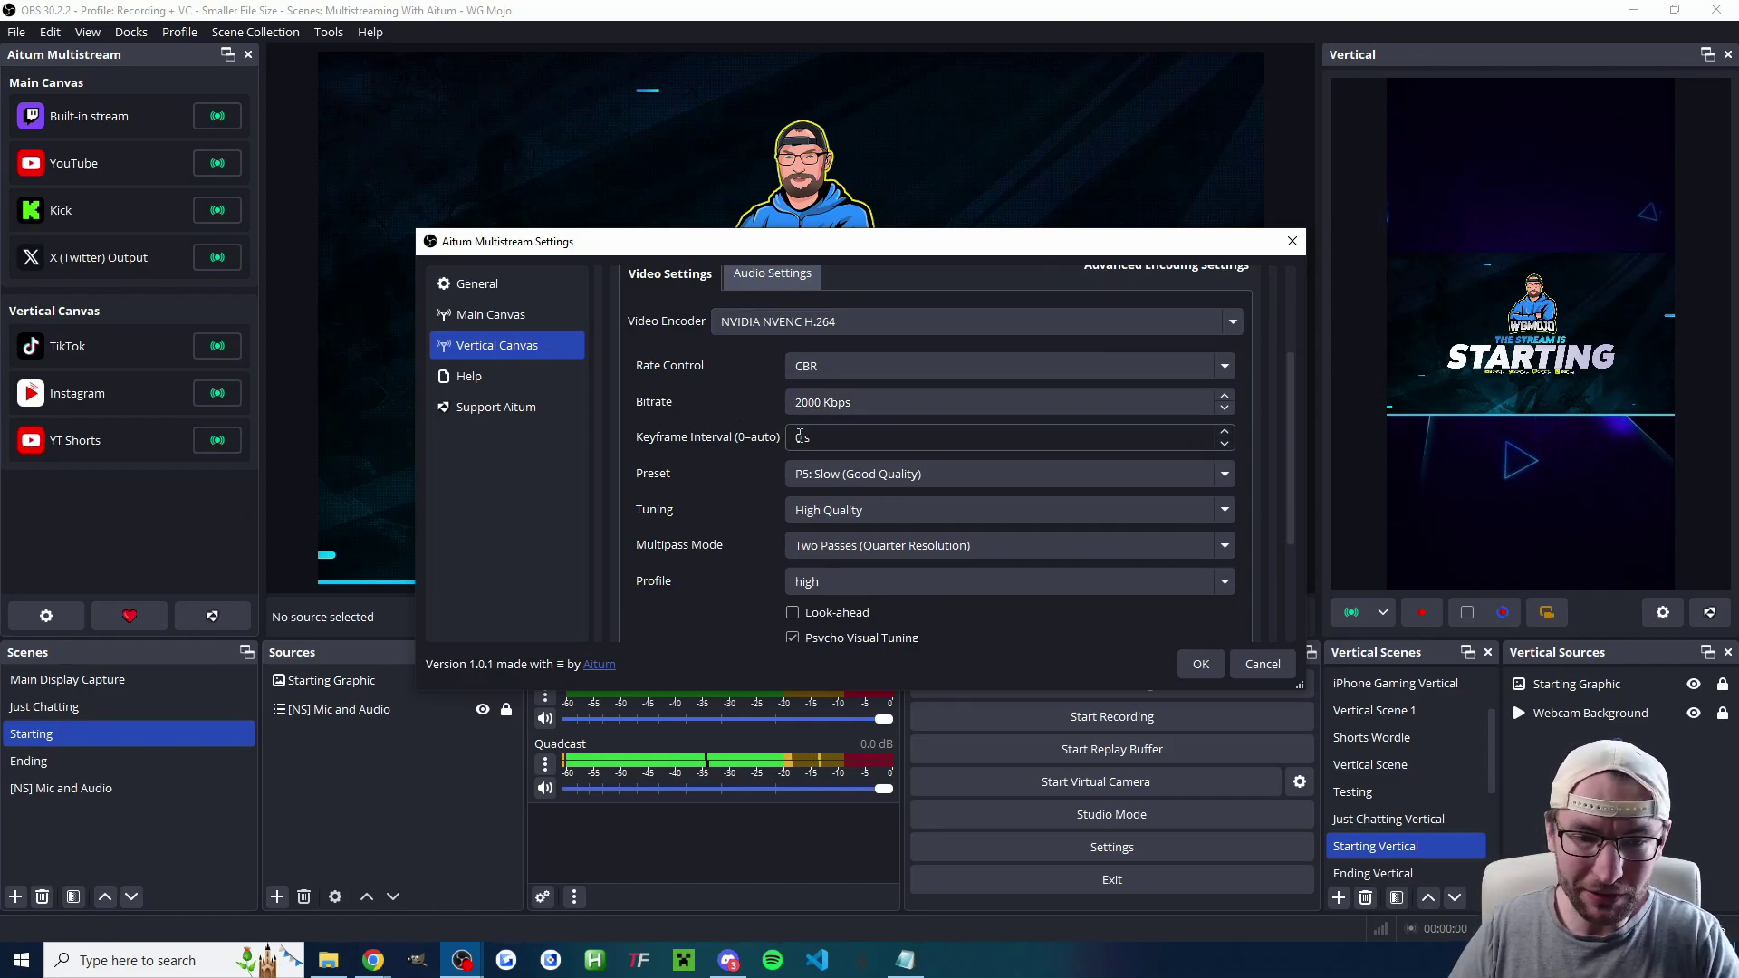
{"action": "left_click", "coordinate": [680, 485]}
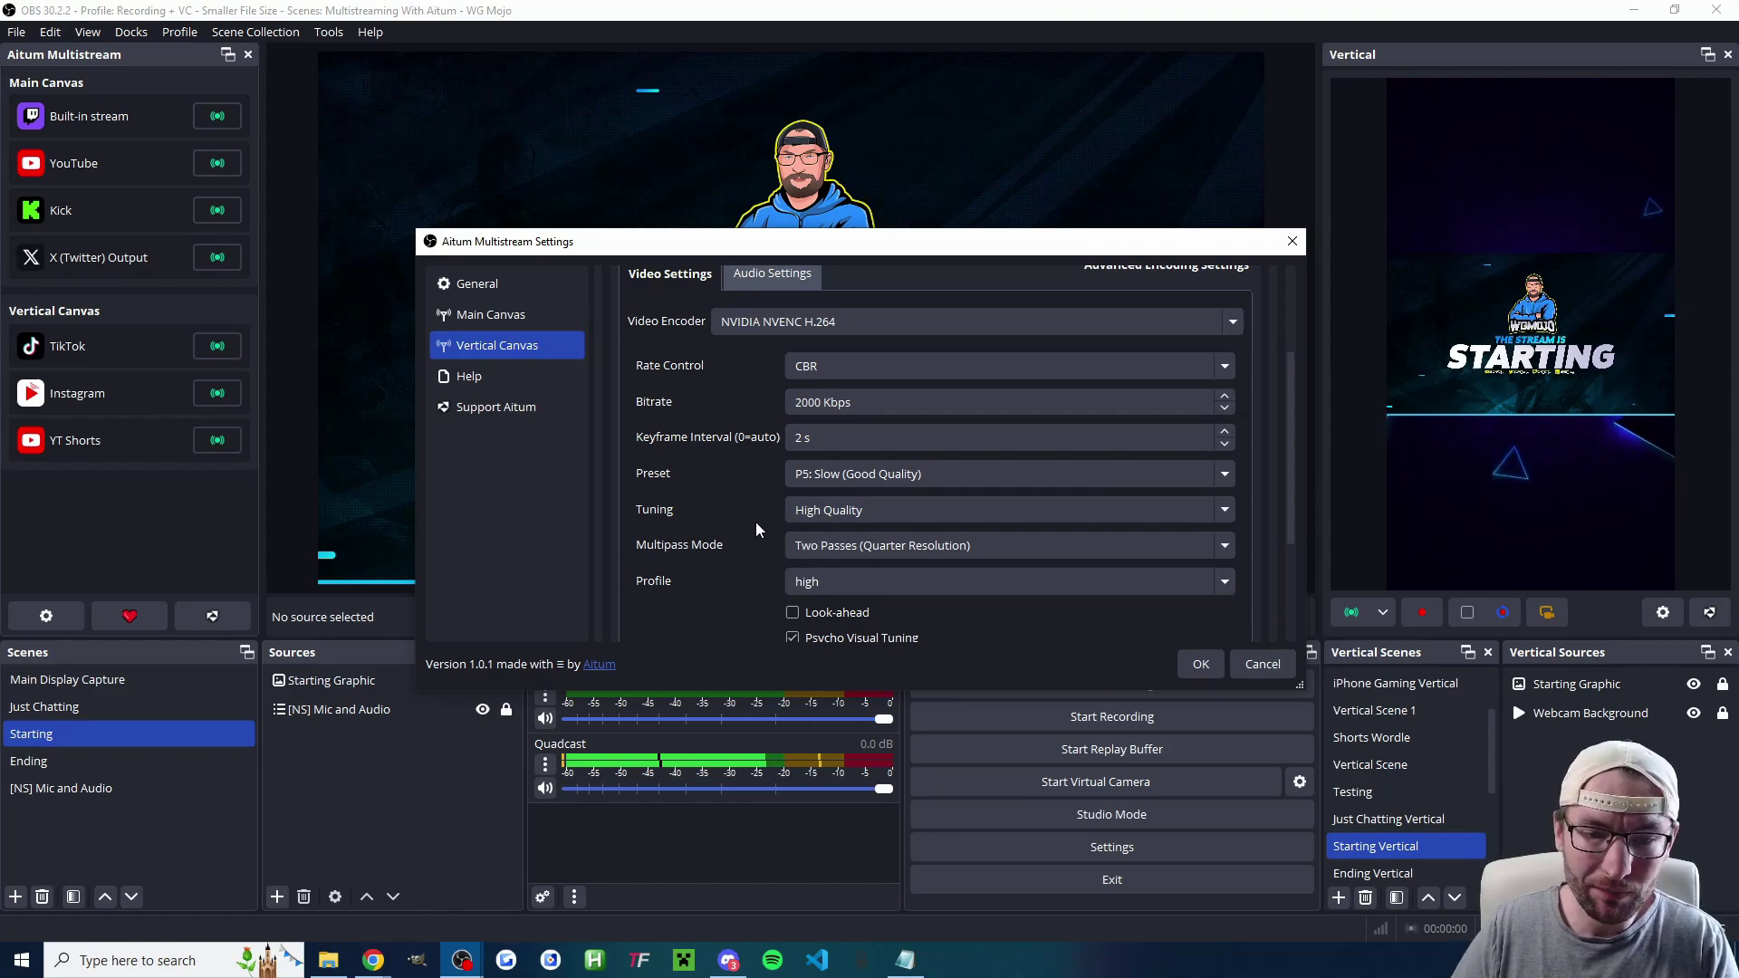
- Give YouTube Shorts NVIDIA NVENC H.264 at 2000 Kbps with a 2 s keyframe interval
{"action": "left_click_drag", "start_coordinate": [1044, 230], "coordinate": [981, 96]}
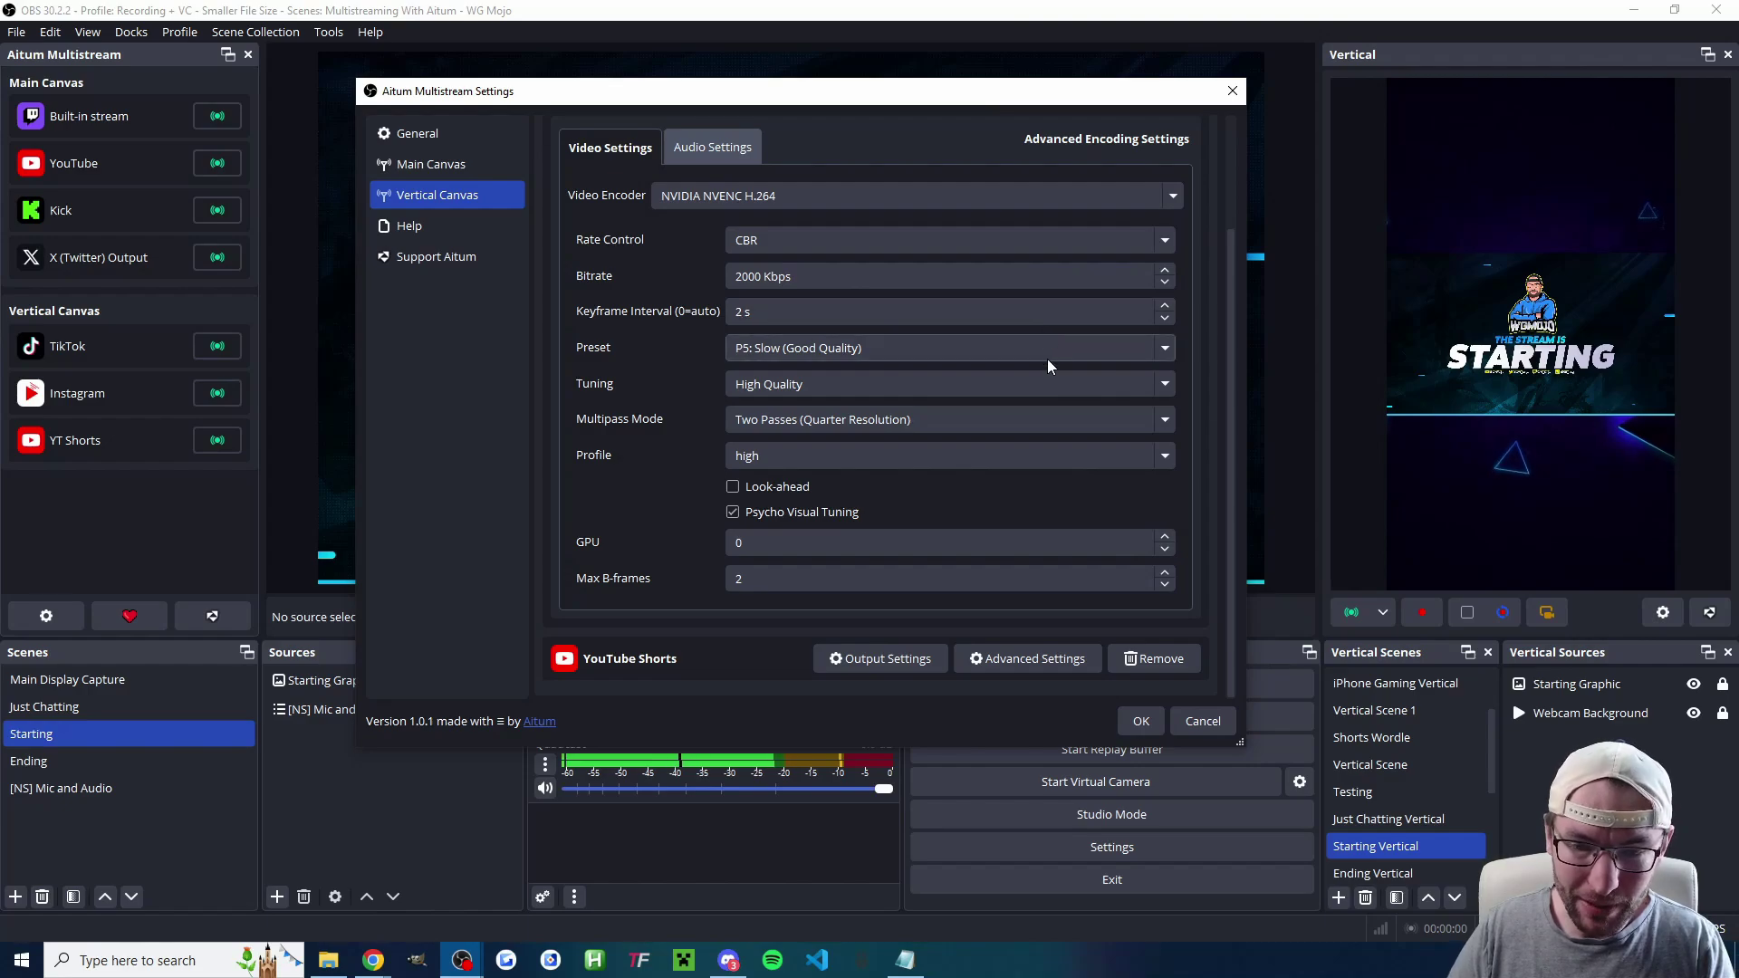
{"action": "scroll", "coordinate": [1087, 290], "scroll_direction": "up", "scroll_amount": 3}
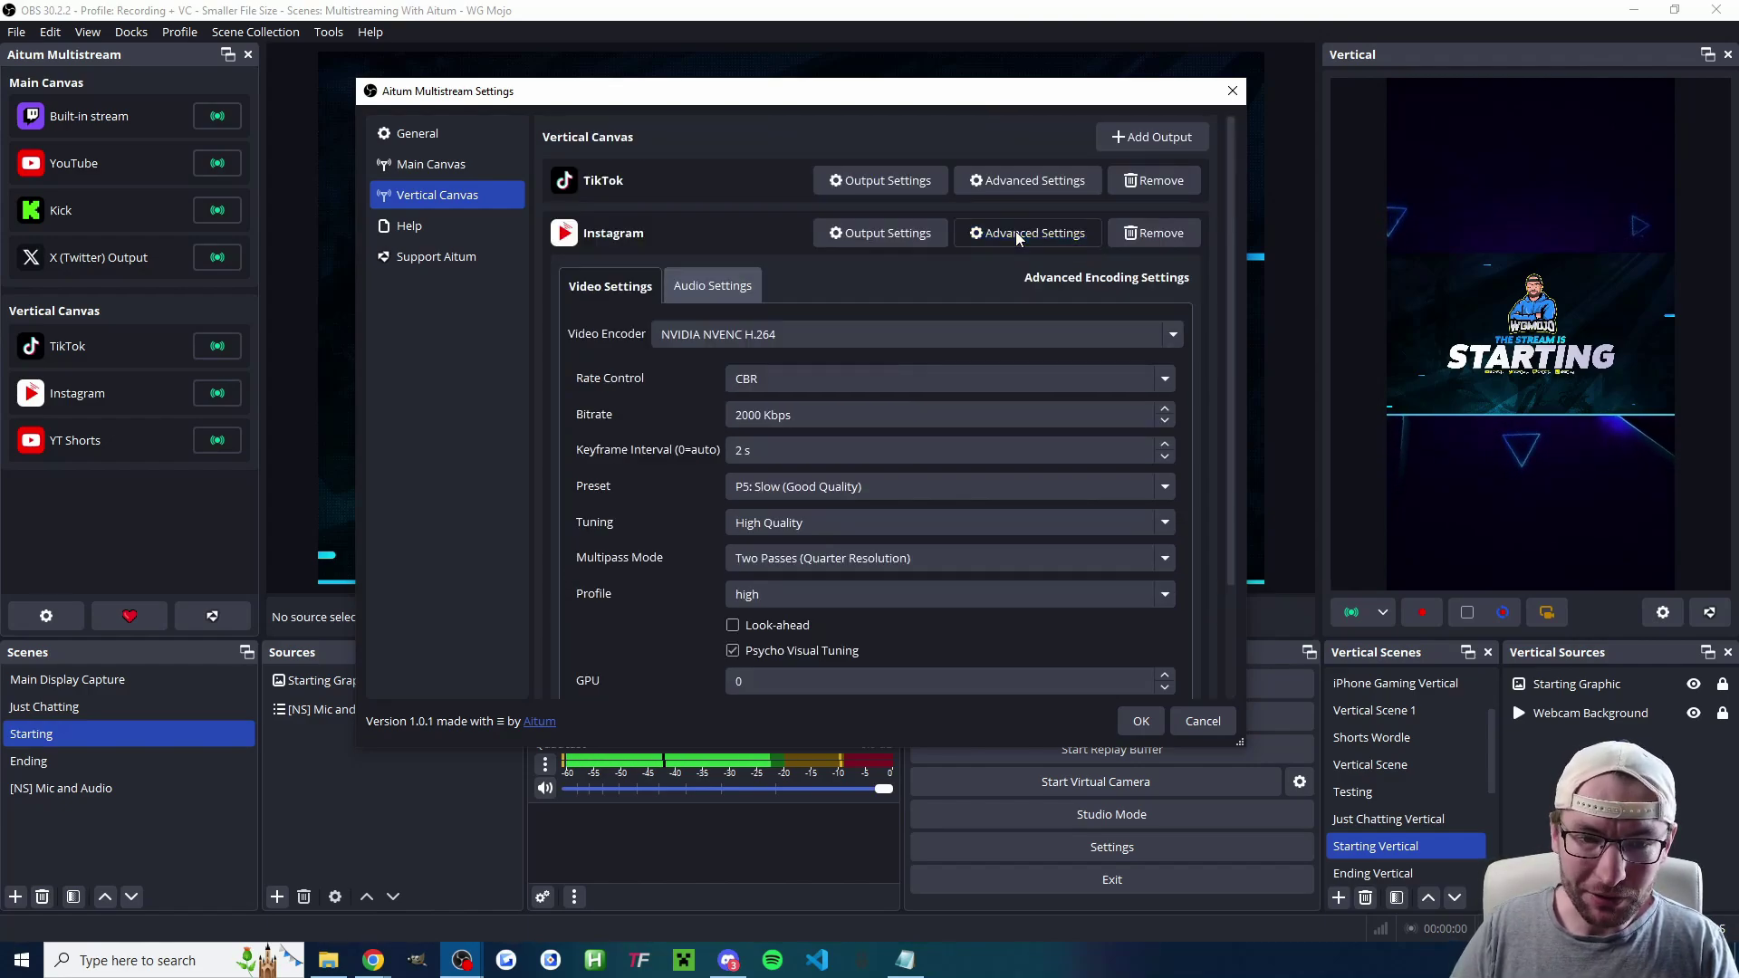
{"action": "left_click", "coordinate": [1015, 232]}
{"action": "left_click", "coordinate": [1009, 290]}
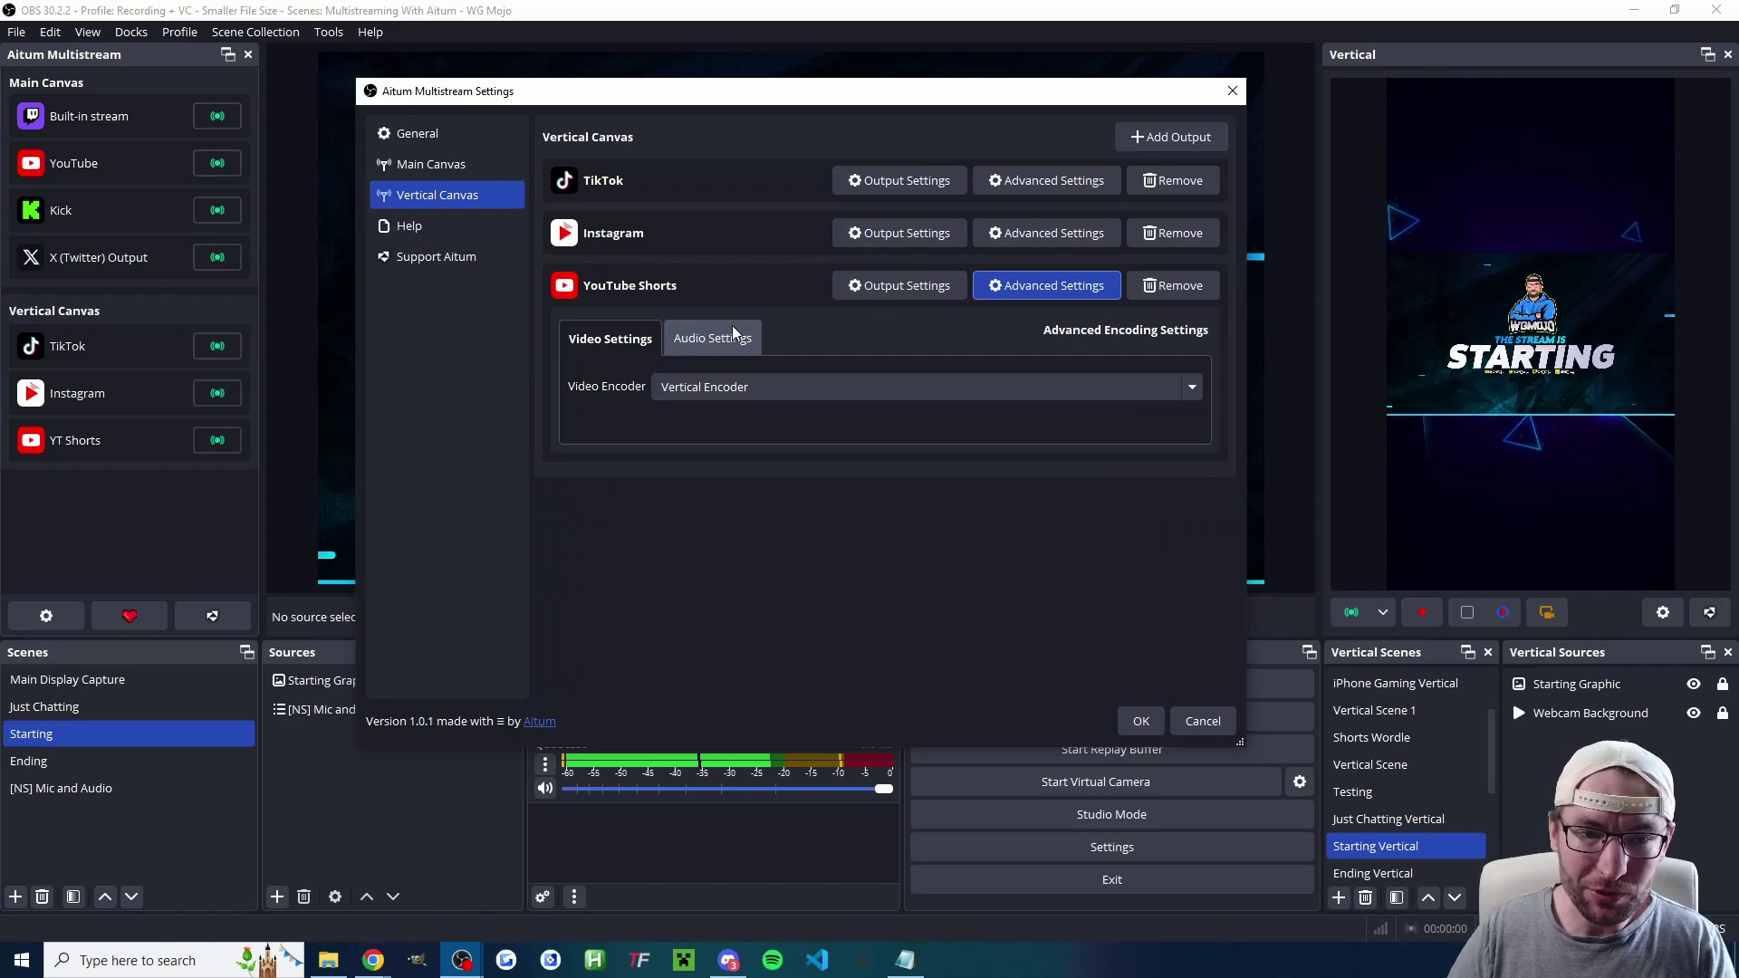
{"action": "left_click", "coordinate": [721, 389]}
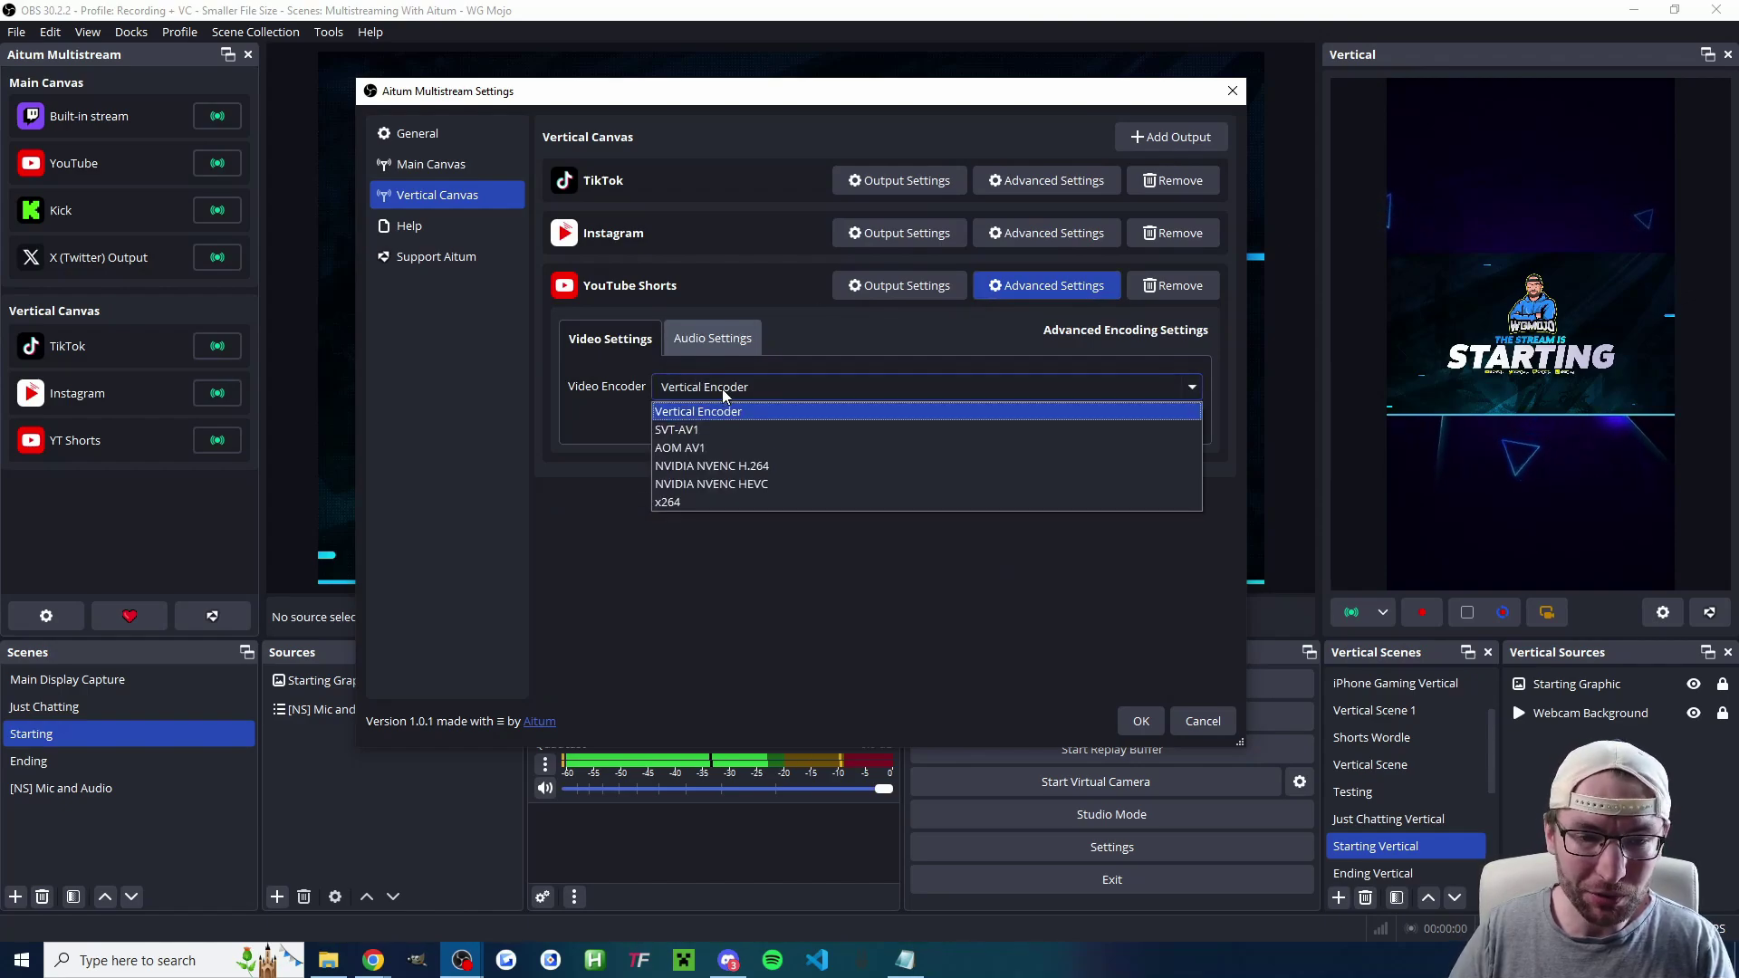
{"action": "left_click", "coordinate": [750, 470]}
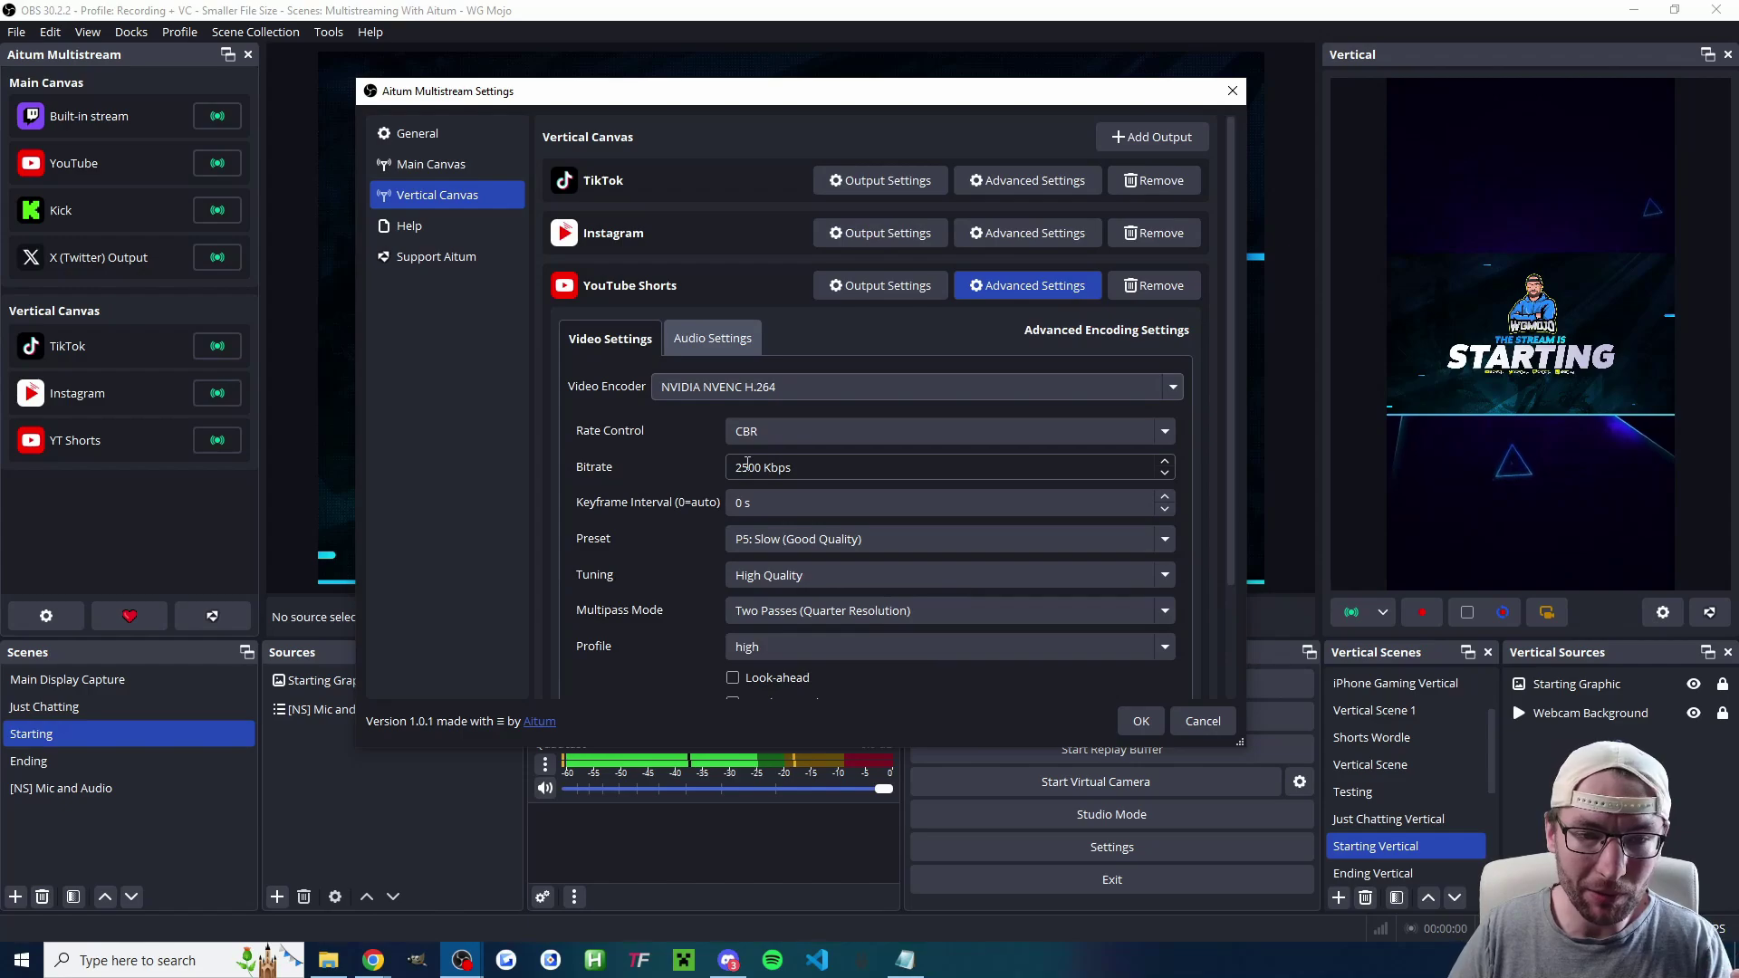
{"action": "double_click", "coordinate": [747, 466]}
{"action": "type", "text": "2000"}
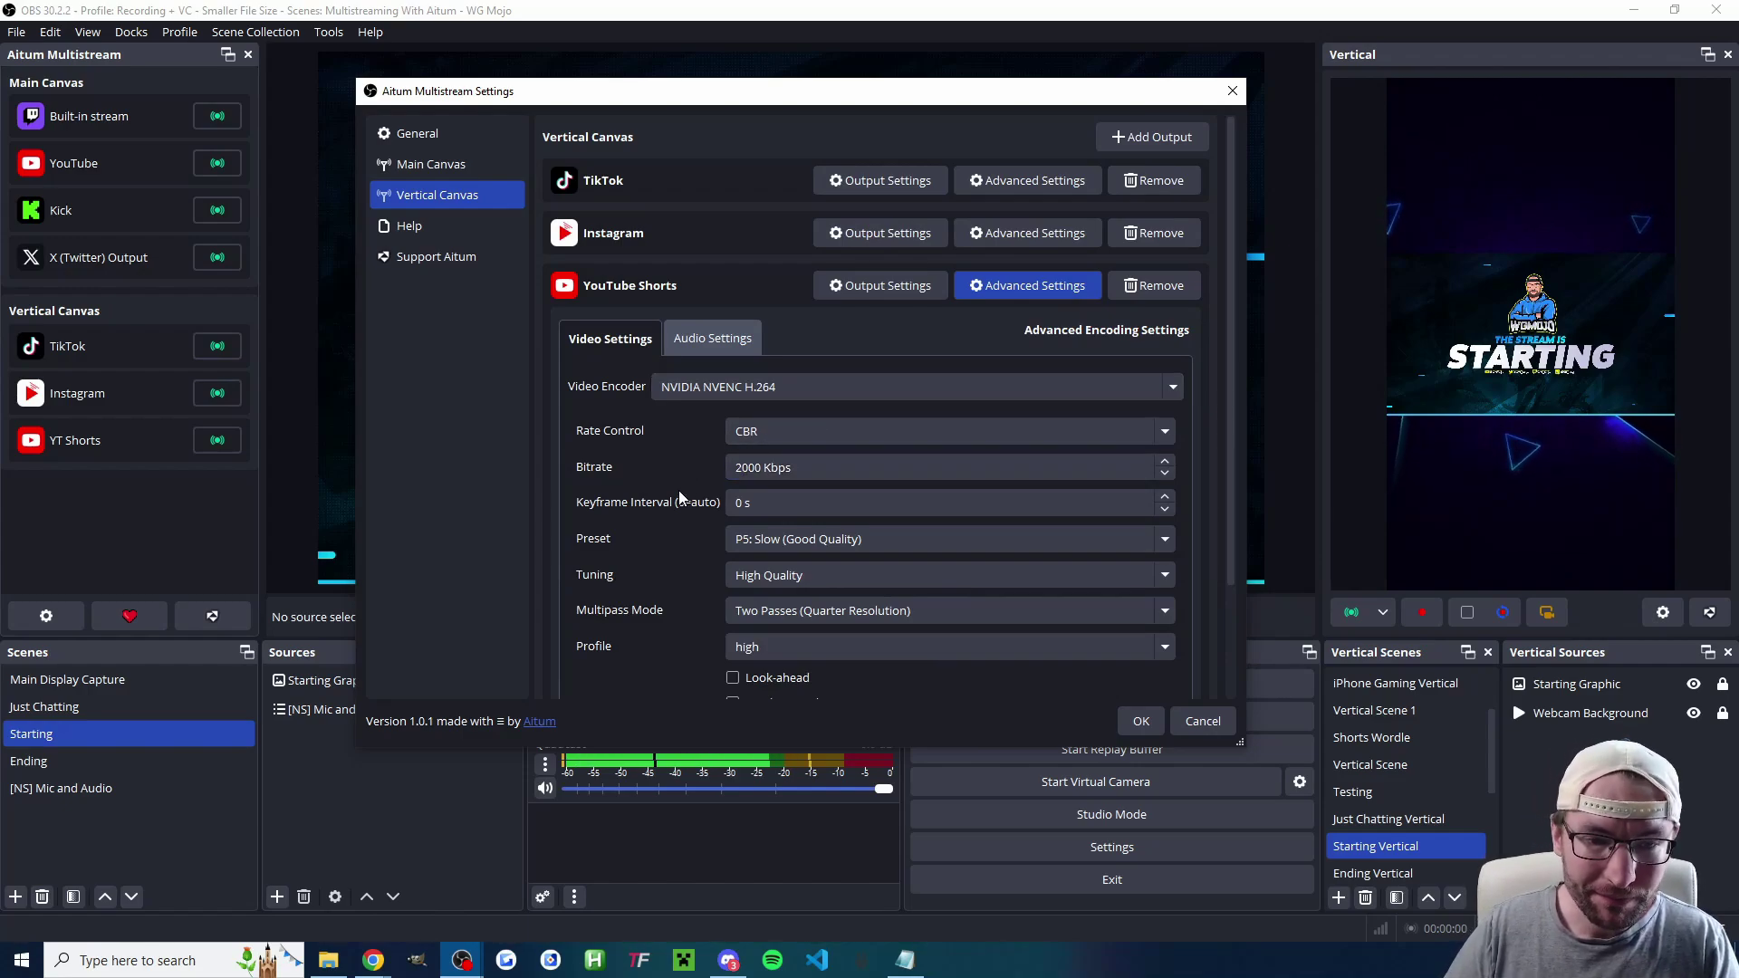
{"action": "double_click", "coordinate": [1165, 497]}
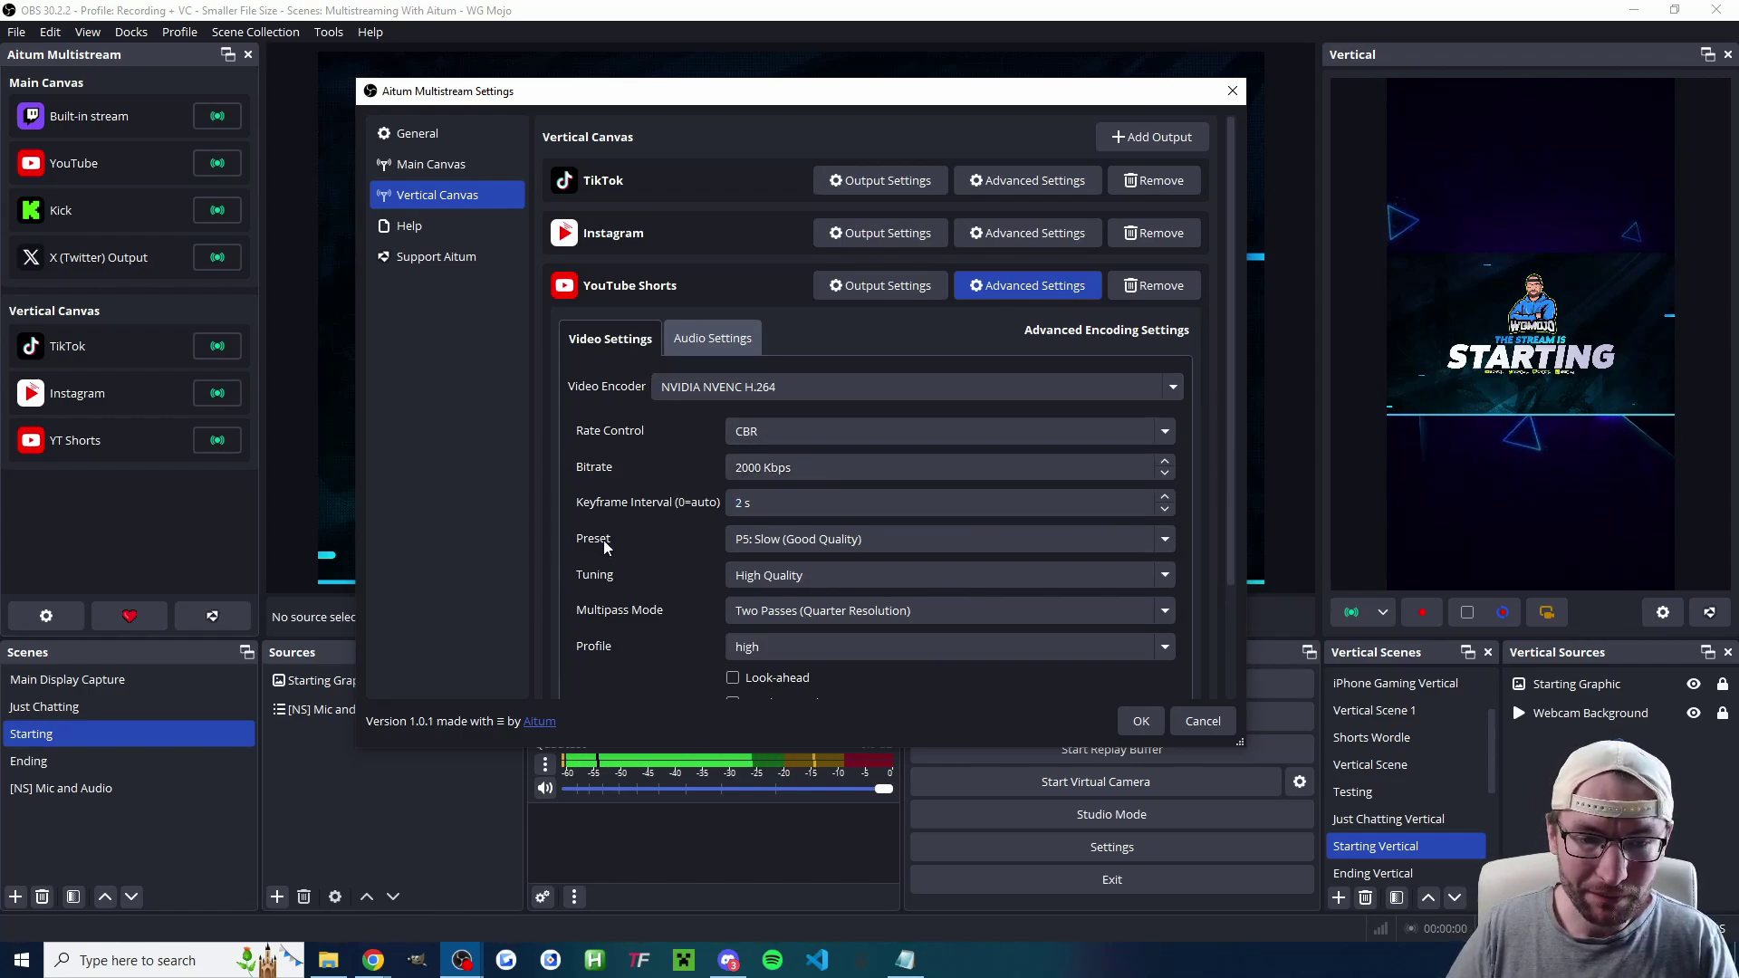
{"action": "scroll", "coordinate": [628, 477], "scroll_direction": "down", "scroll_amount": 3}
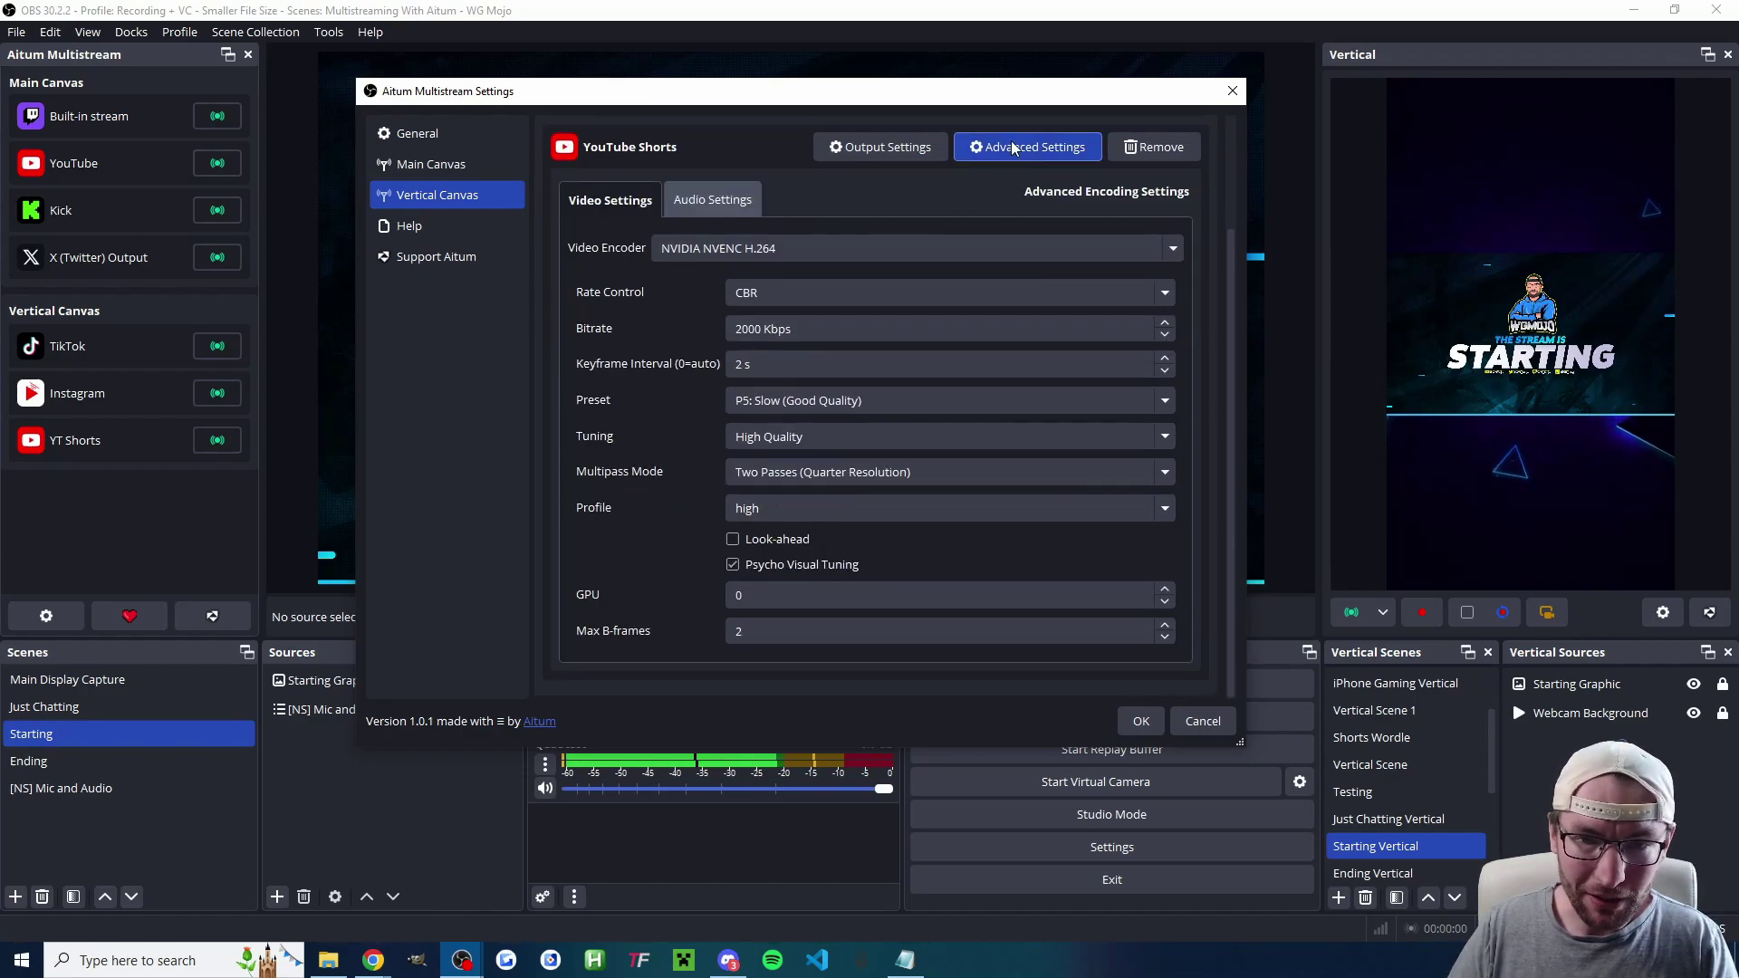
- Collapse the YouTube Shorts and Instagram advanced encoding panels
{"action": "left_click", "coordinate": [1013, 147]}
{"action": "left_click", "coordinate": [1019, 234]}
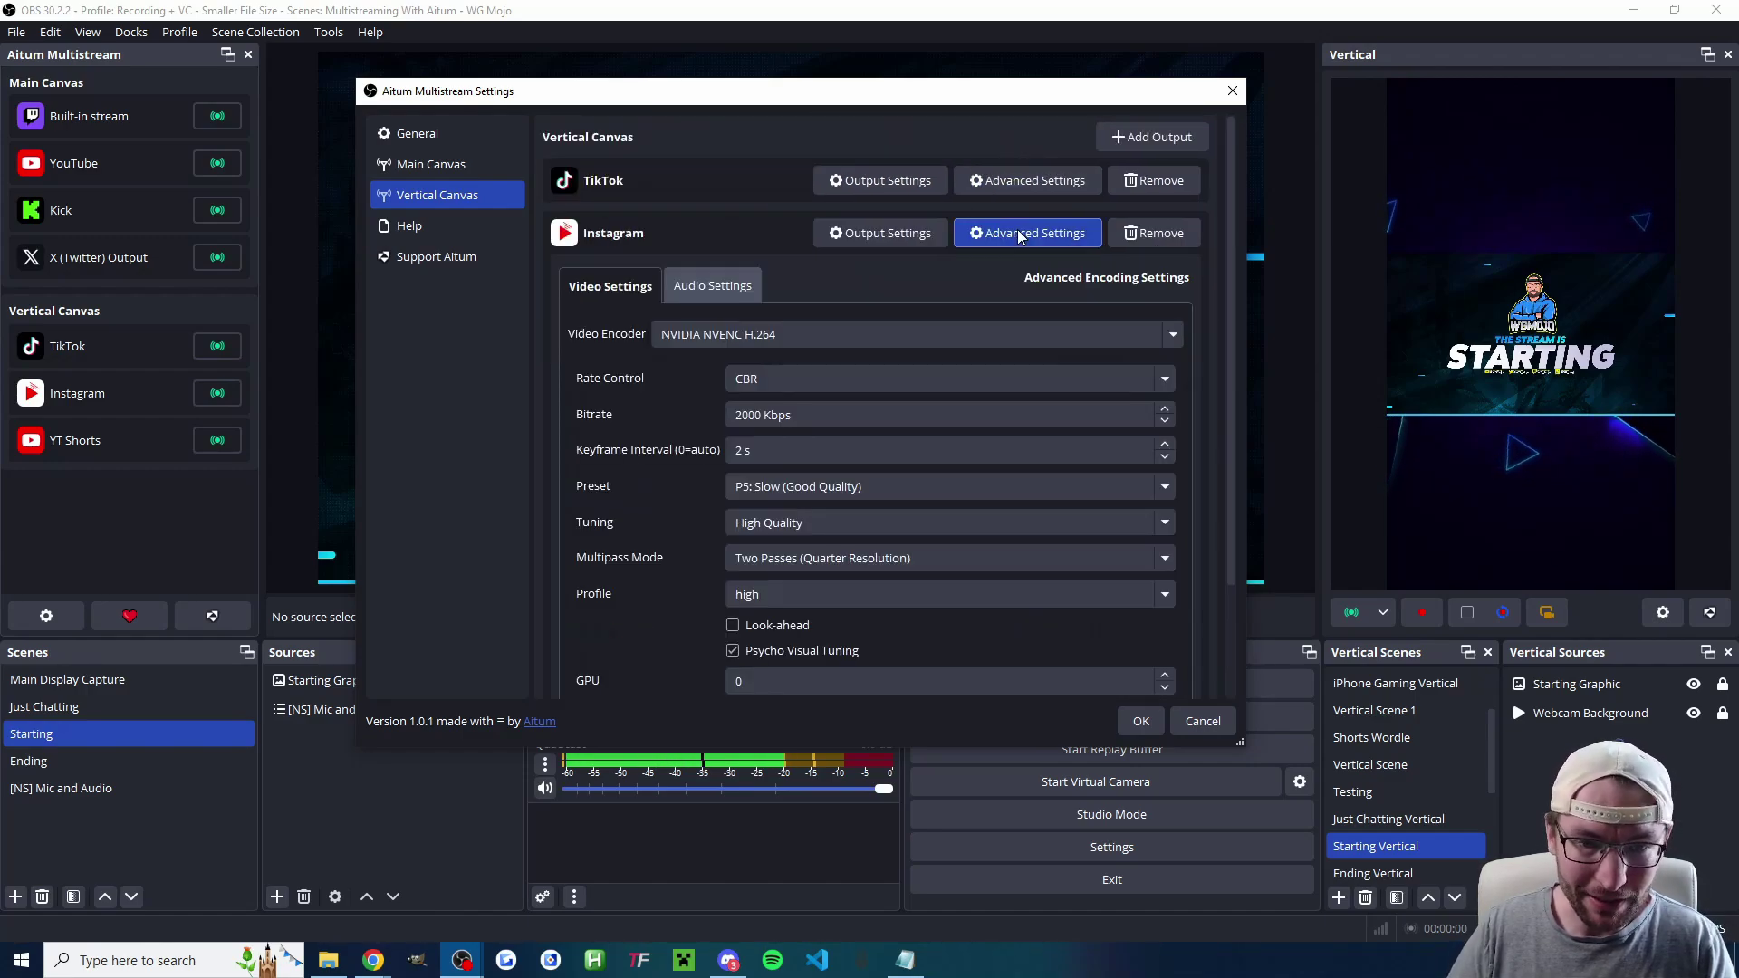
{"action": "left_click", "coordinate": [1018, 234]}
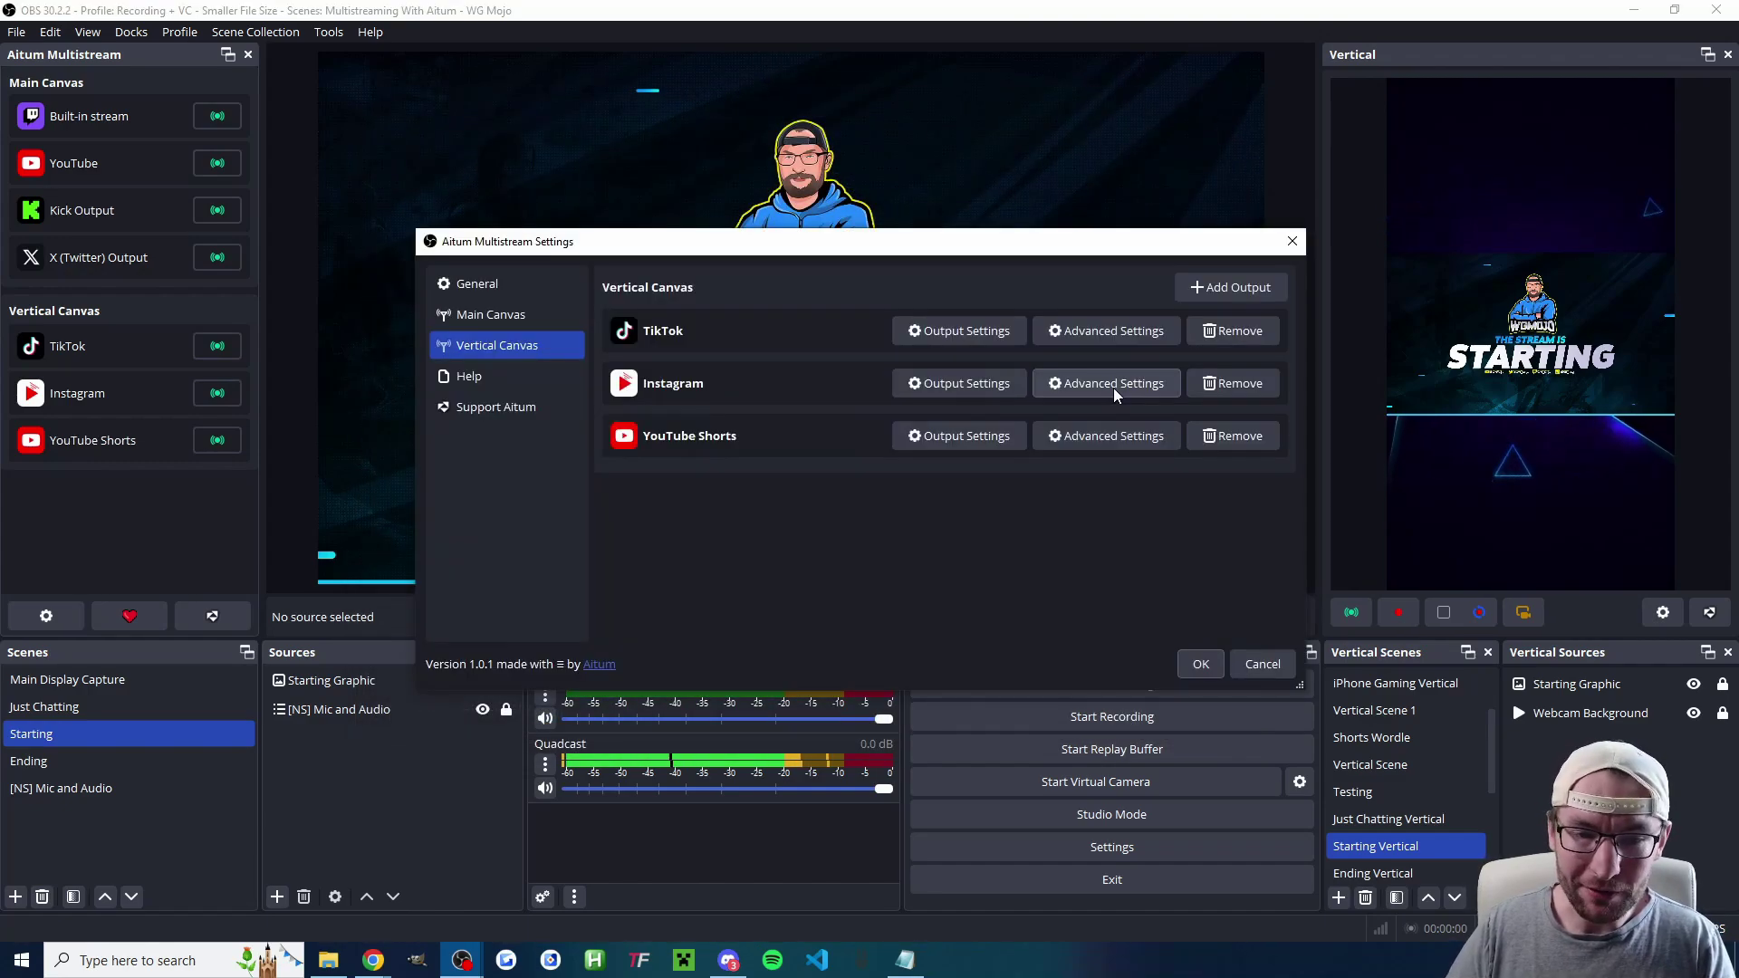
- Review Instagram's video and audio encoding settings, then switch to the Main Canvas outputs
{"action": "left_click", "coordinate": [1113, 388]}
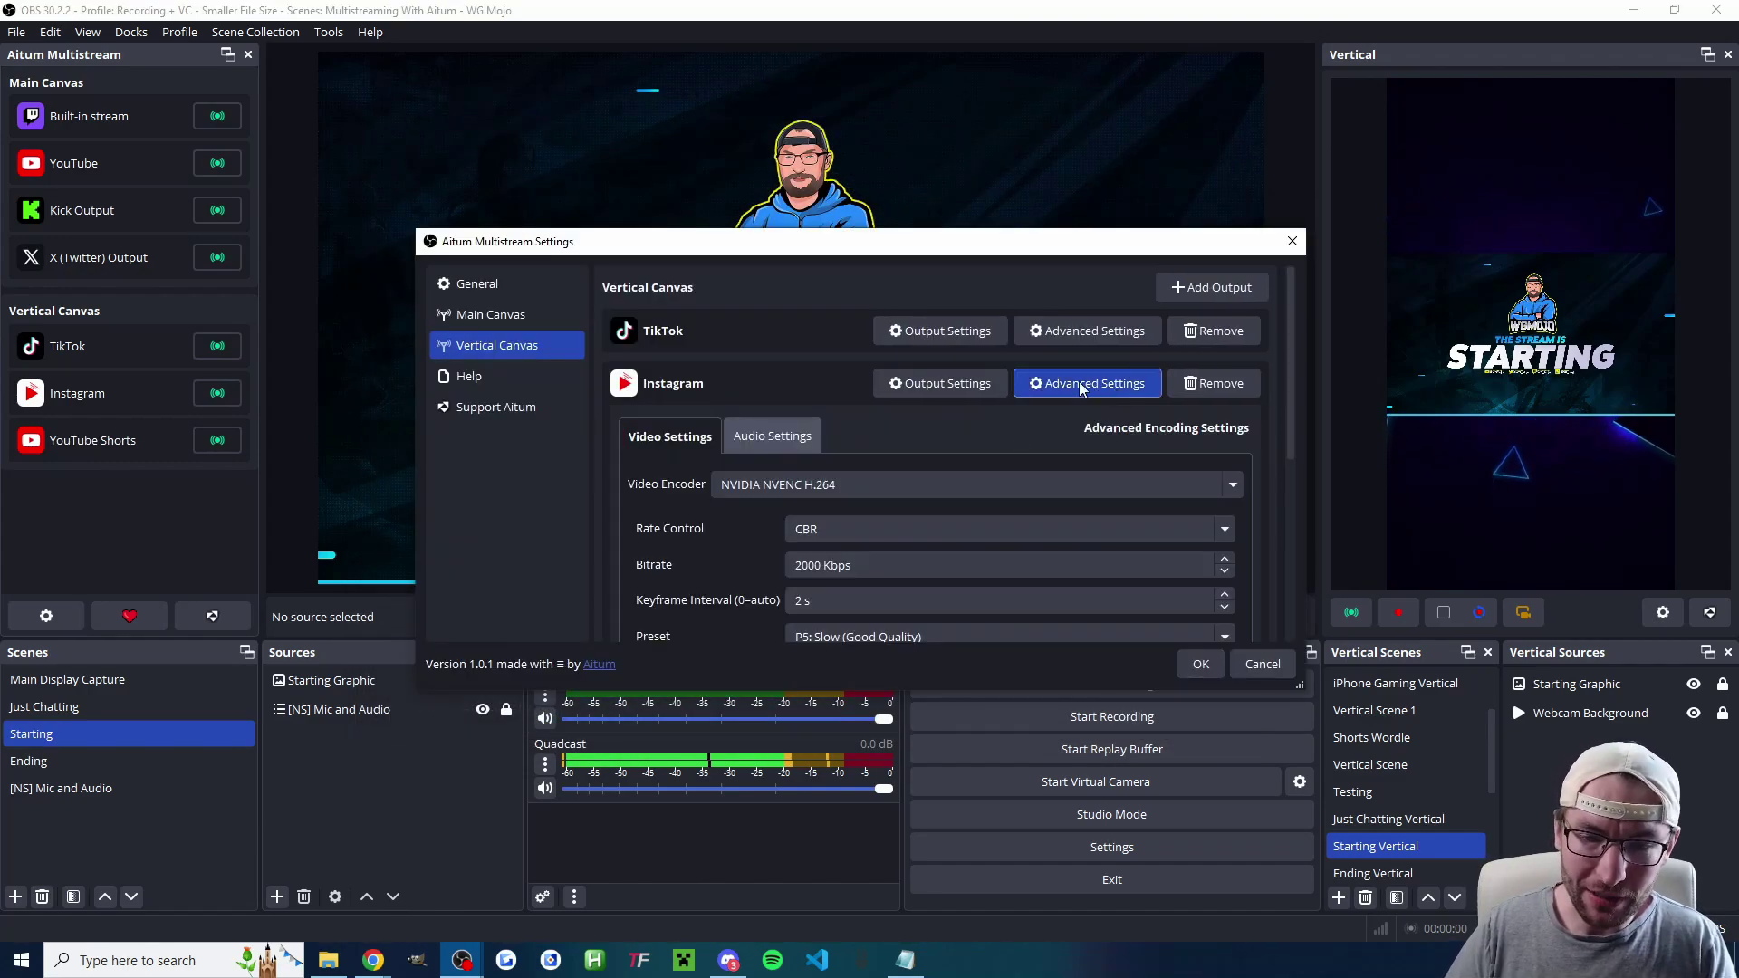
{"action": "left_click", "coordinate": [769, 437]}
{"action": "left_click", "coordinate": [669, 436]}
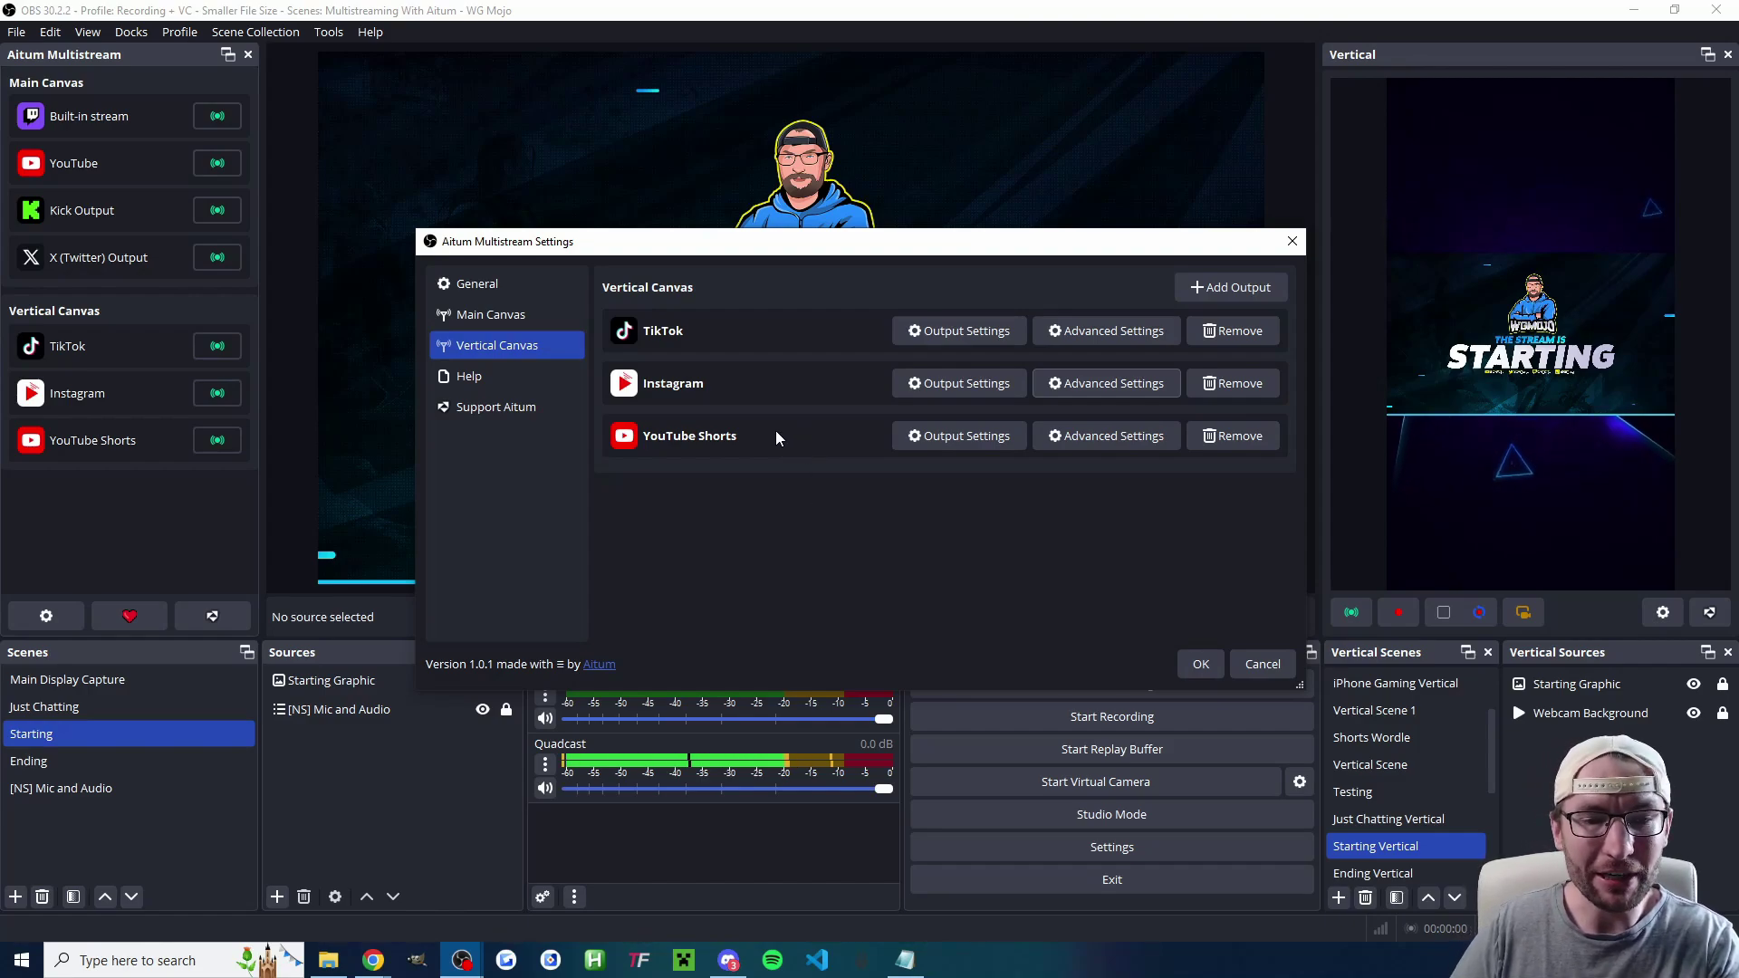
{"action": "key", "text": "Up"}
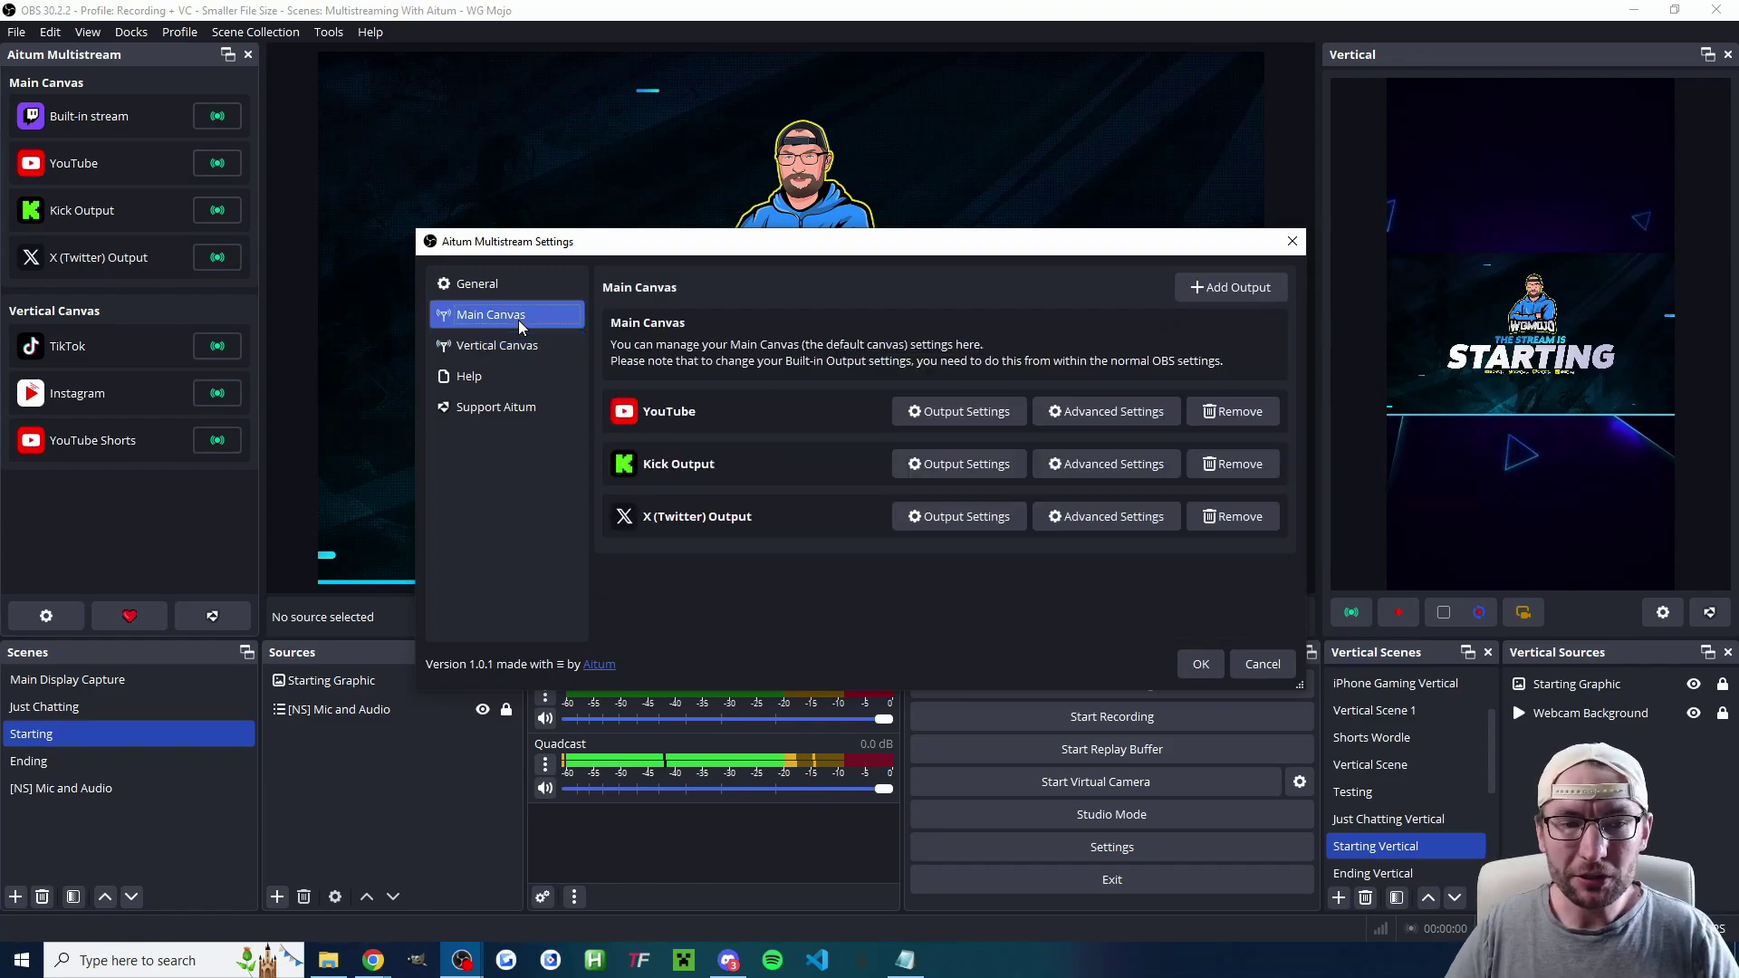
- Set Kick Output to NVIDIA NVENC H.264 at 30 FPS with output rescaling on
{"action": "left_click", "coordinate": [1081, 469]}
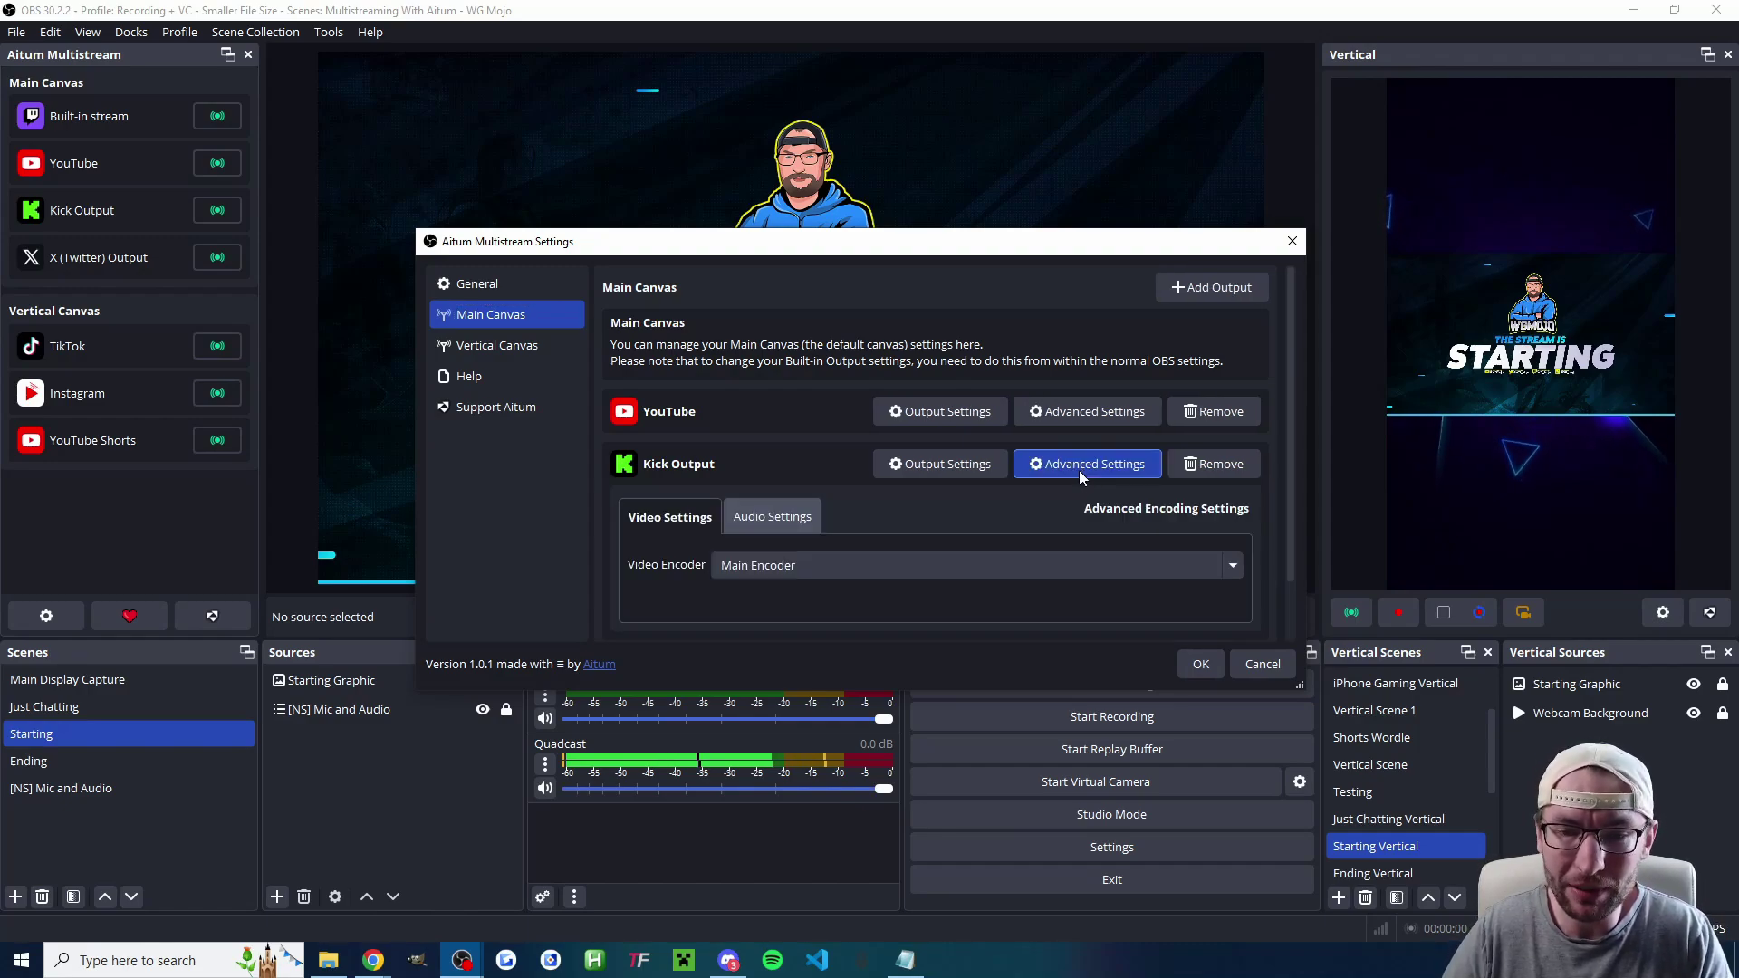
{"action": "scroll", "coordinate": [769, 464], "scroll_direction": "down", "scroll_amount": 1}
{"action": "left_click", "coordinate": [769, 463]}
{"action": "left_click", "coordinate": [685, 464]}
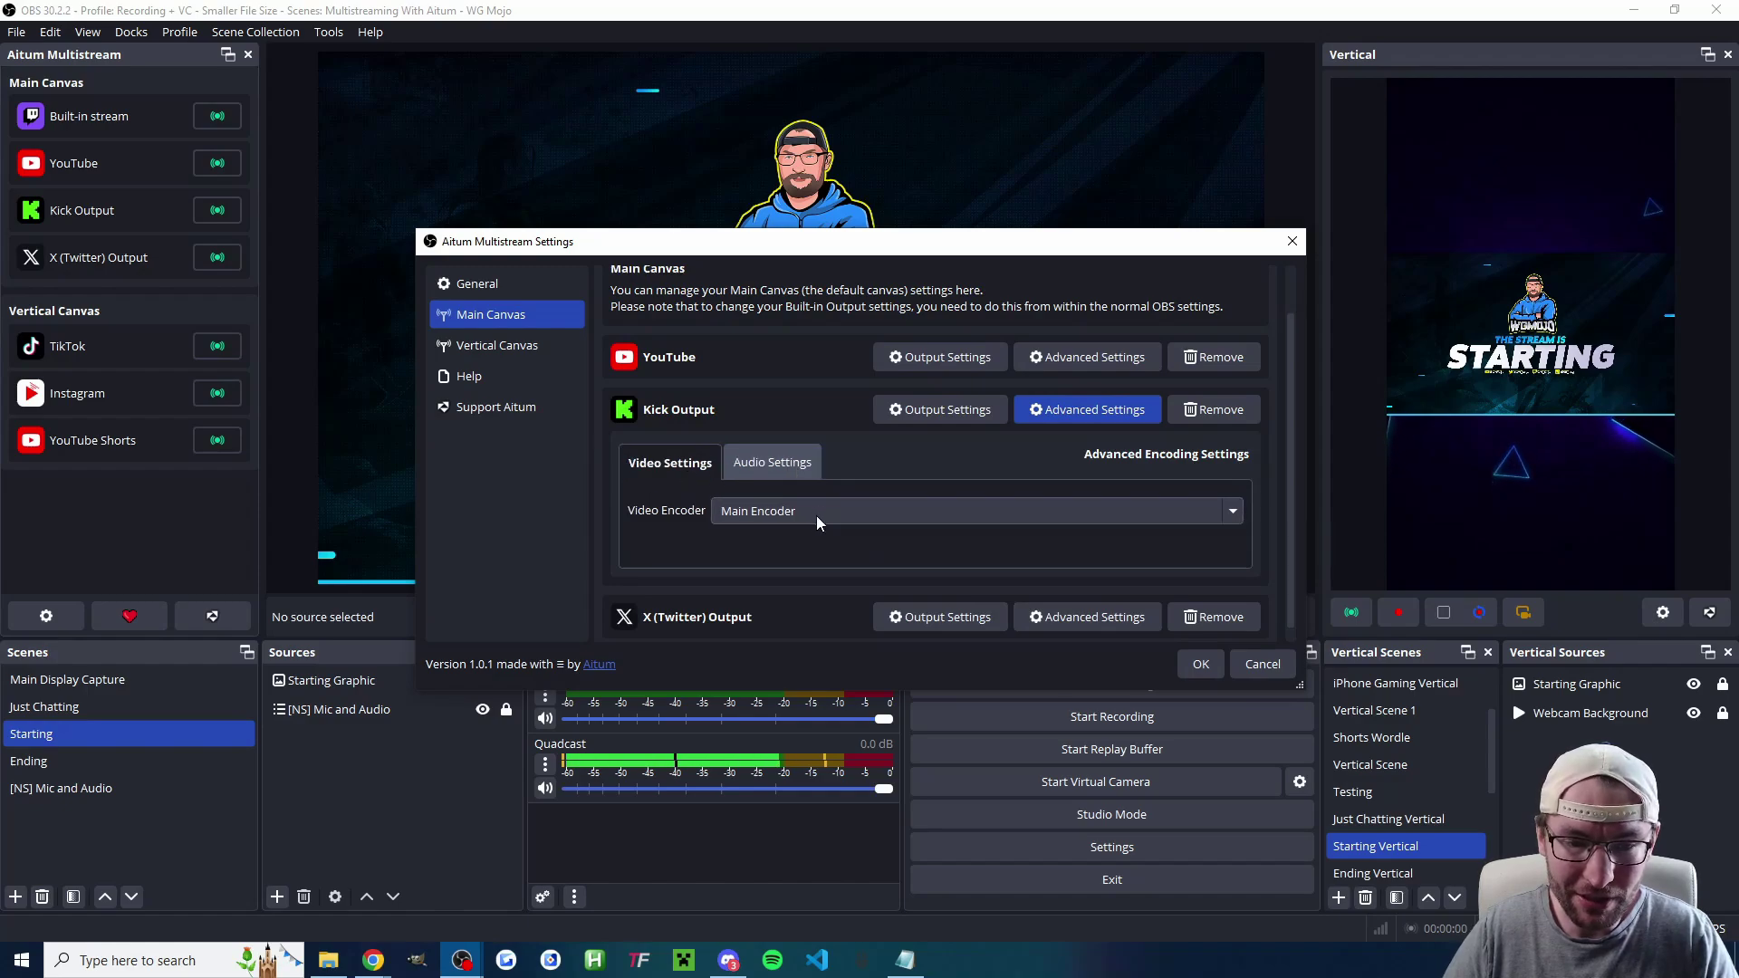
{"action": "left_click", "coordinate": [771, 356]}
{"action": "left_click", "coordinate": [784, 415]}
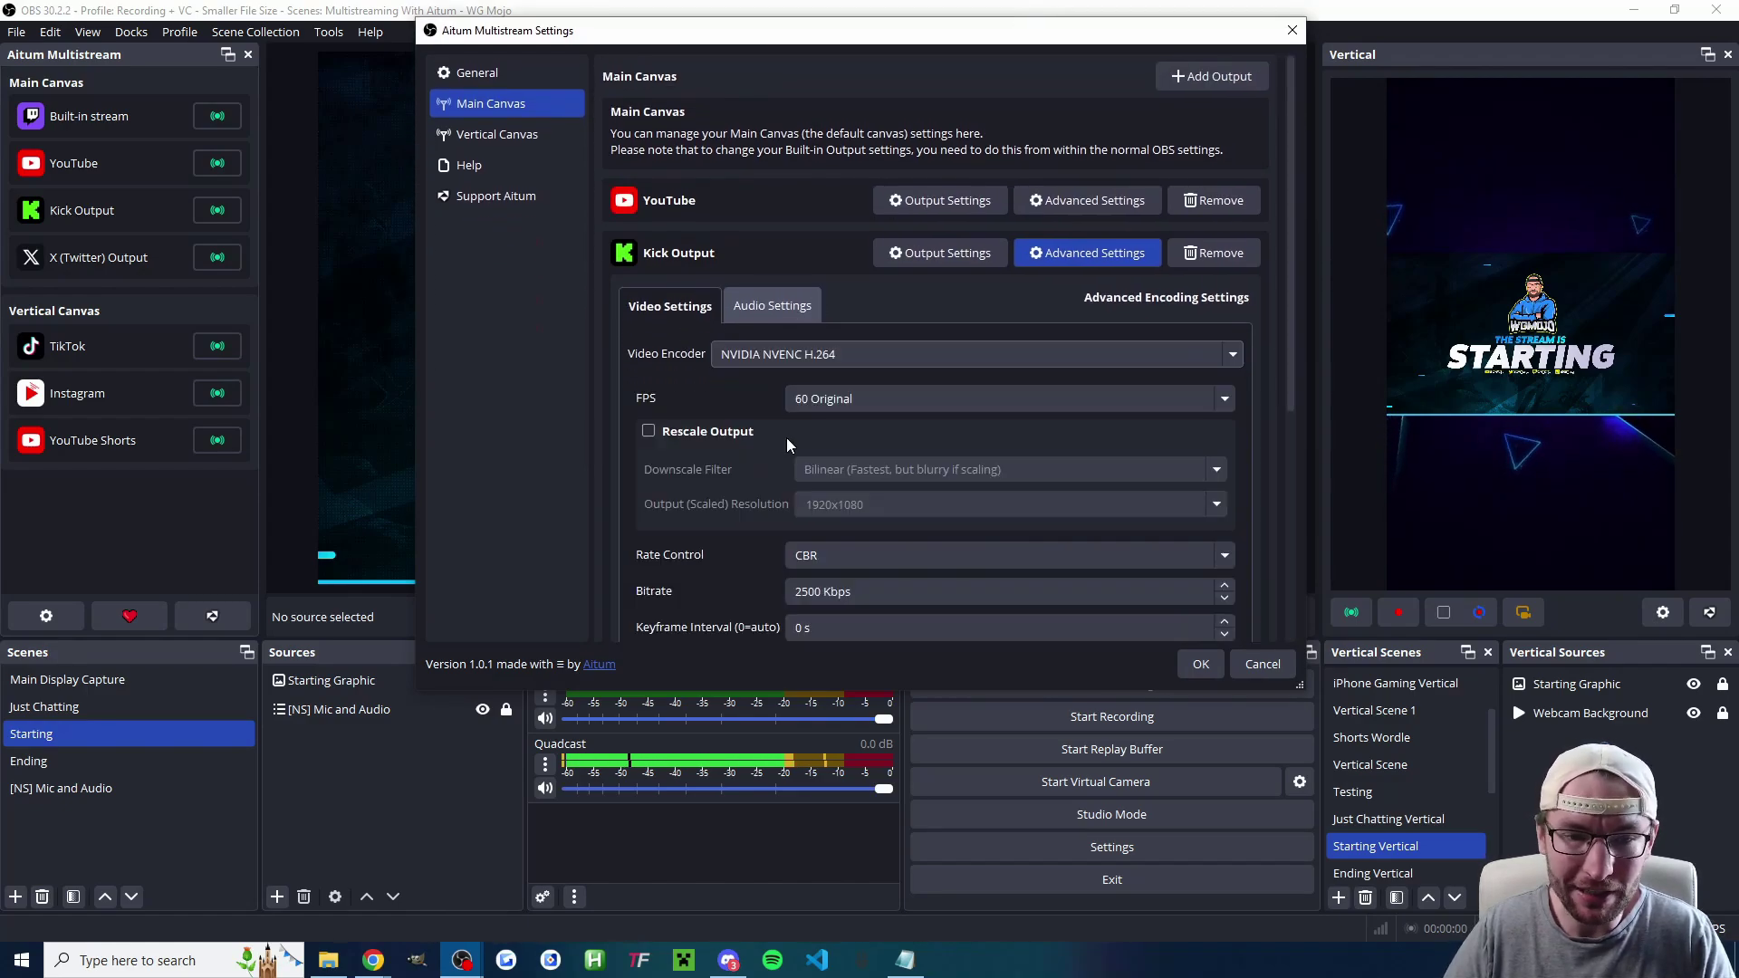
{"action": "left_click", "coordinate": [651, 432]}
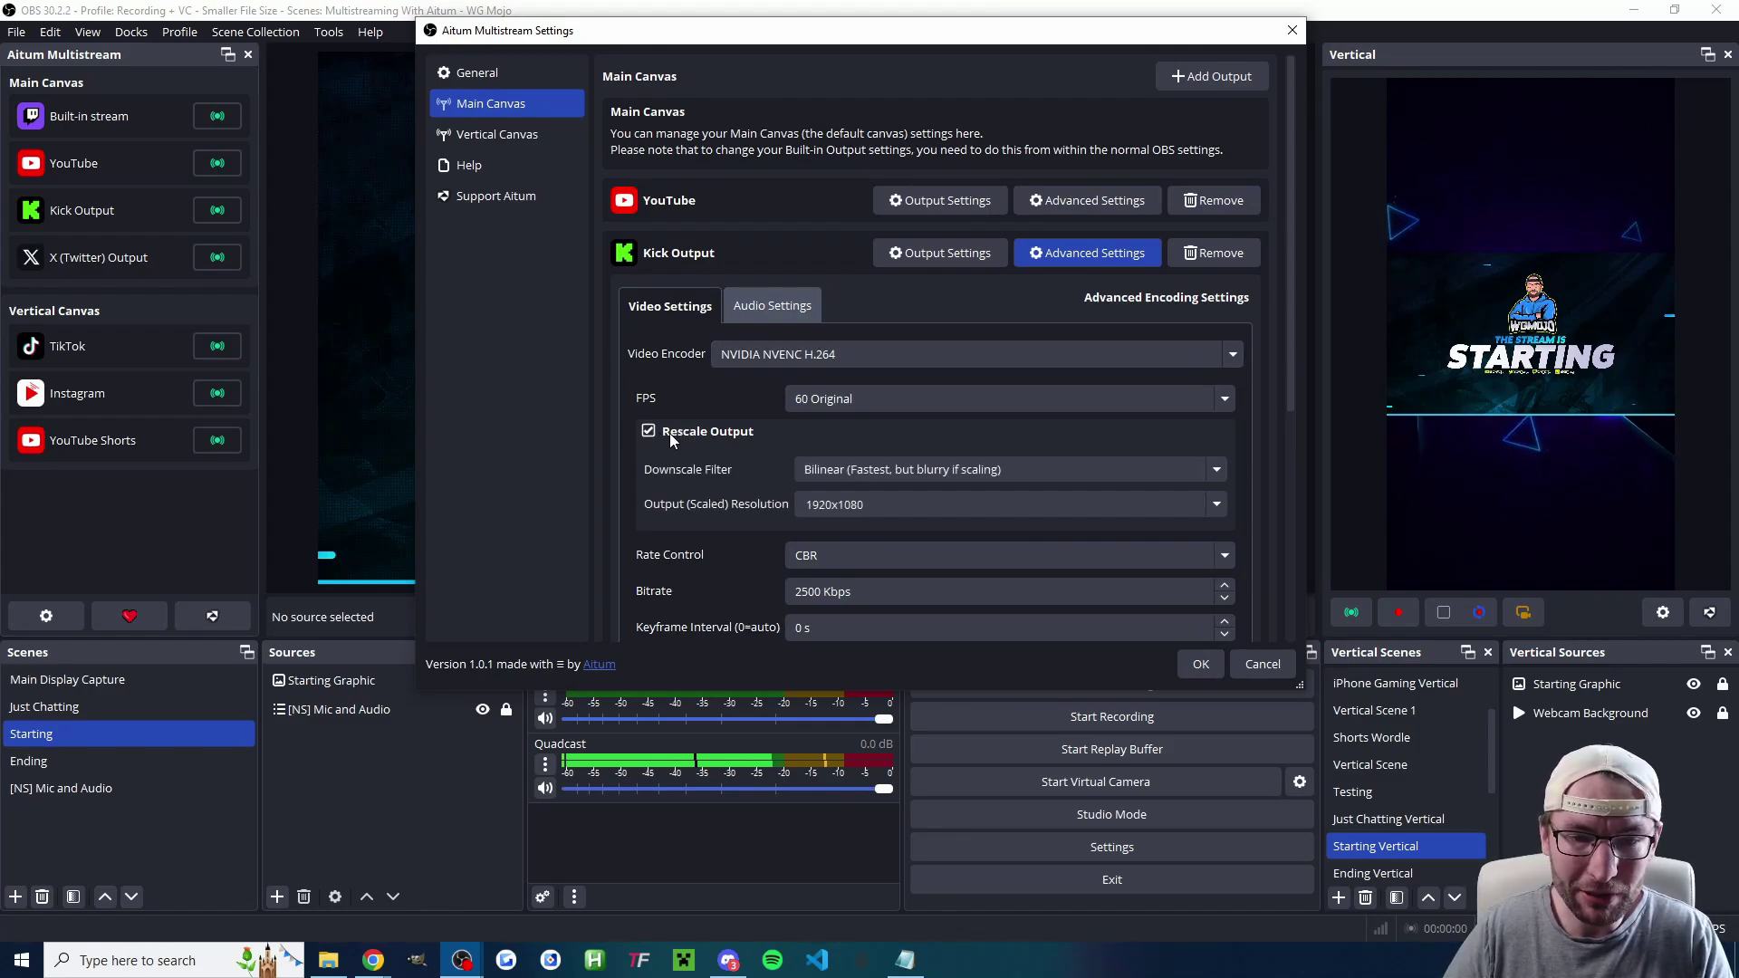
{"action": "left_click", "coordinate": [1214, 400]}
{"action": "left_click", "coordinate": [800, 467]}
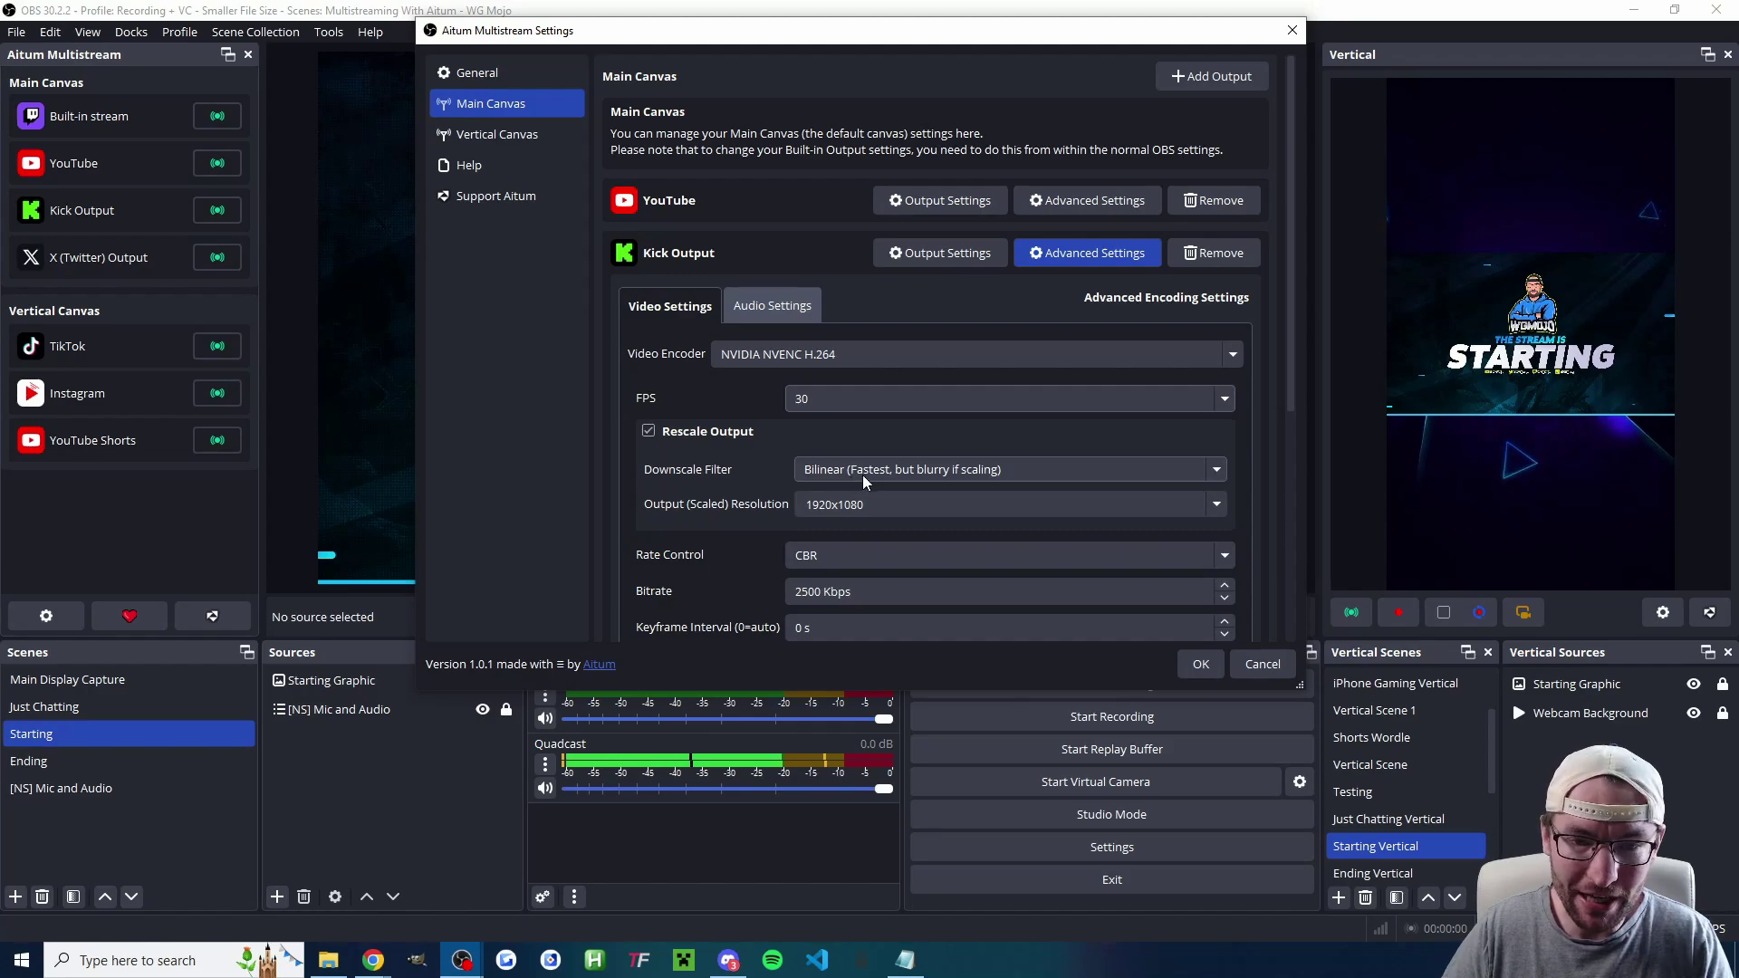
- Rescale Kick's output to 1280x720 using the Lanczos downscale filter
{"action": "left_click", "coordinate": [1218, 505]}
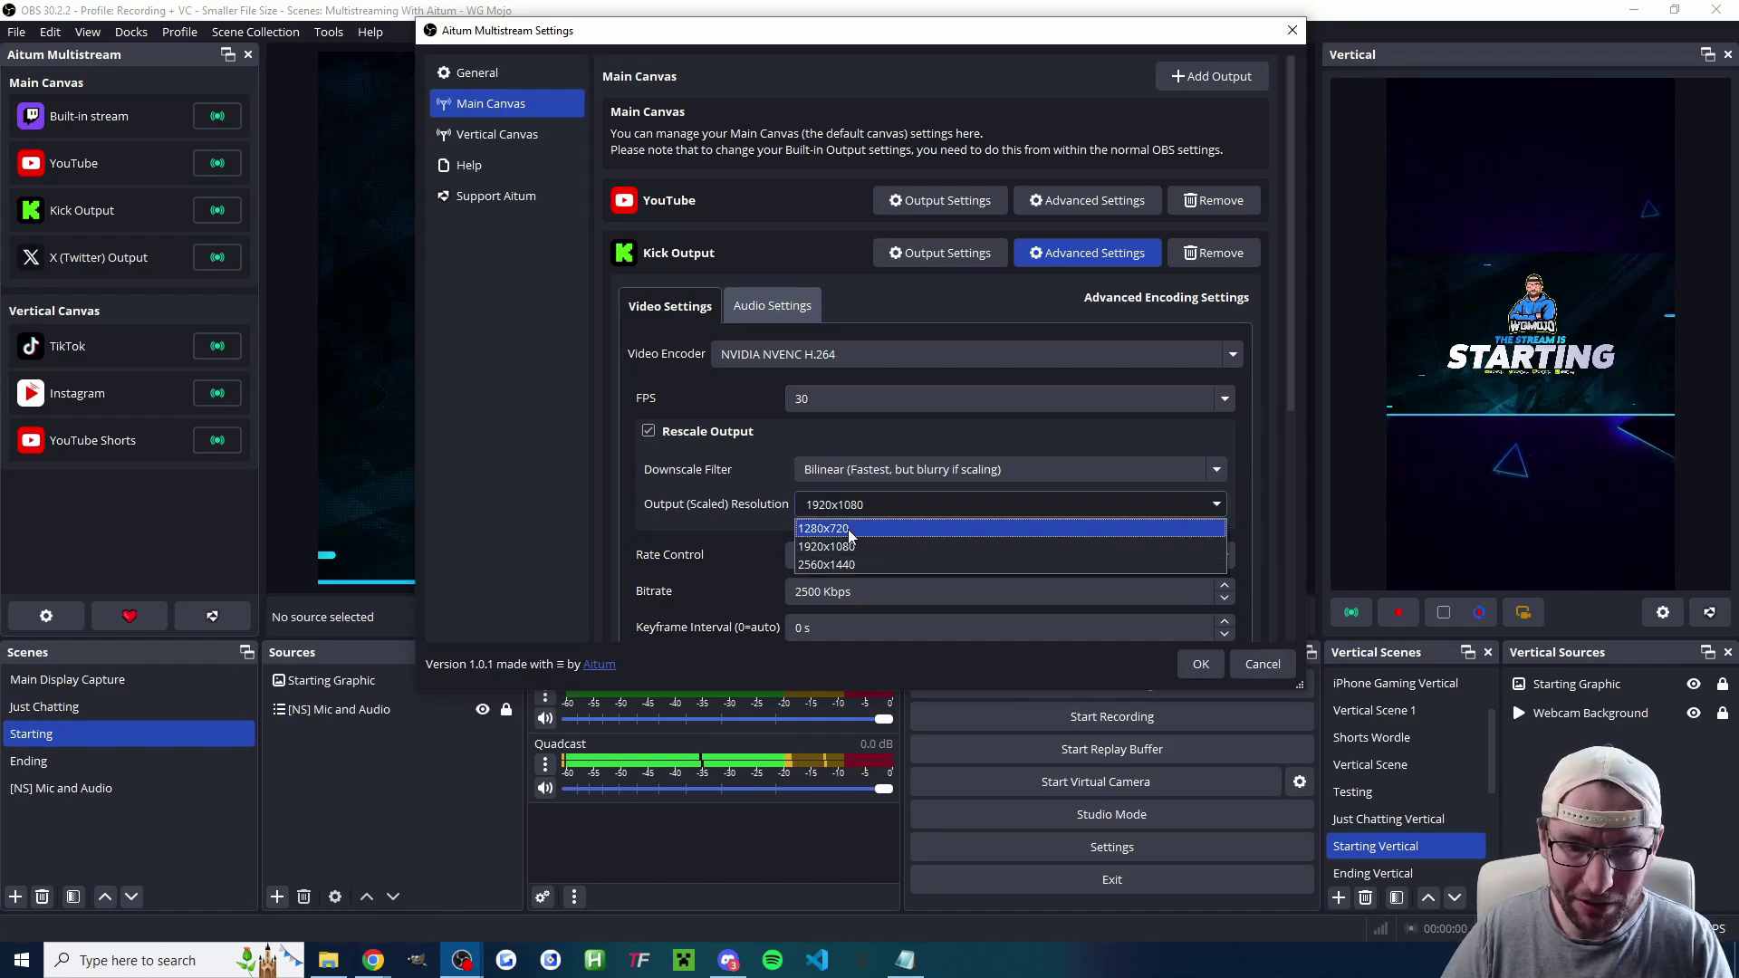
{"action": "left_click", "coordinate": [849, 540]}
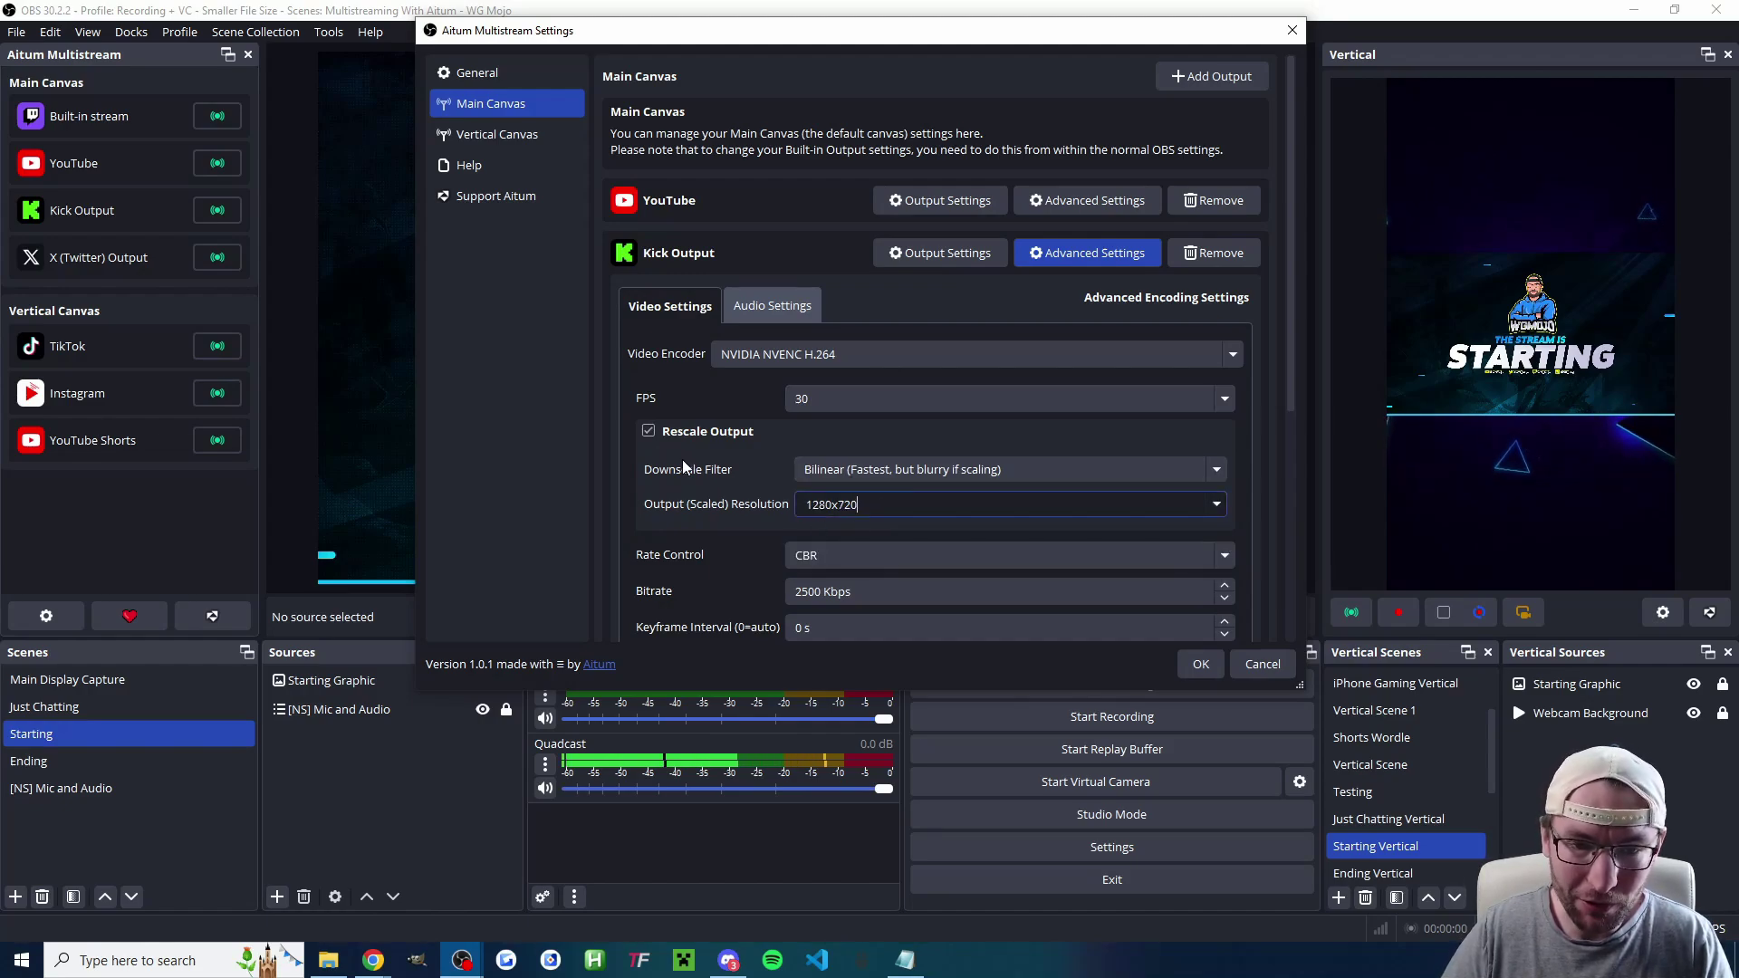
{"action": "left_click", "coordinate": [1218, 505]}
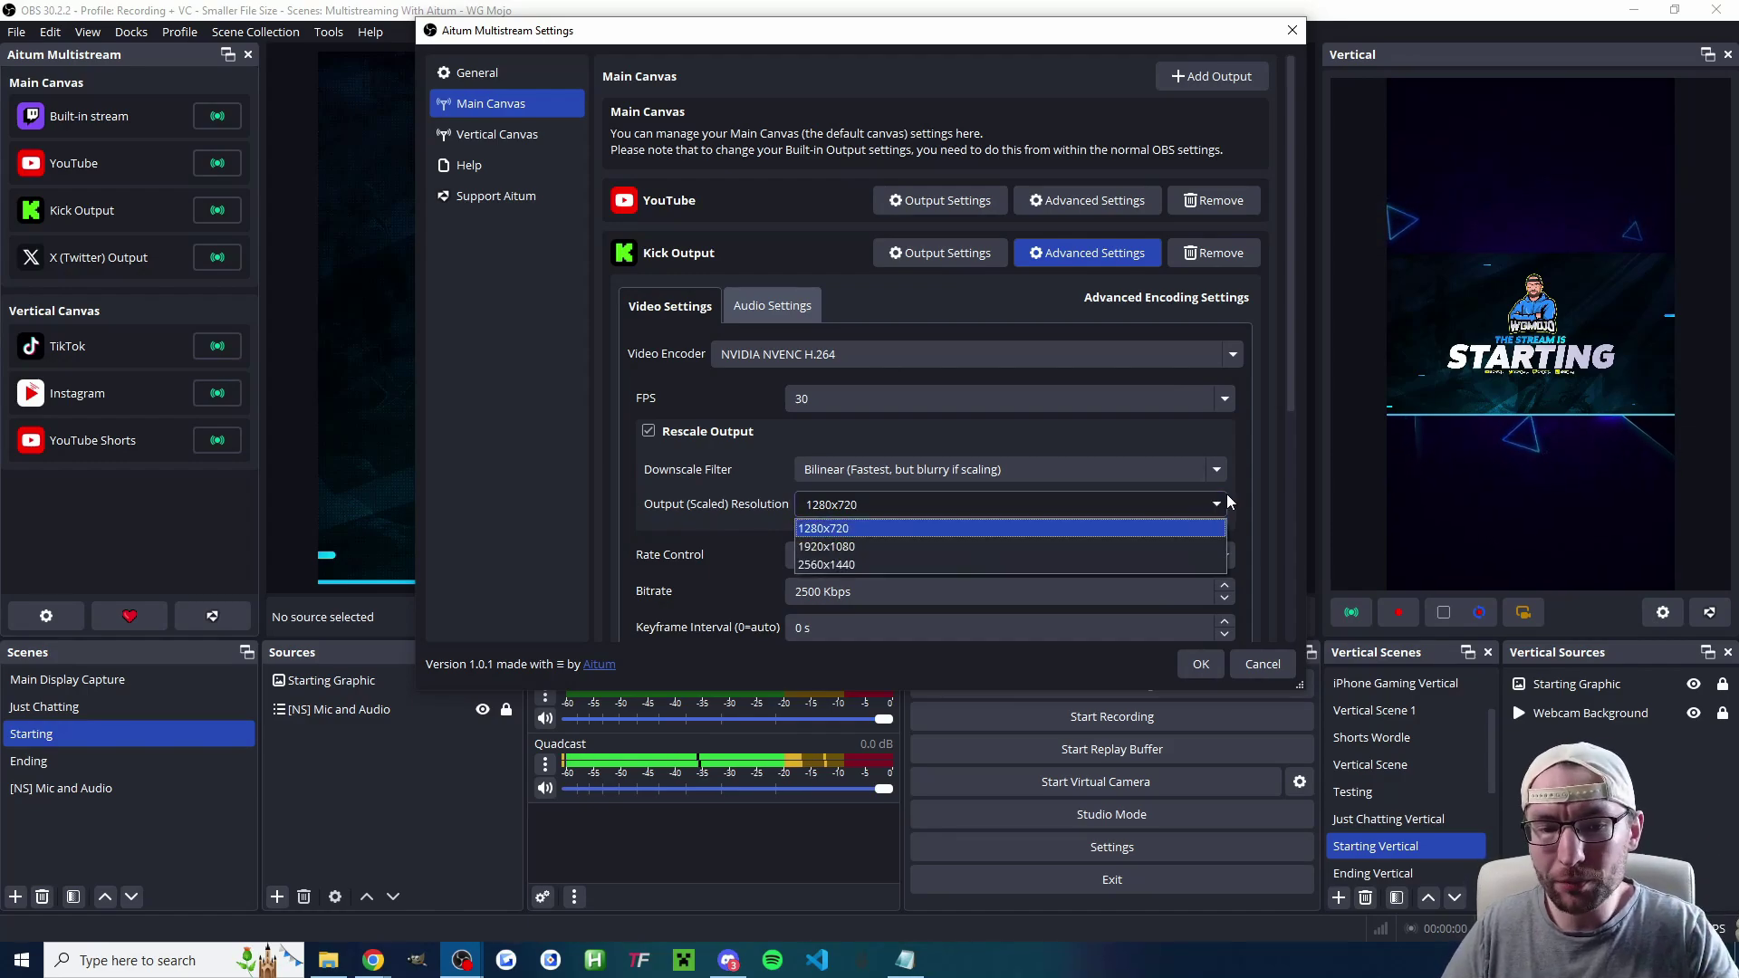
{"action": "left_click", "coordinate": [745, 439]}
{"action": "left_click", "coordinate": [743, 437]}
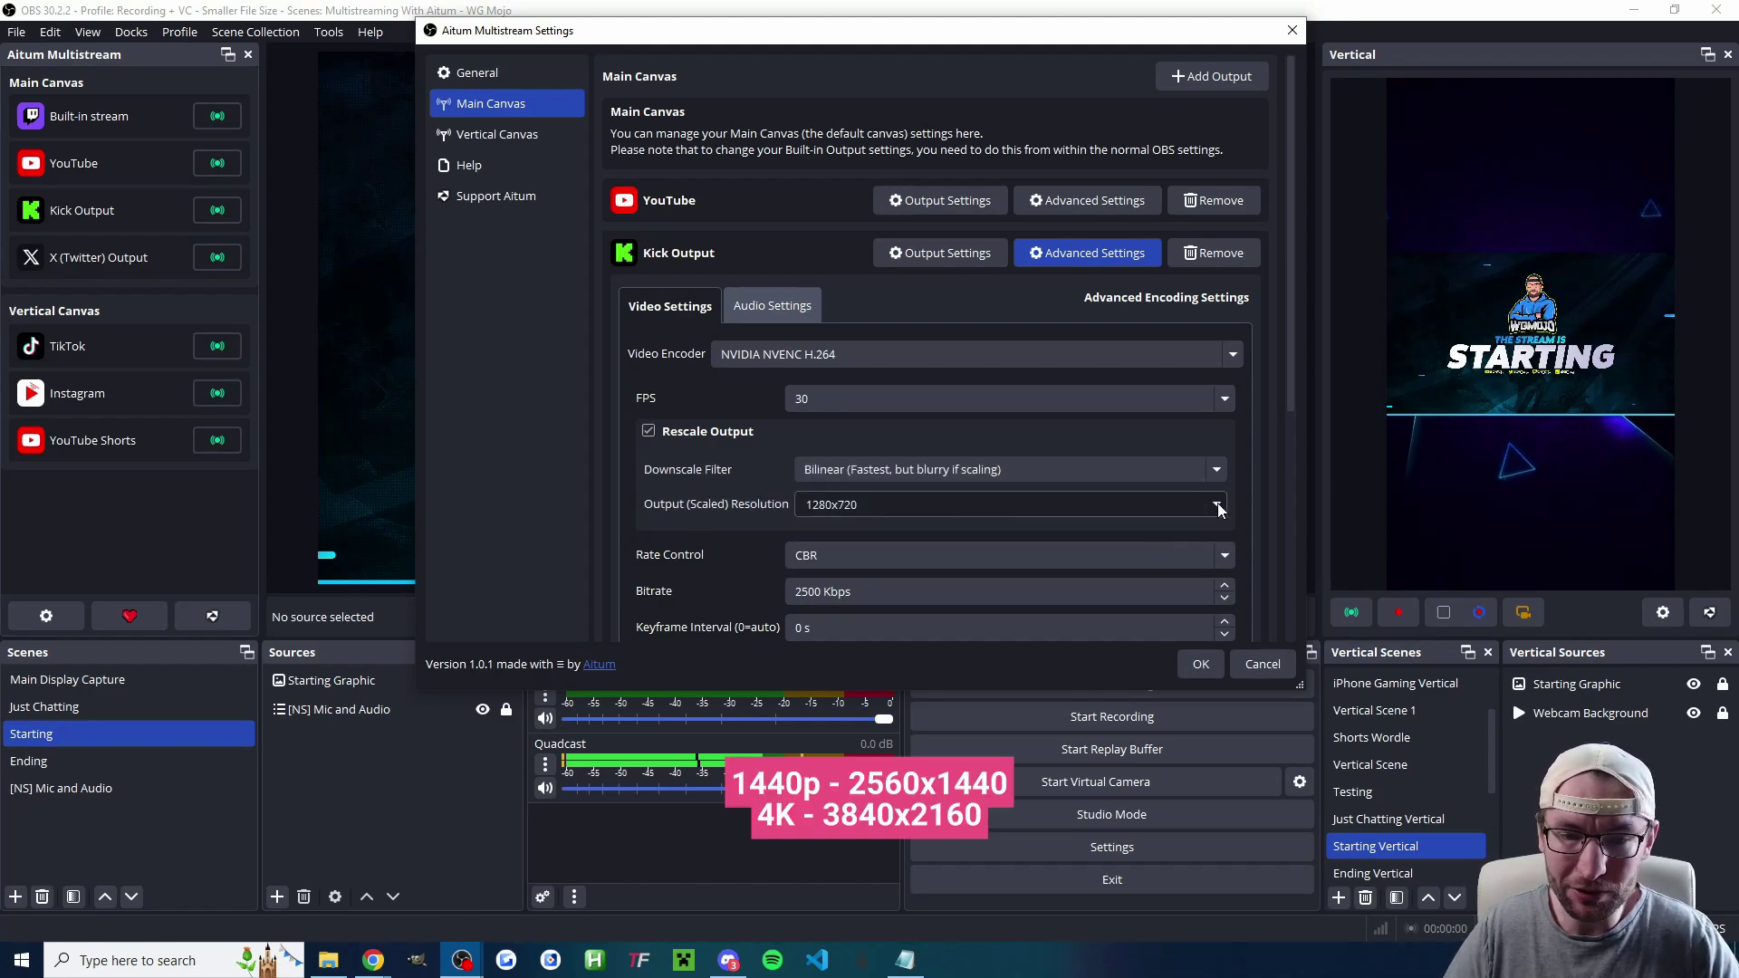
{"action": "left_click", "coordinate": [931, 467]}
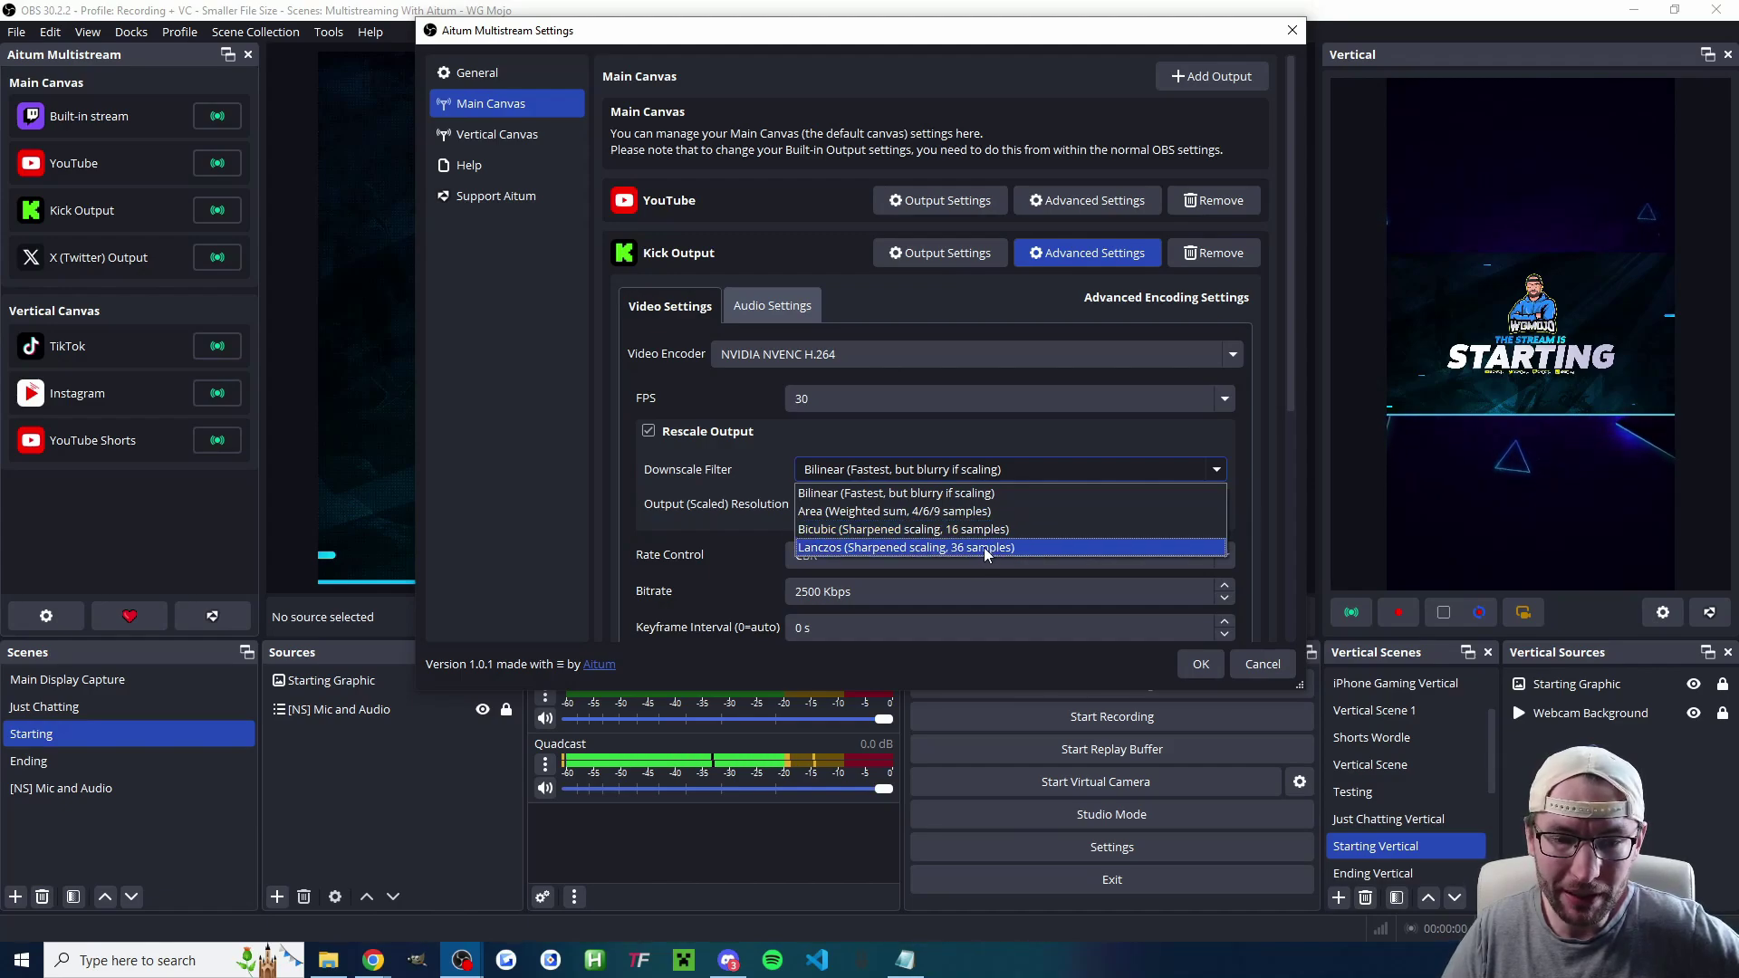
{"action": "left_click", "coordinate": [984, 547]}
- Raise Kick's keyframe interval to 2 s and enlarge the settings window
{"action": "scroll", "coordinate": [696, 464], "scroll_direction": "down", "scroll_amount": 1}
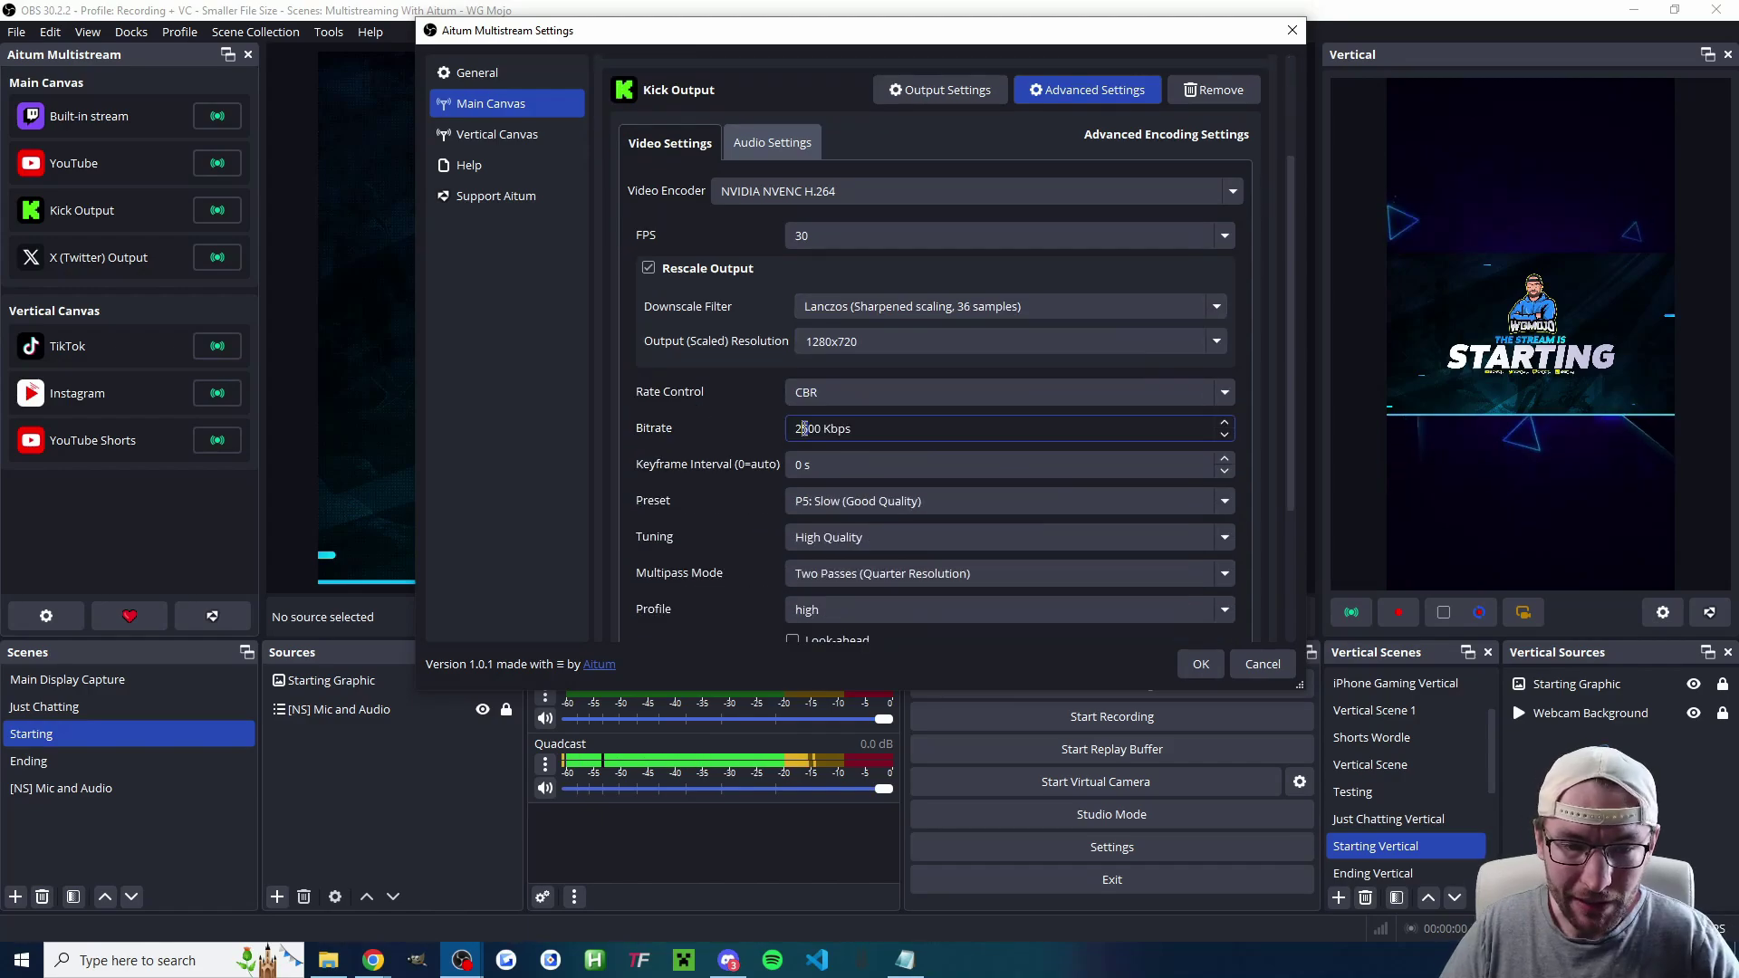
{"action": "scroll", "coordinate": [695, 464], "scroll_direction": "down", "scroll_amount": 2}
{"action": "scroll", "coordinate": [816, 429], "scroll_direction": "down", "scroll_amount": 5}
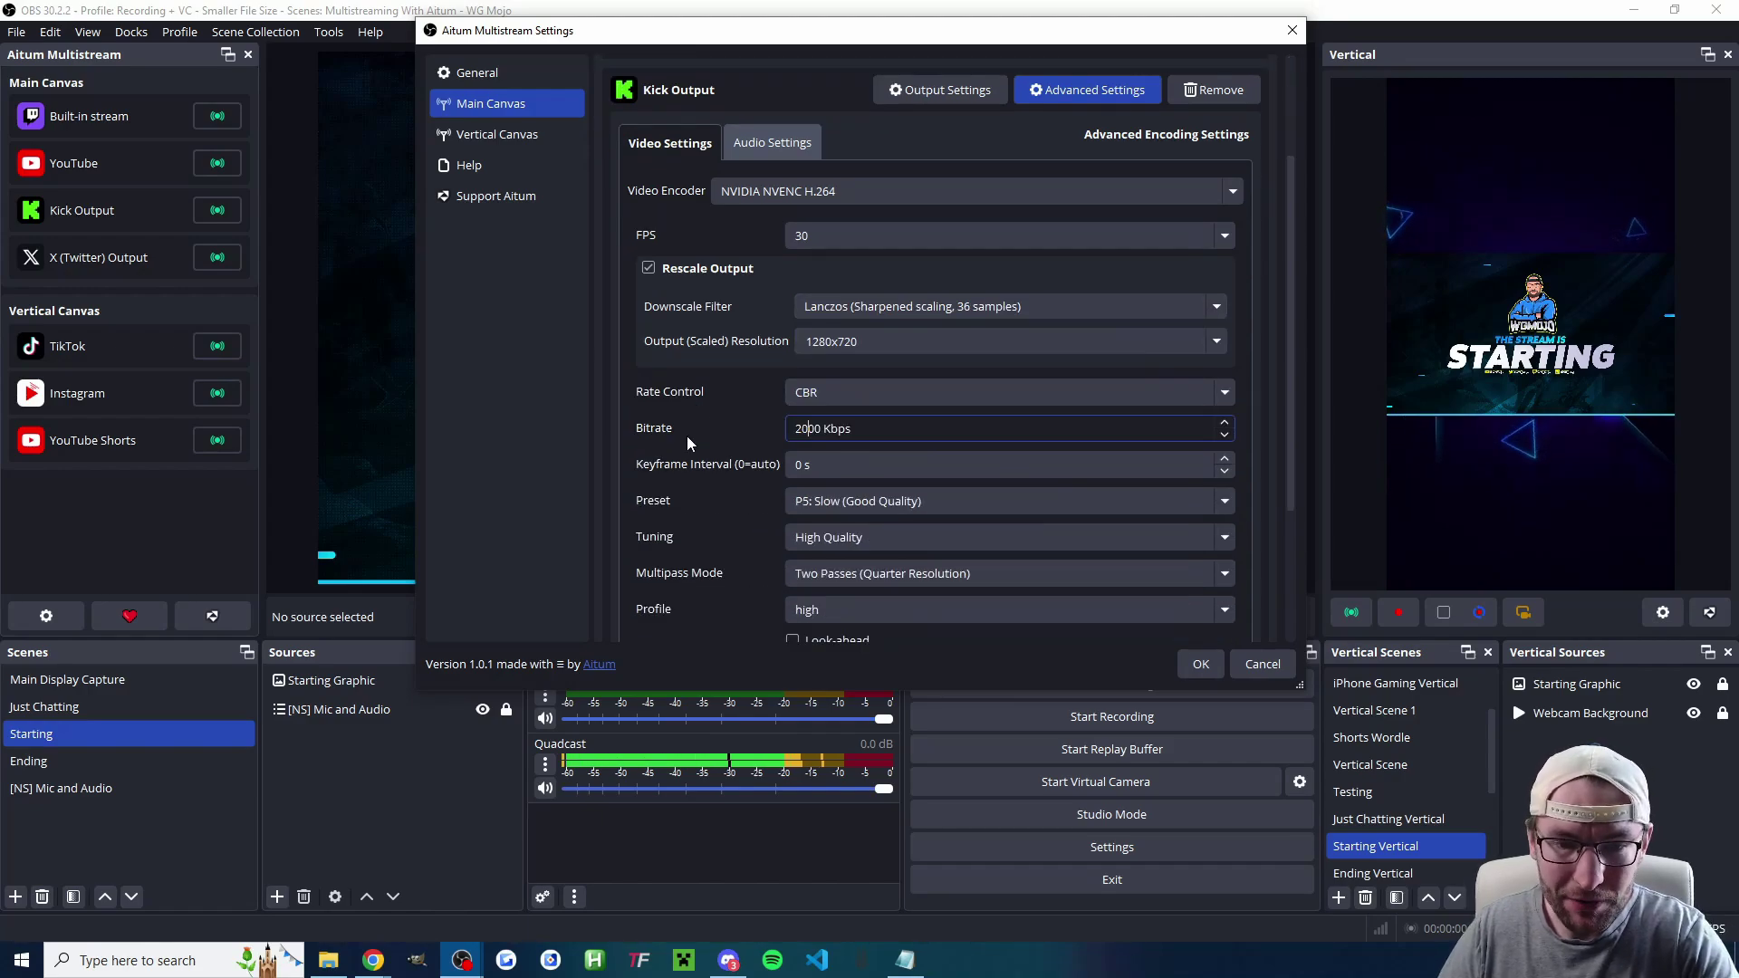
{"action": "left_click", "coordinate": [1225, 458]}
{"action": "left_click", "coordinate": [1225, 458]}
{"action": "scroll", "coordinate": [661, 467], "scroll_direction": "down", "scroll_amount": 3}
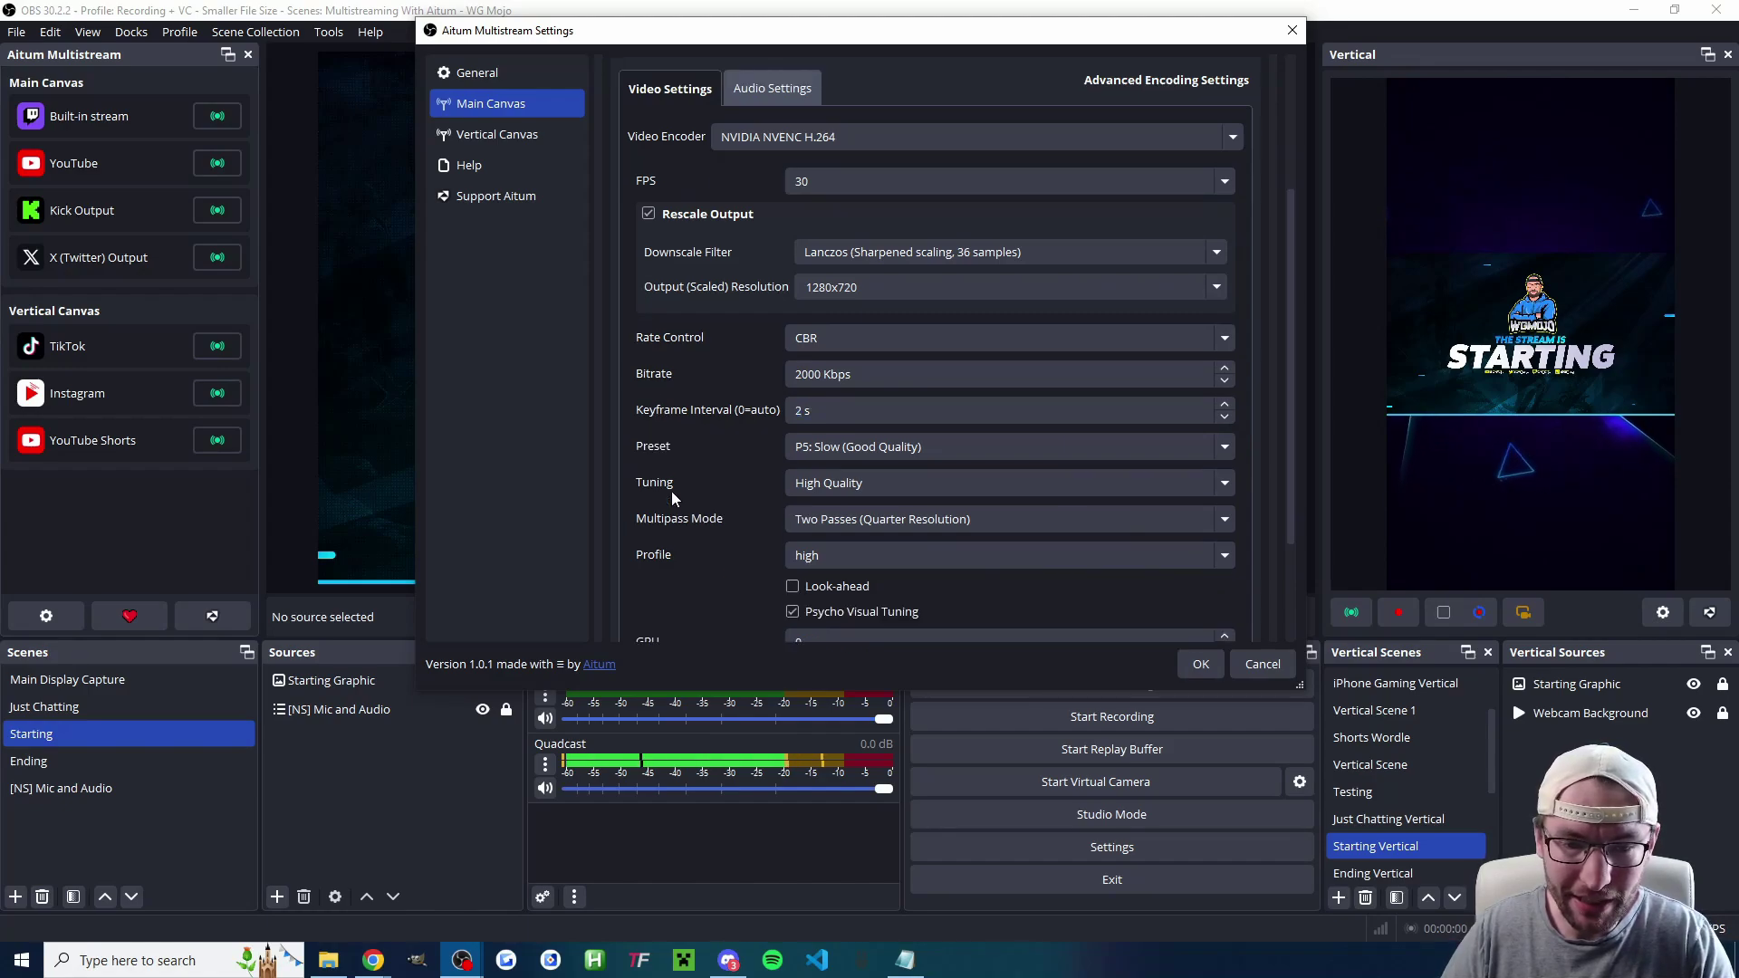
{"action": "scroll", "coordinate": [694, 438], "scroll_direction": "down", "scroll_amount": 1}
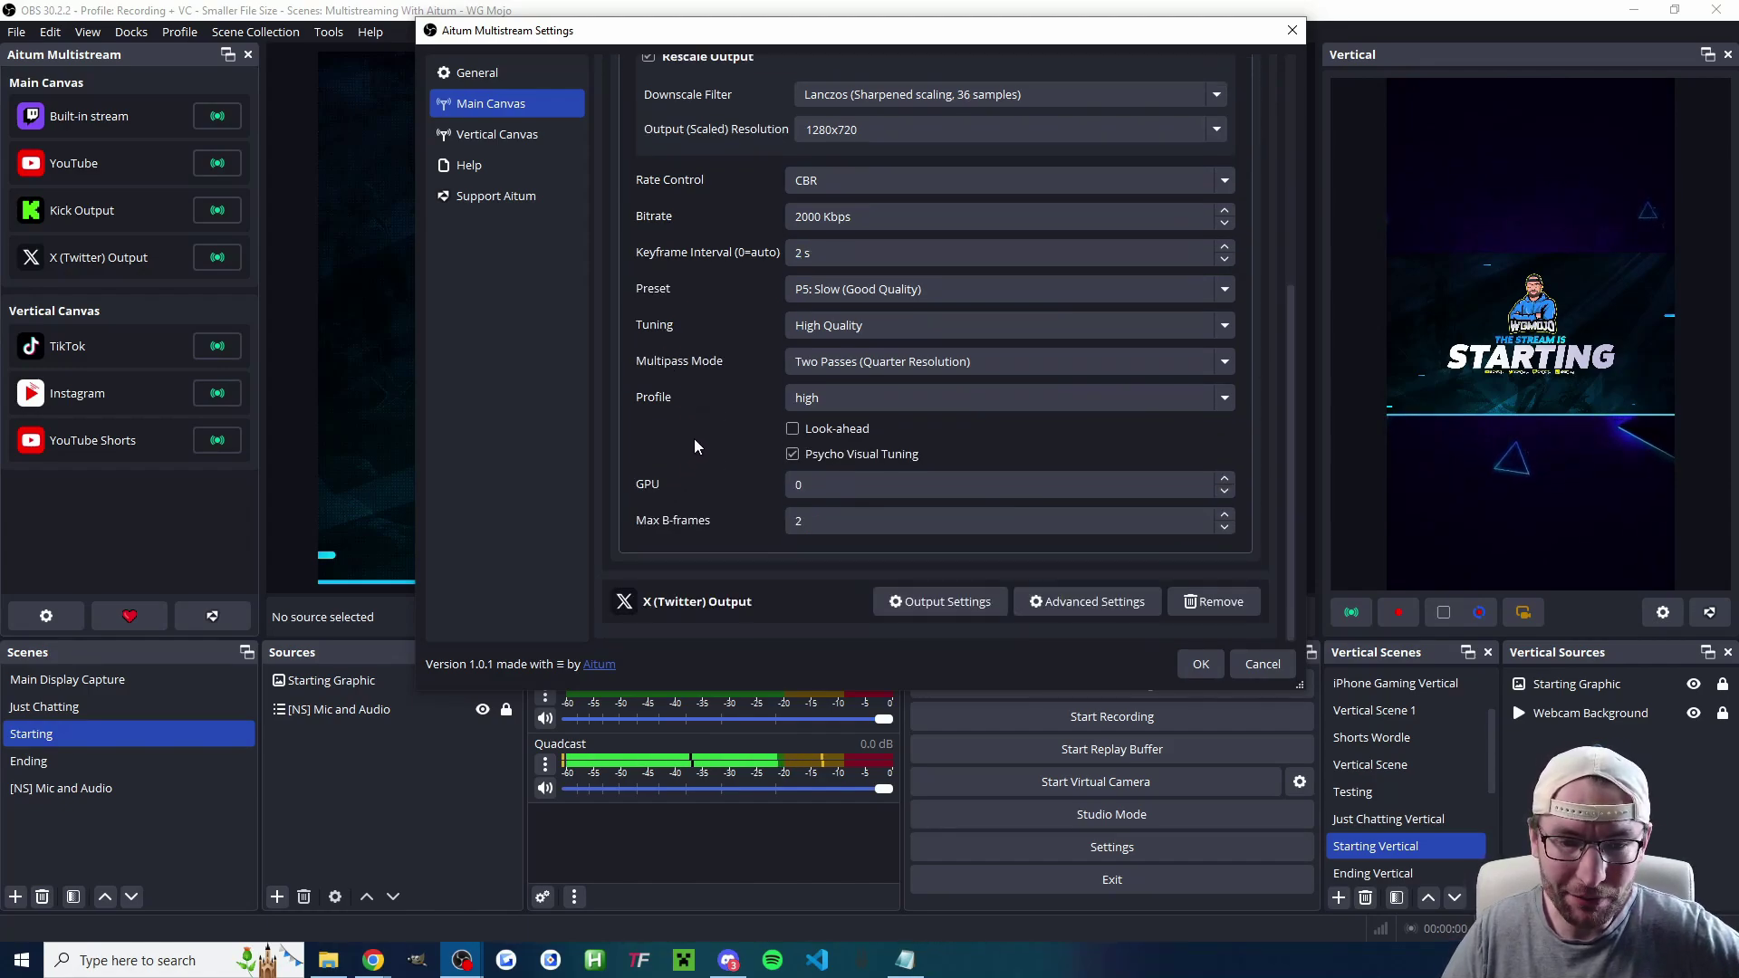
{"action": "scroll", "coordinate": [693, 437], "scroll_direction": "up", "scroll_amount": 2}
{"action": "left_click_drag", "start_coordinate": [906, 692], "coordinate": [905, 931]}
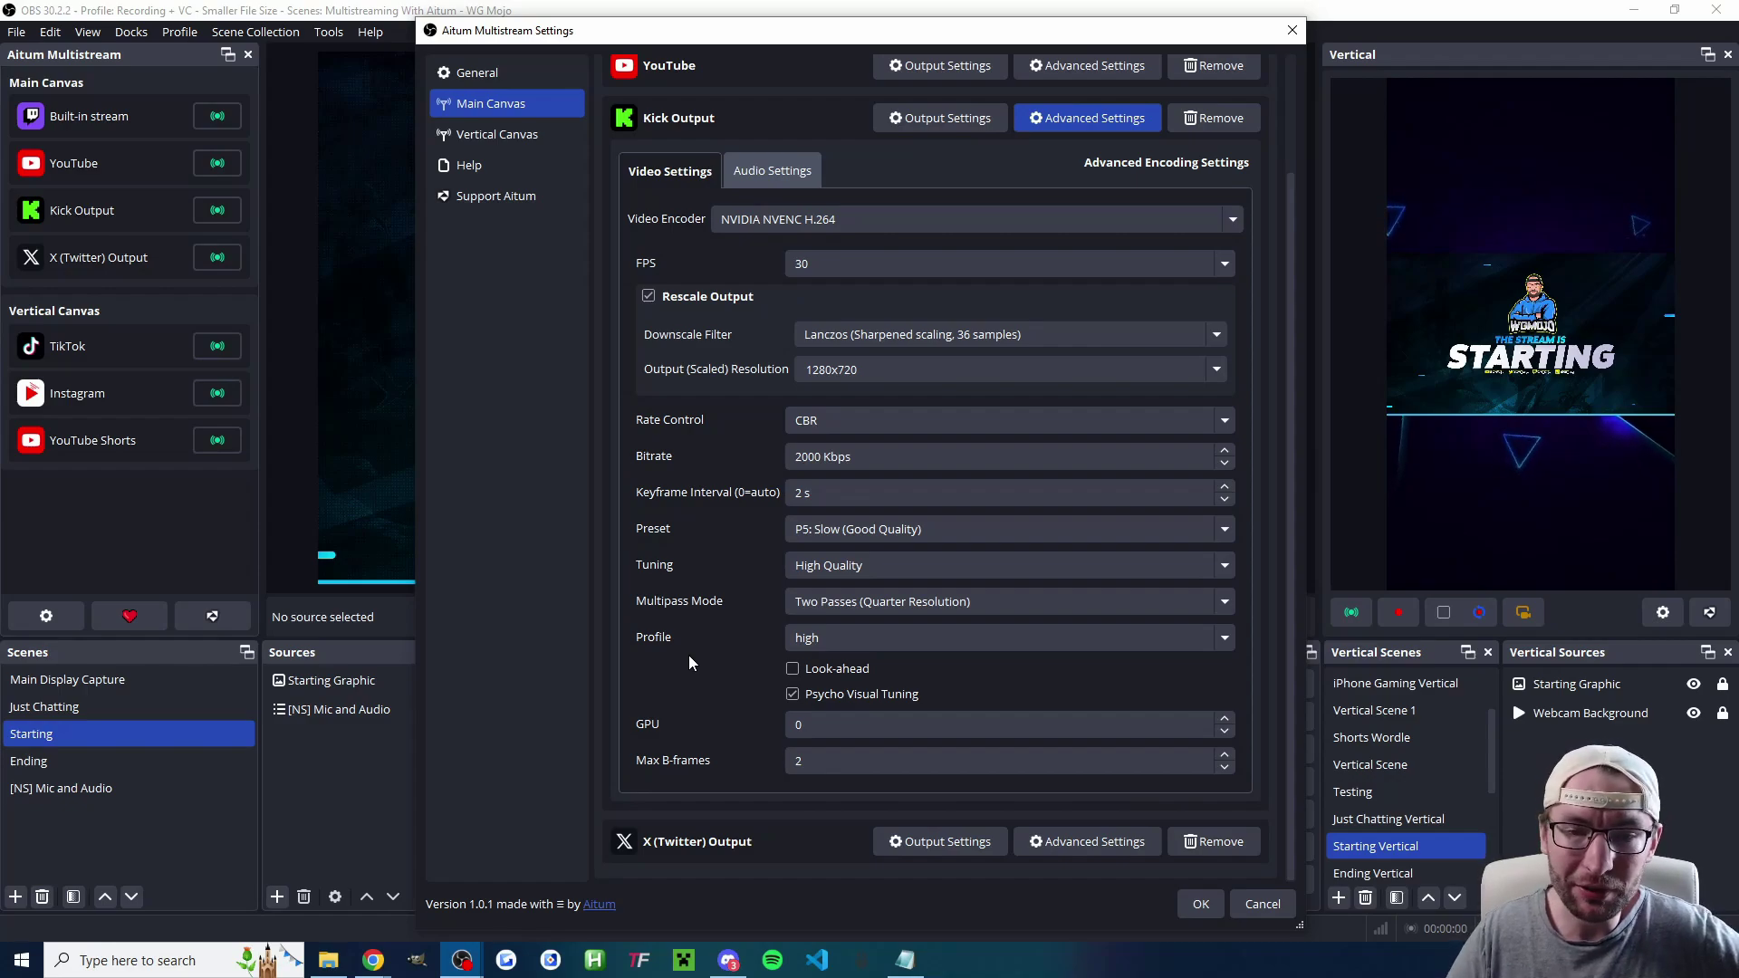
- Save, reopen the Aitum Multistream settings, and expand YouTube's advanced encoding settings in a taller window
{"action": "left_click", "coordinate": [1194, 903]}
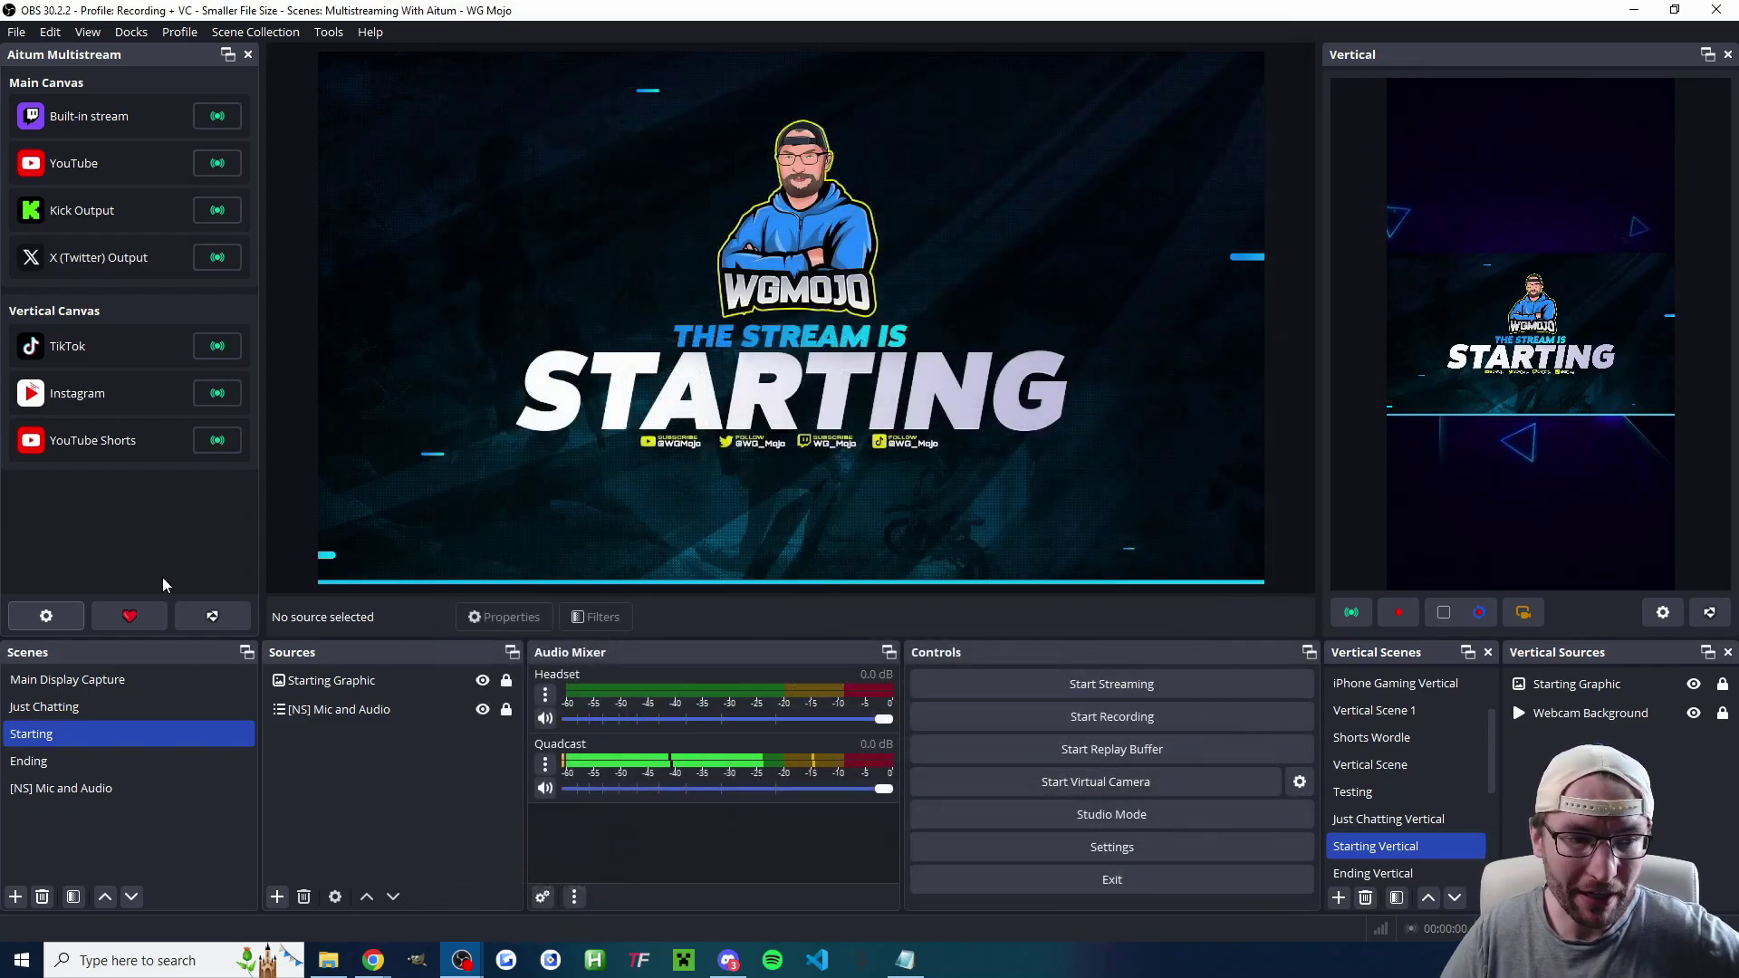
{"action": "left_click", "coordinate": [63, 622]}
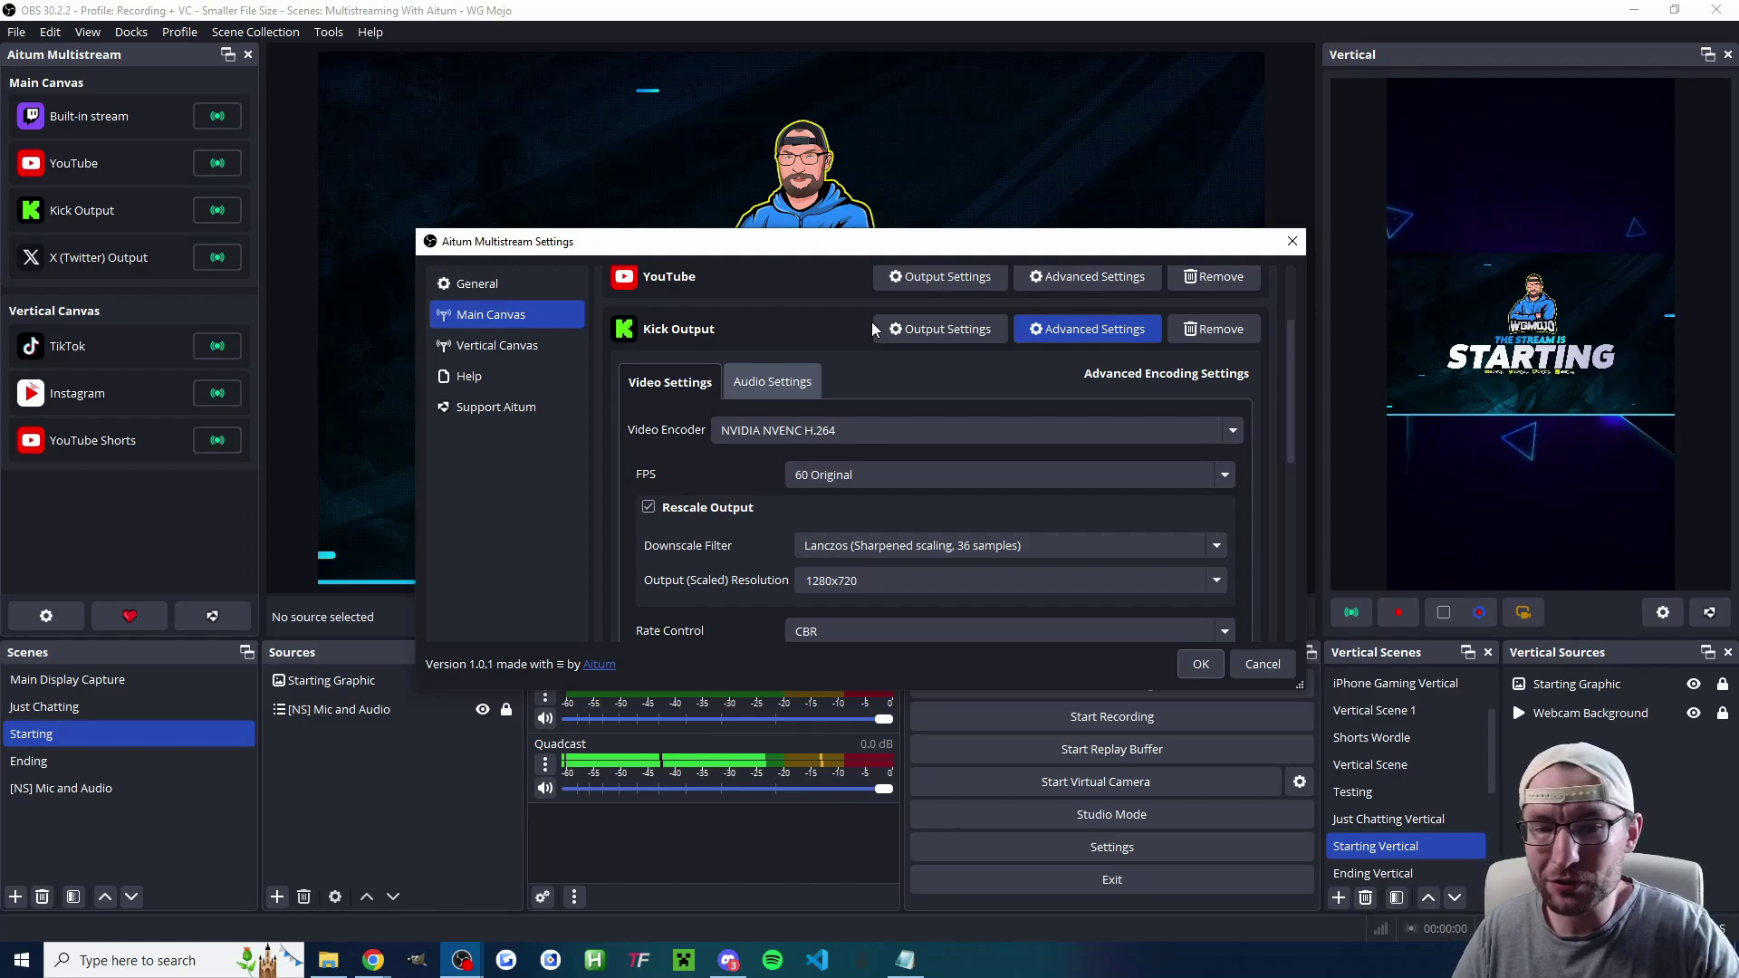
{"action": "left_click", "coordinate": [1074, 329]}
{"action": "left_click", "coordinate": [1088, 412]}
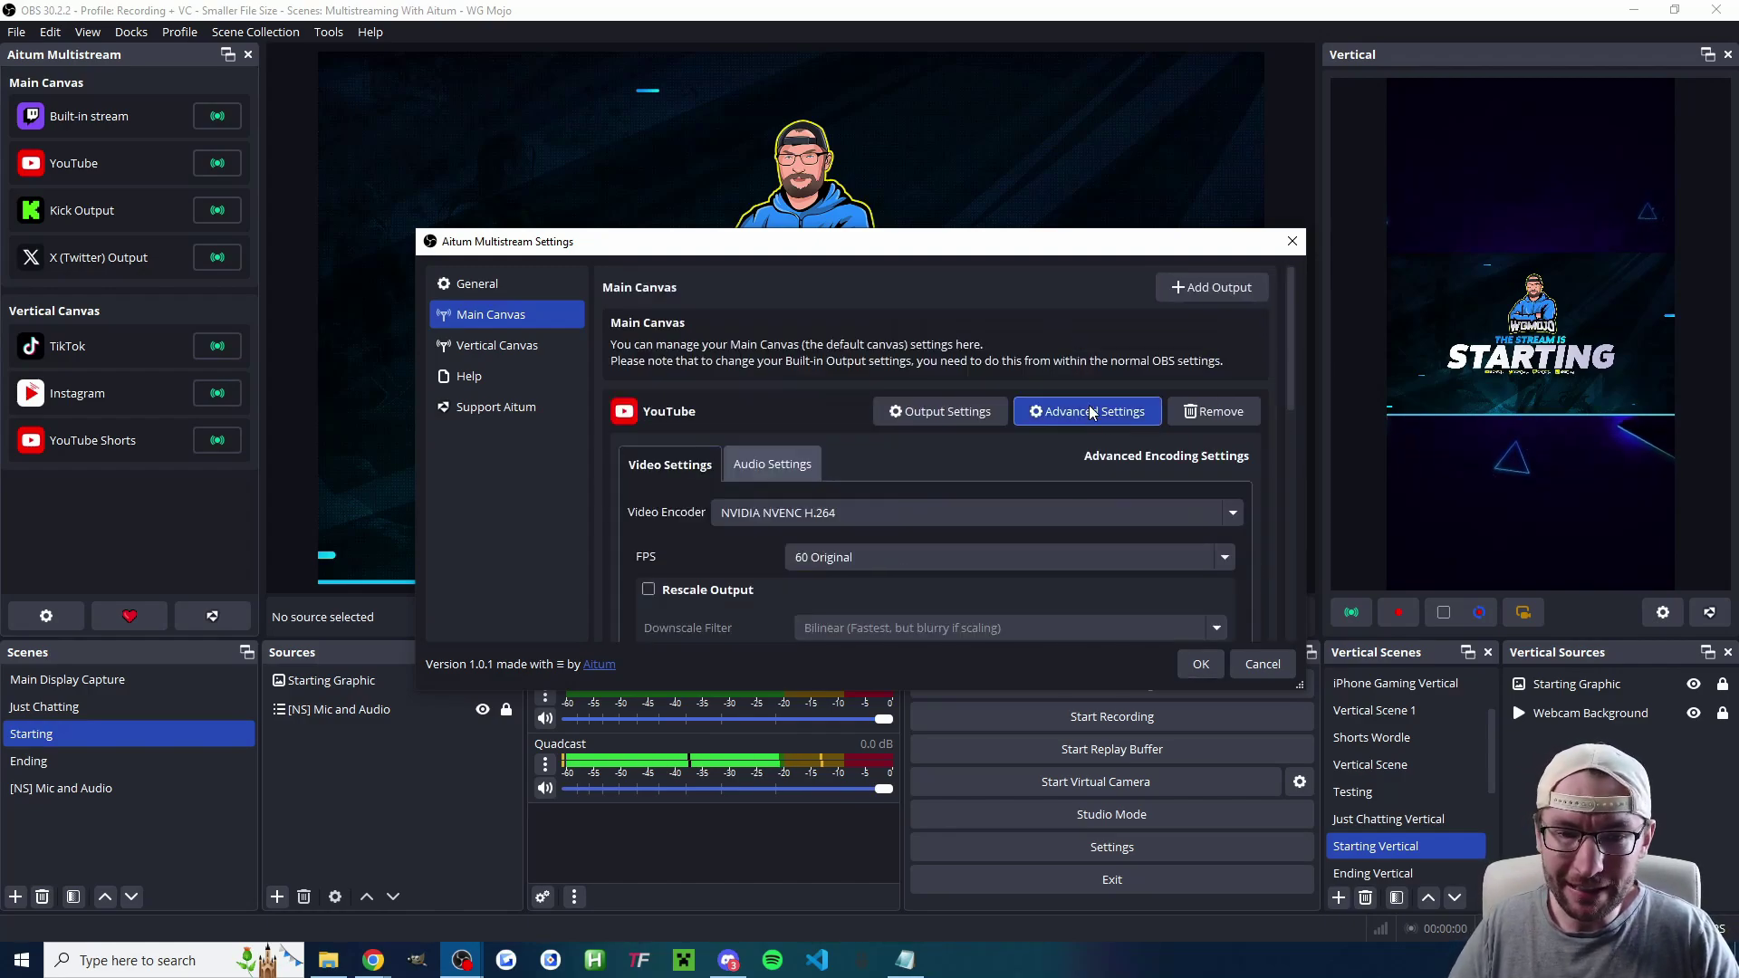
{"action": "left_click_drag", "start_coordinate": [967, 232], "coordinate": [965, 41]}
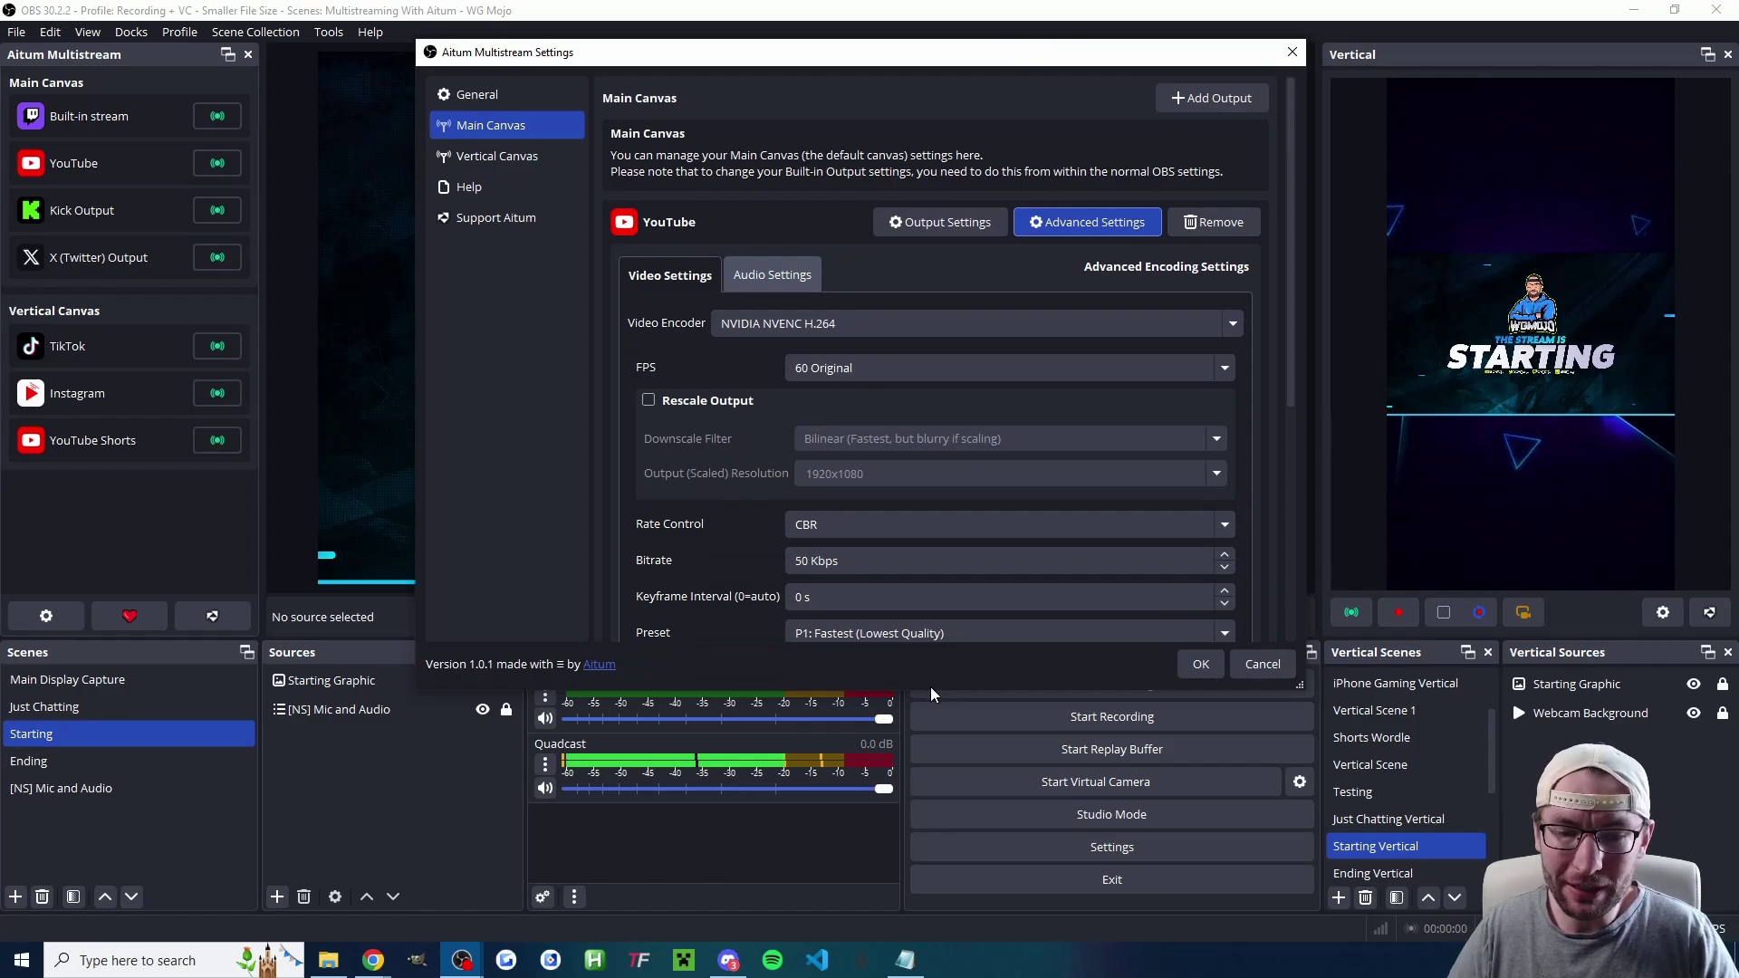
{"action": "left_click_drag", "start_coordinate": [904, 694], "coordinate": [904, 929]}
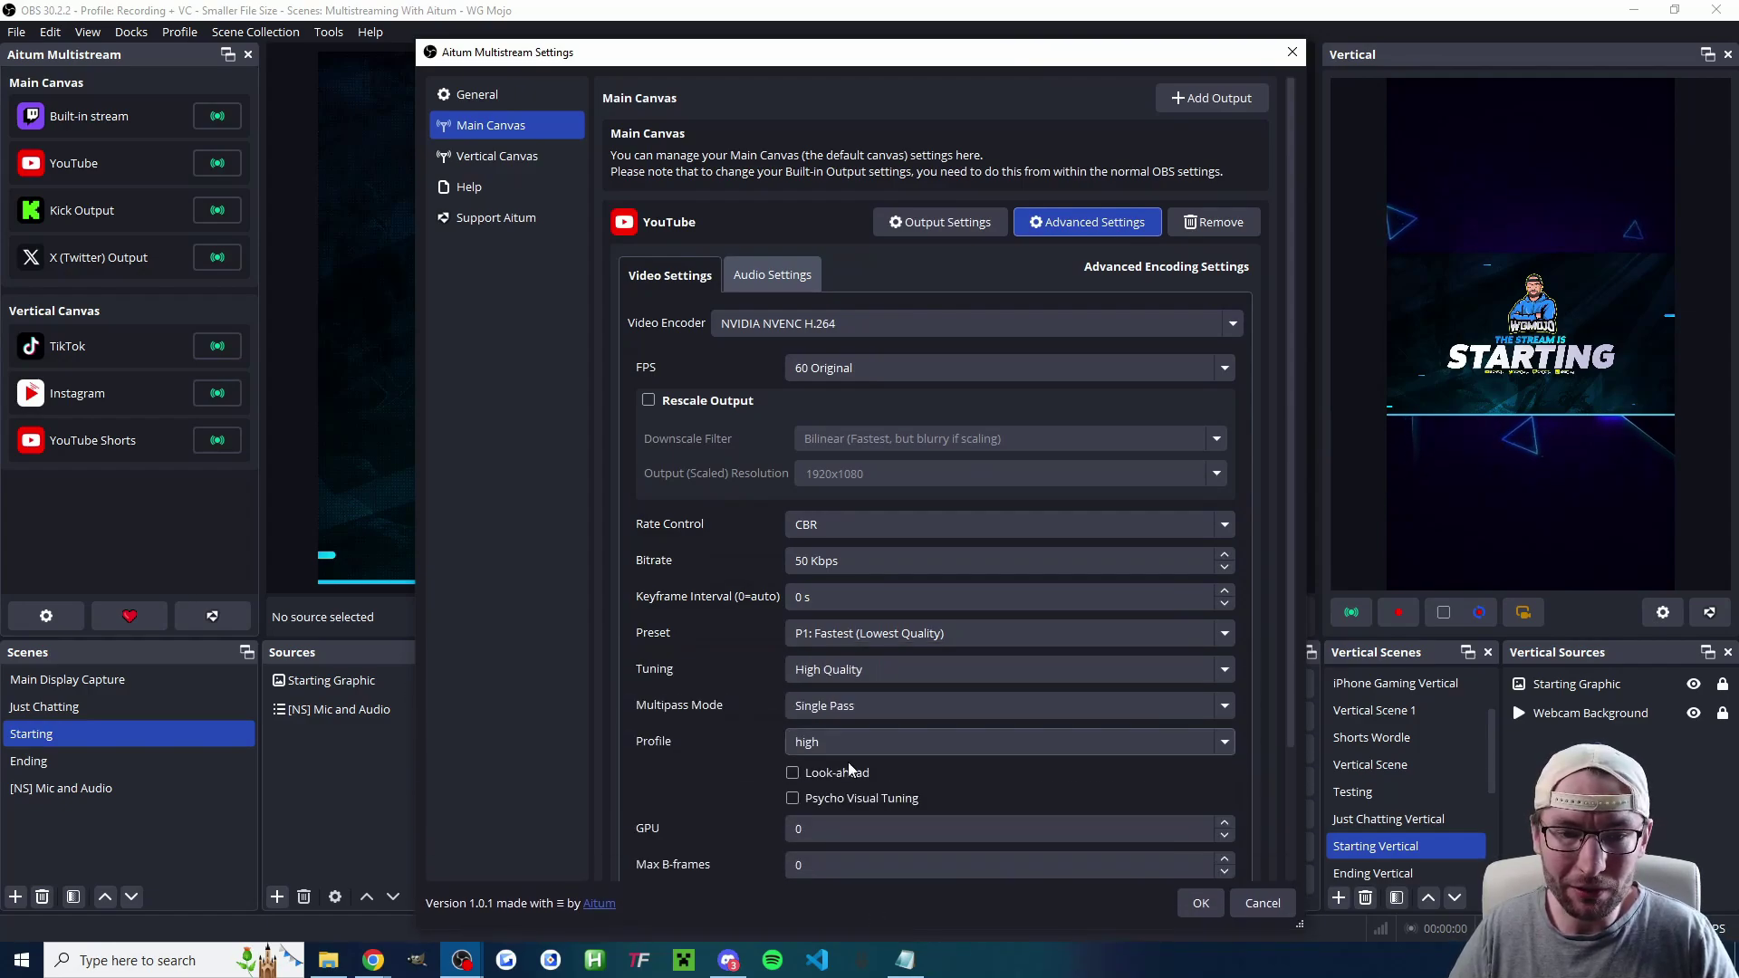
- Rescale YouTube's output to 2560x1440 at 15000 Kbps with a 2 s keyframe interval
{"action": "left_click", "coordinate": [650, 401]}
{"action": "left_click", "coordinate": [865, 473]}
{"action": "left_click", "coordinate": [875, 534]}
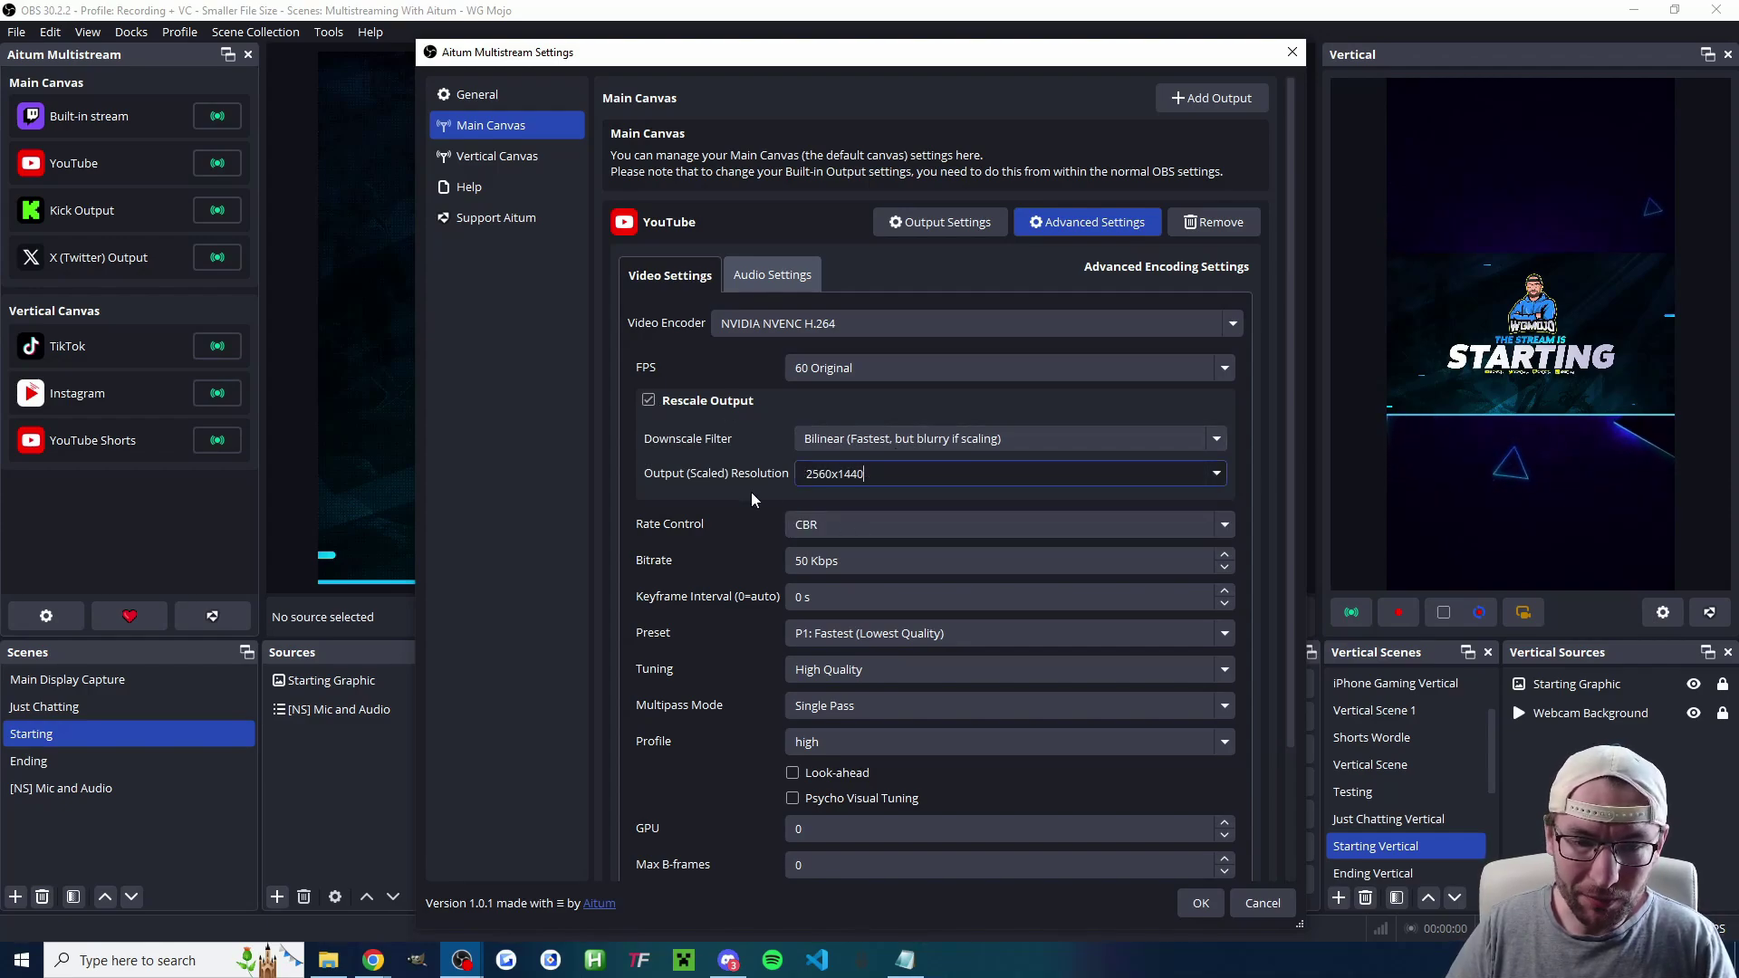
{"action": "left_click", "coordinate": [801, 561]}
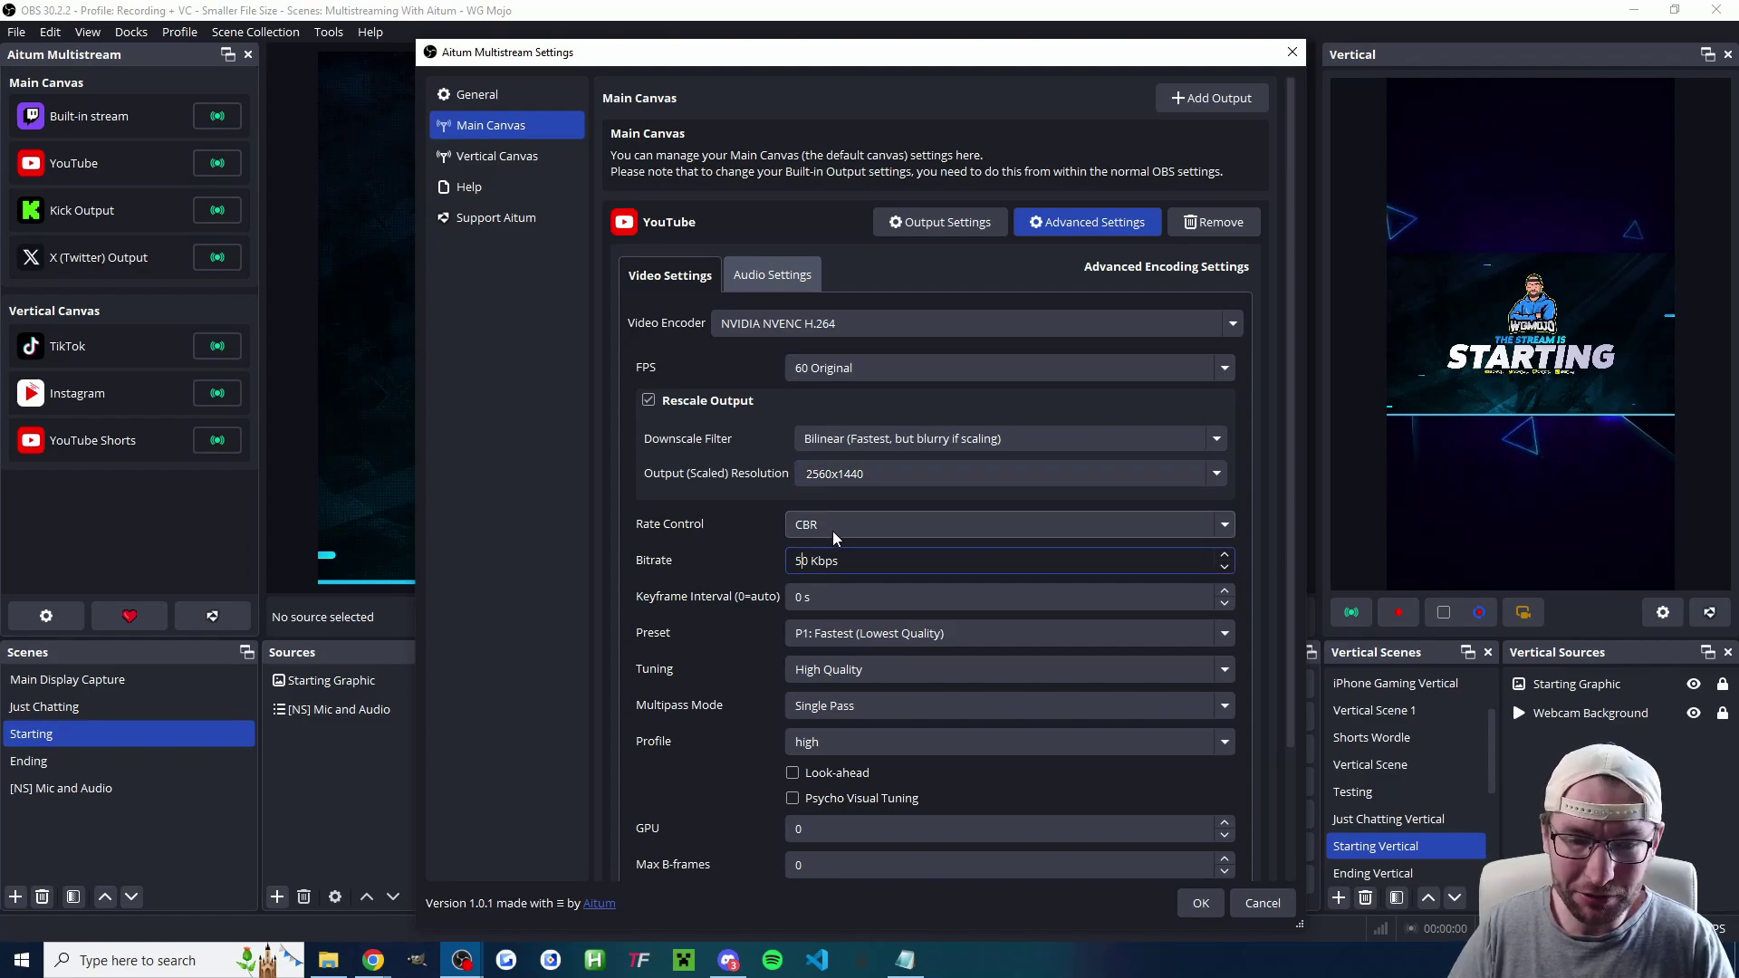
{"action": "key", "text": "BackSpace"}
{"action": "key", "text": "BackSpace"}
{"action": "type", "text": "15"}
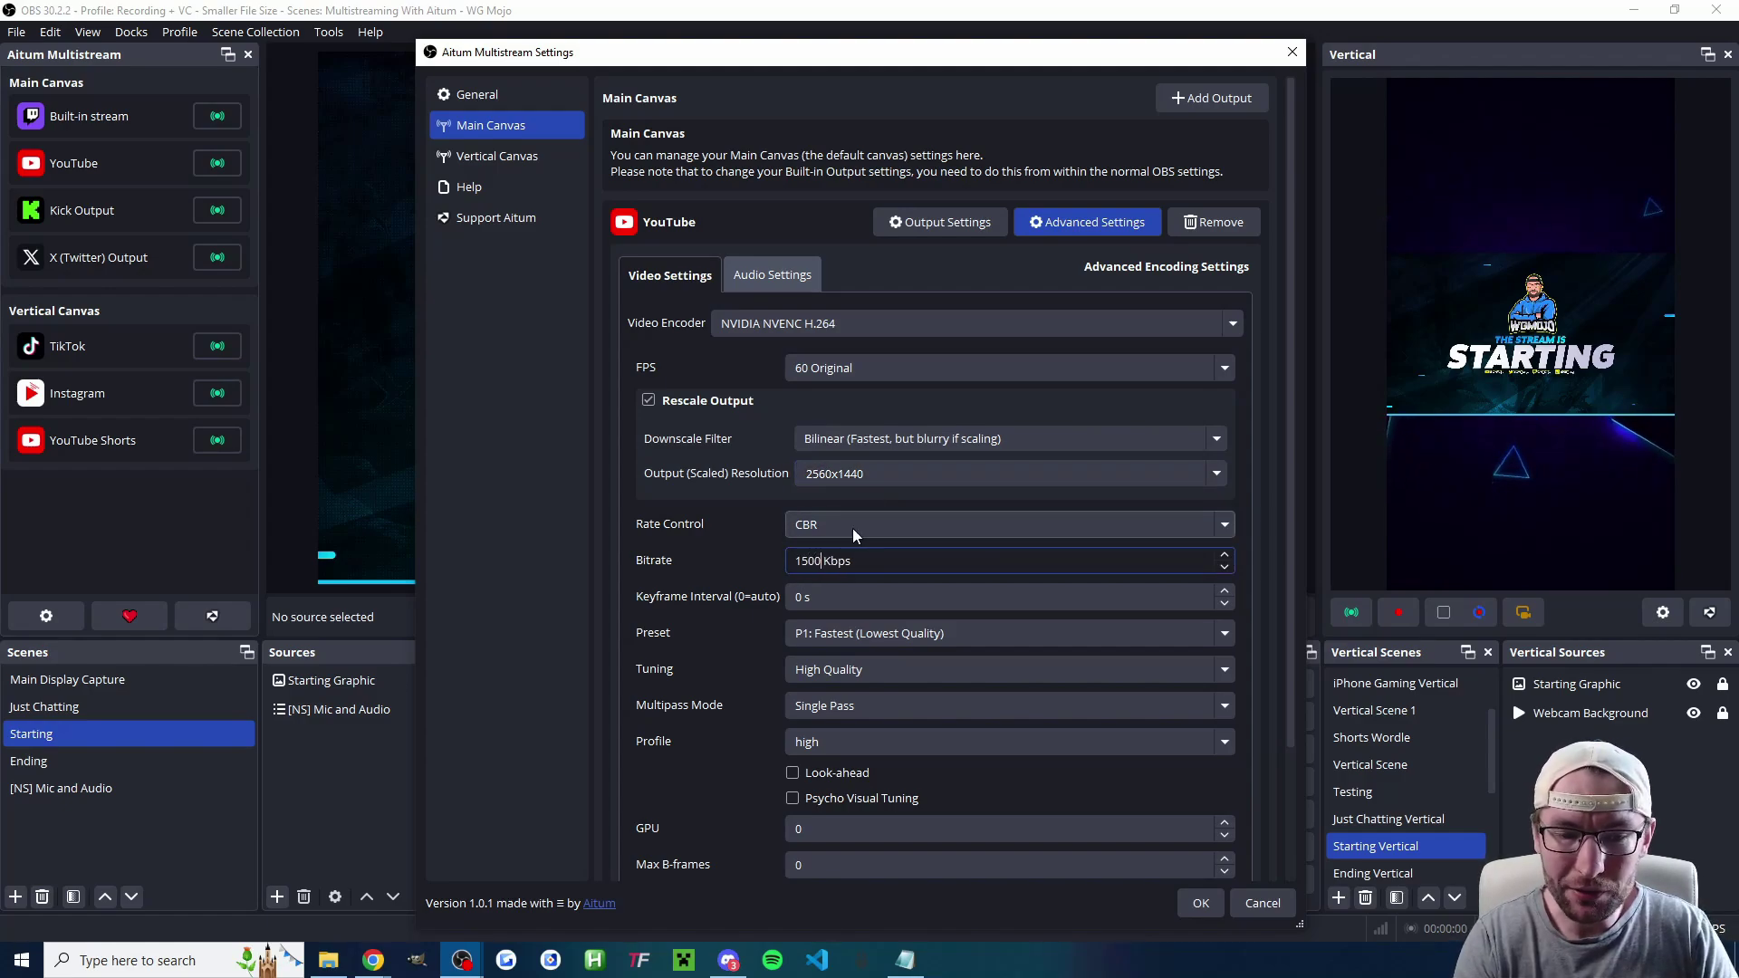
{"action": "type", "text": "0"}
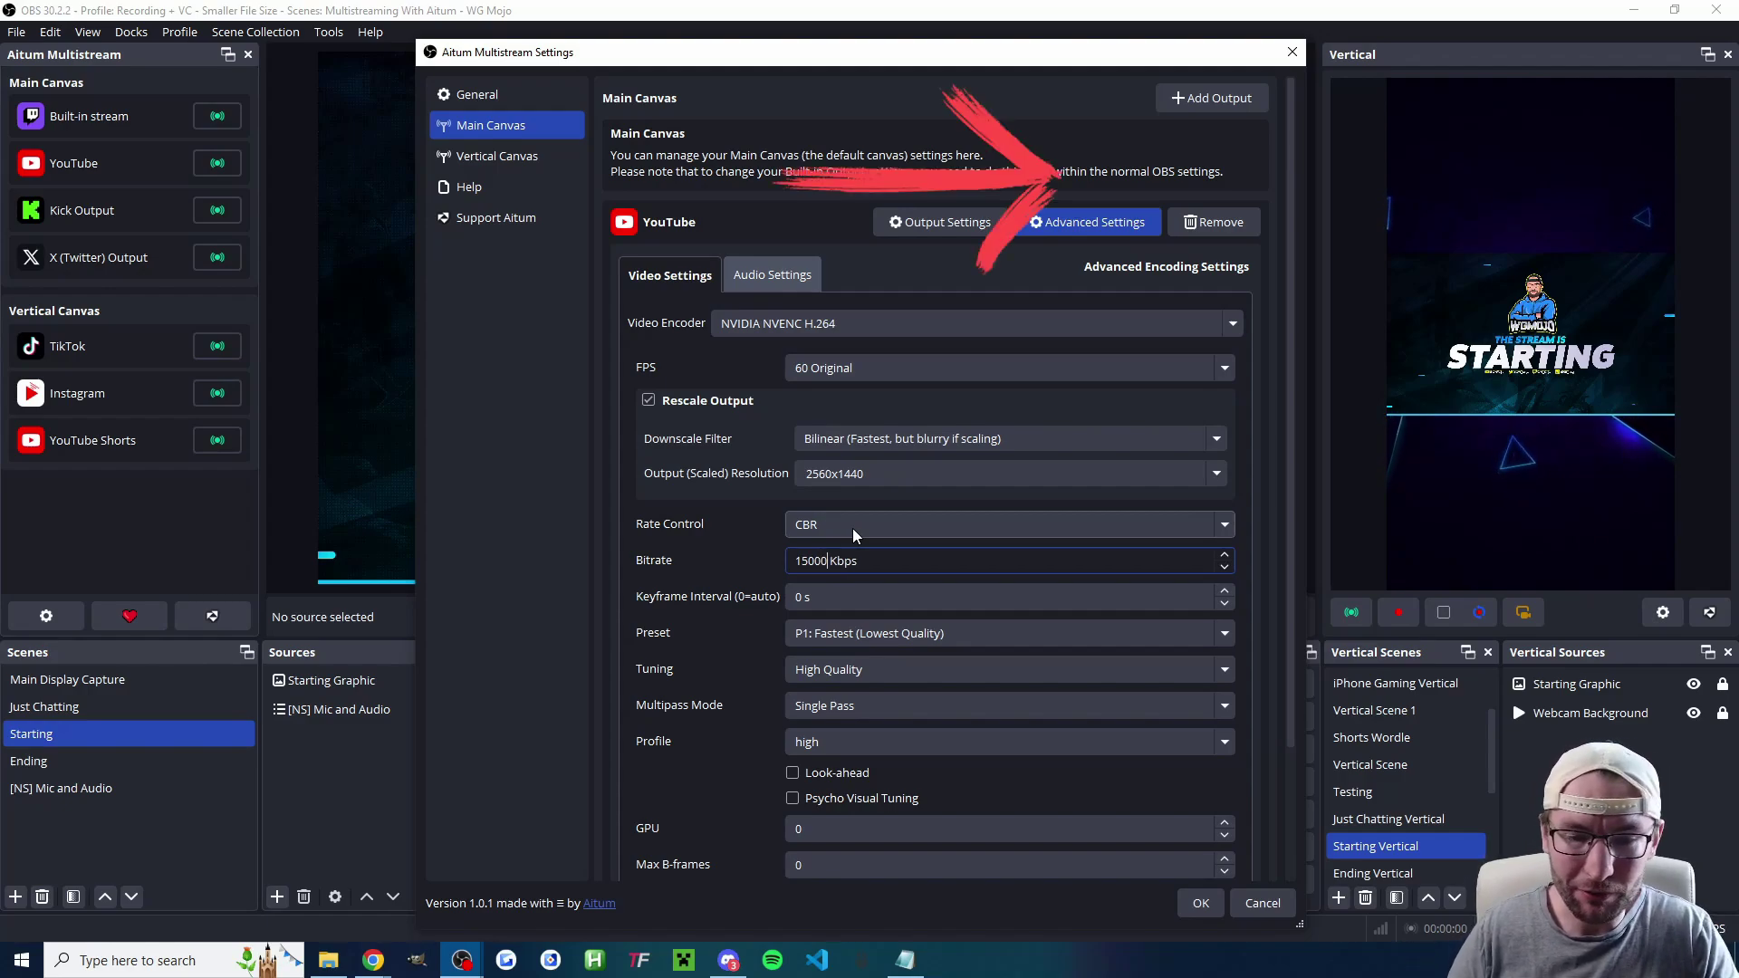
{"action": "left_click", "coordinate": [1215, 604]}
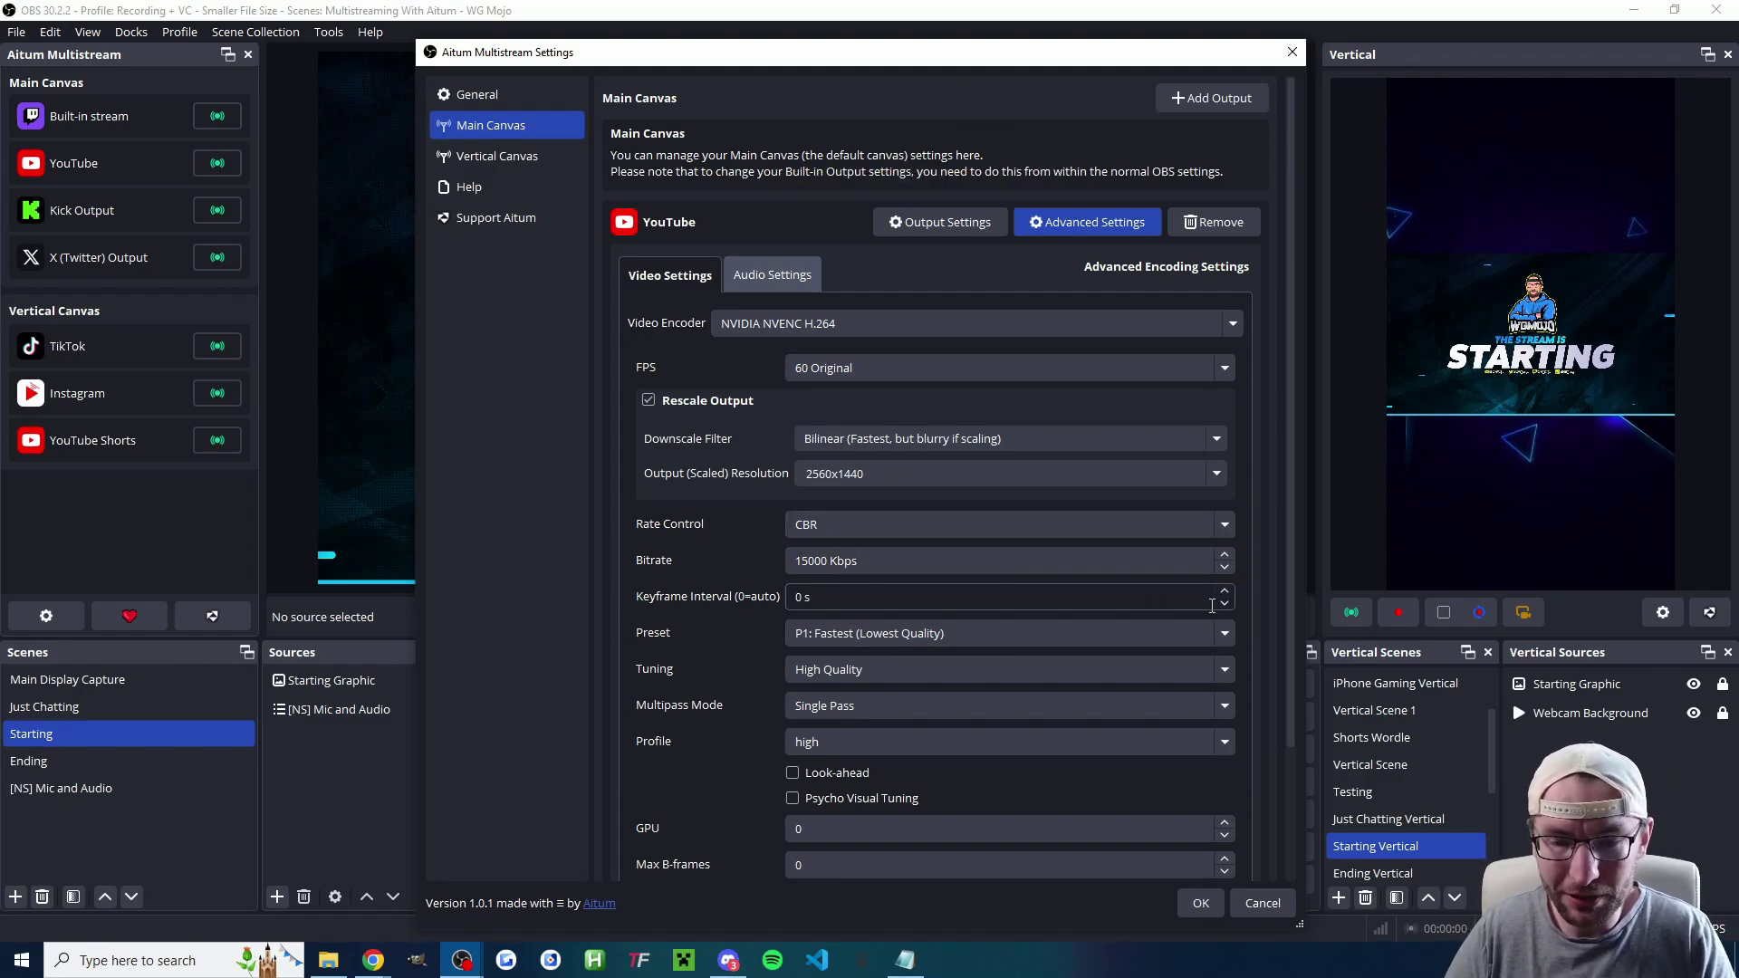
- Use the P5: Slow preset, High Quality tuning and Two Passes (Quarter Resolution) multipass
{"action": "left_click", "coordinate": [795, 637]}
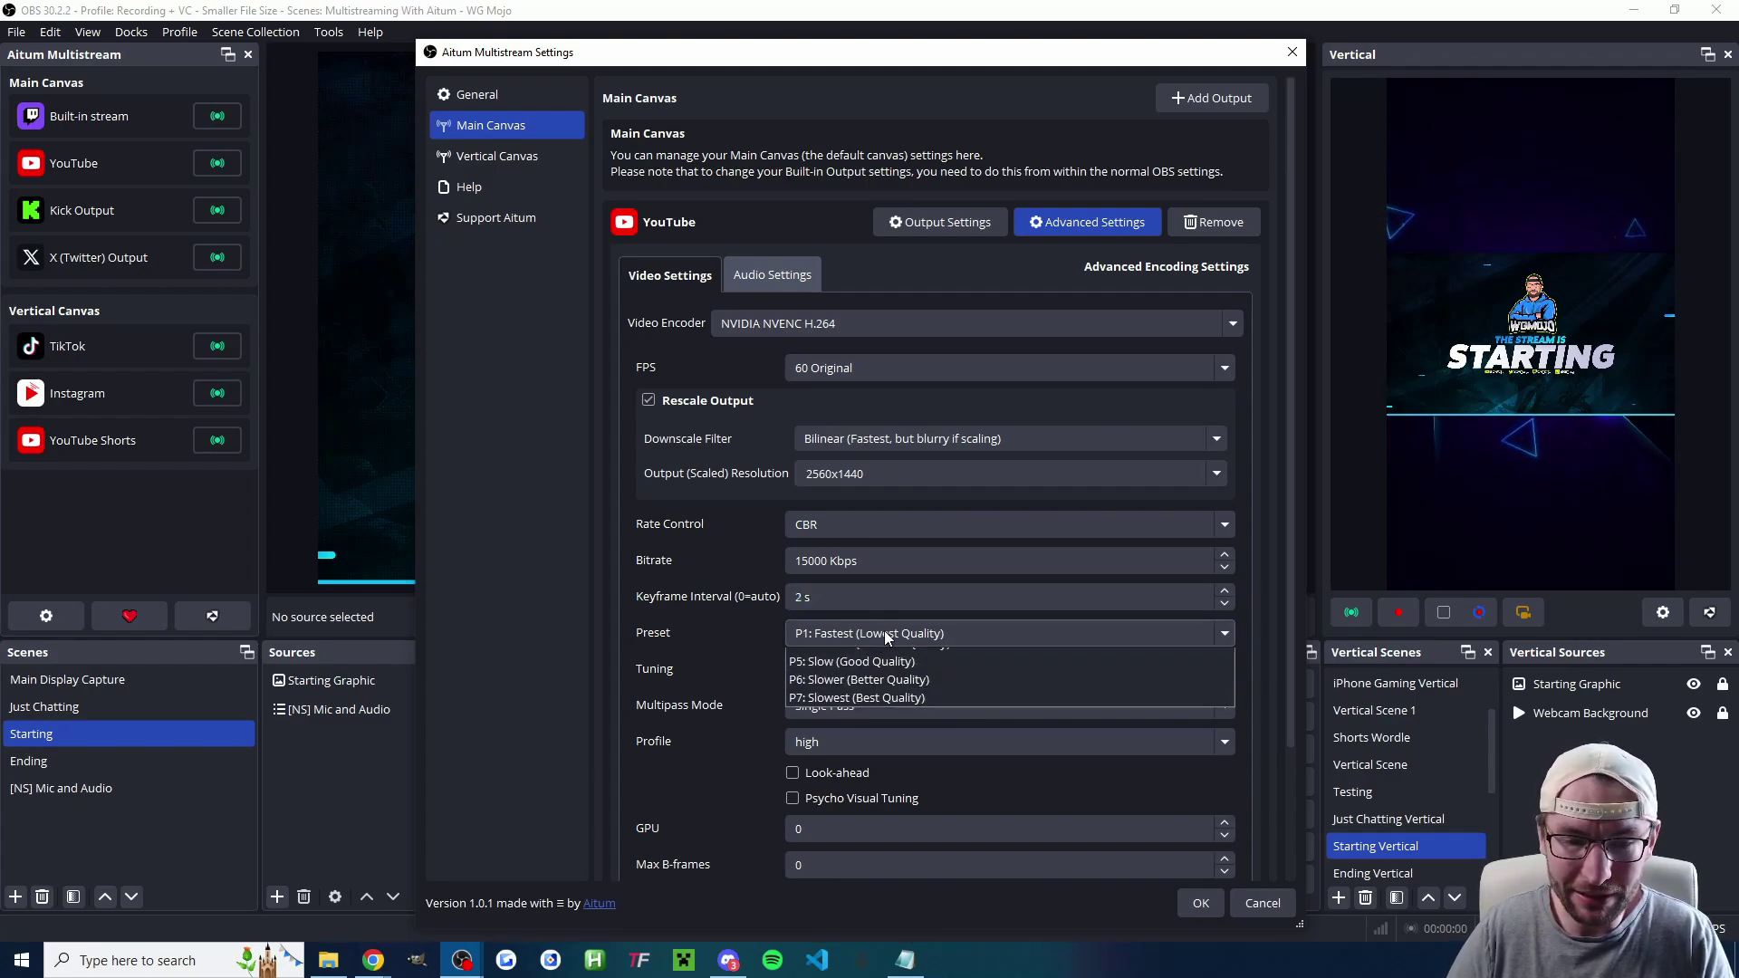
{"action": "left_click", "coordinate": [829, 731]}
{"action": "left_click", "coordinate": [840, 671]}
{"action": "left_click", "coordinate": [794, 694]}
{"action": "left_click", "coordinate": [796, 705]}
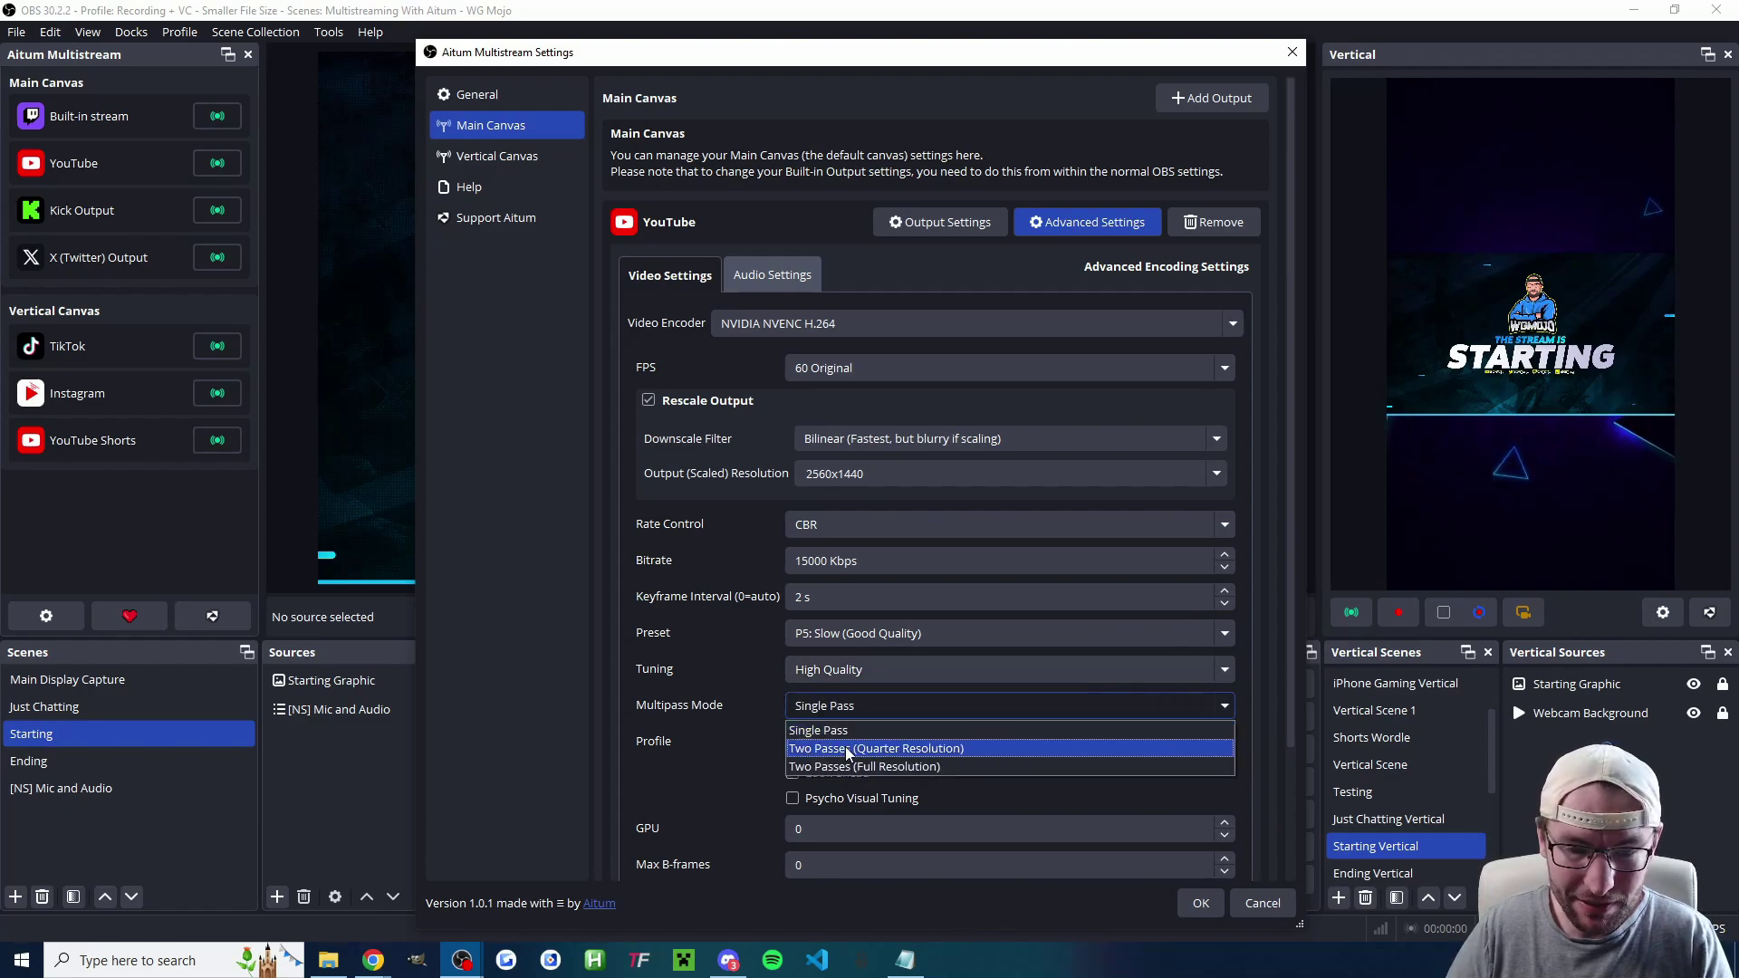
{"action": "left_click", "coordinate": [842, 745]}
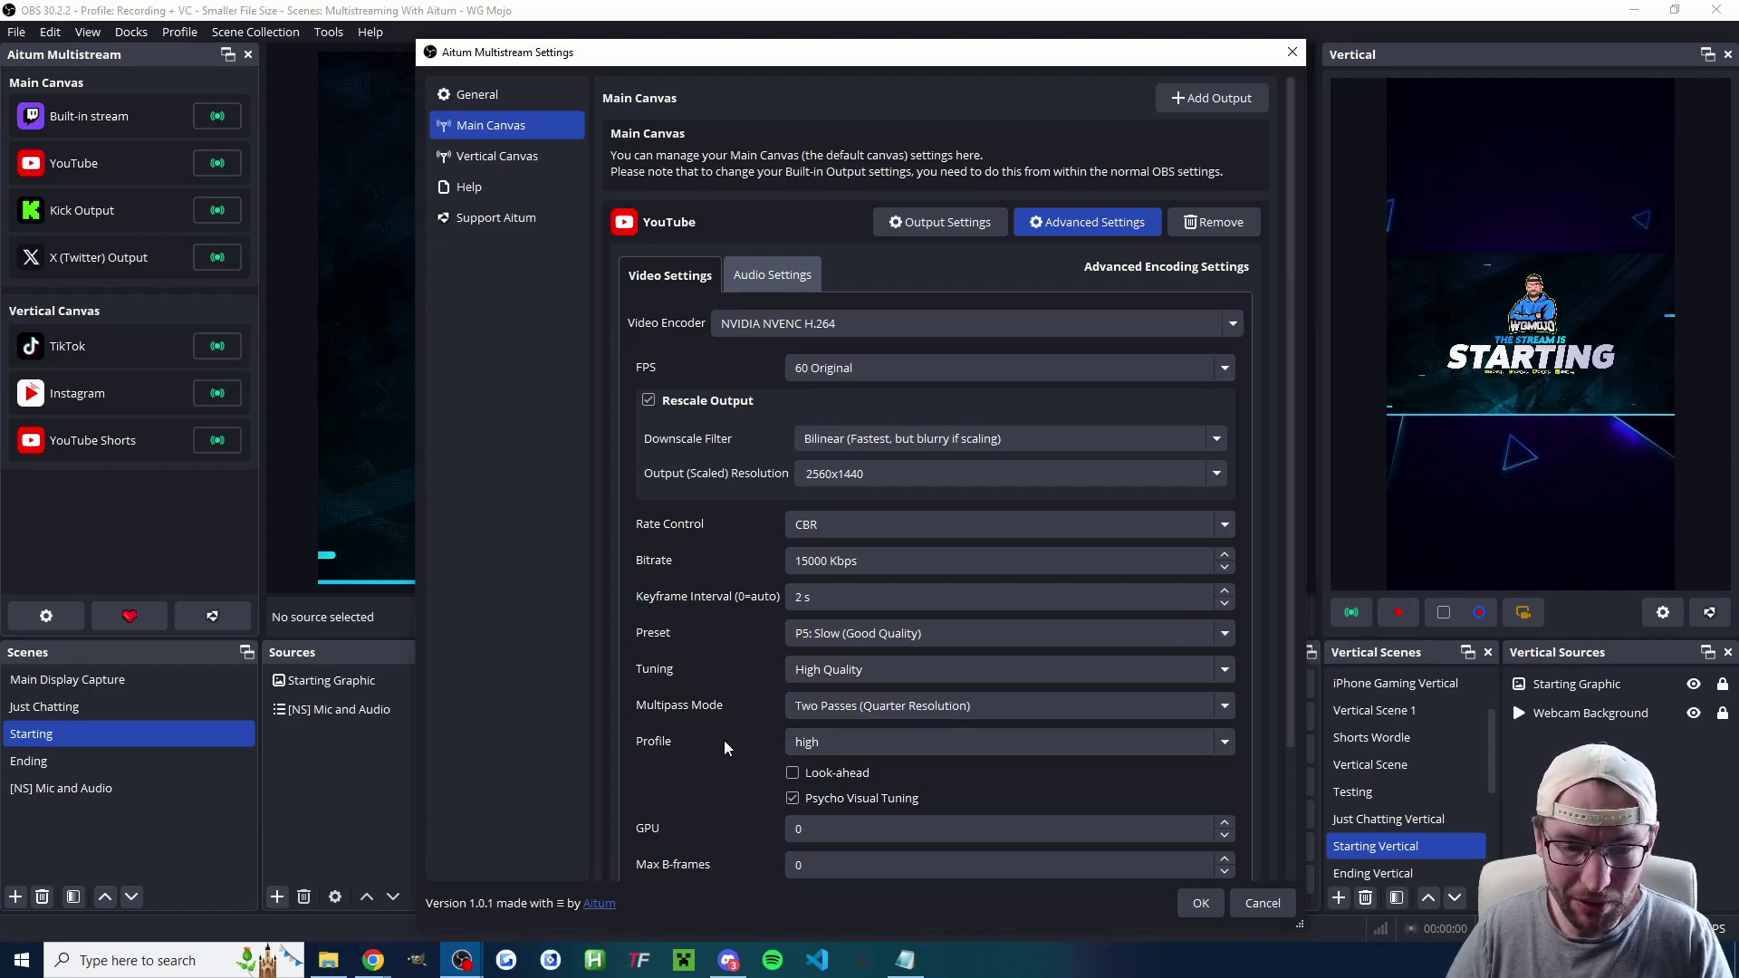
{"action": "scroll", "coordinate": [715, 770], "scroll_direction": "down", "scroll_amount": 1}
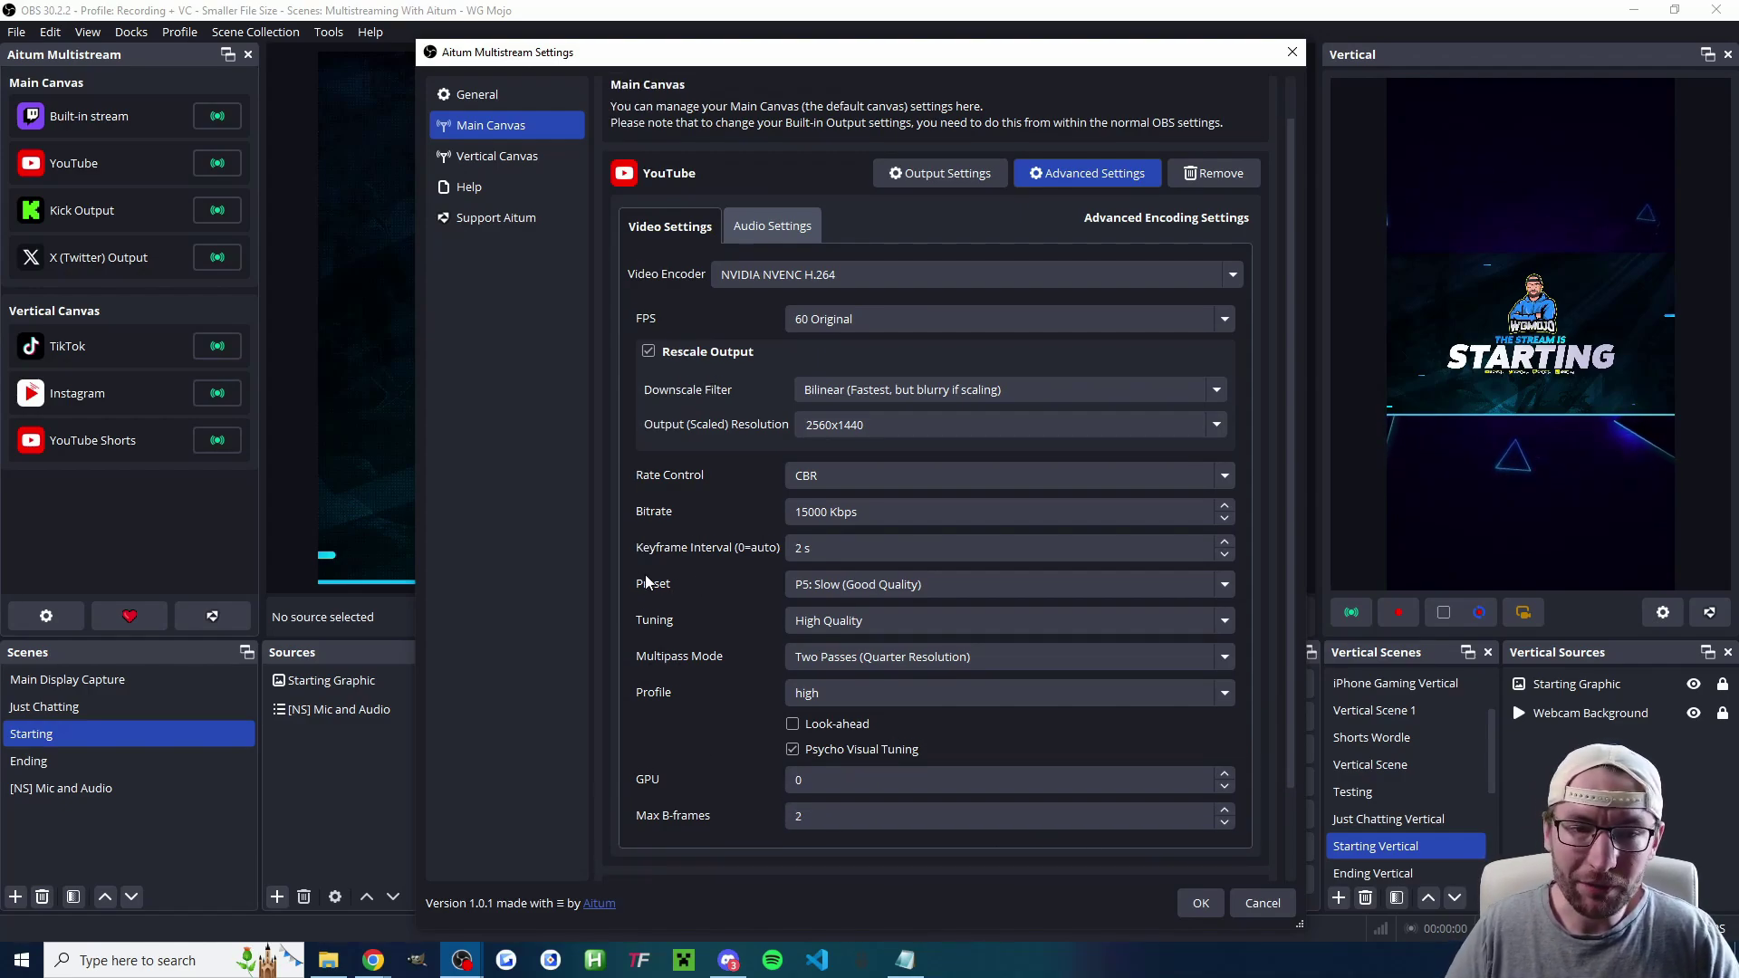
{"action": "left_click", "coordinate": [1200, 904]}
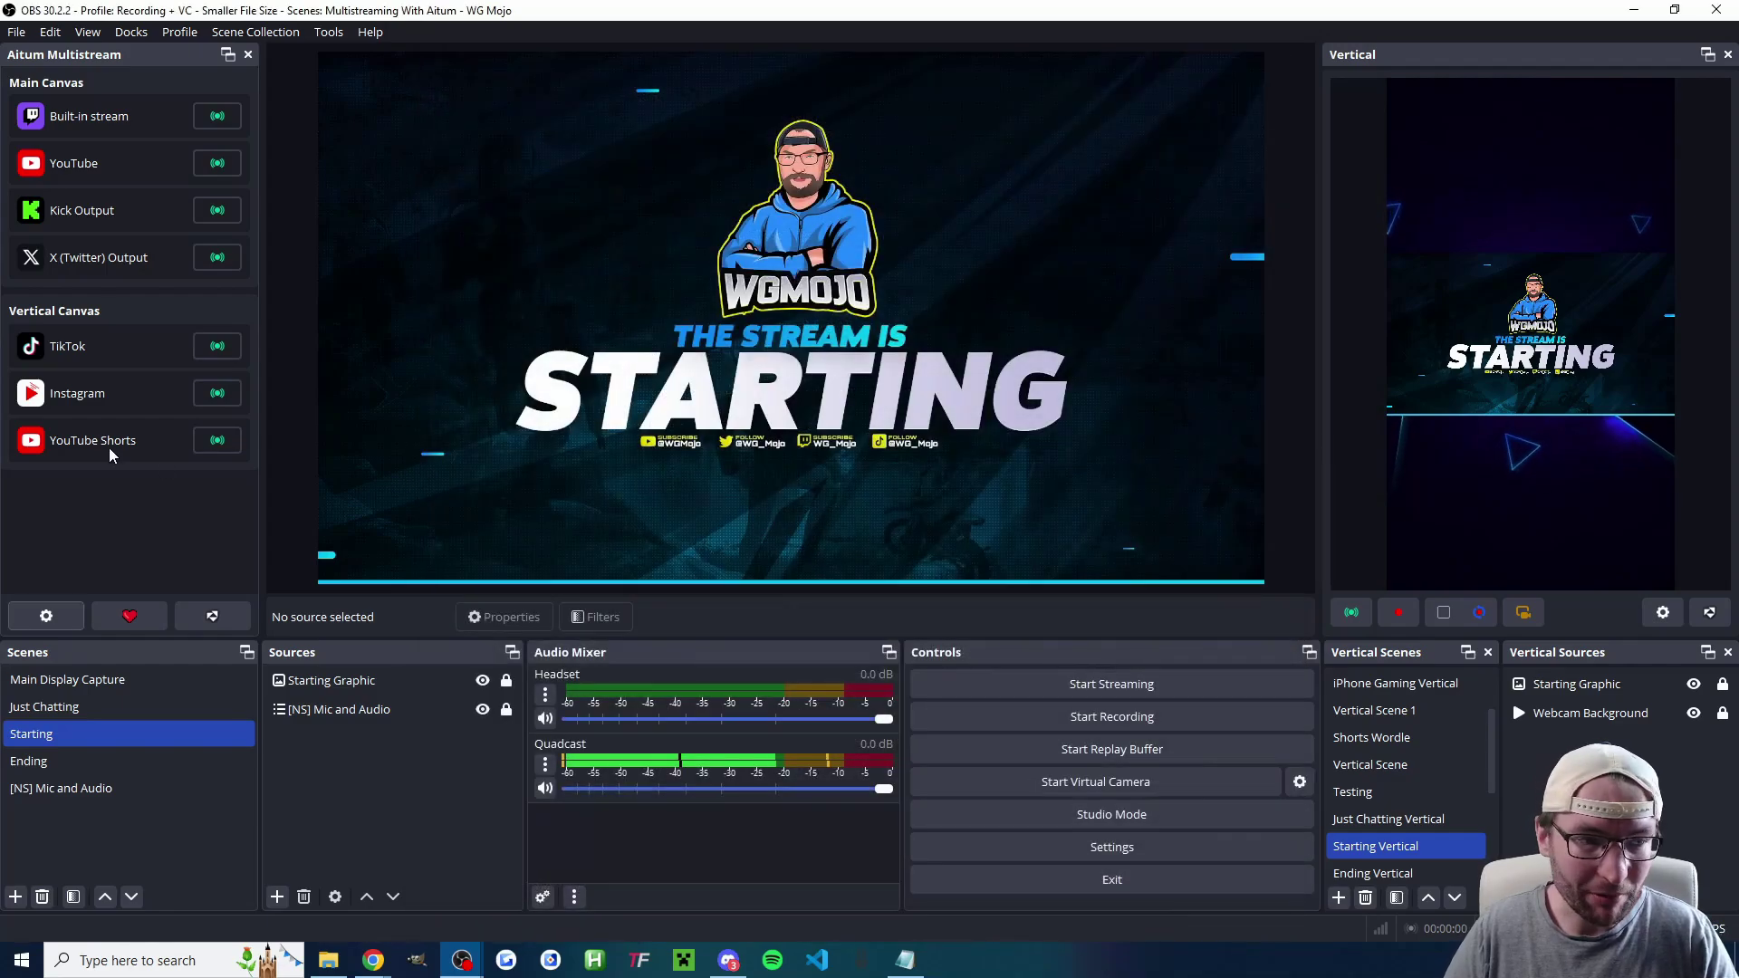
{"action": "left_click", "coordinate": [46, 616]}
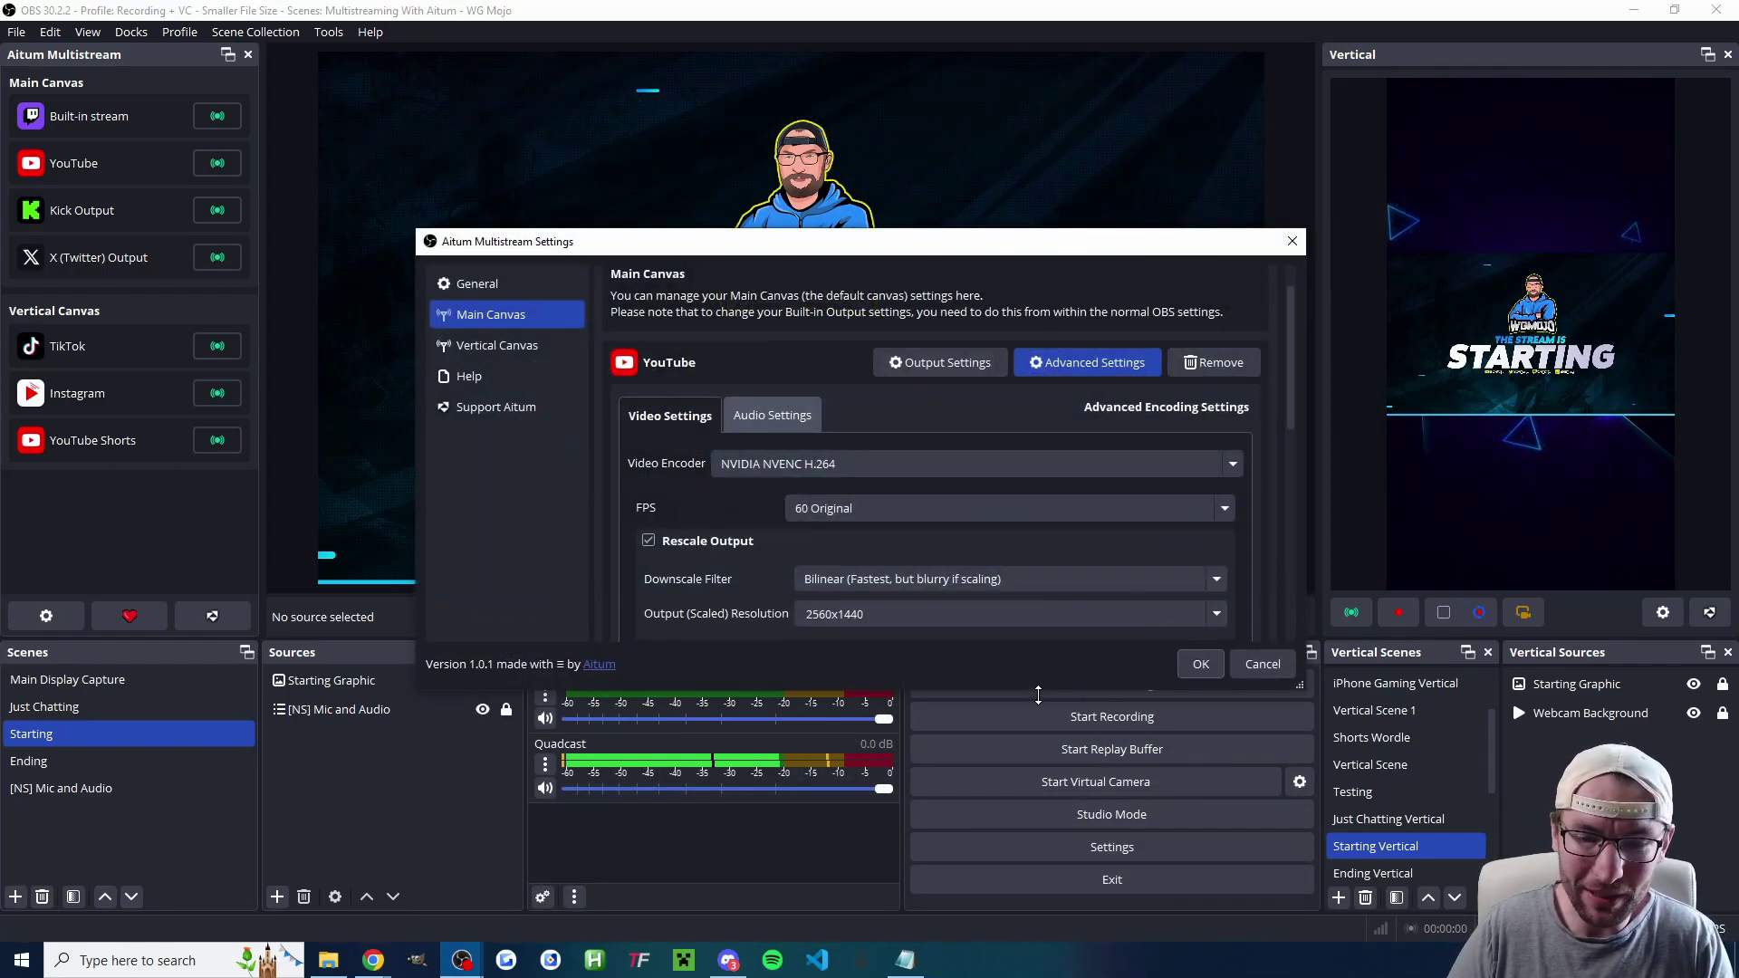
{"action": "left_click_drag", "start_coordinate": [1040, 693], "coordinate": [1042, 762]}
{"action": "left_click", "coordinate": [1088, 362]}
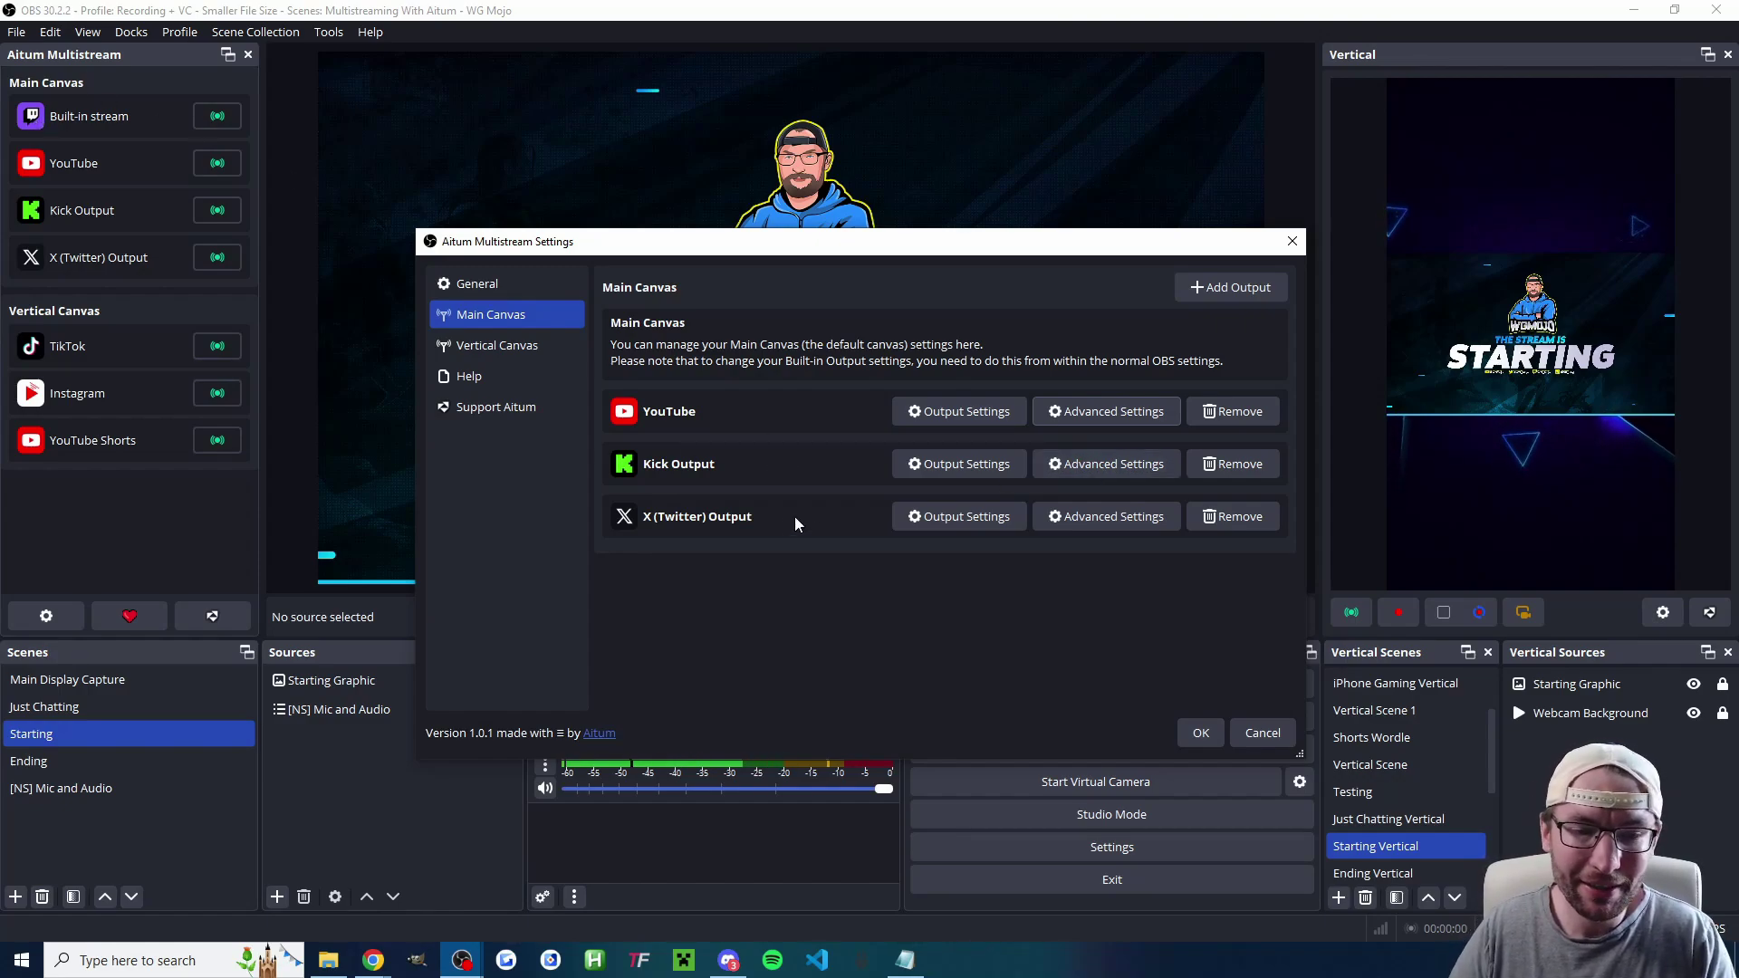
{"action": "left_click", "coordinate": [520, 338]}
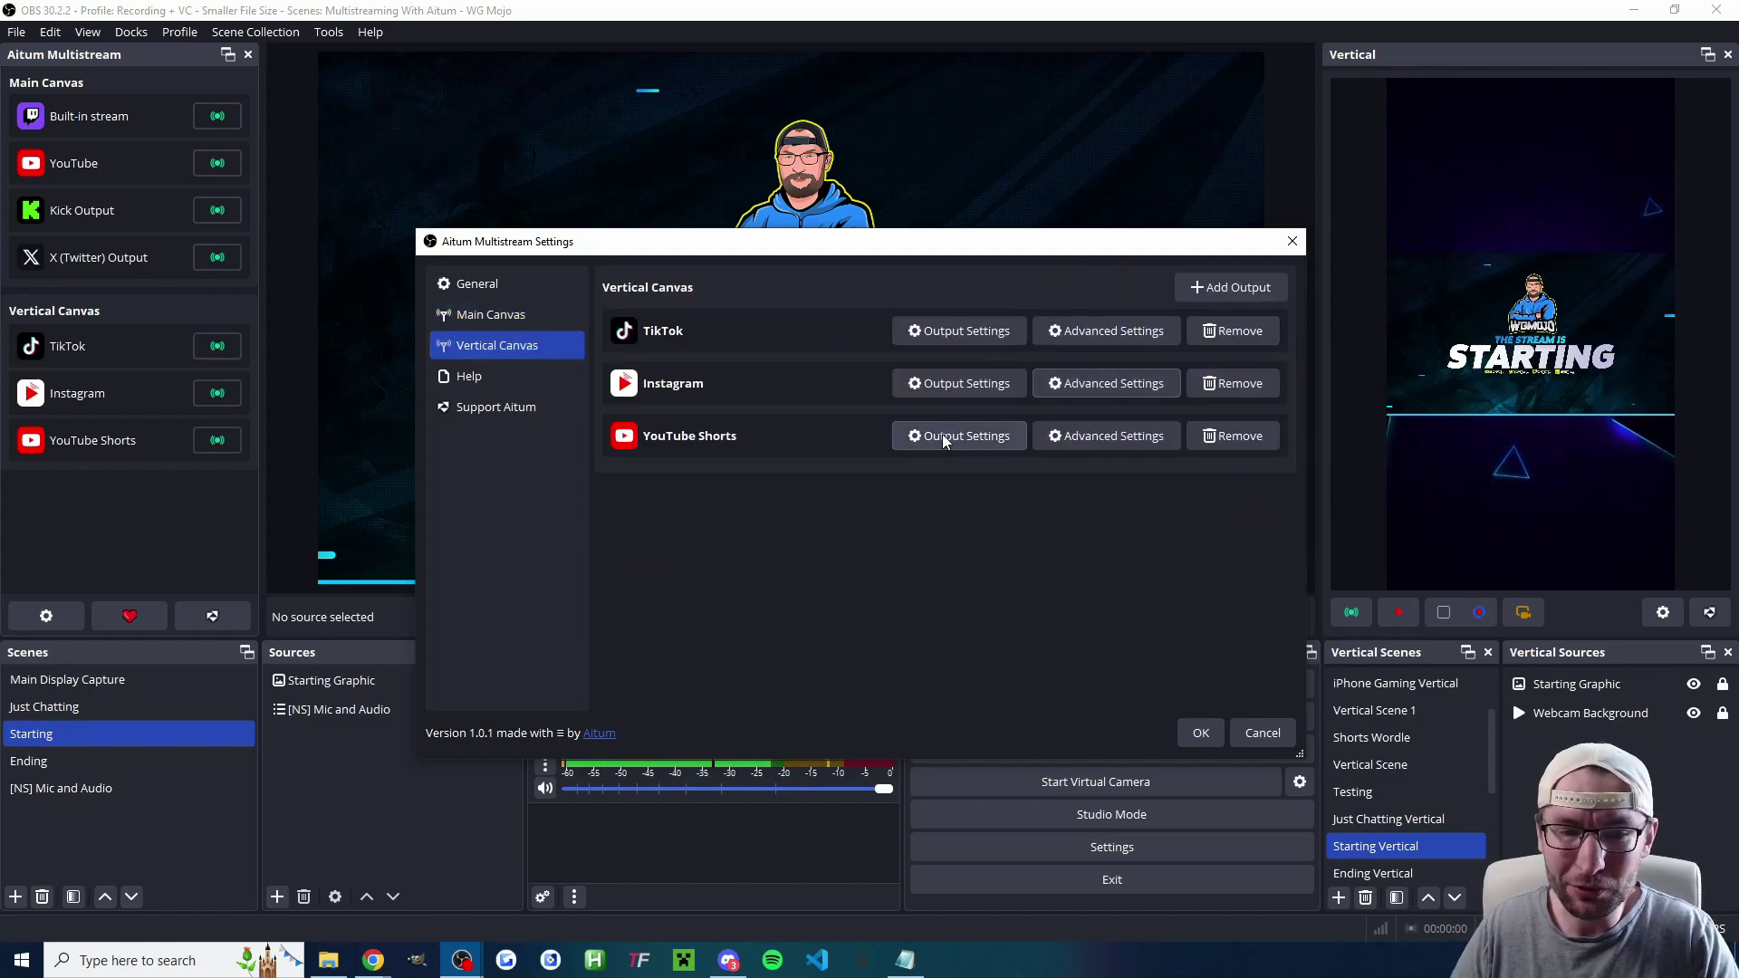
{"action": "left_click", "coordinate": [1202, 733]}
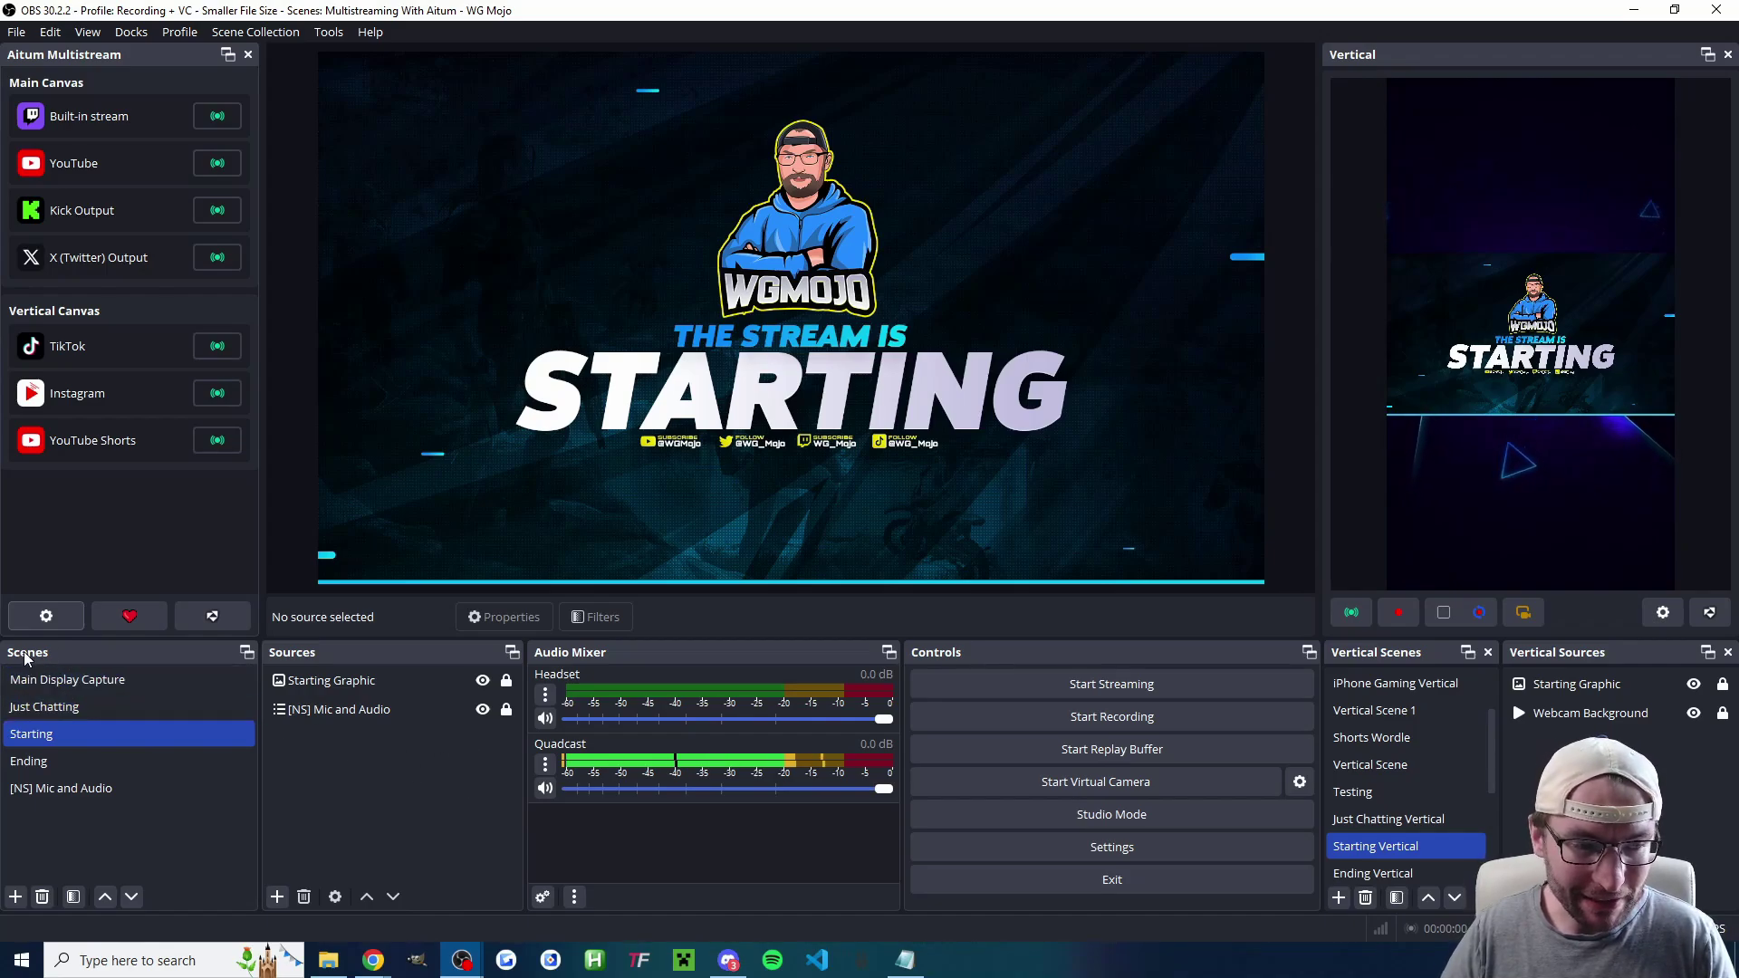
- Switch through Just Chatting and Main Display Capture back to Starting, dismissing the add-source list
{"action": "left_click", "coordinate": [50, 708]}
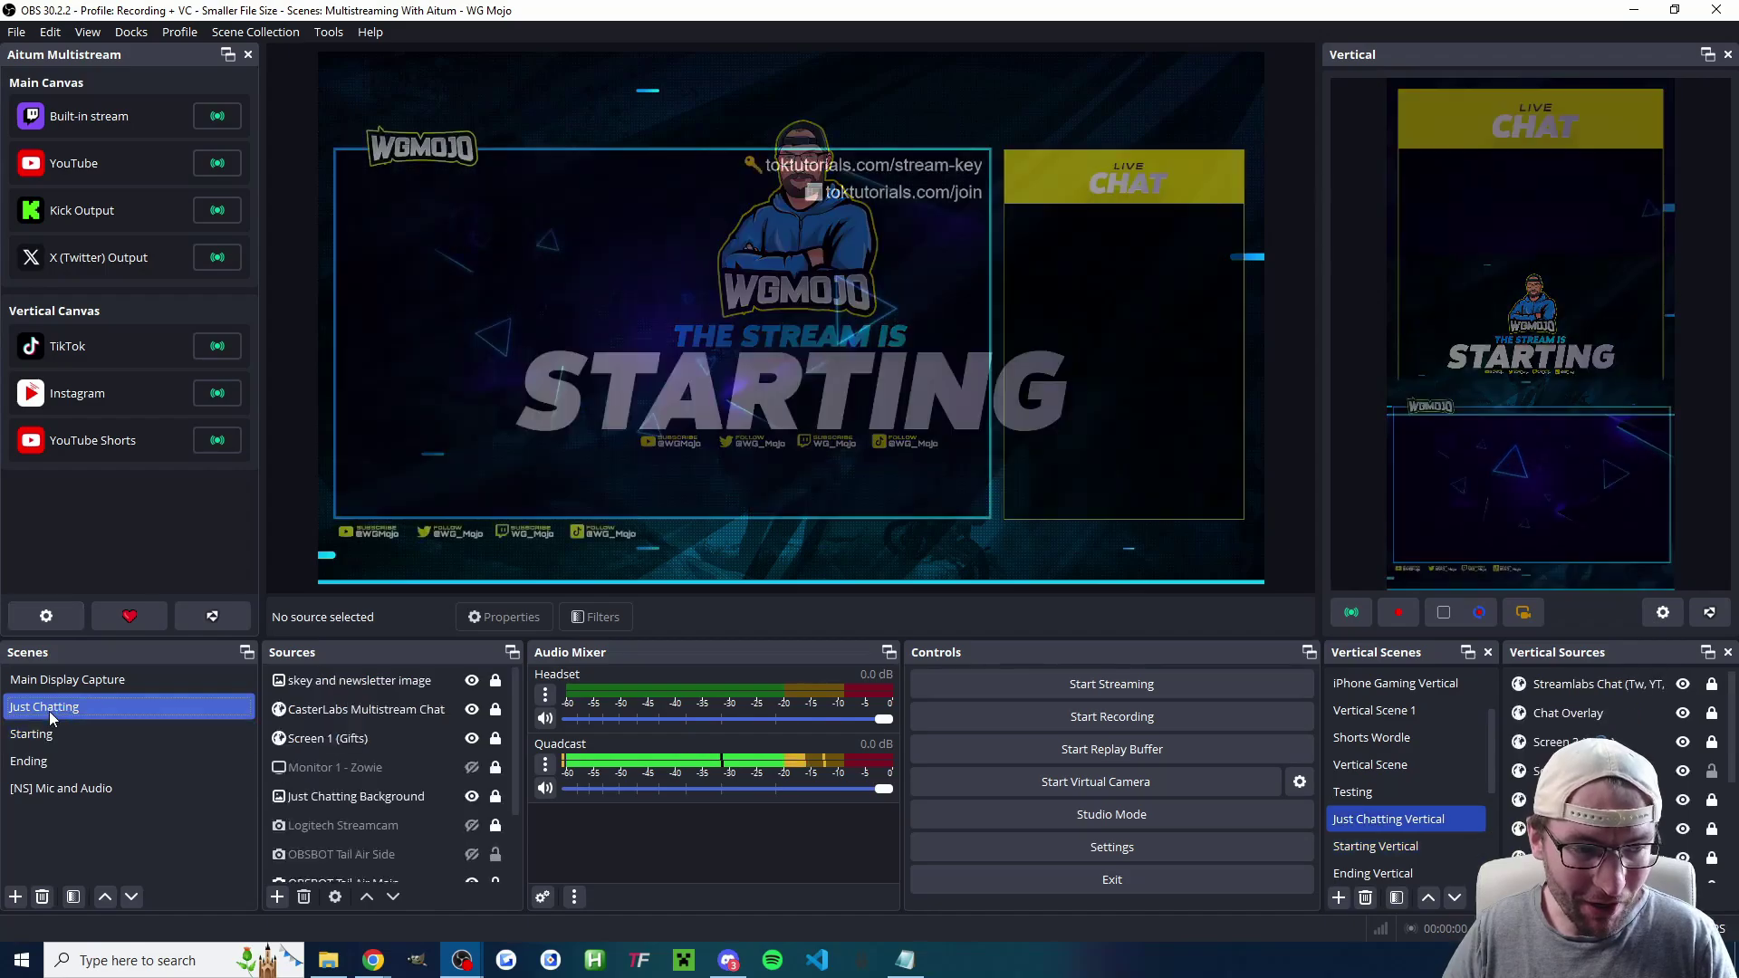
{"action": "left_click", "coordinate": [61, 681]}
{"action": "left_click", "coordinate": [60, 735]}
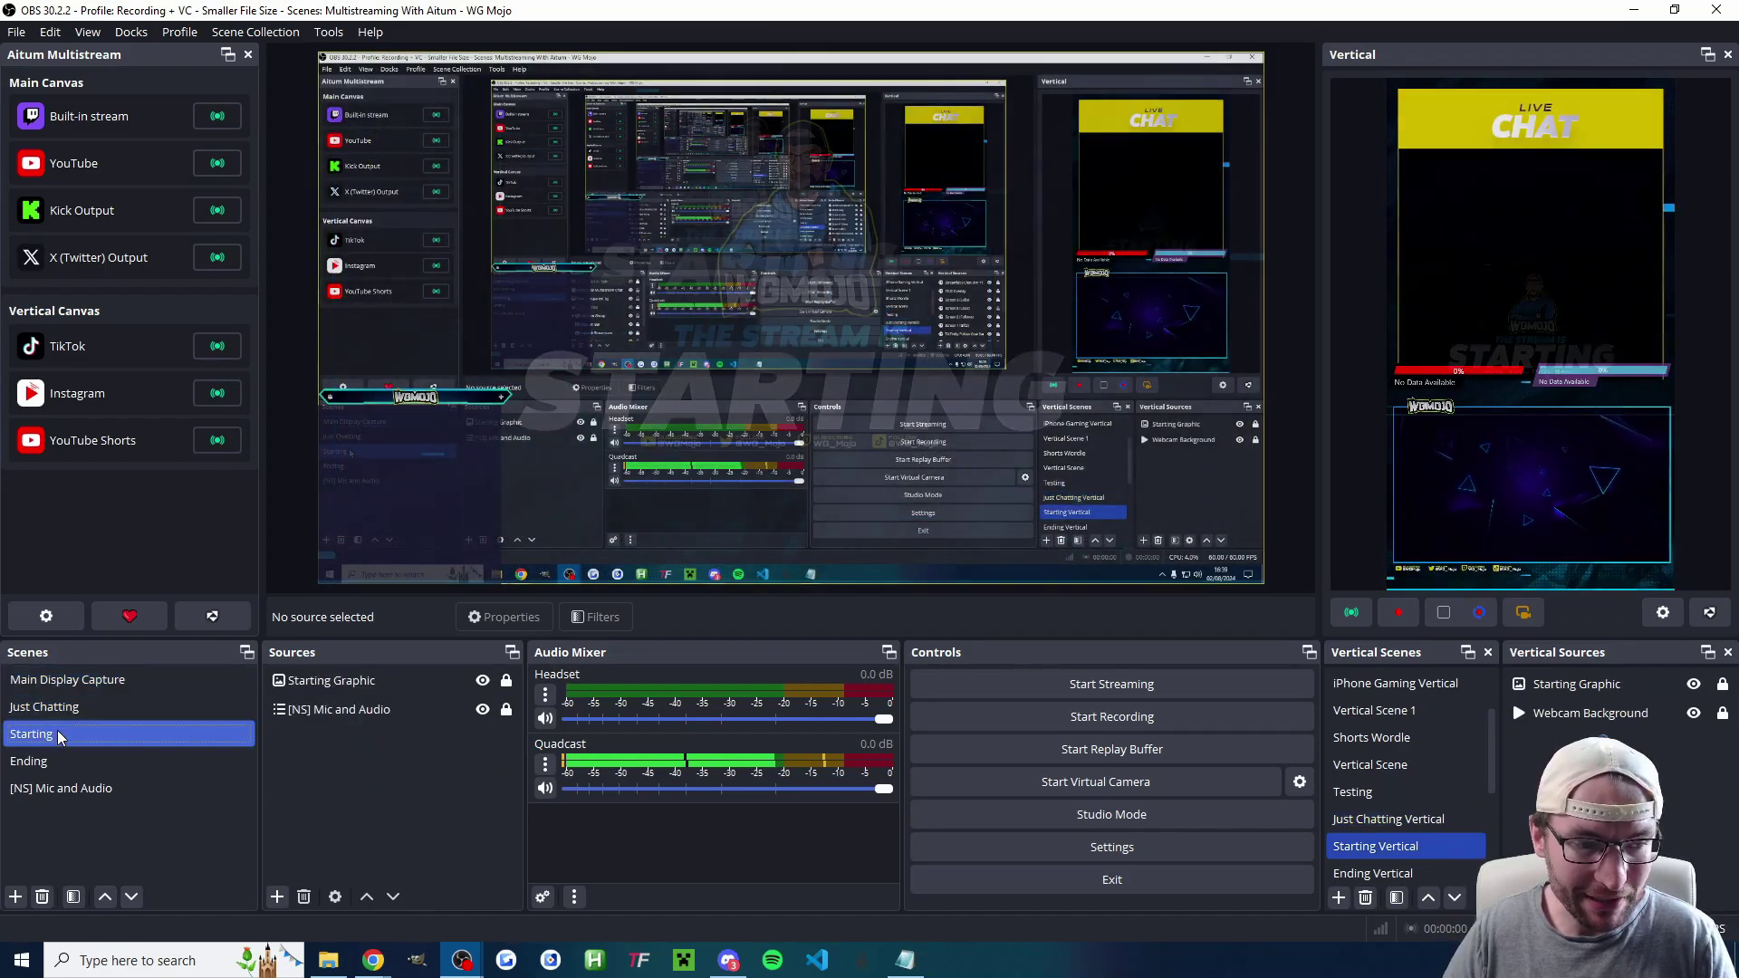
{"action": "left_click", "coordinate": [278, 897]}
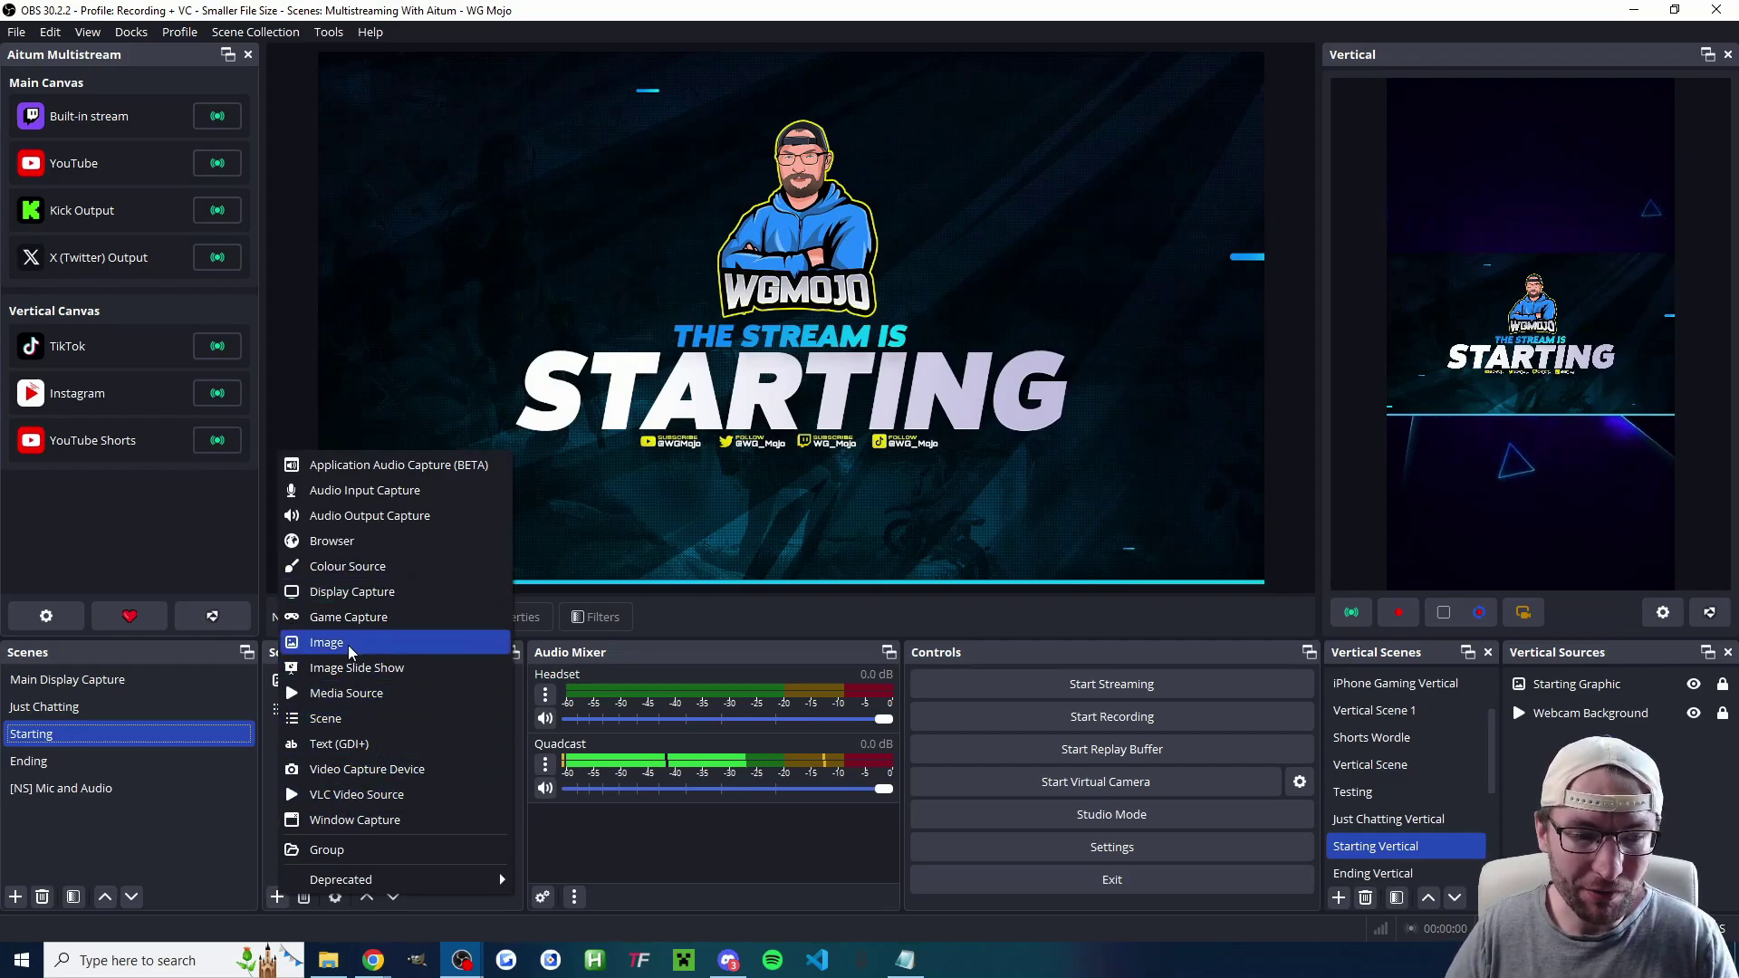
{"action": "left_click", "coordinate": [1449, 818]}
{"action": "scroll", "coordinate": [1438, 752], "scroll_direction": "down", "scroll_amount": 3}
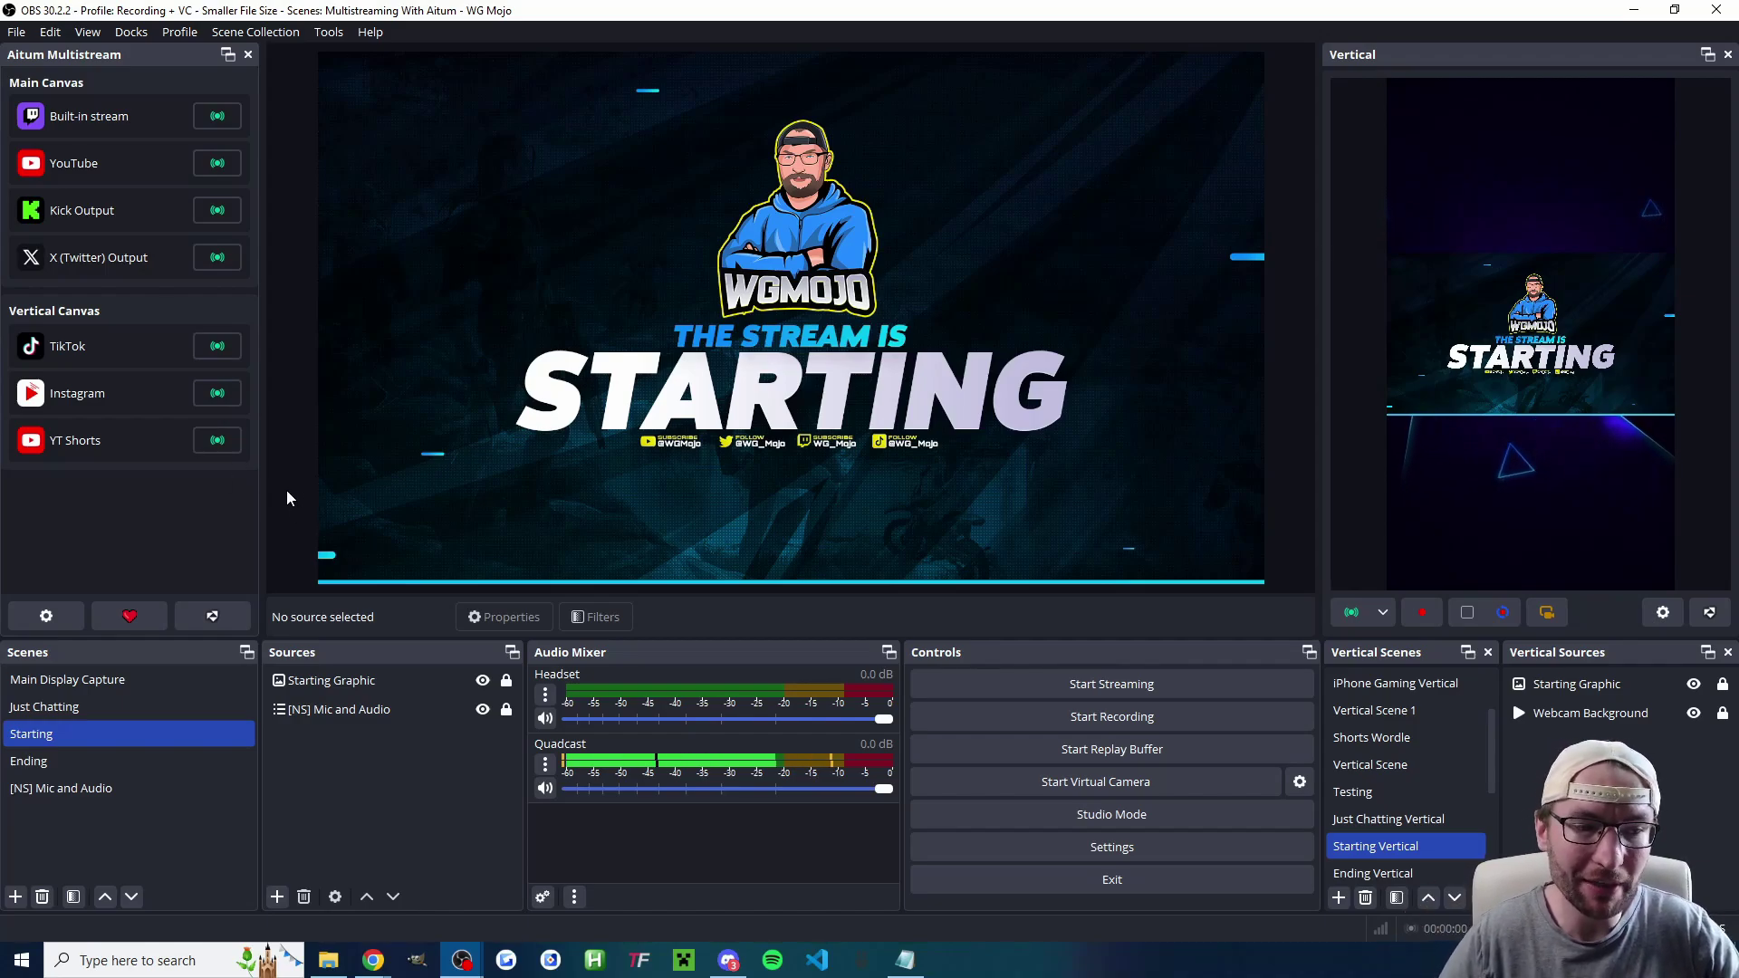
{"action": "left_click", "coordinate": [1386, 616]}
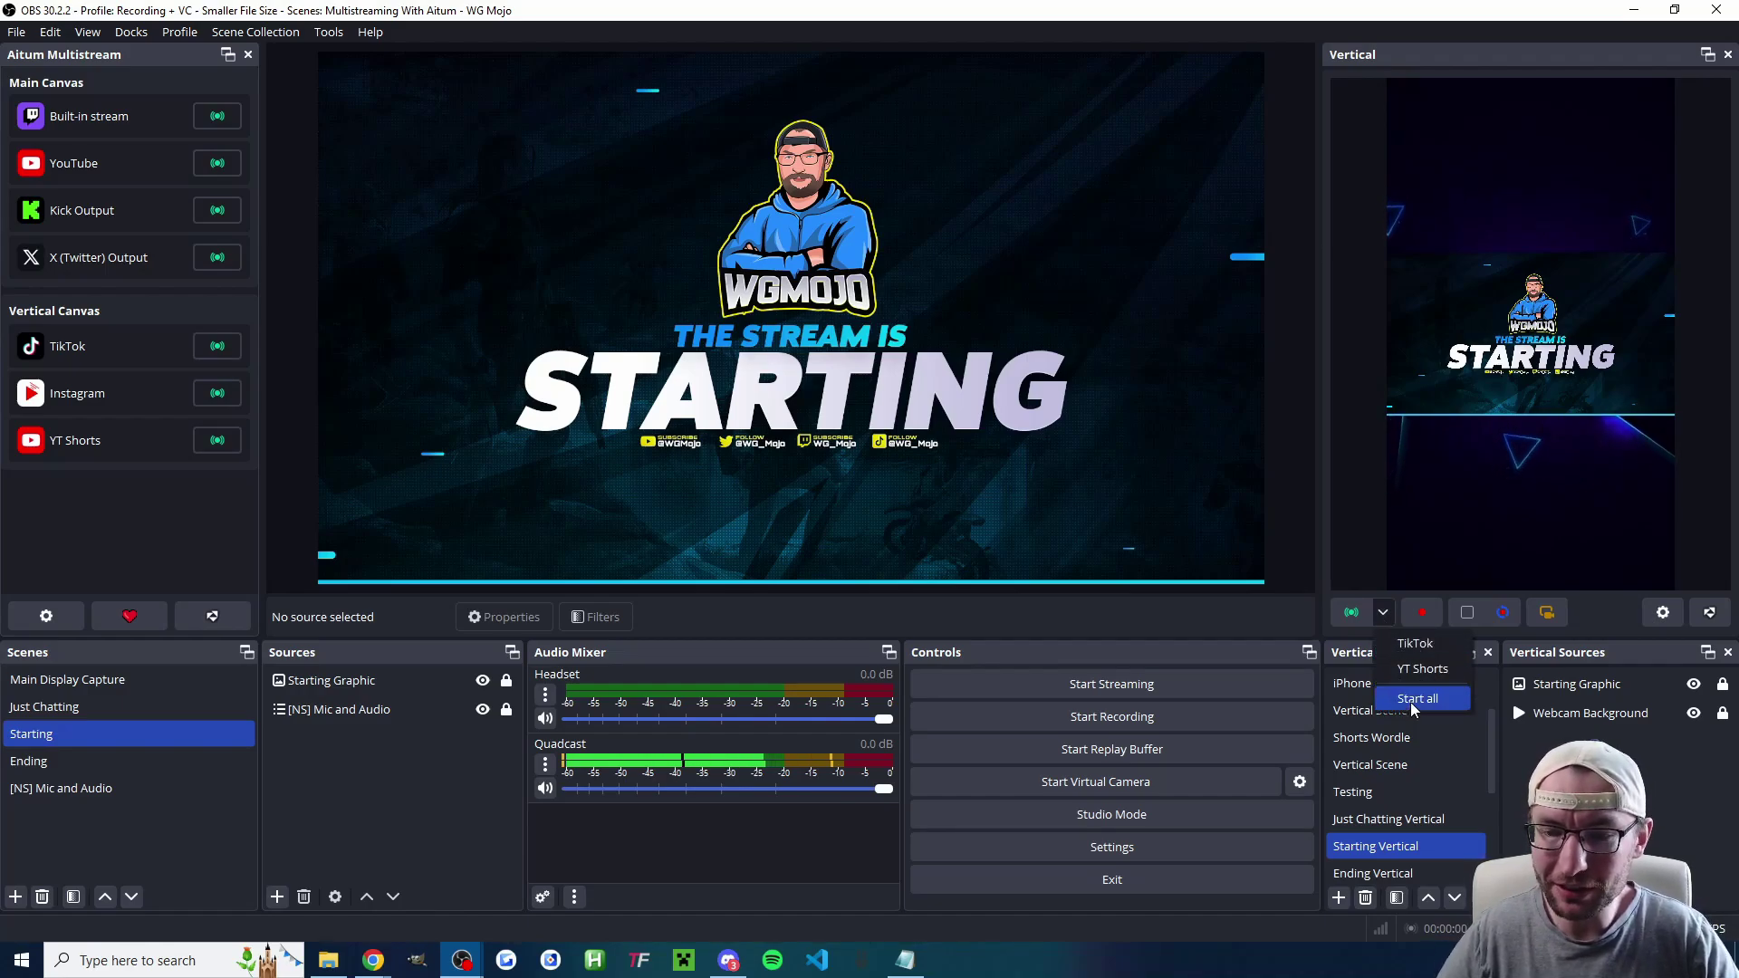
{"action": "left_click", "coordinate": [1384, 617]}
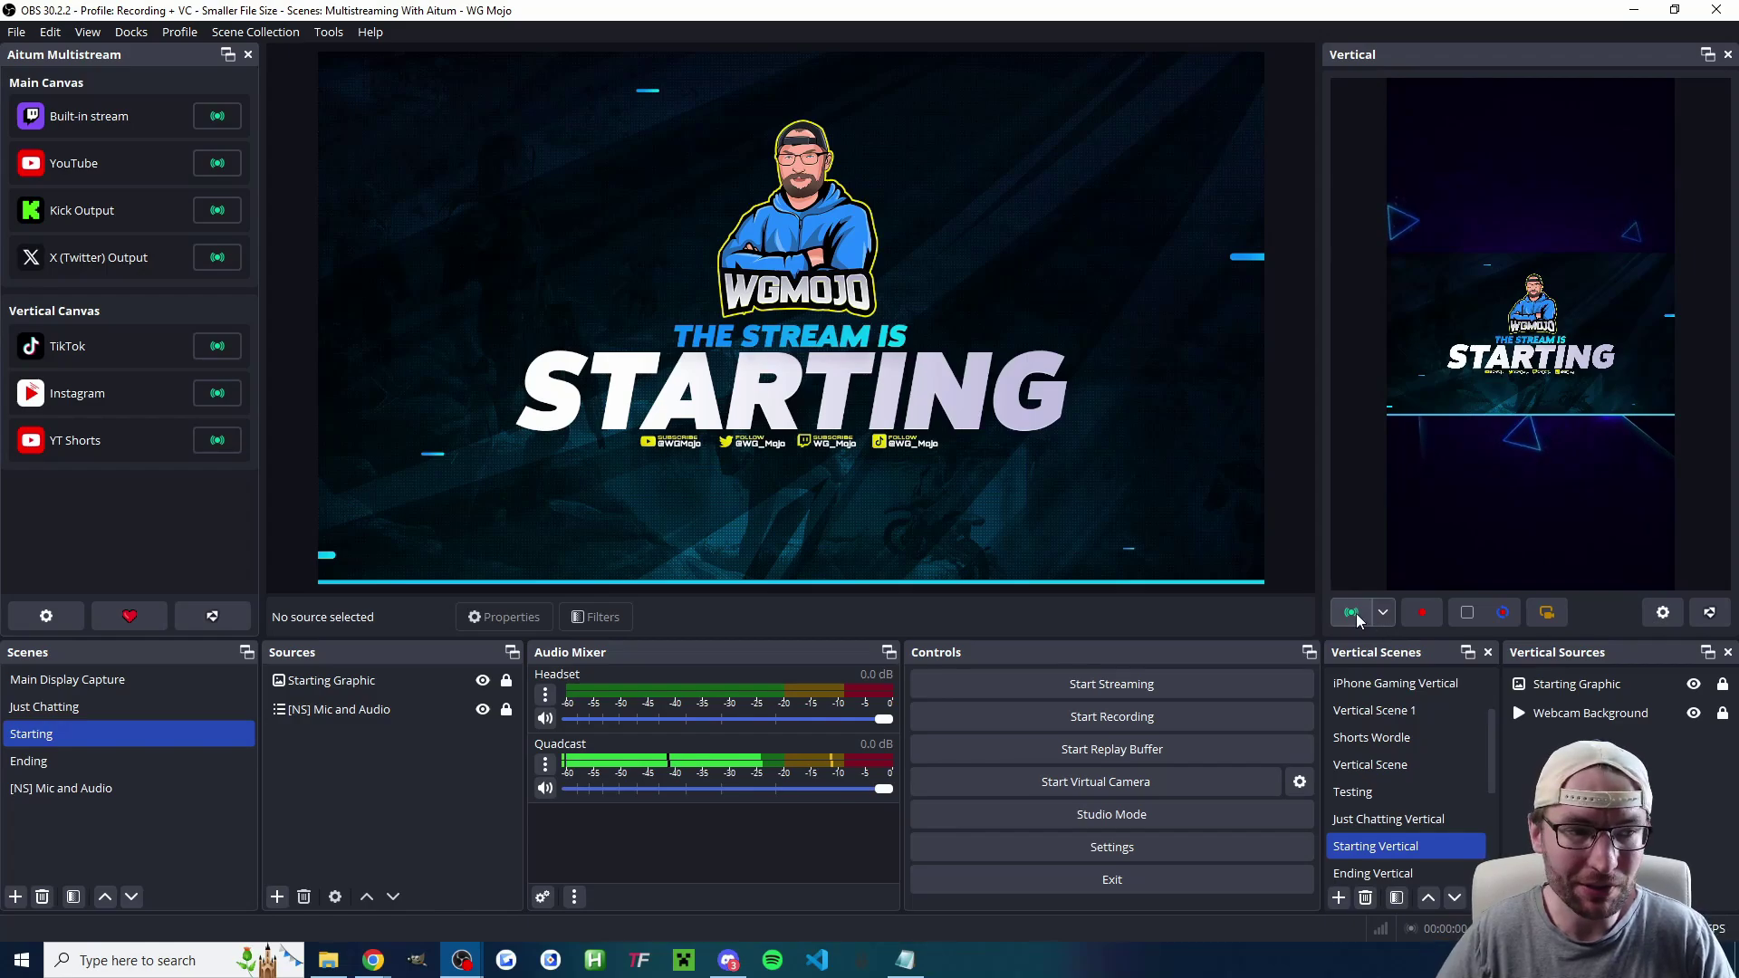